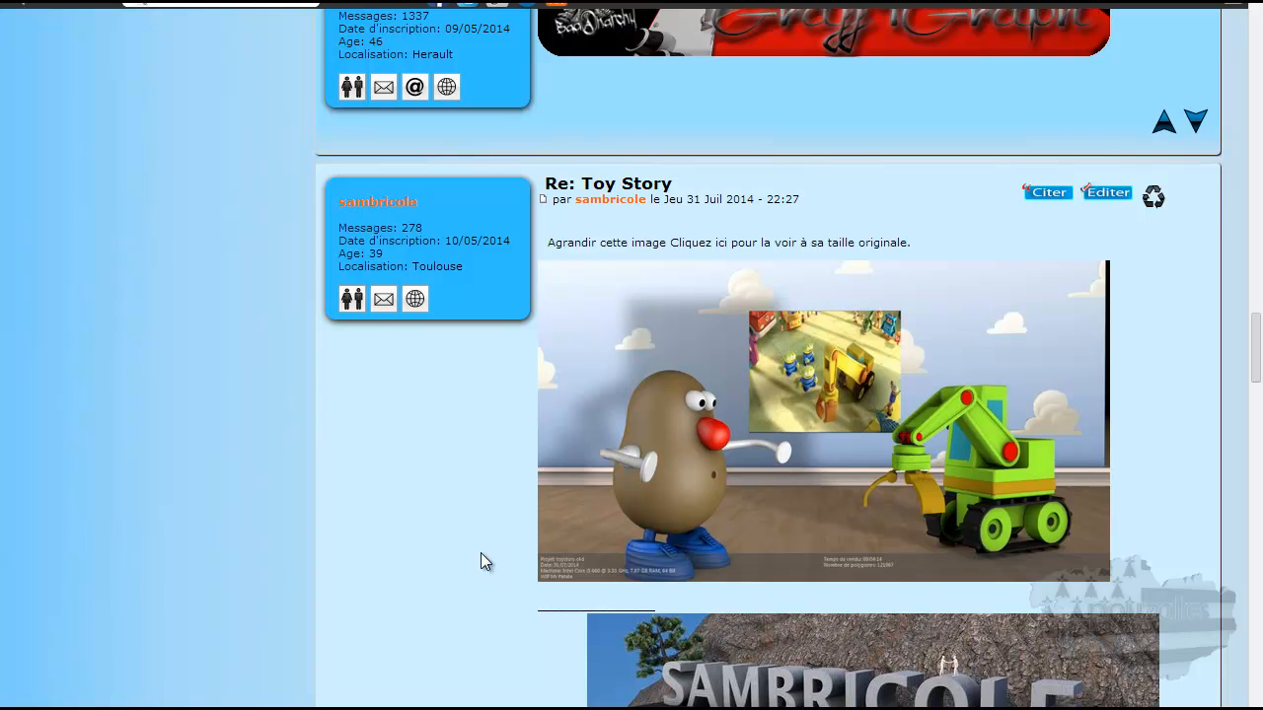
# Read the Toy Story forum thread, including the post asking how to start modelling Mr Patate's hands.
pyautogui.scroll(-5, 481, 553)
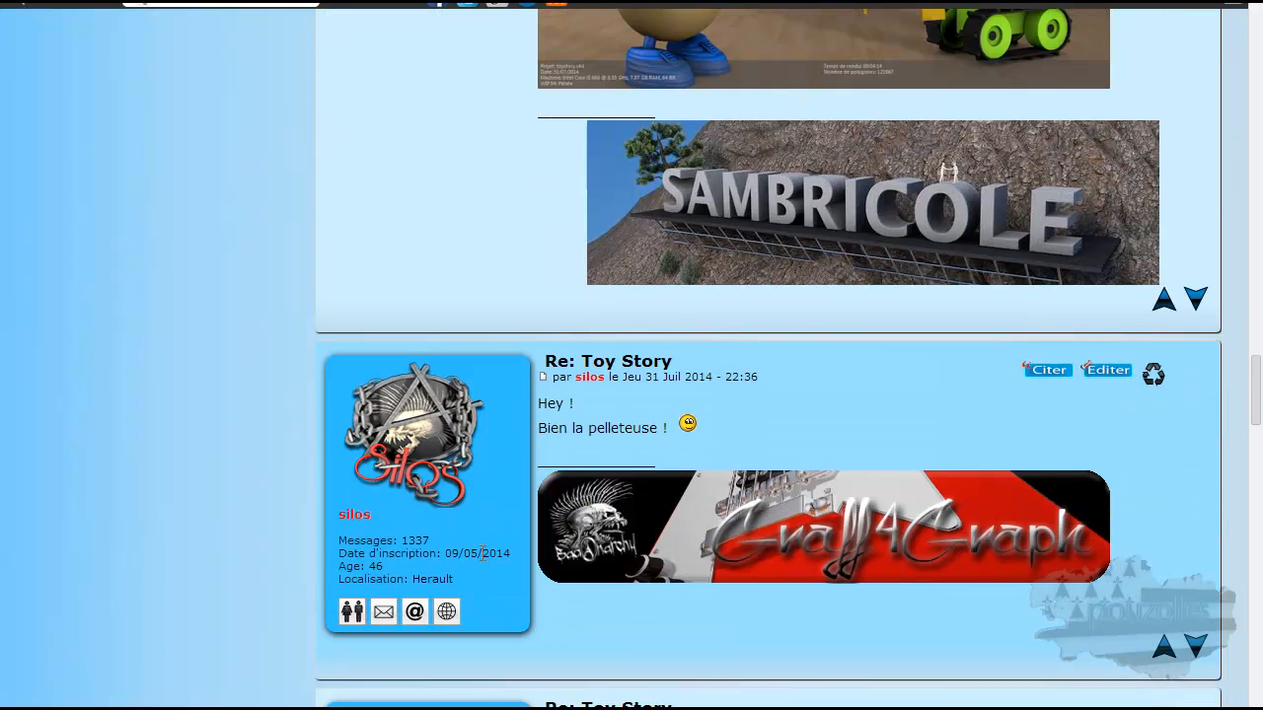
pyautogui.scroll(-6, 483, 553)
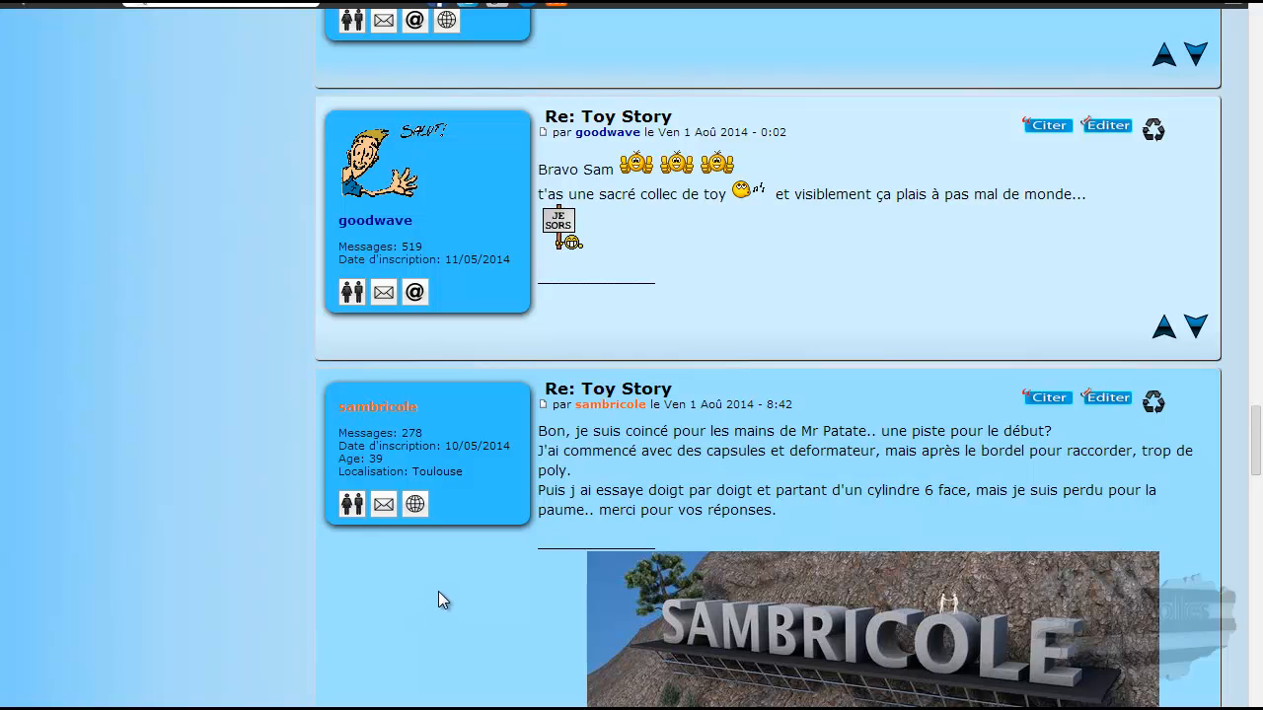
pyautogui.scroll(4, 437, 591)
pyautogui.scroll(3, 442, 591)
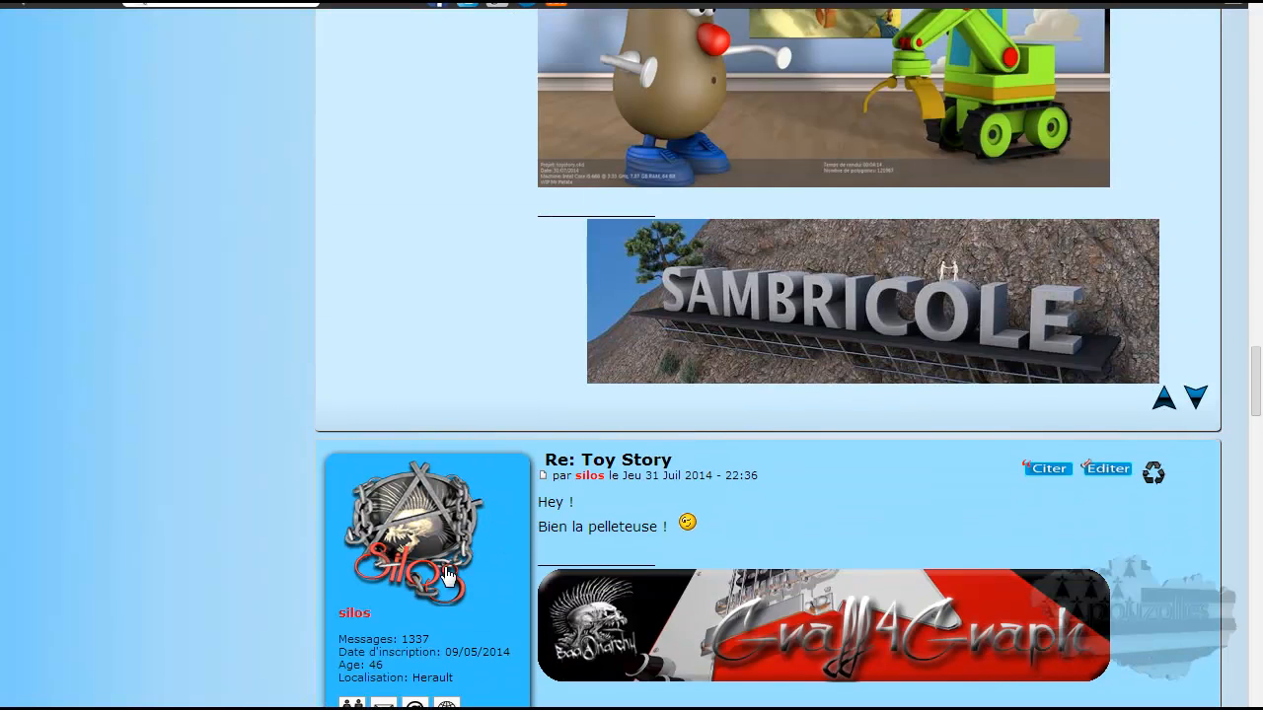
pyautogui.scroll(2, 447, 533)
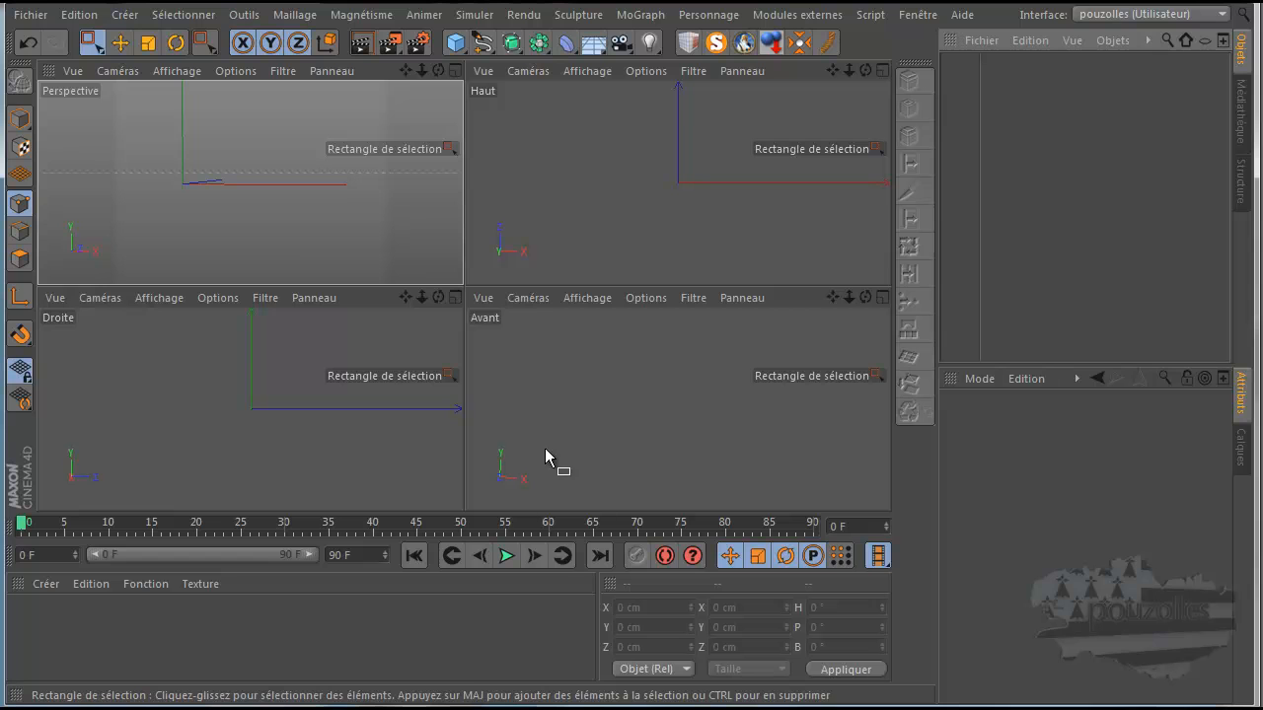
# Switch to Cinema 4D and examine the whole hand reference drawing upright in the Avant view.
pyautogui.middleClick(638, 375)
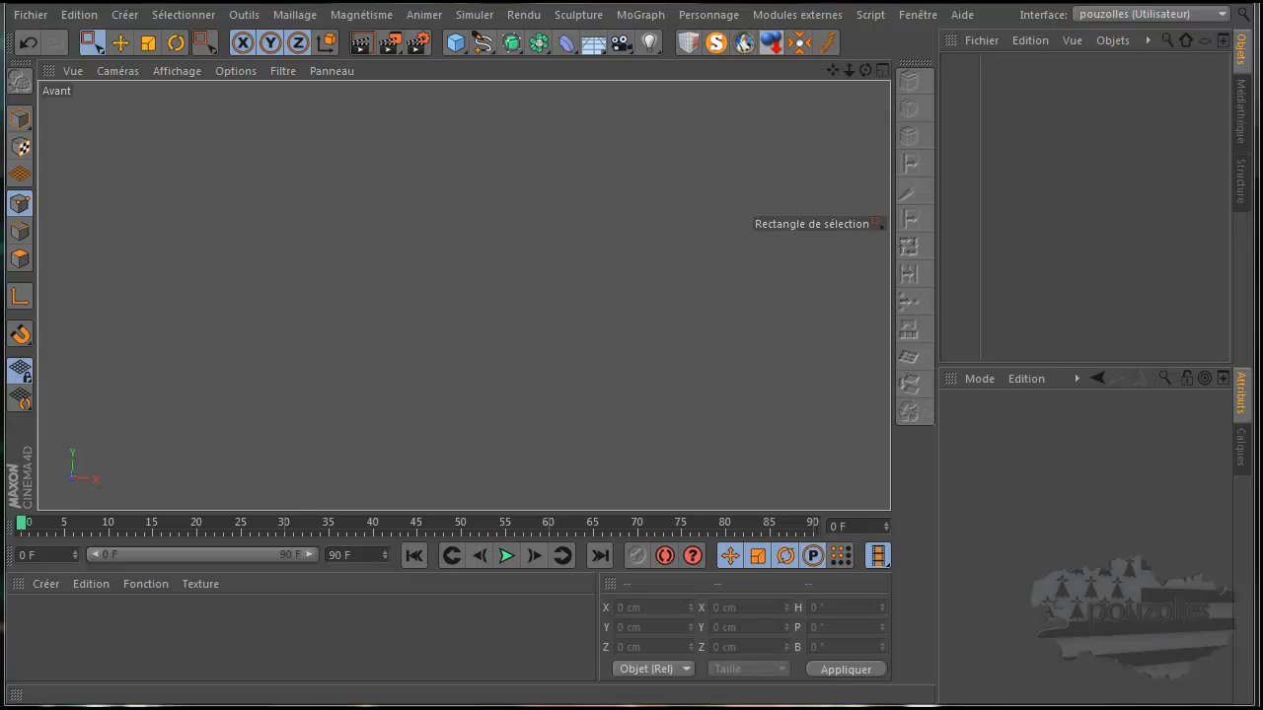
pyautogui.moveTo(406, 353); pyautogui.dragTo(406, 353)
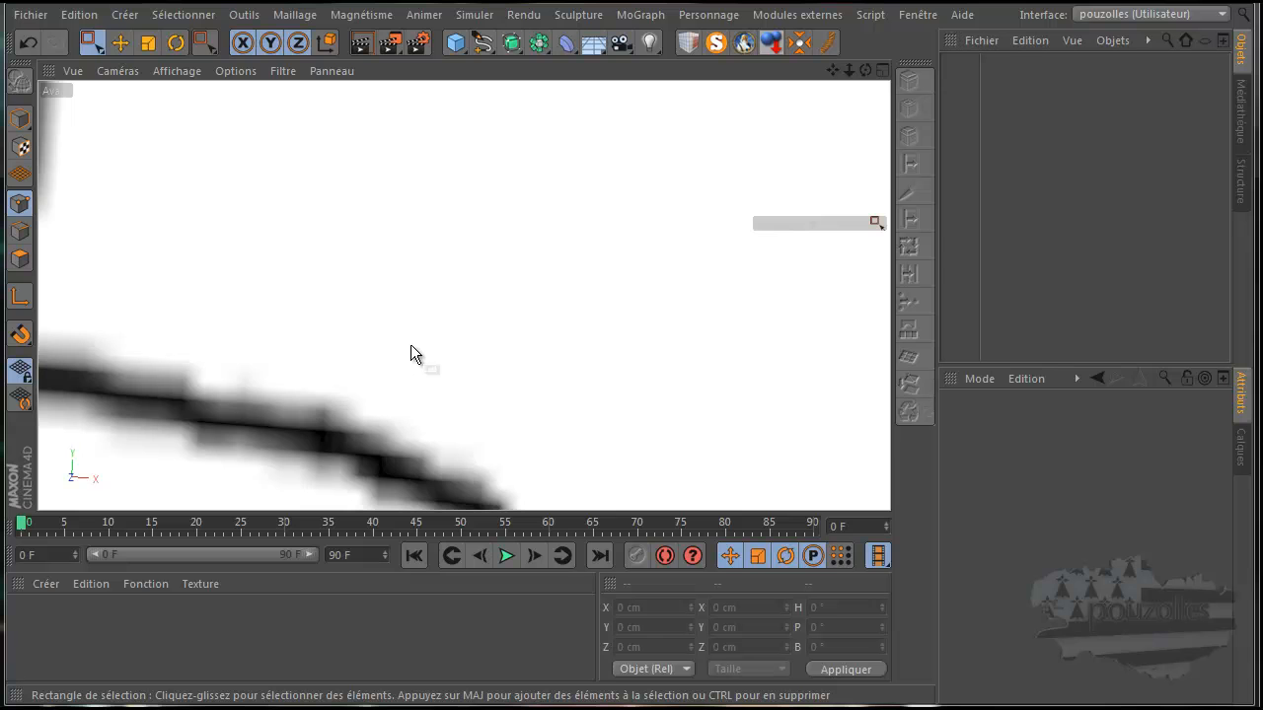
pyautogui.scroll(-5, 545, 295)
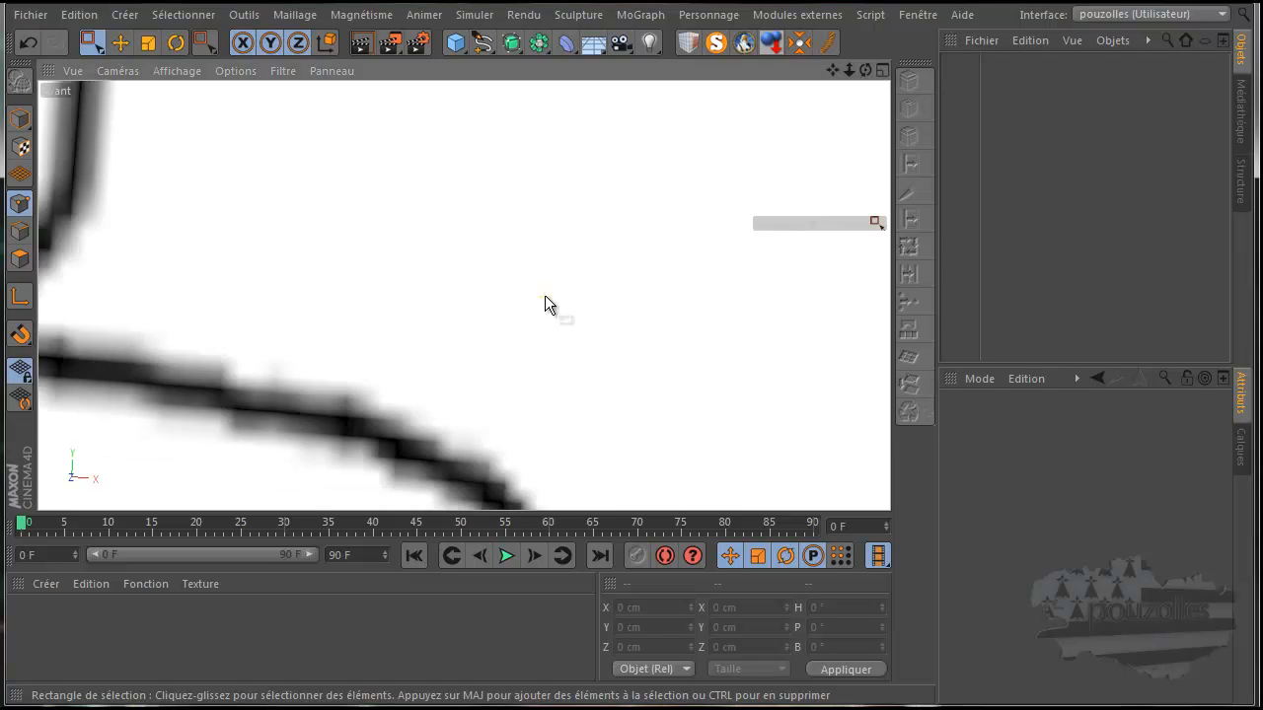
pyautogui.scroll(-5, 592, 286)
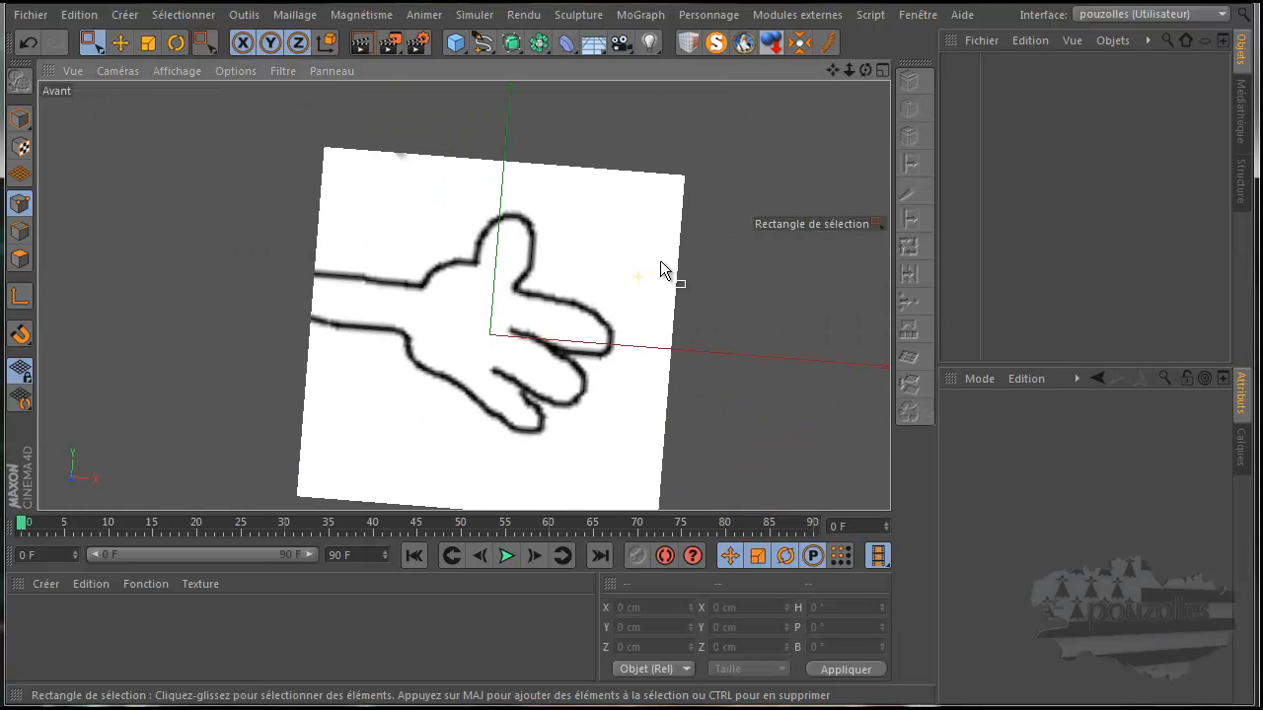
pyautogui.moveTo(865, 70); pyautogui.dragTo(632, 386)
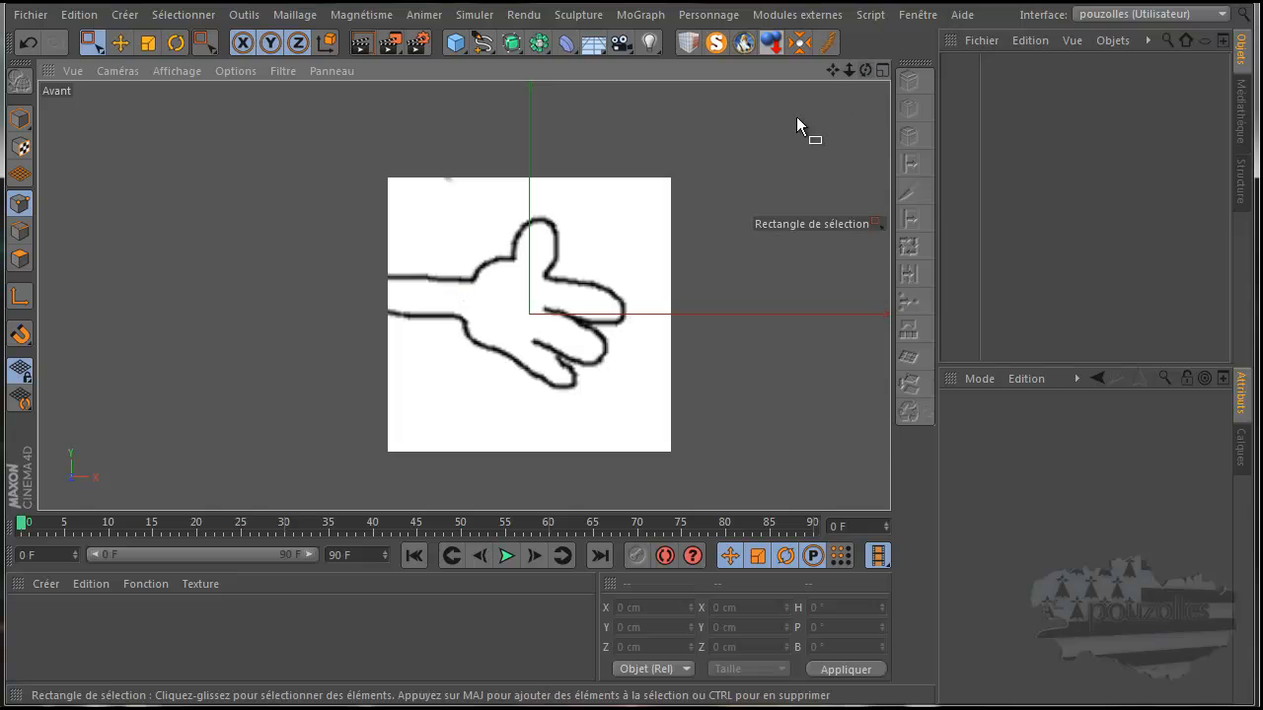
pyautogui.scroll(2, 511, 384)
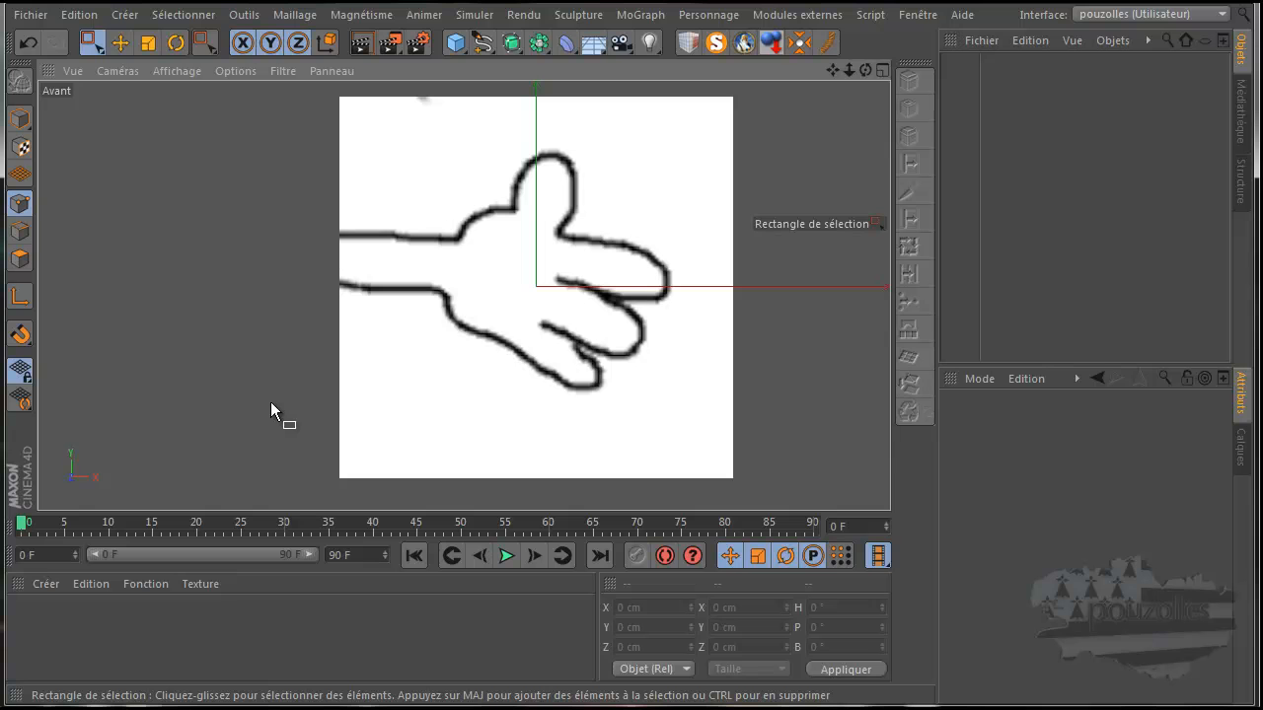
# Add a cube in the Perspective view and nest it inside a new Surface de subdivision object.
pyautogui.middleClick(212, 242)
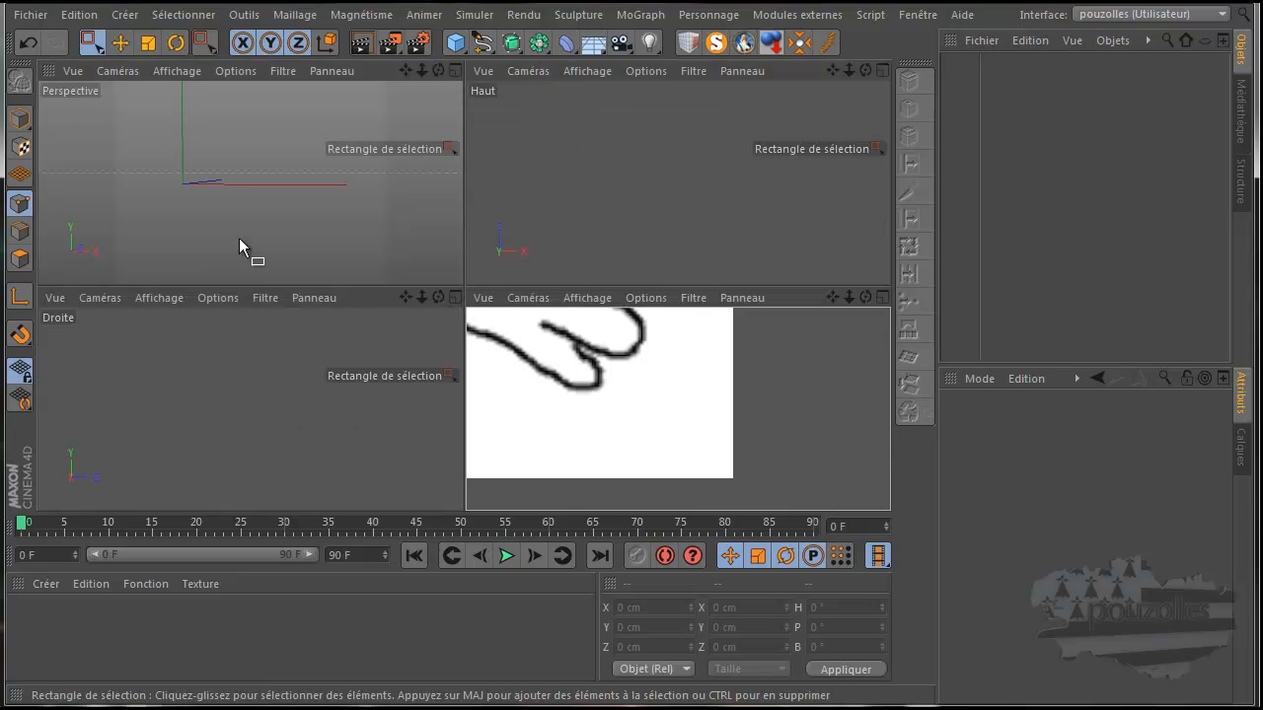
pyautogui.middleClick(266, 219)
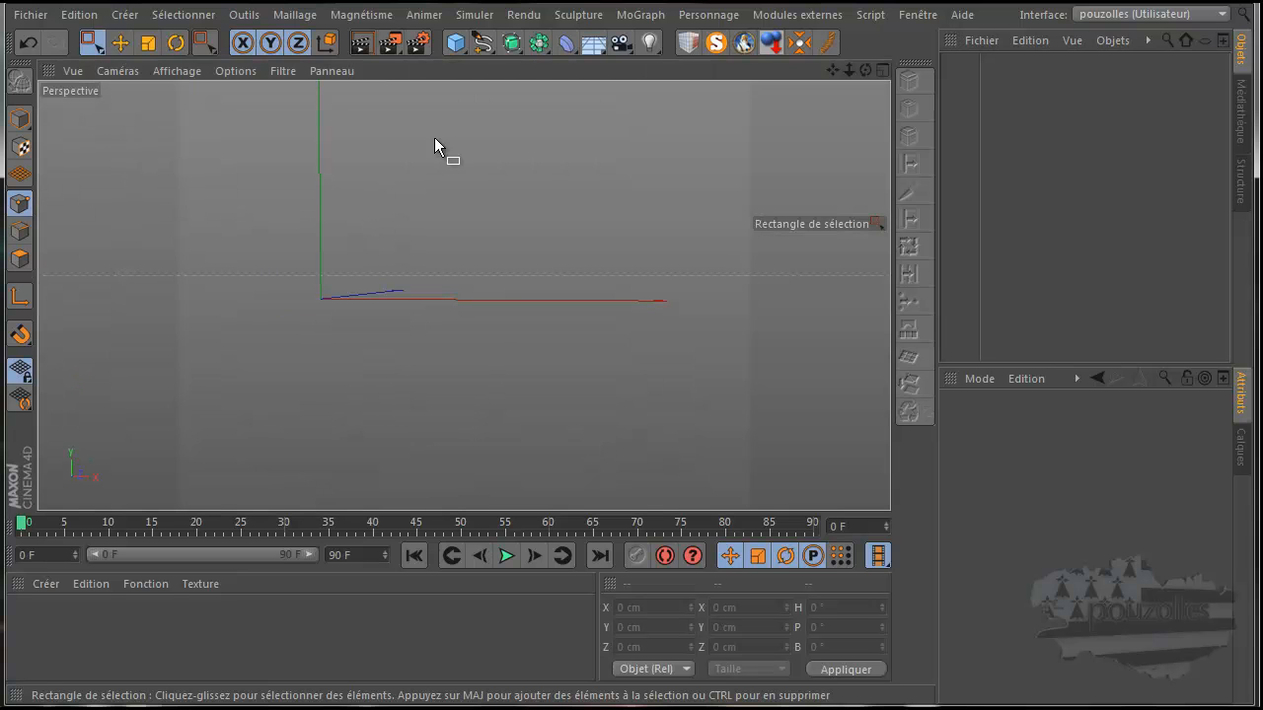
pyautogui.click(456, 43)
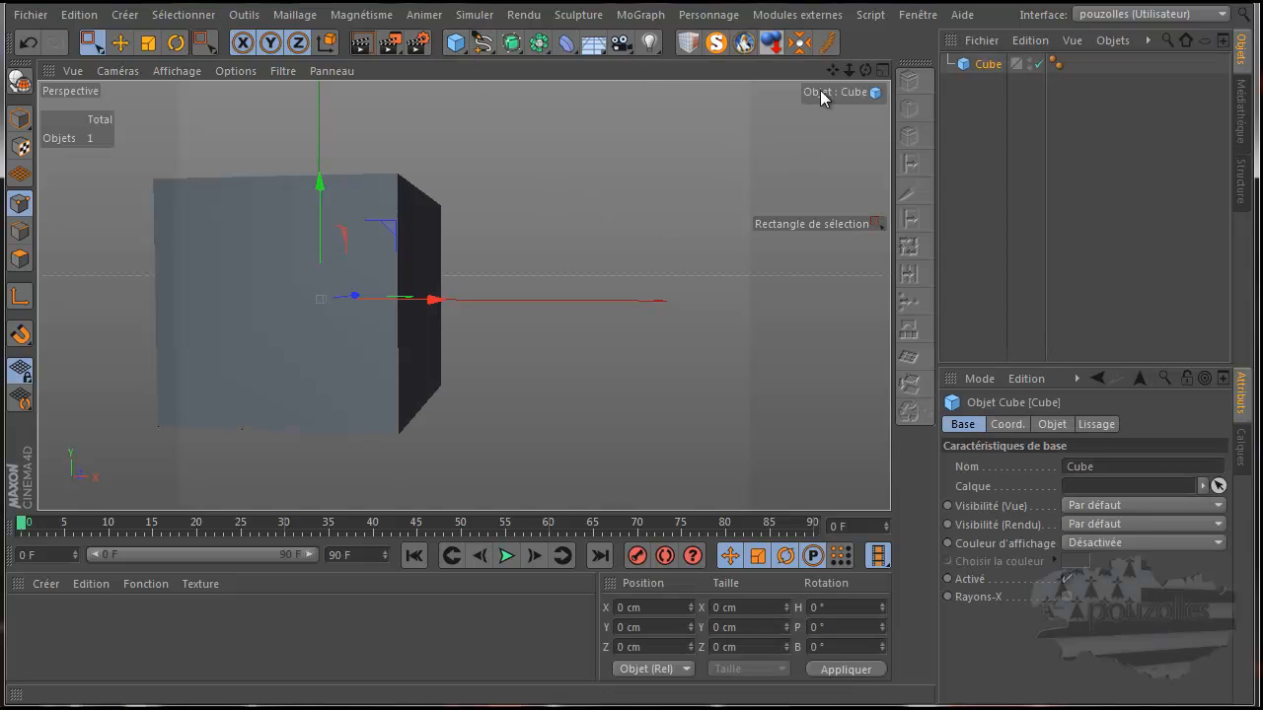
pyautogui.click(511, 42)
pyautogui.moveTo(994, 81); pyautogui.dragTo(1017, 65)
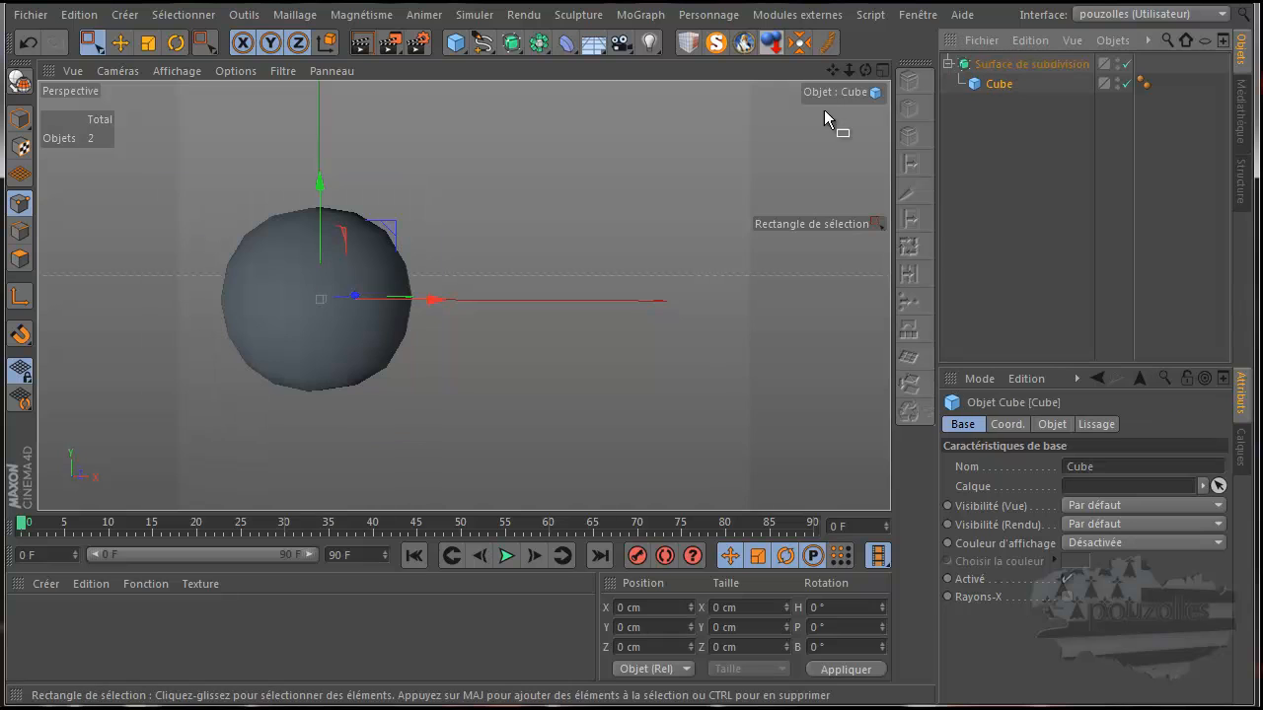
# Undo a premature conversion of the cube to polygons and set its Segments X to 2.
pyautogui.click(20, 81)
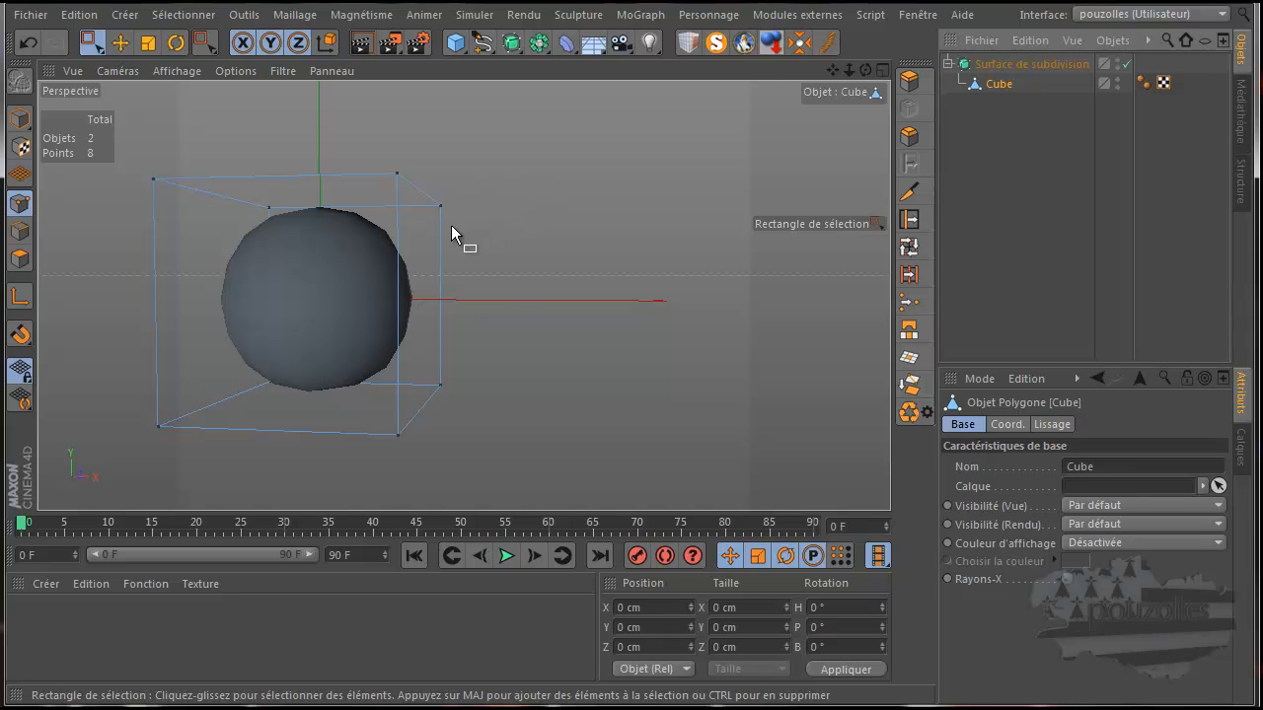
pyautogui.click(29, 44)
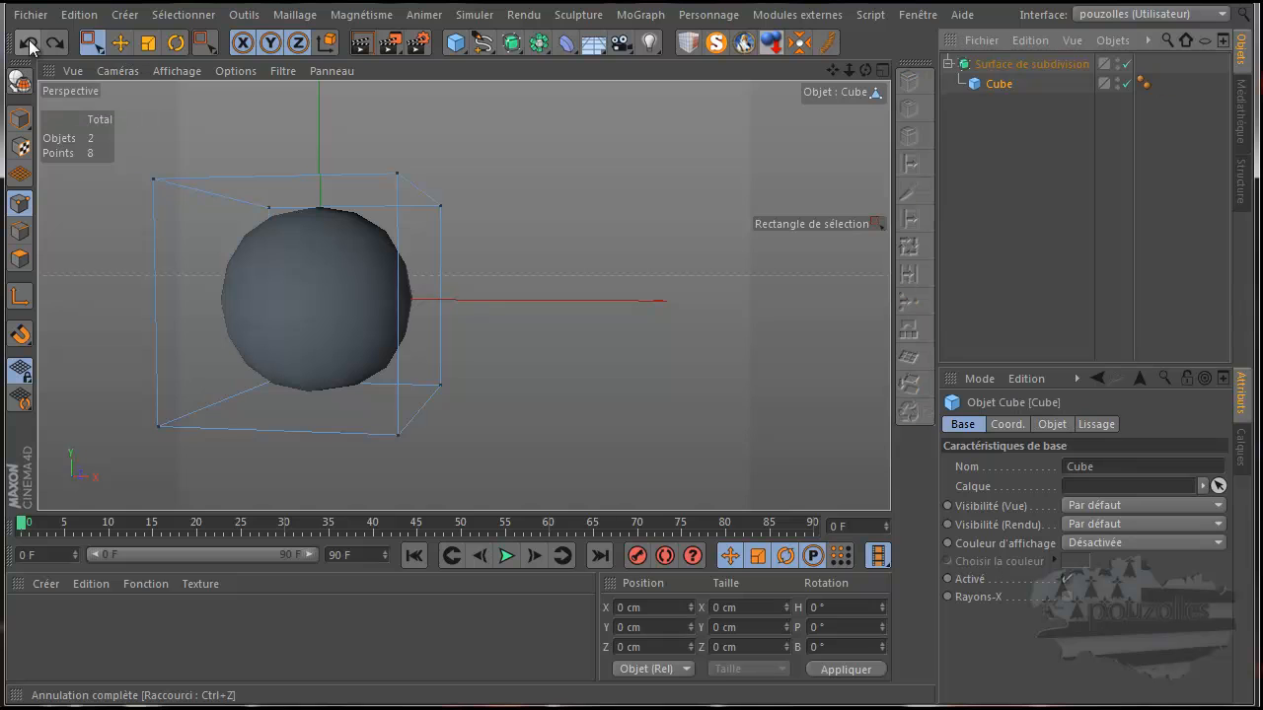
pyautogui.click(997, 84)
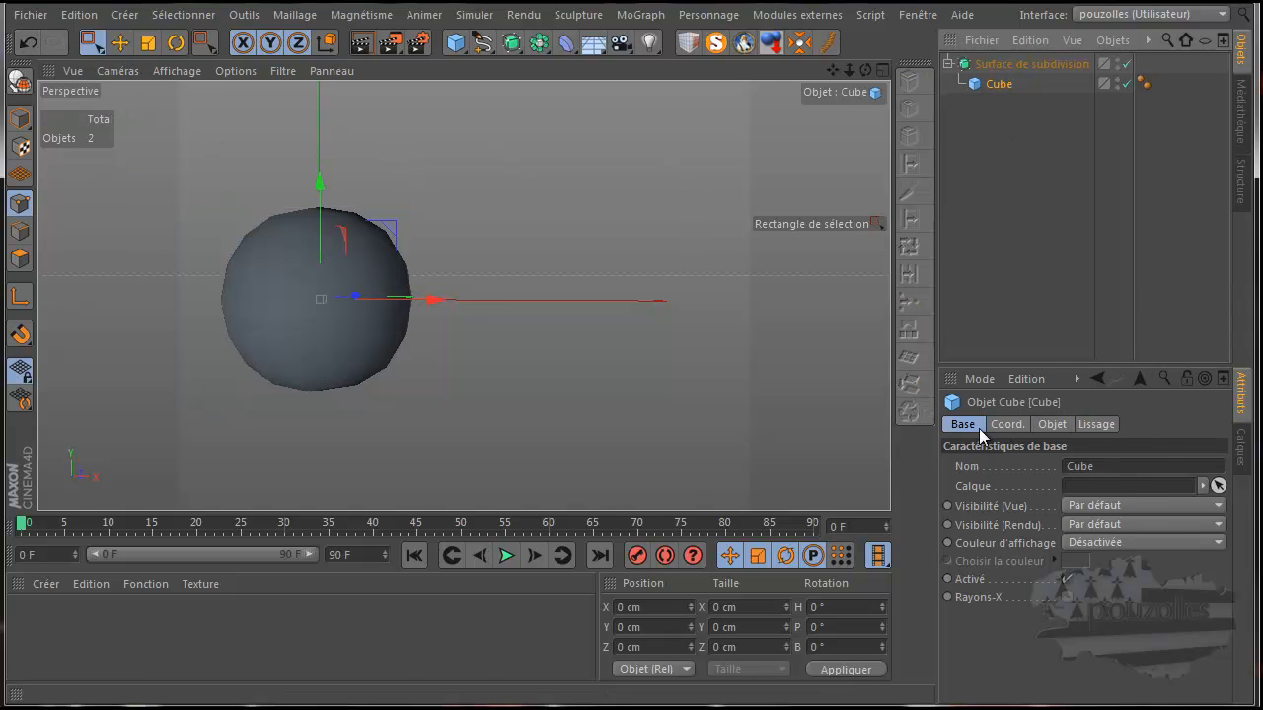
pyautogui.click(1050, 424)
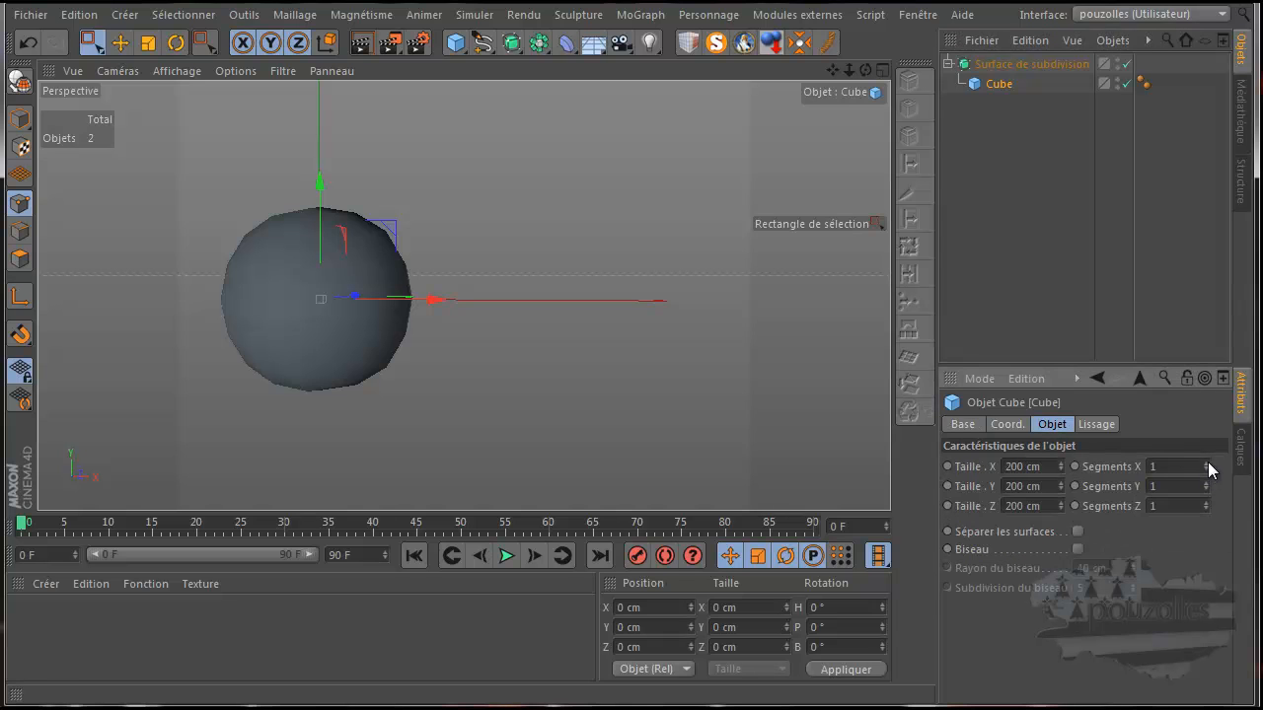
pyautogui.click(1208, 462)
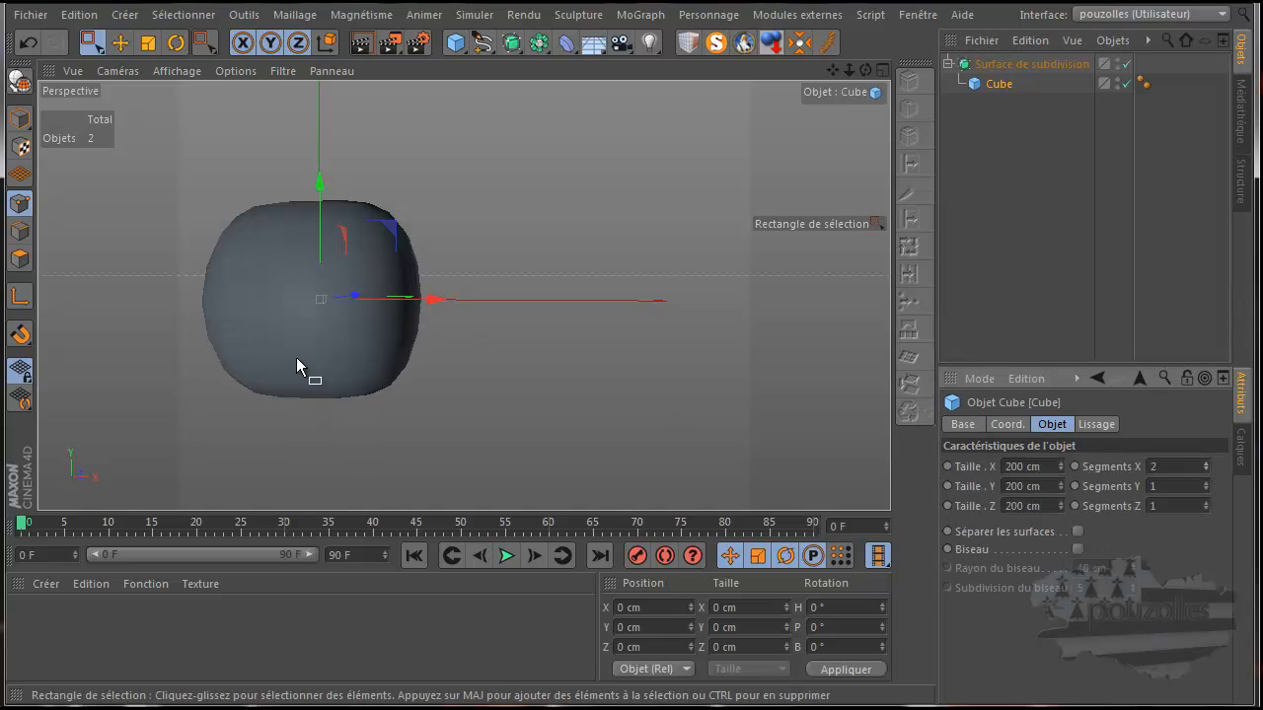
# Display the model with Ombrage de Gouraud (lignes) and convert the two-segment cube to an editable polygon object.
pyautogui.click(173, 69)
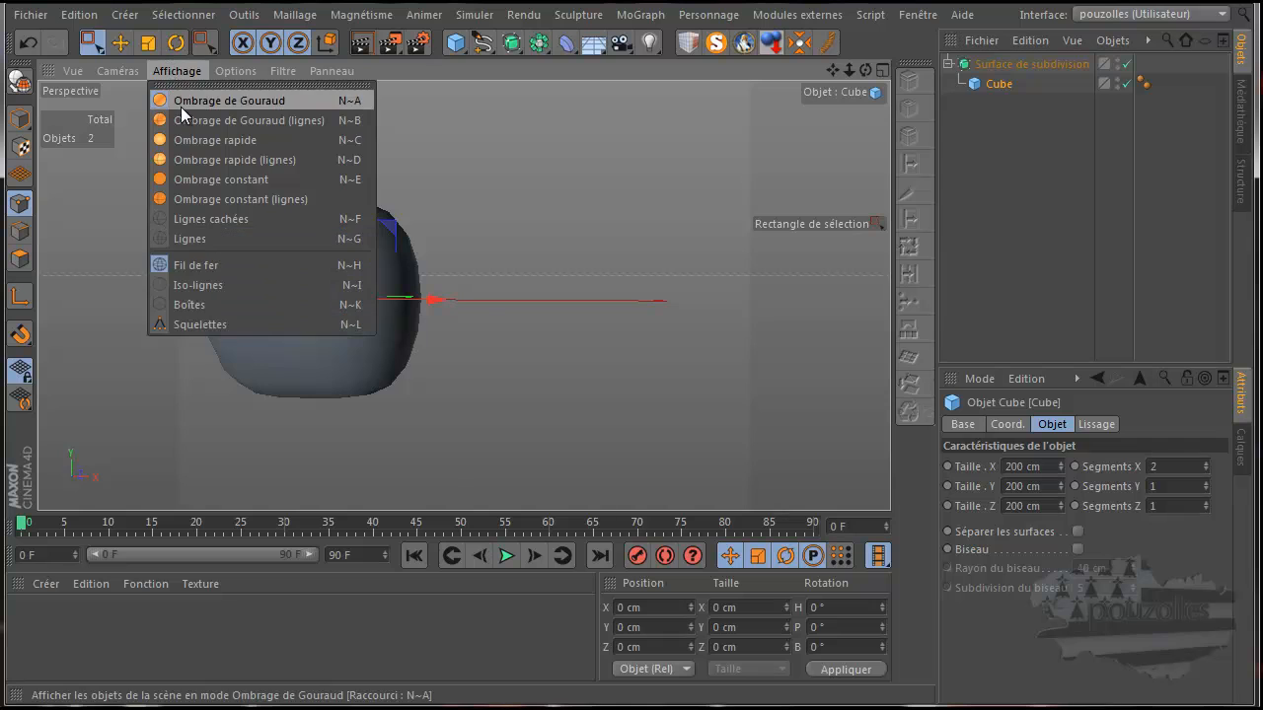
pyautogui.click(181, 105)
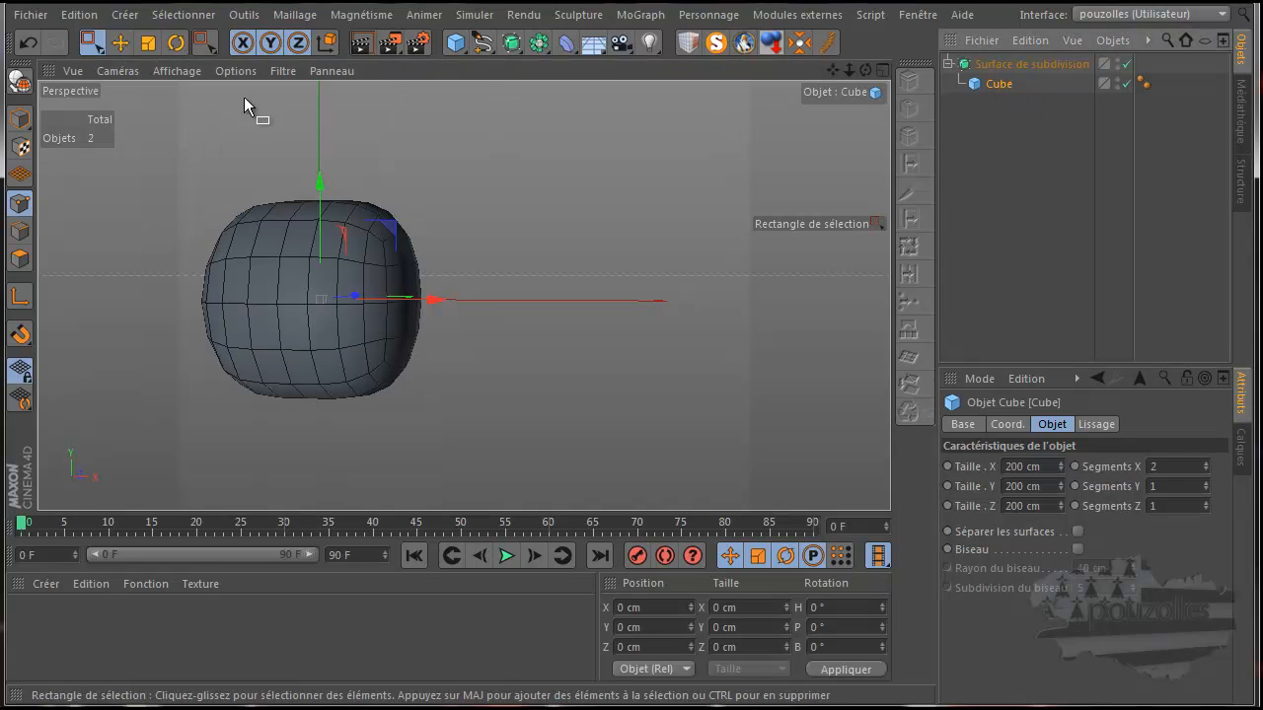
pyautogui.click(20, 82)
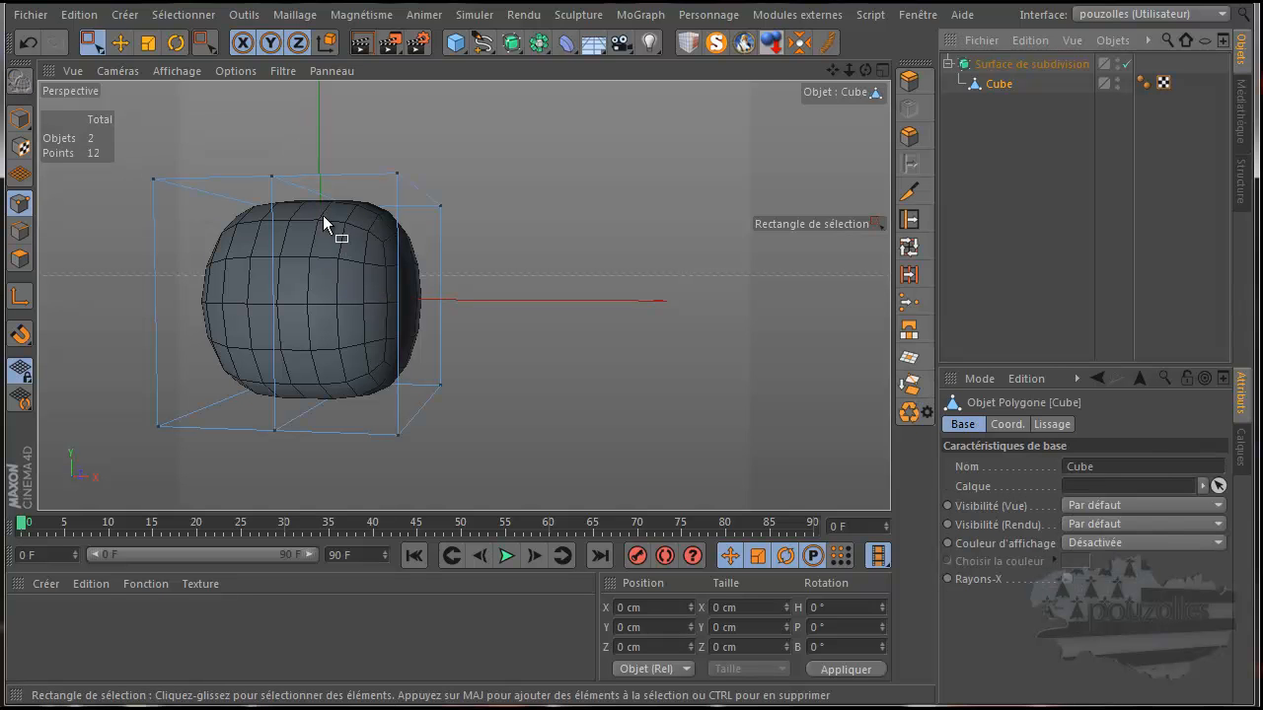
# Delete the four end points on the cube's negative X side, keeping only the positive half.
pyautogui.moveTo(865, 70); pyautogui.dragTo(625, 382)
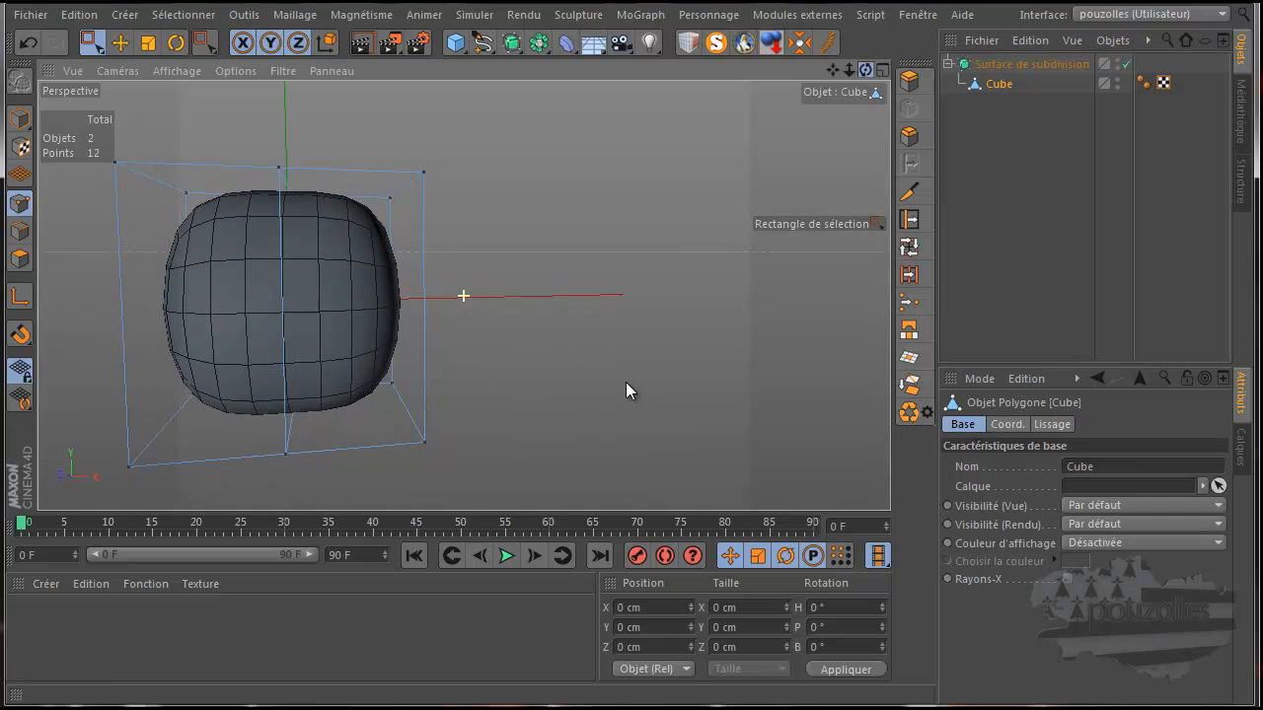
pyautogui.click(90, 44)
pyautogui.moveTo(217, 111); pyautogui.dragTo(107, 493)
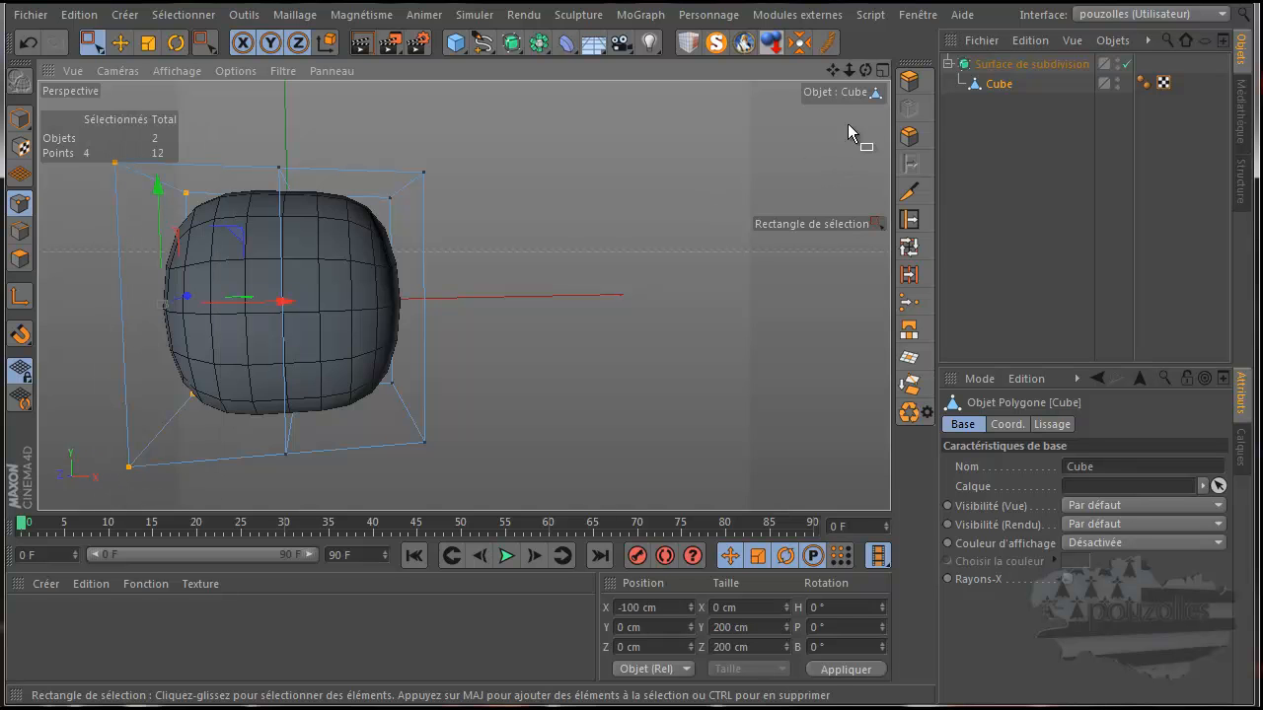
pyautogui.moveTo(865, 71); pyautogui.dragTo(637, 384)
pyautogui.press('Delete')
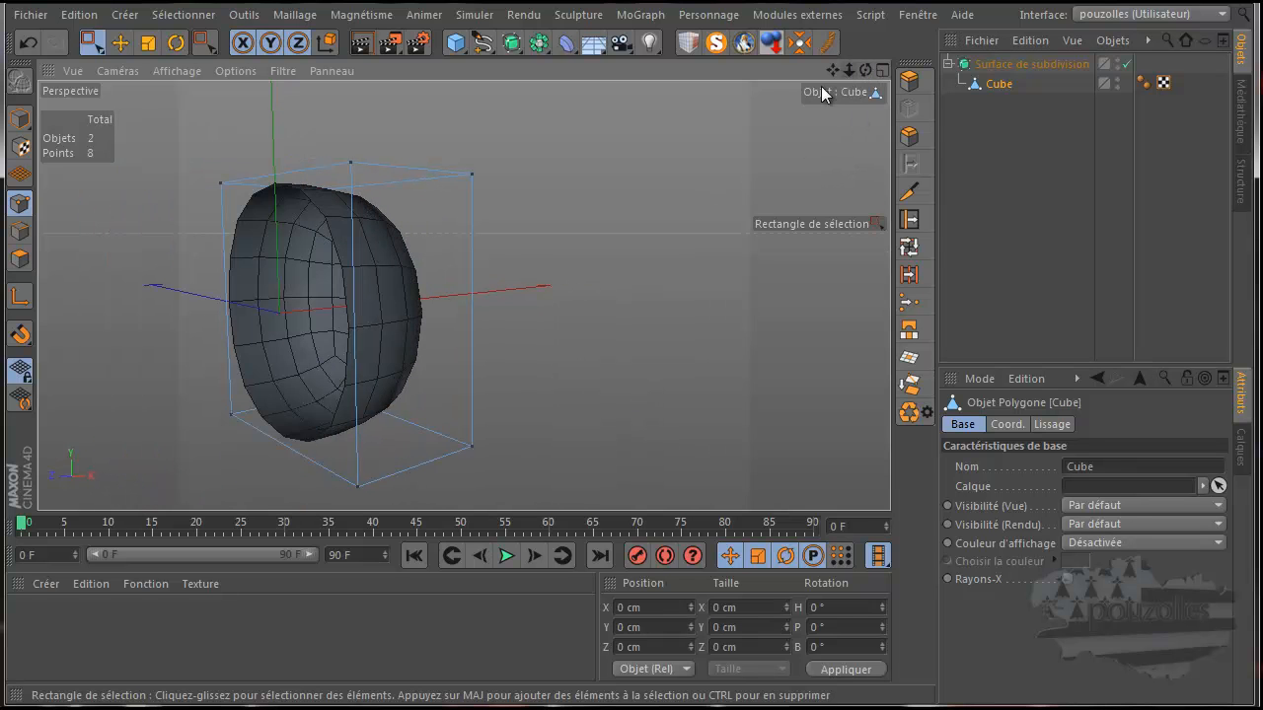
# Add a Symétrie object inside the subdivision surface and make the half cube its child.
pyautogui.moveTo(865, 71); pyautogui.dragTo(641, 385)
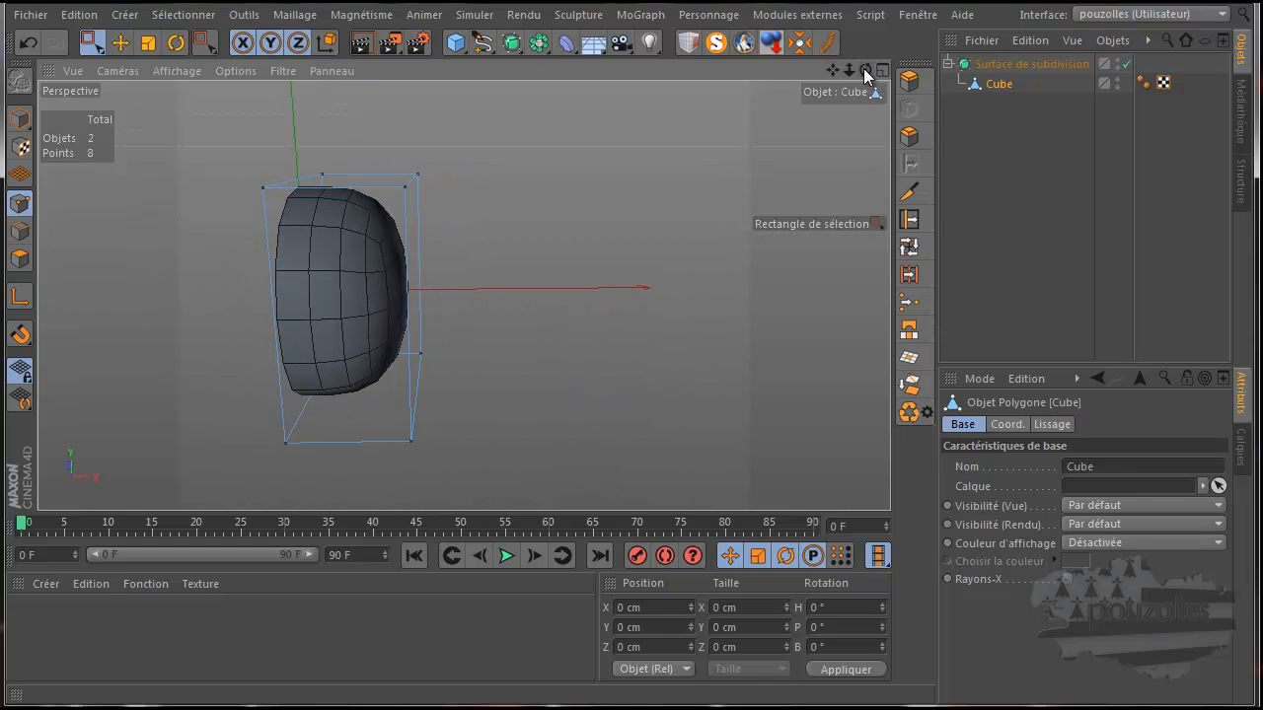
pyautogui.click(539, 42)
pyautogui.click(767, 141)
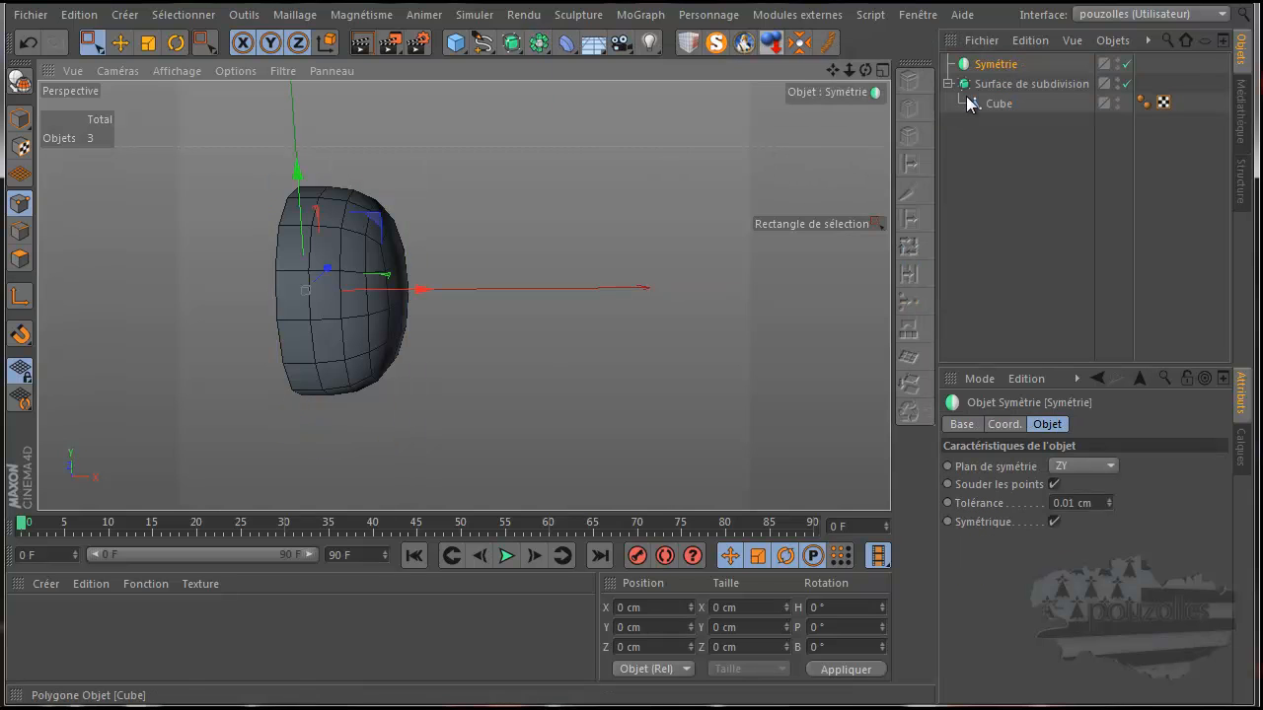
pyautogui.moveTo(995, 65); pyautogui.dragTo(1007, 91)
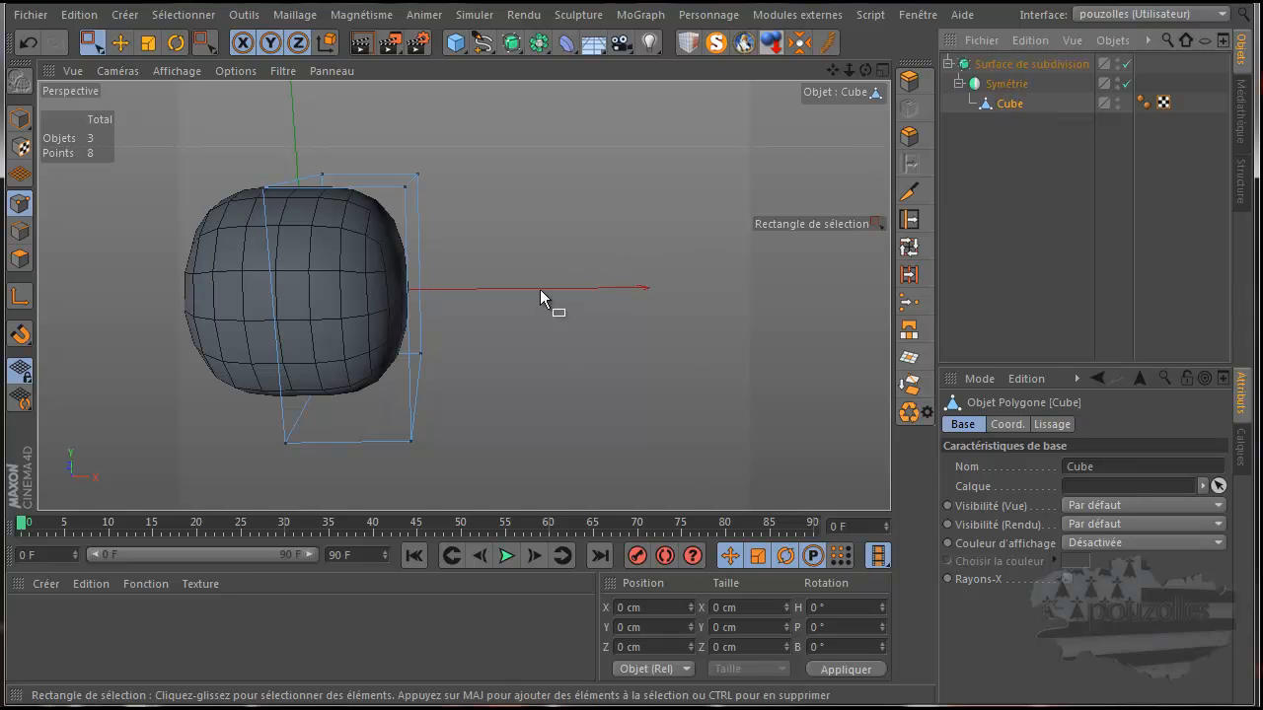
# Select the half cube's outer end polygon on the positive X side.
pyautogui.moveTo(866, 69); pyautogui.dragTo(632, 387)
pyautogui.scroll(3, 437, 246)
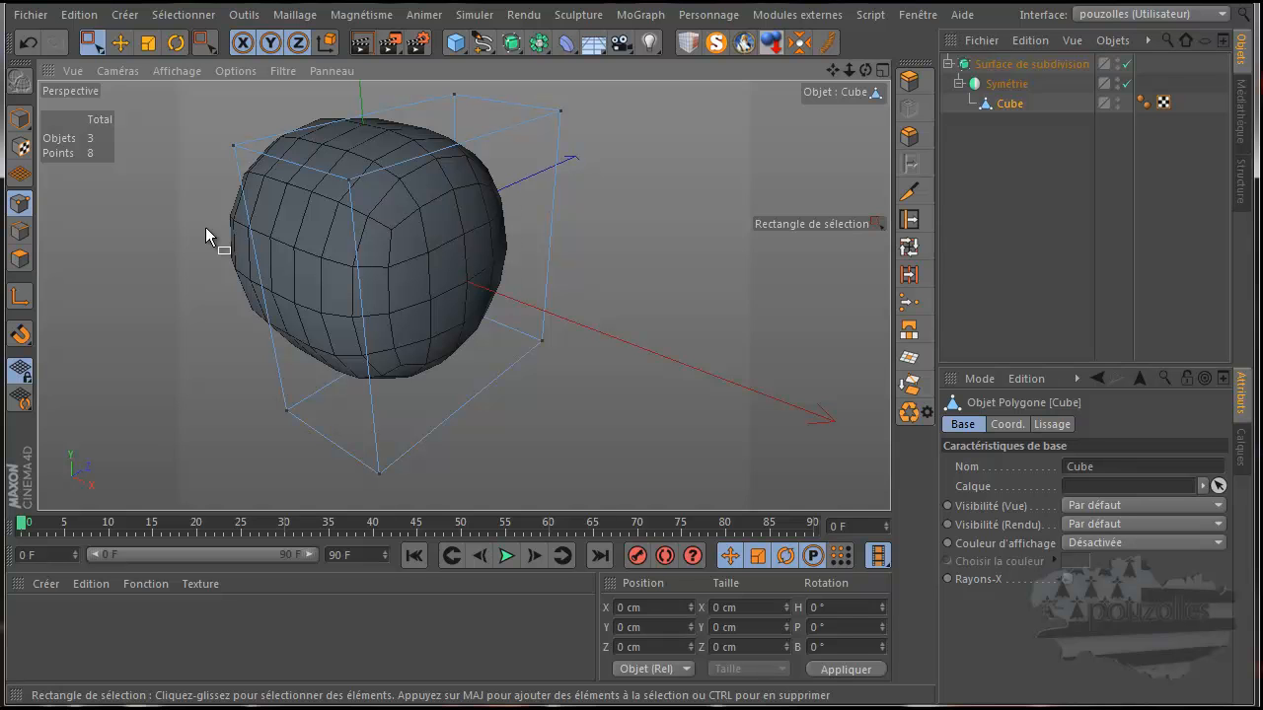
pyautogui.click(20, 258)
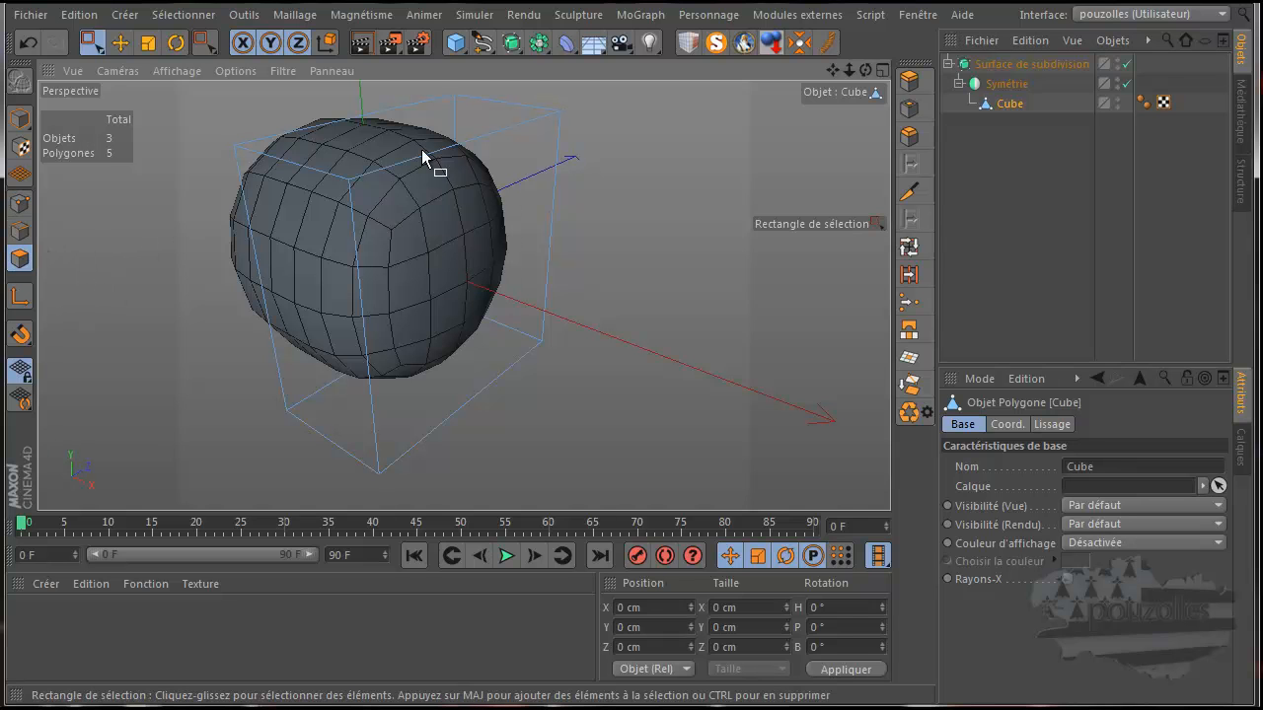
pyautogui.click(119, 43)
pyautogui.click(451, 290)
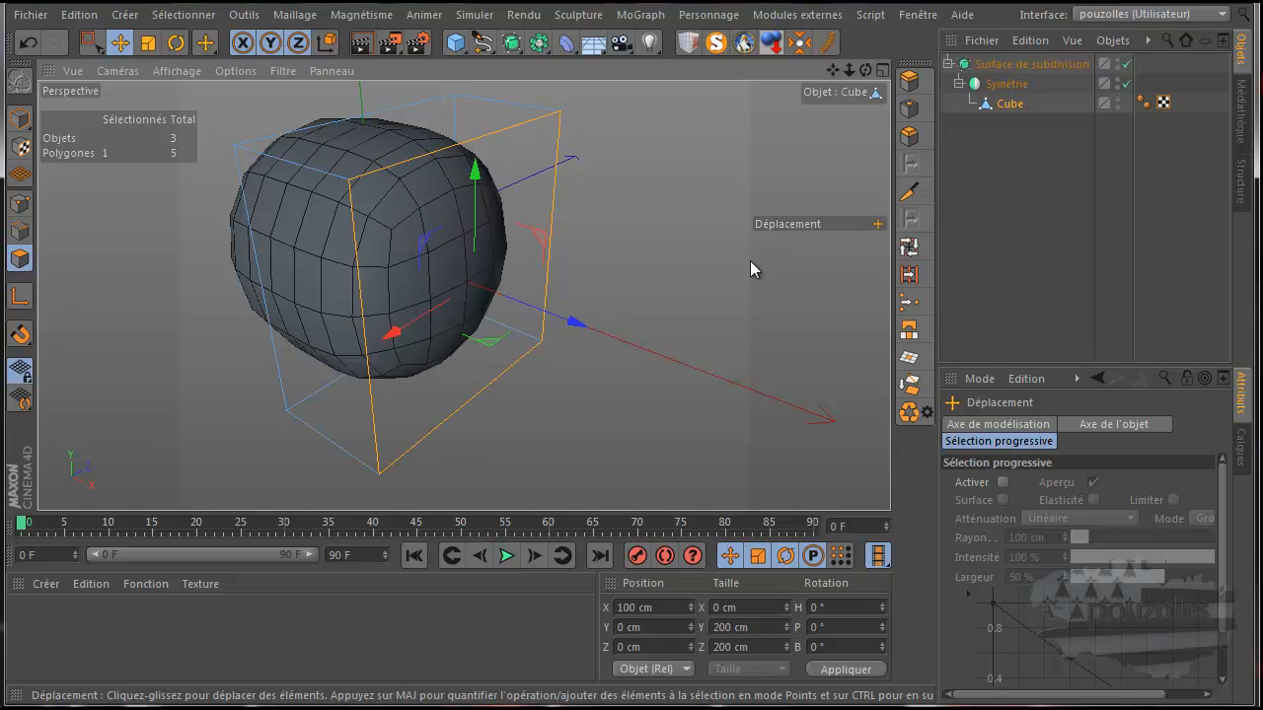
# Cut two loops across the cube's depth with the Couteau tool in Boucle mode while in Points mode.
pyautogui.click(909, 191)
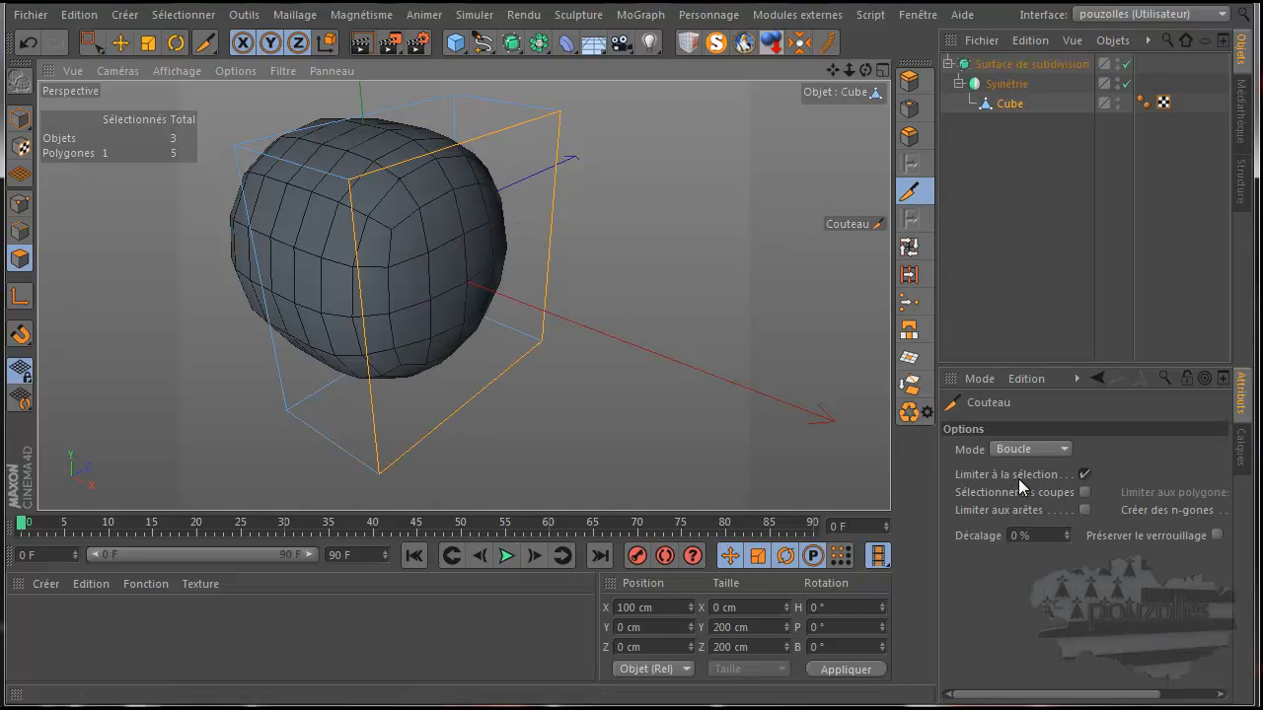
pyautogui.click(20, 203)
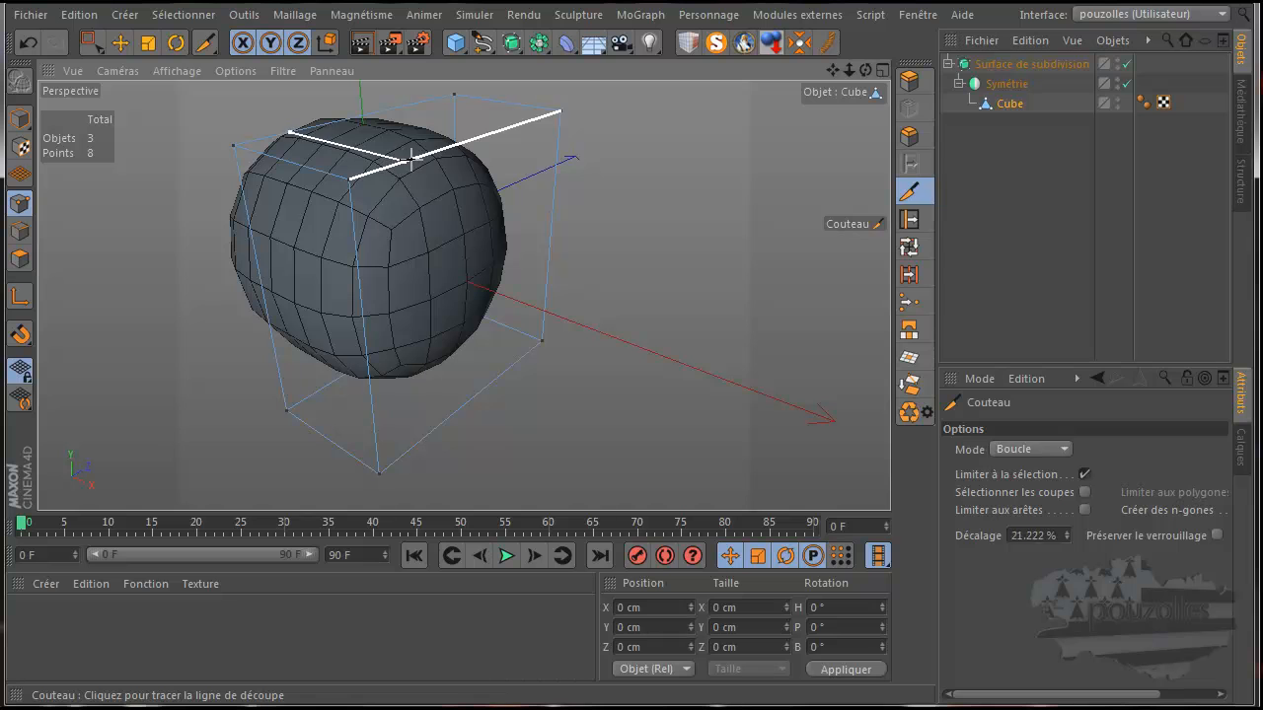
pyautogui.click(318, 126)
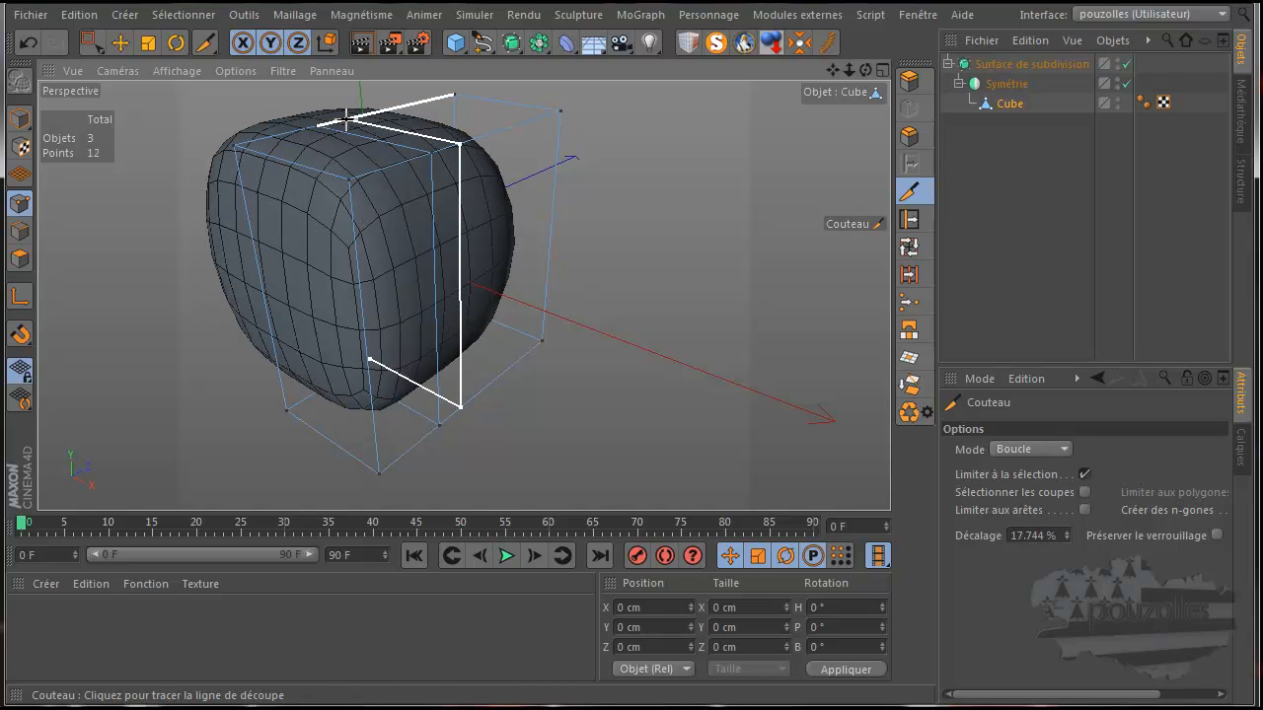
pyautogui.click(368, 119)
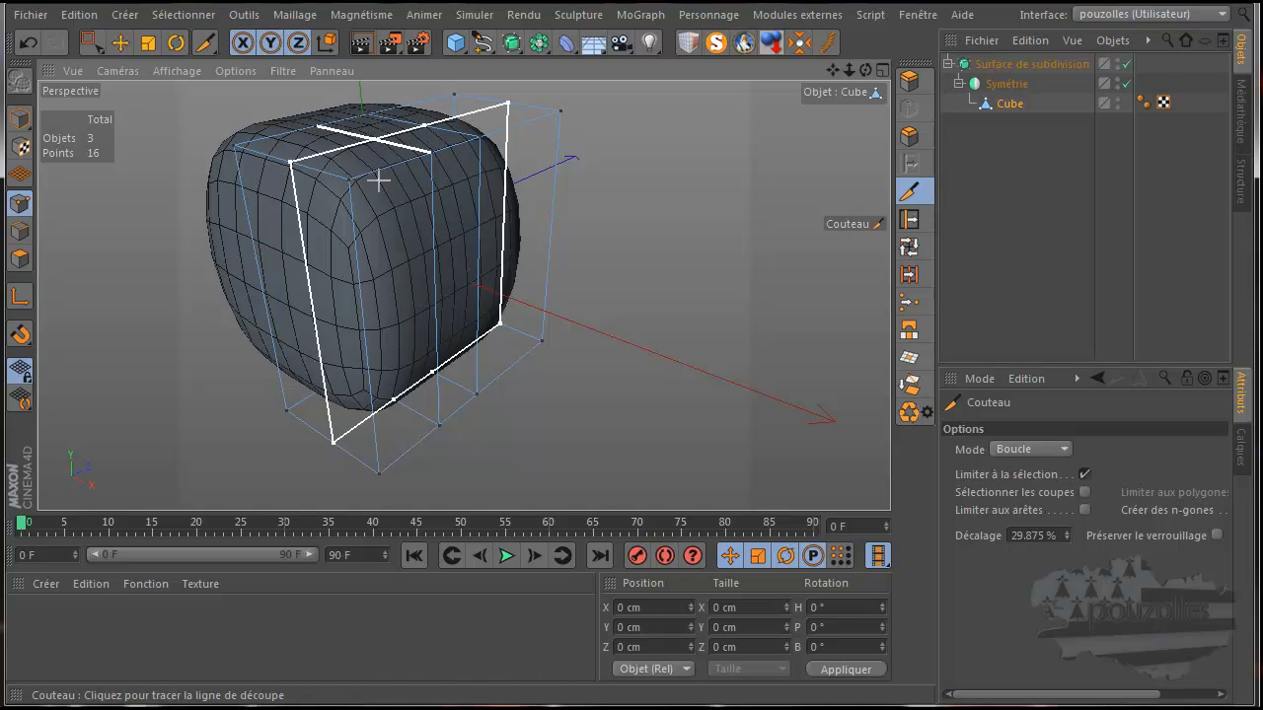
# Cut two horizontal loops across the half cube's outer side with the Couteau tool in Boucle mode, dividing its height into three rows.
pyautogui.click(361, 276)
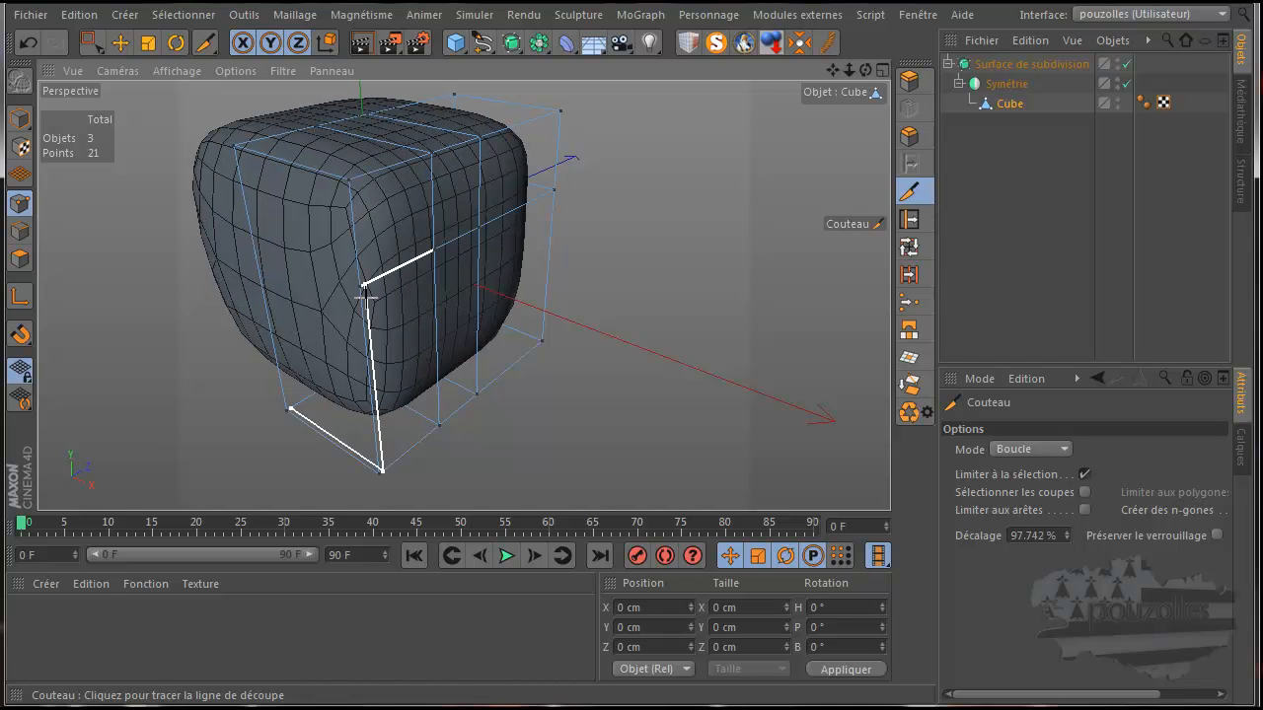
pyautogui.click(367, 347)
pyautogui.moveTo(622, 399)
pyautogui.keyDown('alt'); pyautogui.mouseDown()
pyautogui.moveTo(607, 373)
pyautogui.moveTo(635, 392)
pyautogui.mouseUp(); pyautogui.keyUp('alt')
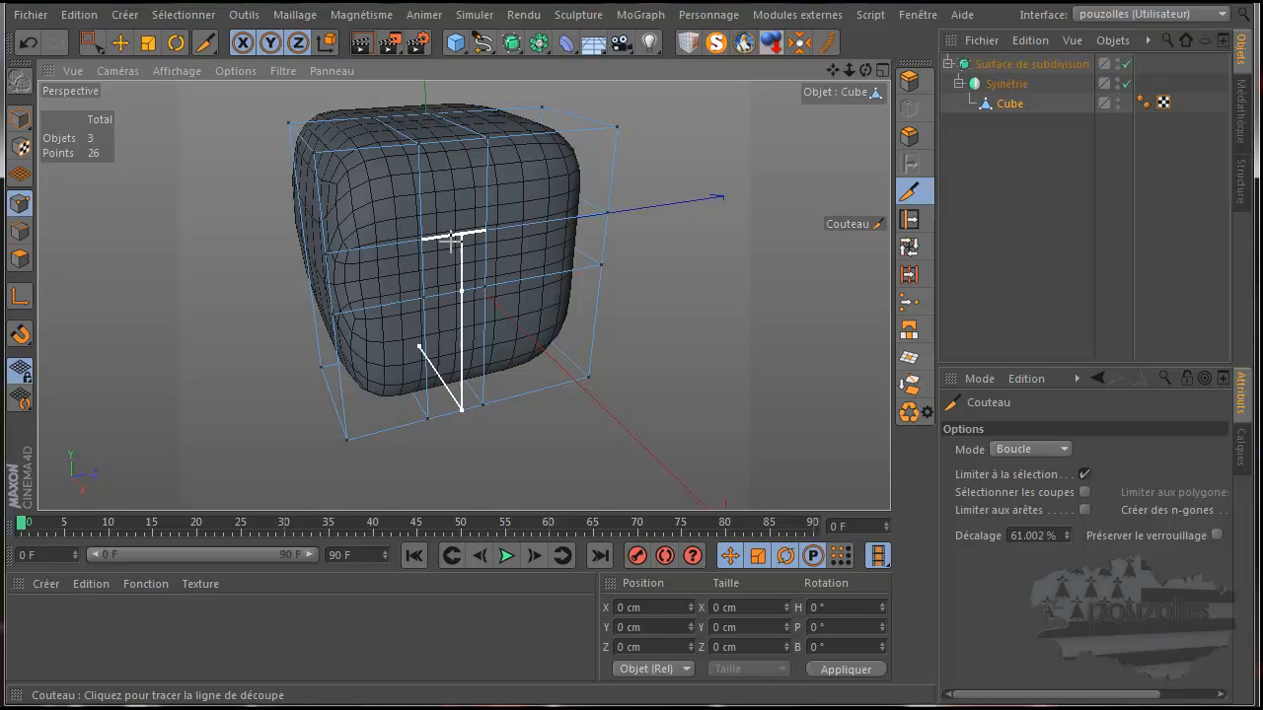
pyautogui.keyDown('alt'); pyautogui.moveTo(631, 394); pyautogui.dragTo(493, 355); pyautogui.keyUp('alt')
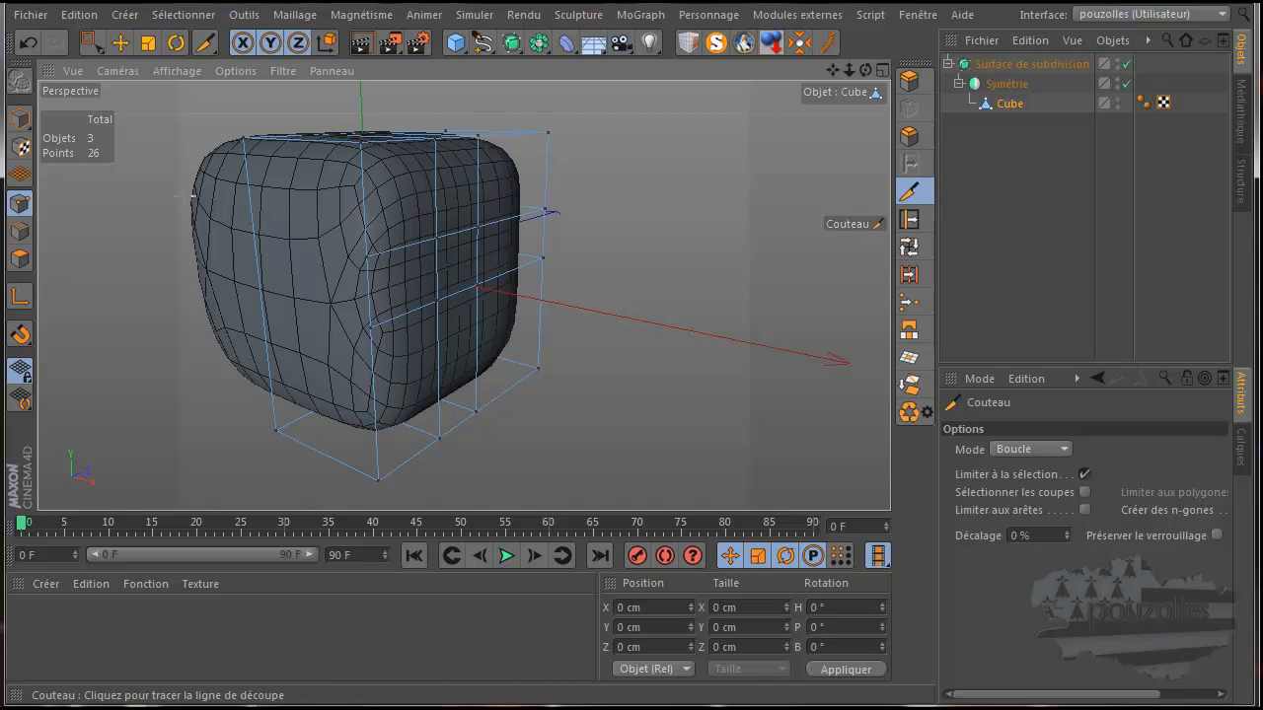
# Select only the centre polygon of the half cube's outer positive X side in Polygons mode with the Déplacement tool.
pyautogui.click(20, 258)
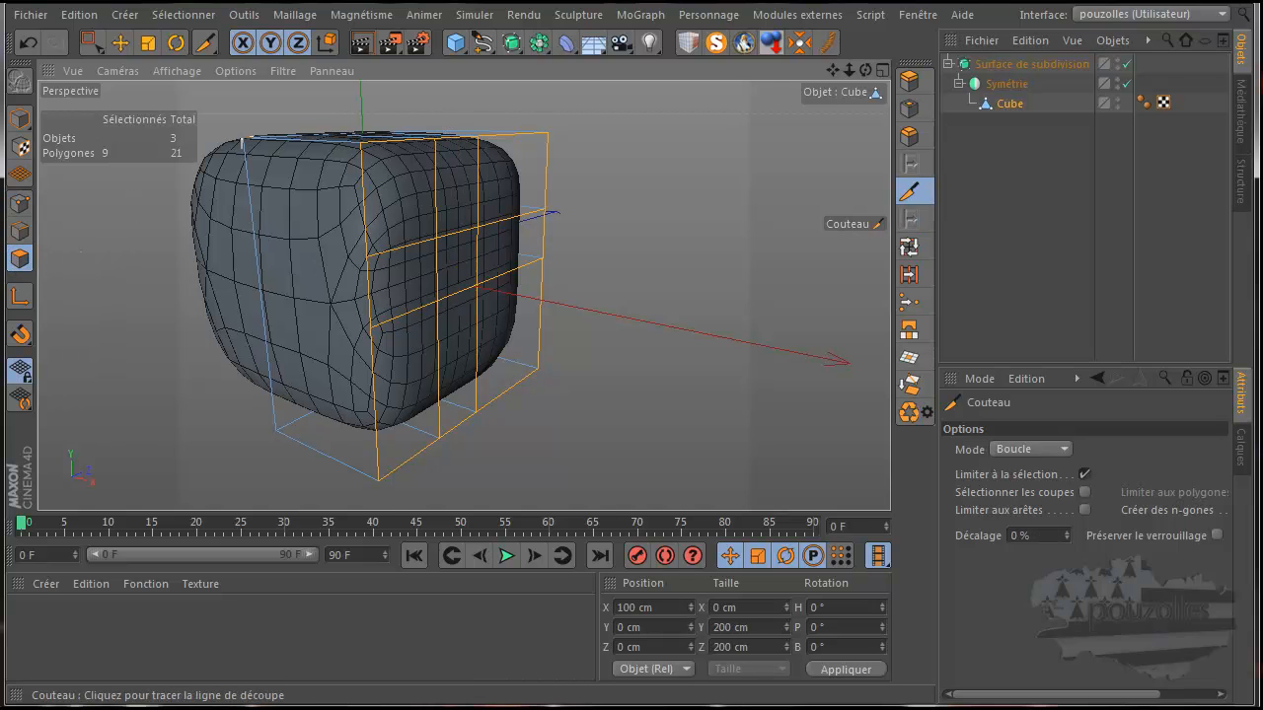
pyautogui.click(119, 43)
pyautogui.click(455, 267)
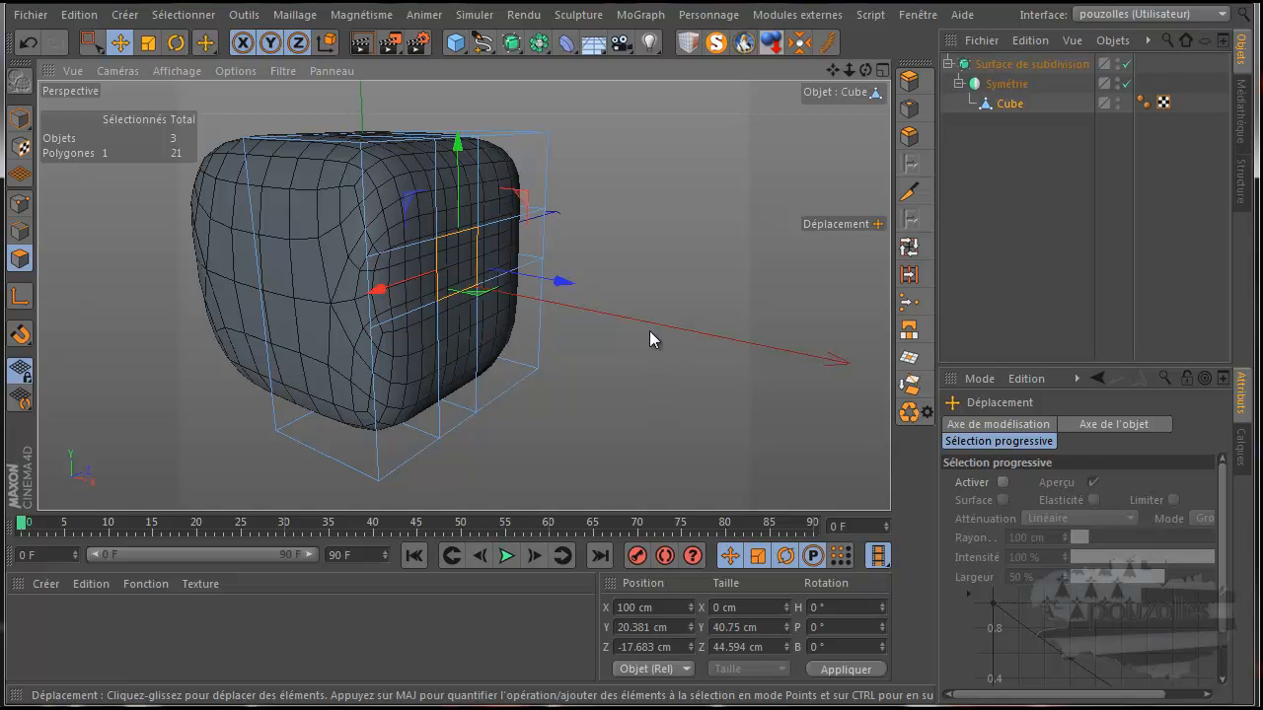
# Try to move the whole half cube along X against the hand drawing in the front view.
pyautogui.middleClick(649, 331)
pyautogui.middleClick(594, 415)
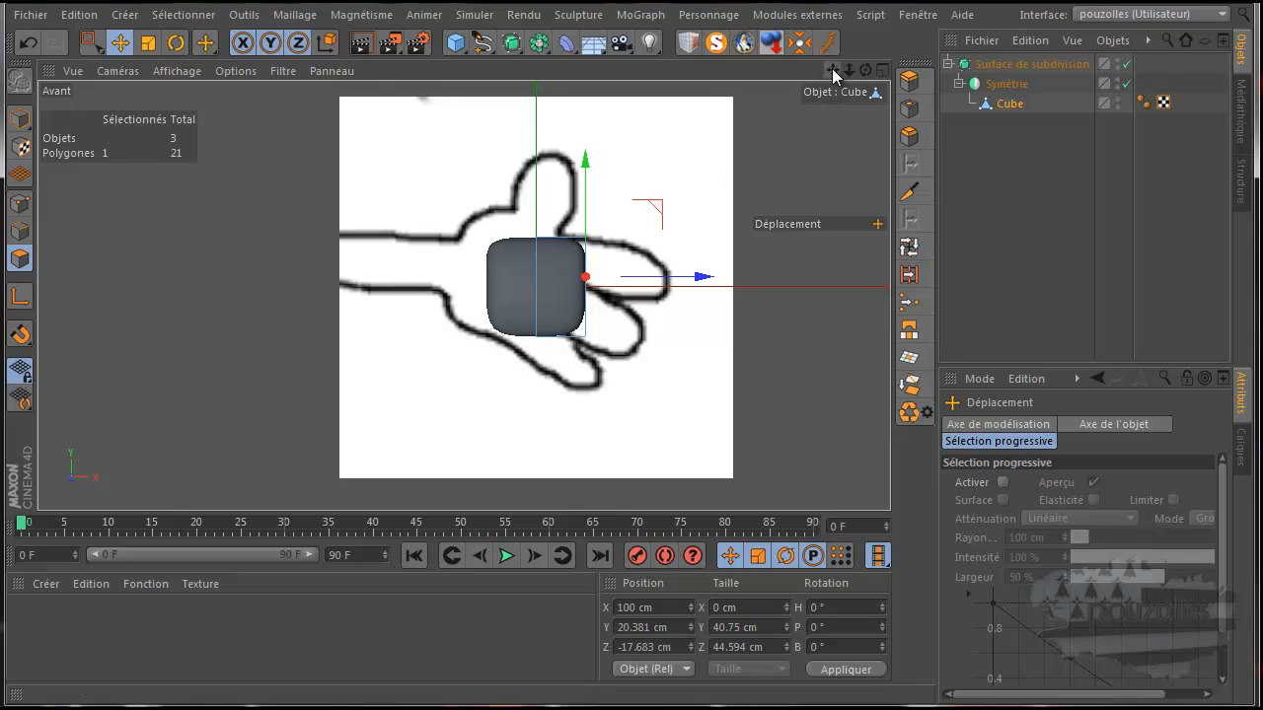
pyautogui.moveTo(832, 71); pyautogui.dragTo(634, 385)
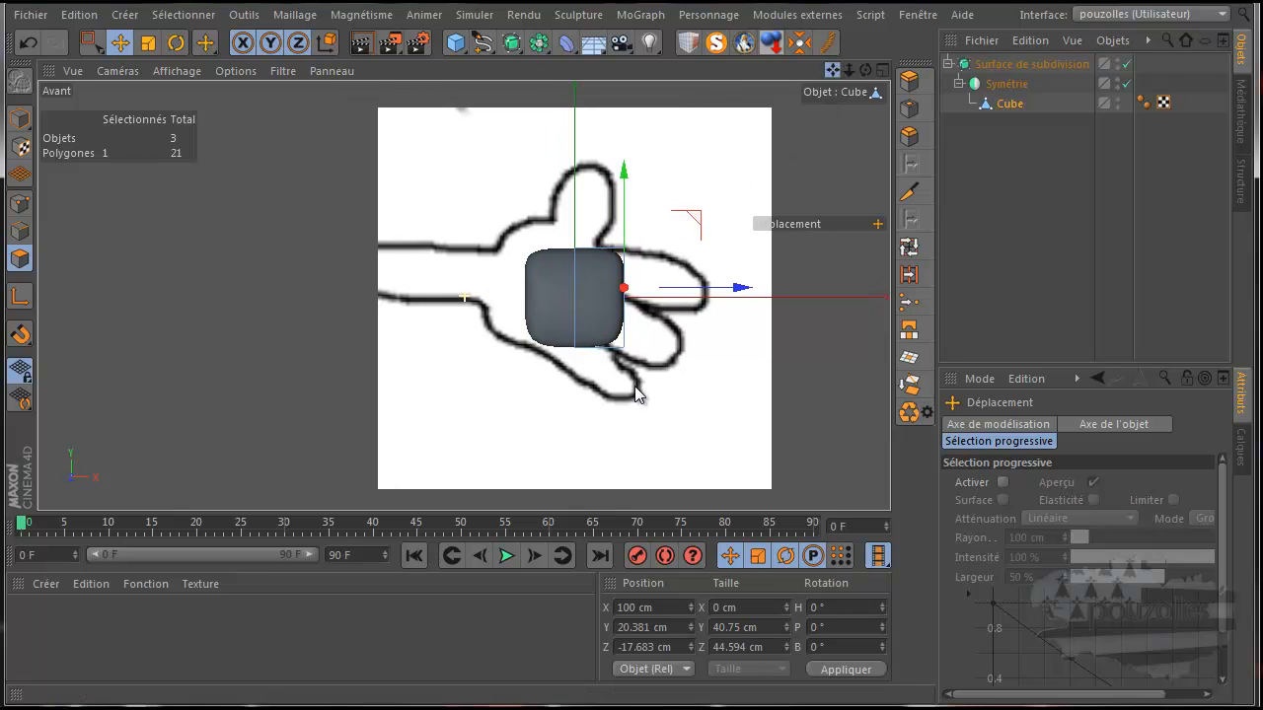
pyautogui.click(20, 119)
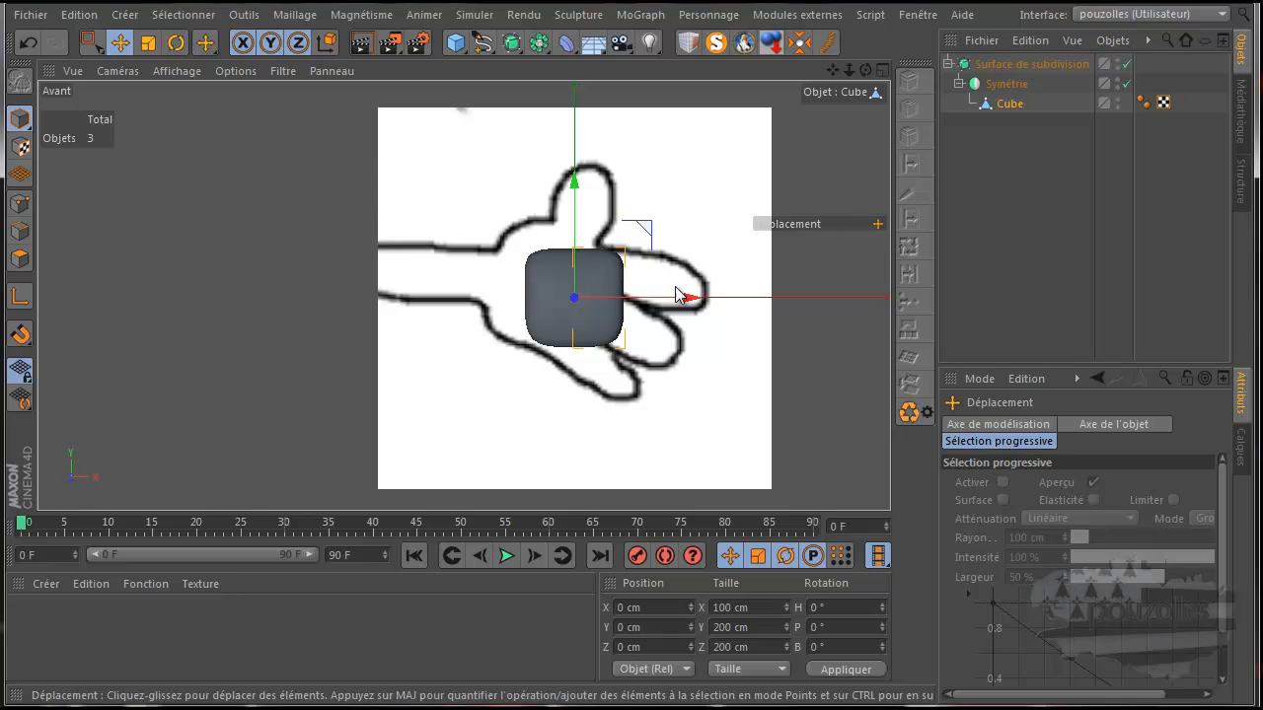
pyautogui.moveTo(690, 296)
pyautogui.mouseDown()
pyautogui.moveTo(578, 296)
pyautogui.moveTo(688, 298)
pyautogui.mouseUp()
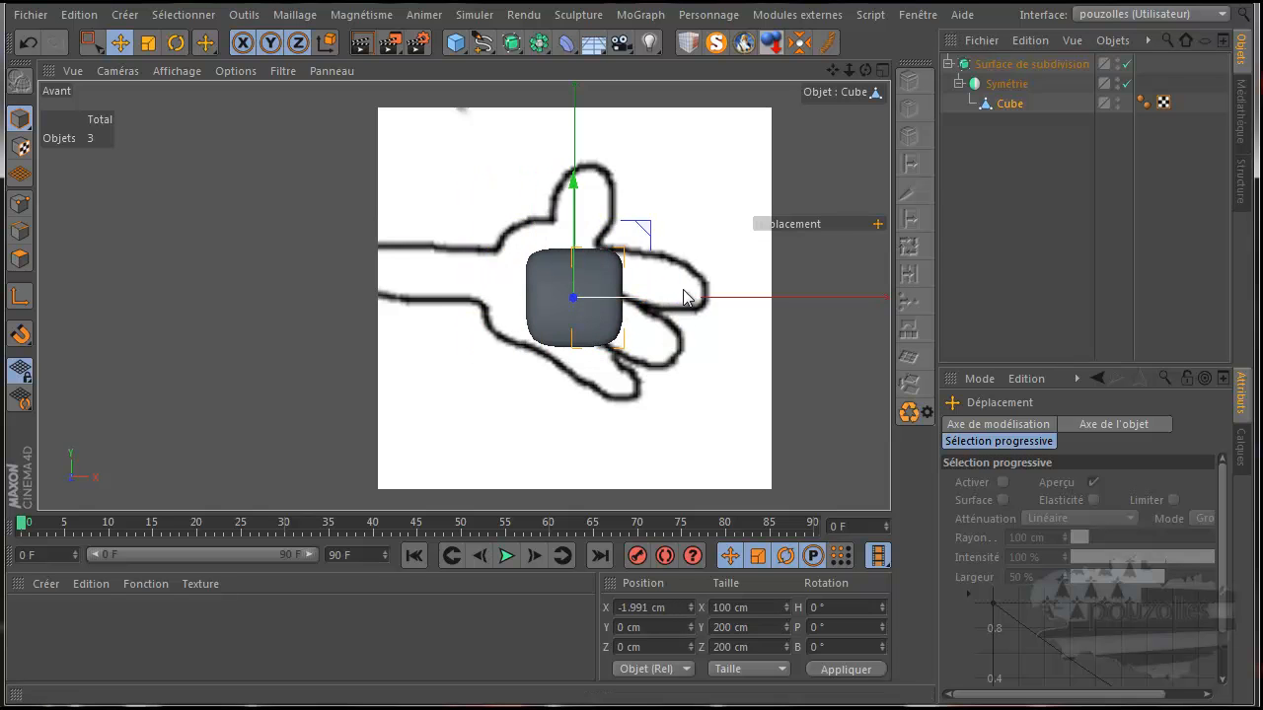
pyautogui.click(28, 42)
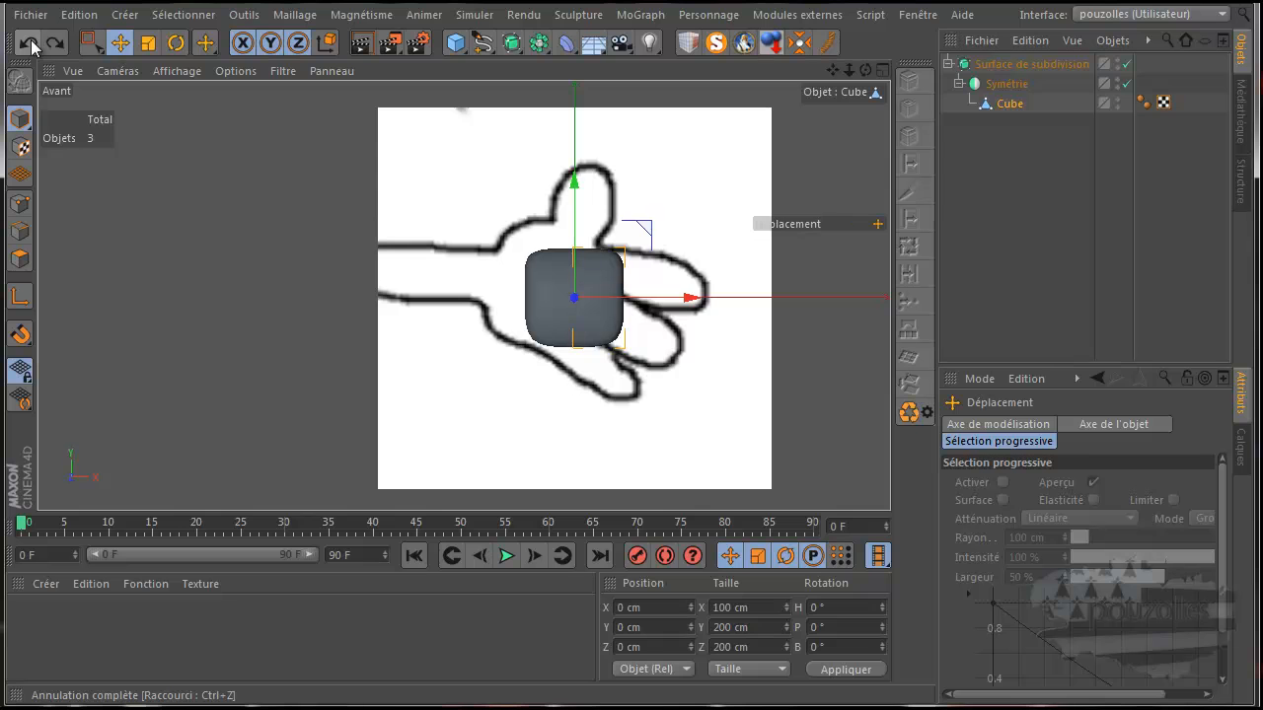
# Set the front view background image's Décalage X to 566.
pyautogui.click(661, 170)
pyautogui.click(178, 67)
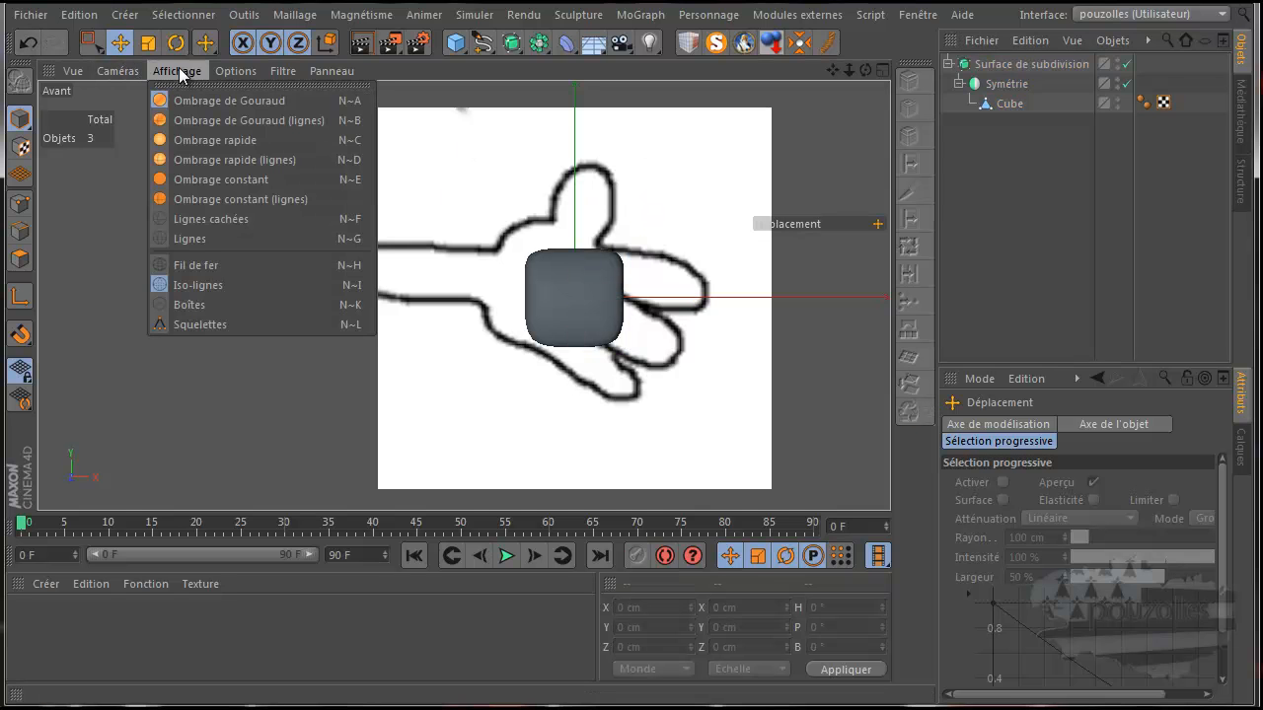
pyautogui.moveTo(233, 70)
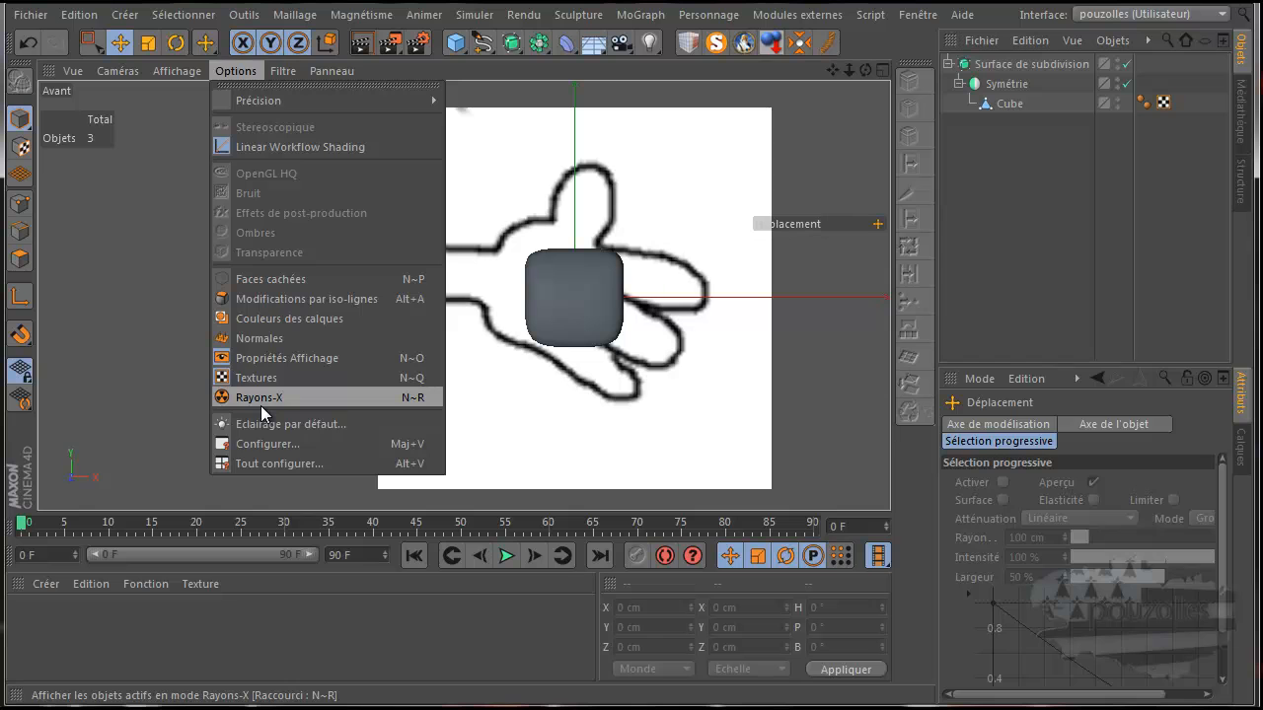
pyautogui.click(259, 442)
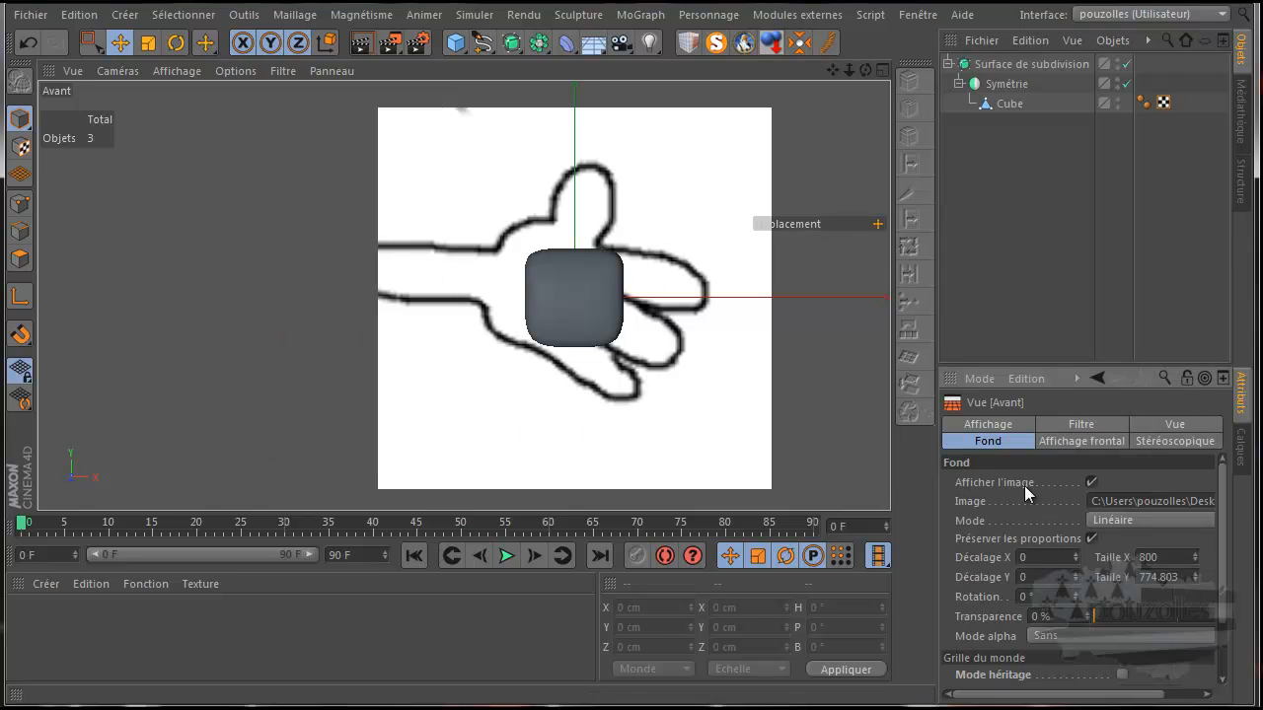
pyautogui.moveTo(1076, 552)
pyautogui.mouseDown()
pyautogui.moveTo(1086, 522)
pyautogui.moveTo(1077, 543)
pyautogui.mouseUp()
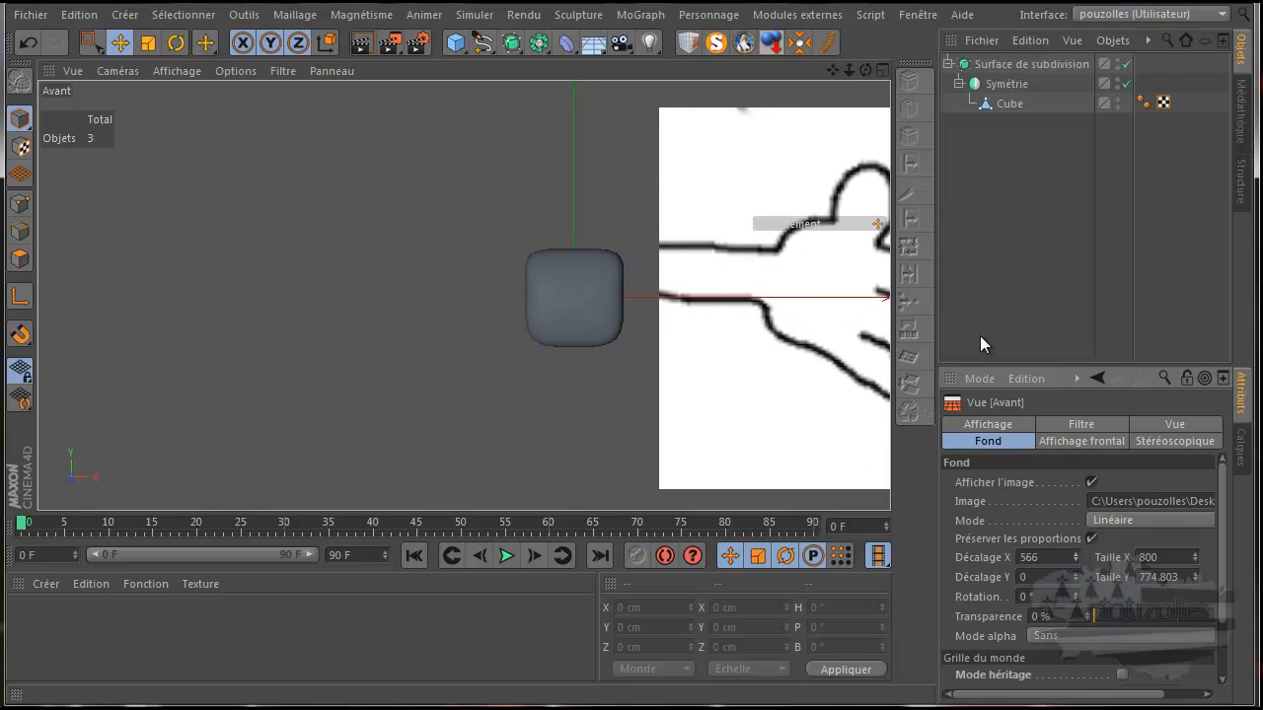
pyautogui.moveTo(834, 70); pyautogui.dragTo(630, 386)
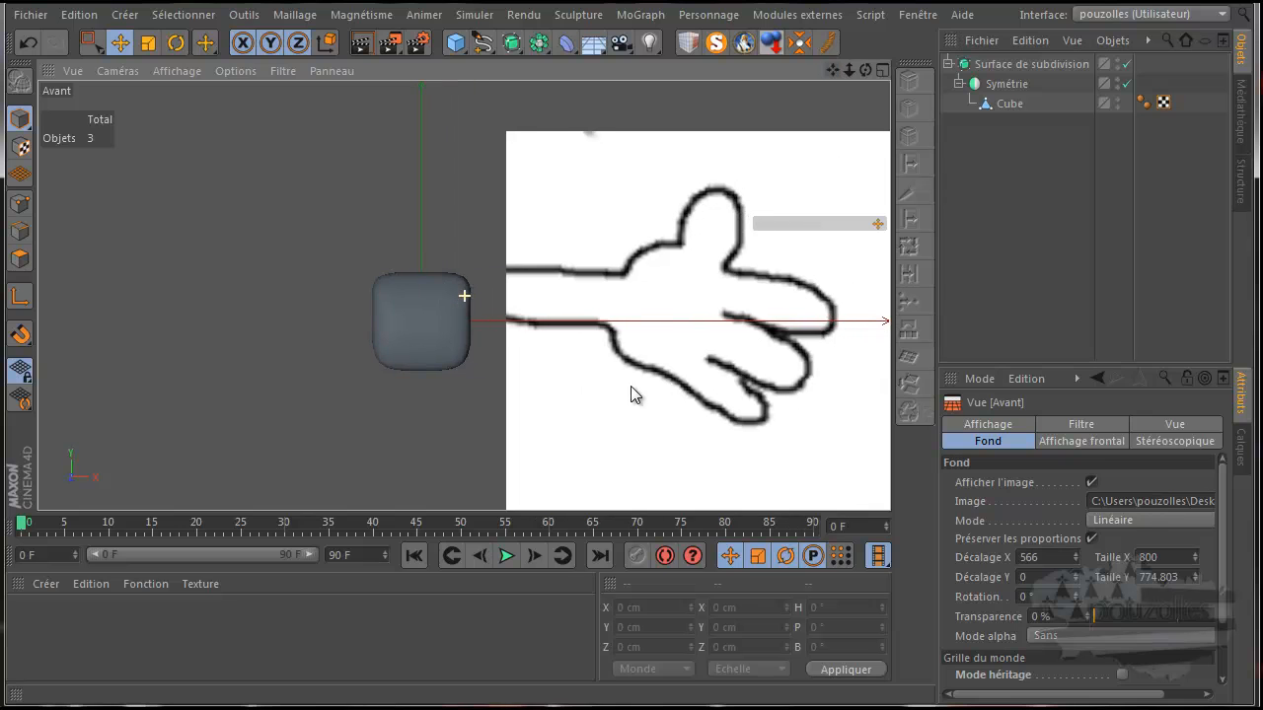
# Scale the half cube uniformly to about 373.8 × 747.6 × 747.6 cm.
pyautogui.click(1003, 105)
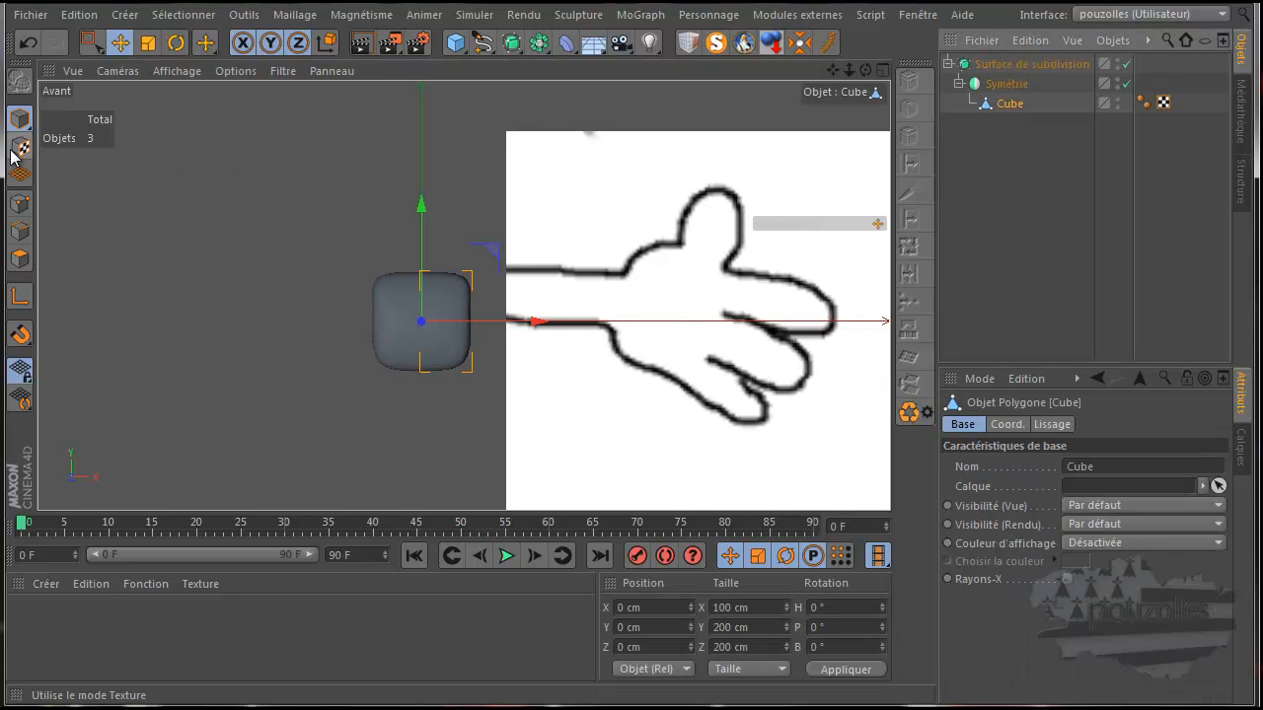
pyautogui.click(148, 44)
pyautogui.moveTo(263, 455); pyautogui.dragTo(691, 373)
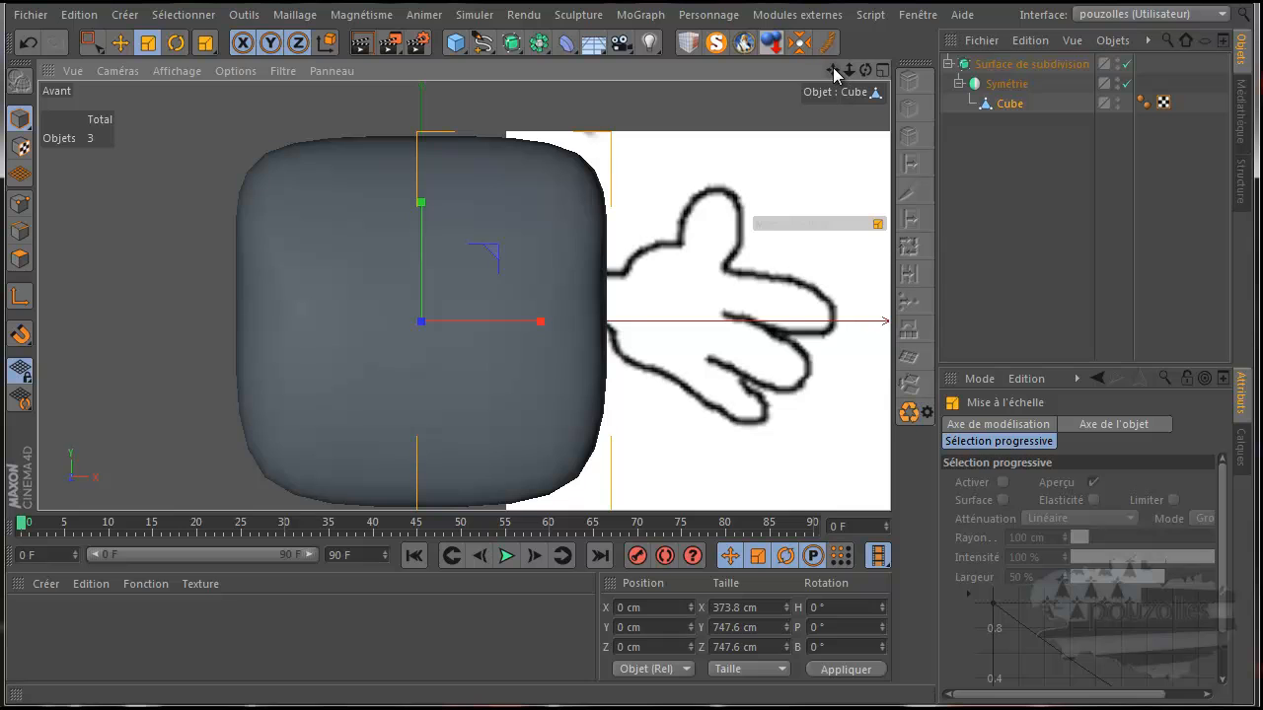
# Set the front view background image's Décalage X to 978, clear of the enlarged cube.
pyautogui.moveTo(832, 70)
pyautogui.mouseDown()
pyautogui.moveTo(618, 376)
pyautogui.moveTo(621, 402)
pyautogui.moveTo(629, 386)
pyautogui.mouseUp()
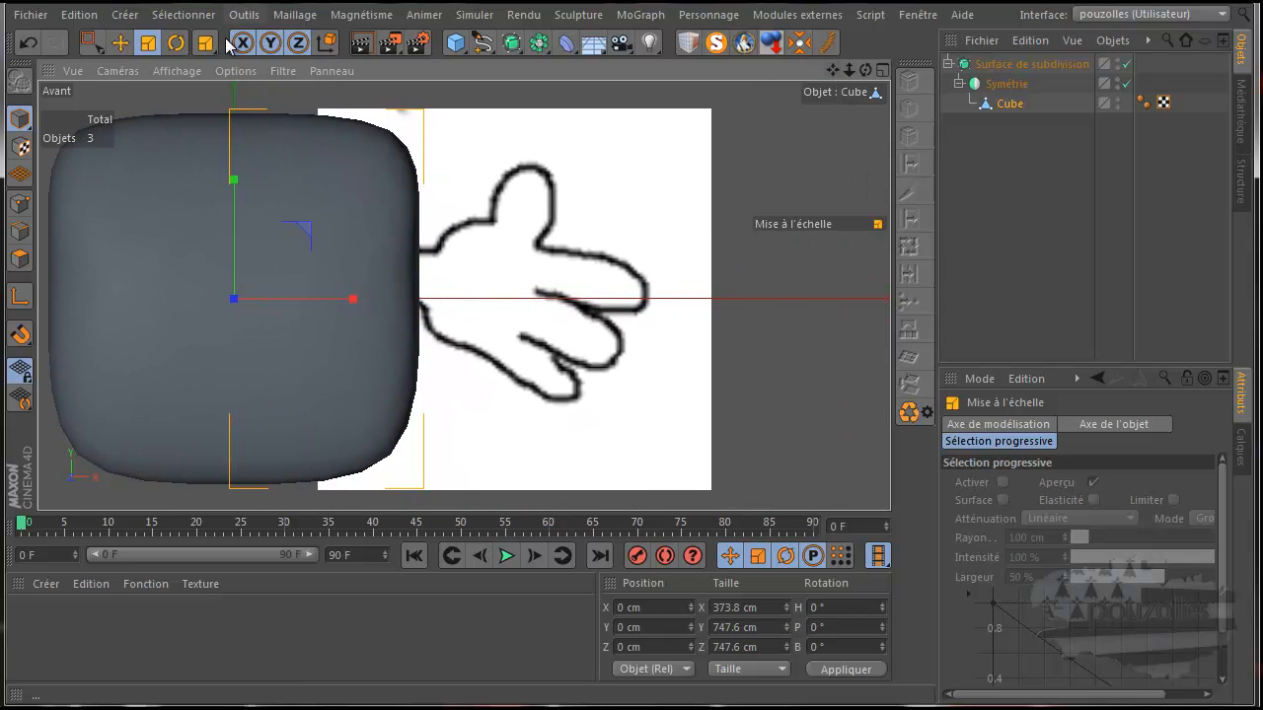
pyautogui.click(184, 70)
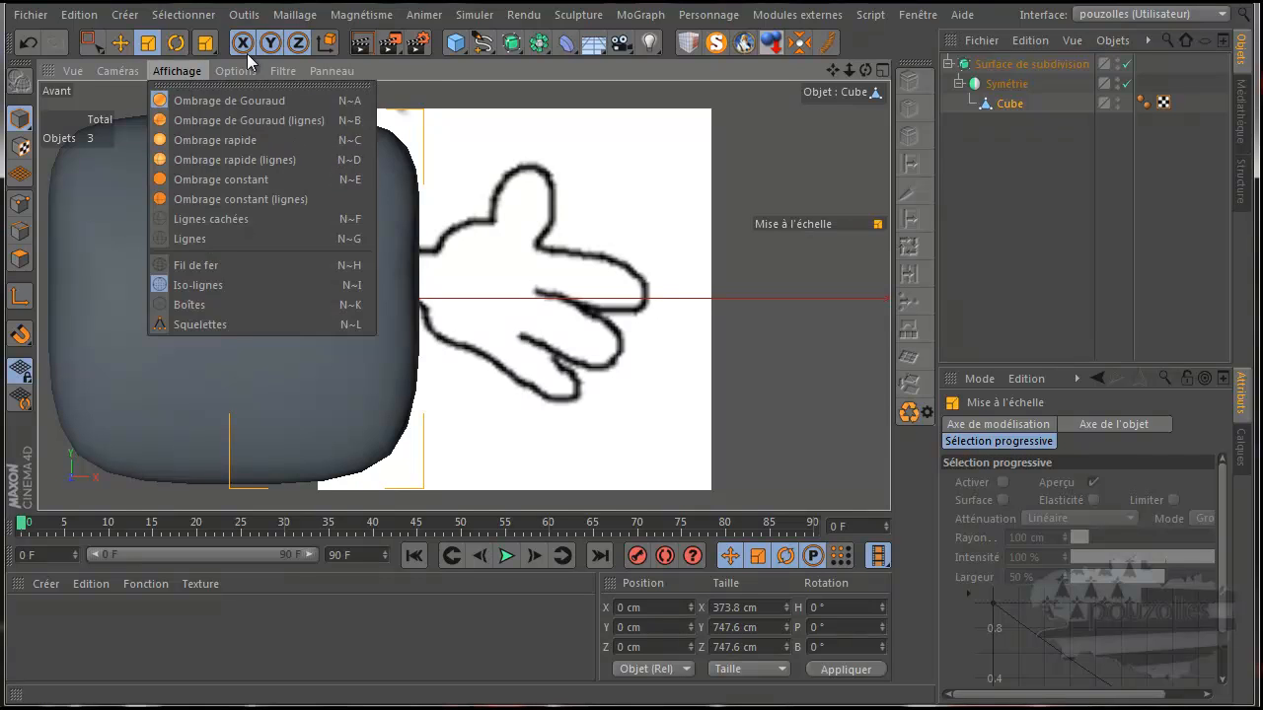
pyautogui.moveTo(235, 70)
pyautogui.click(260, 442)
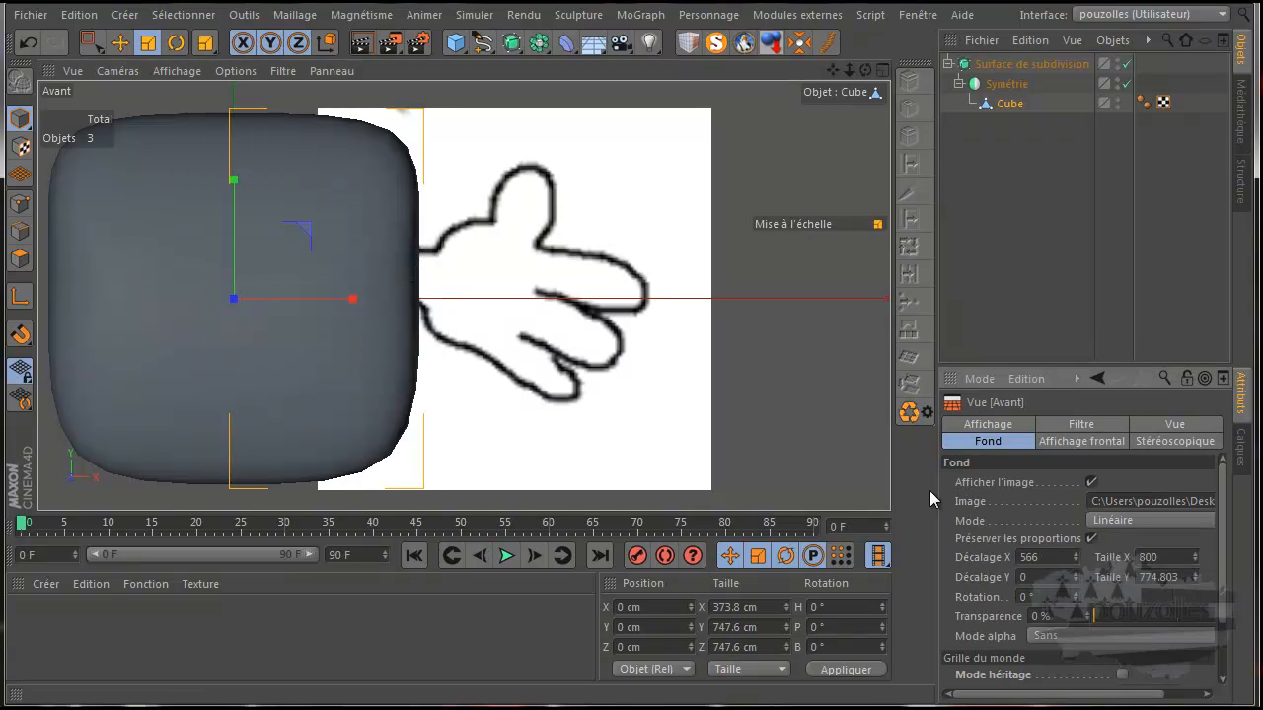
pyautogui.moveTo(1074, 551)
pyautogui.mouseDown()
pyautogui.moveTo(1070, 569)
pyautogui.moveTo(1078, 559)
pyautogui.mouseUp()
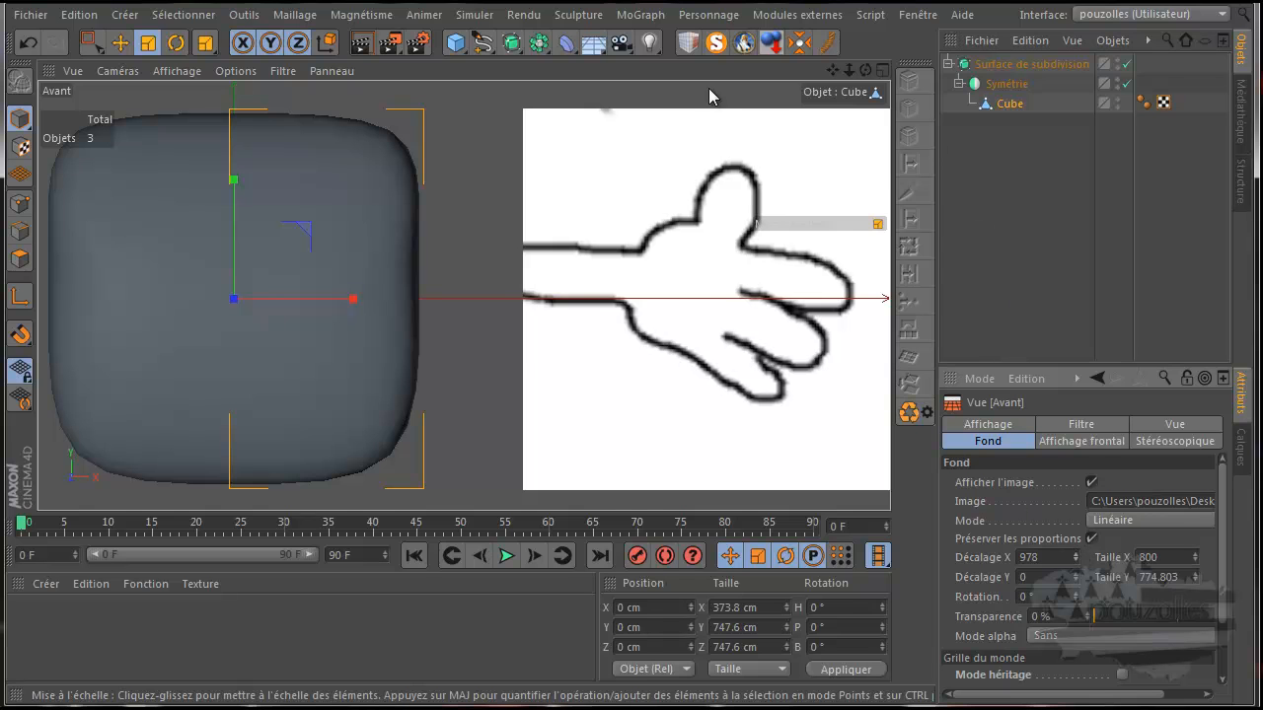
# Extrude the selected centre polygon of the cube's outer side about 26 cm in the front view.
pyautogui.click(20, 258)
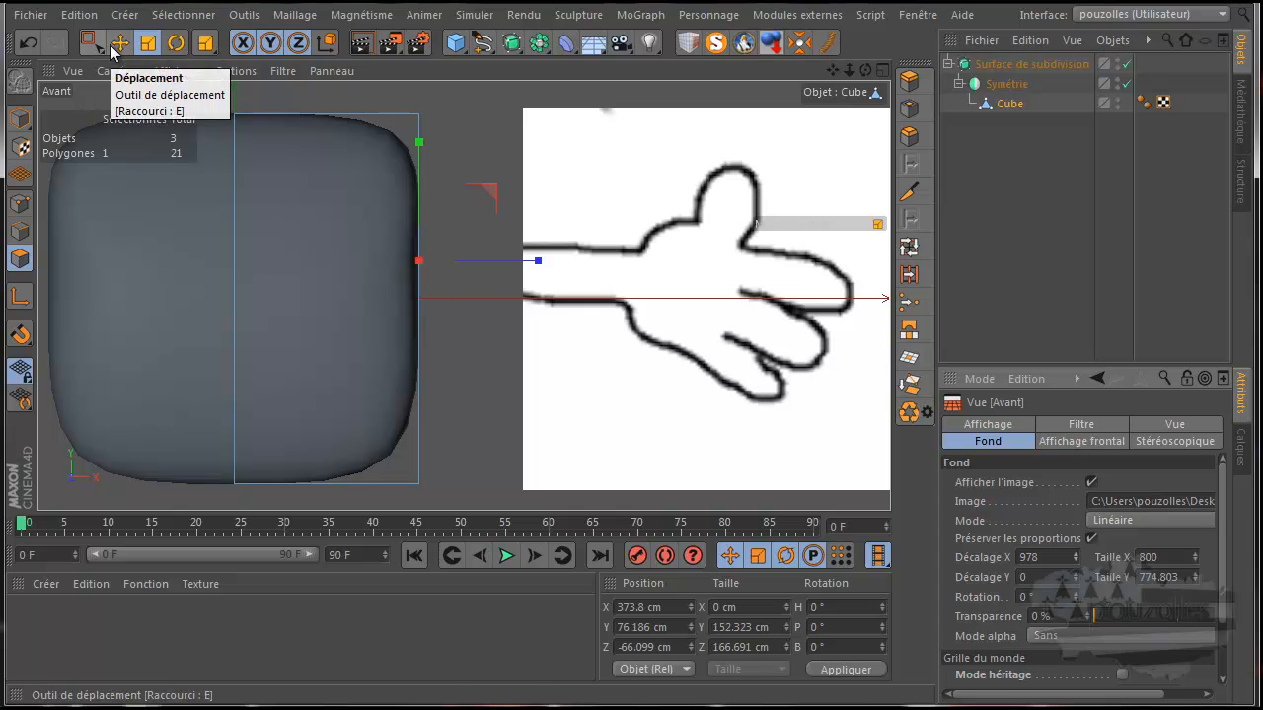
pyautogui.middleClick(166, 256)
pyautogui.scroll(-6, 403, 220)
pyautogui.moveTo(405, 71); pyautogui.dragTo(205, 166)
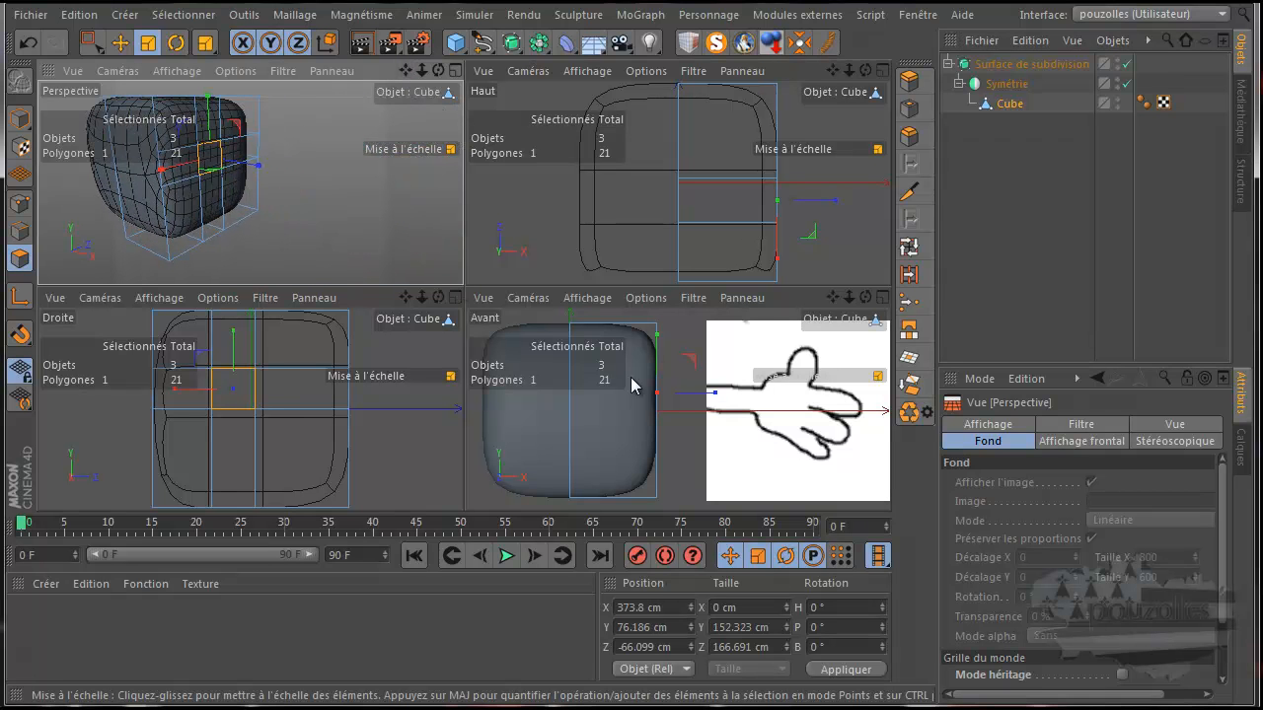
pyautogui.middleClick(587, 372)
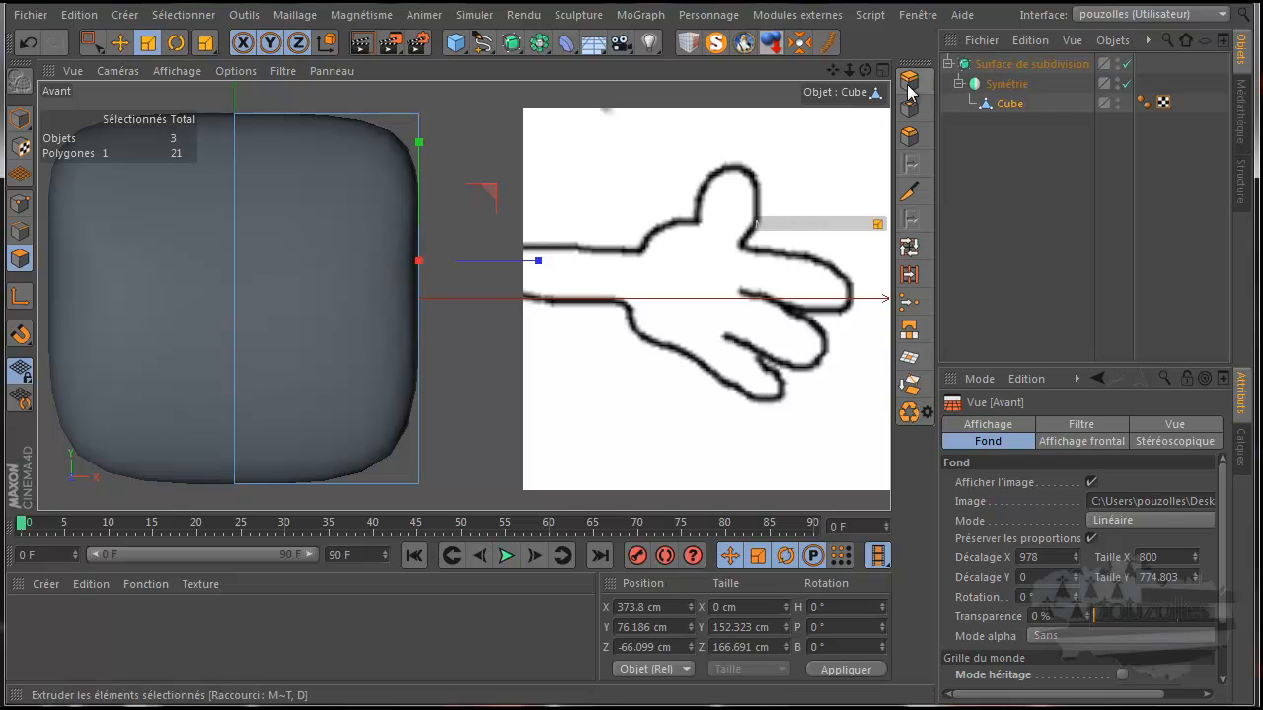
pyautogui.click(909, 81)
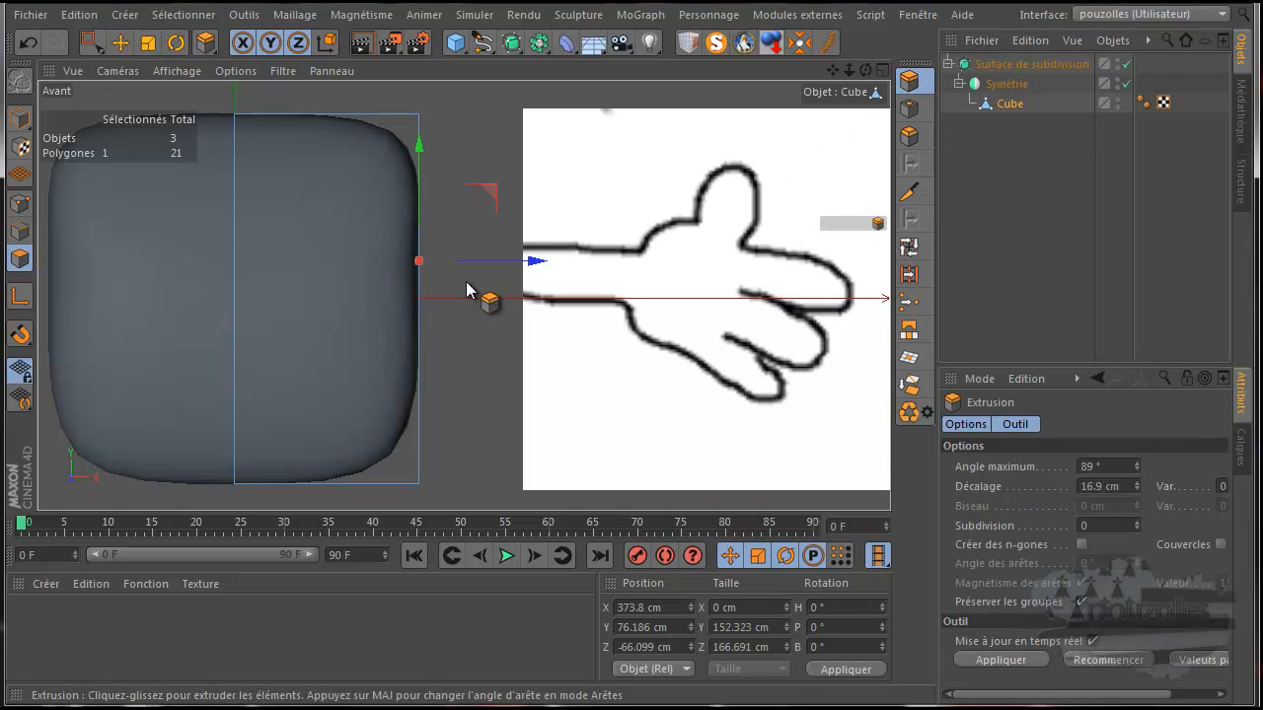
pyautogui.scroll(3, 467, 288)
pyautogui.moveTo(467, 296); pyautogui.dragTo(631, 387)
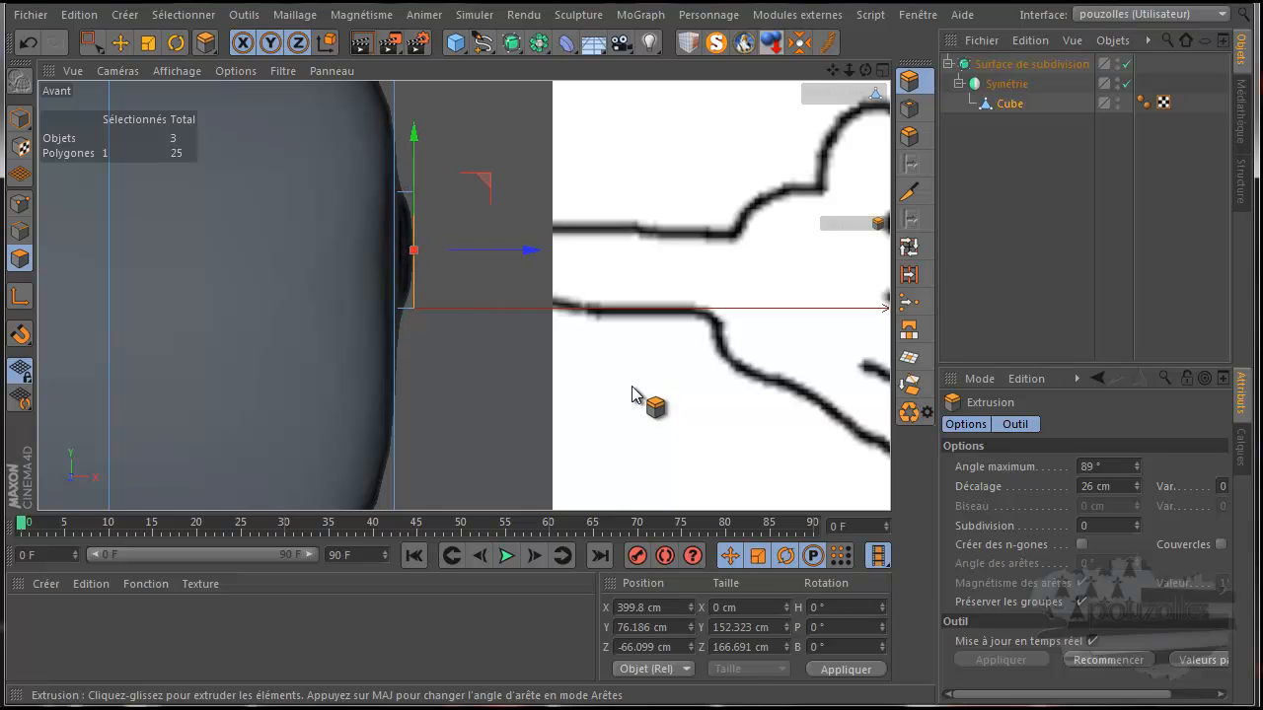
# Extrude the polygon about 432 cm to the drawn wrist and lower it to about Y 51.6 cm to follow the forearm outline.
pyautogui.moveTo(466, 296); pyautogui.dragTo(638, 397)
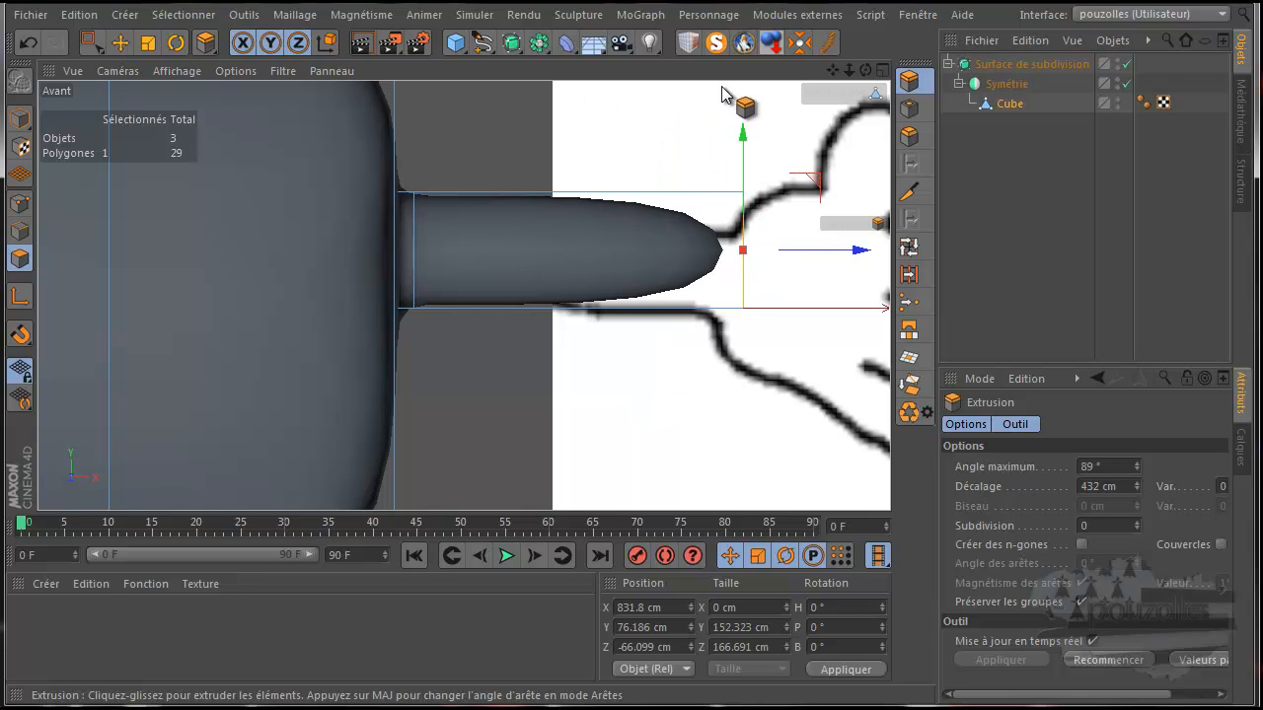
pyautogui.moveTo(832, 70); pyautogui.dragTo(634, 395)
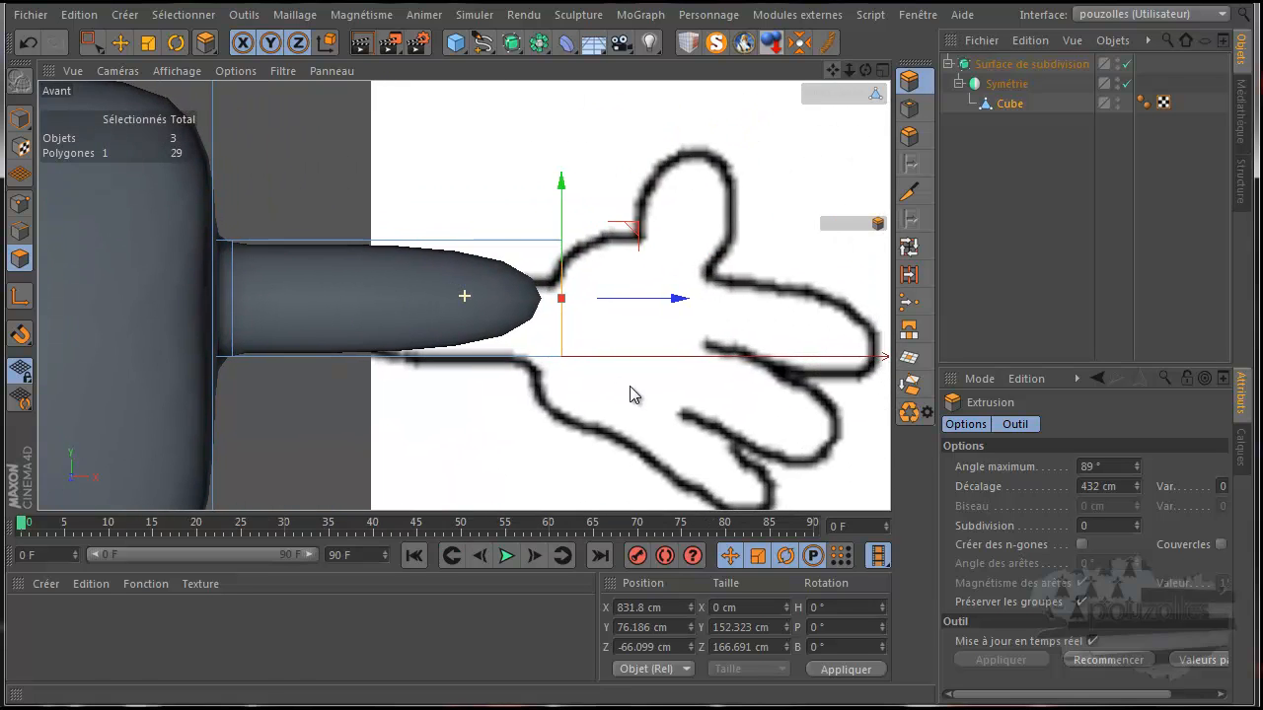
pyautogui.moveTo(567, 191); pyautogui.dragTo(563, 204)
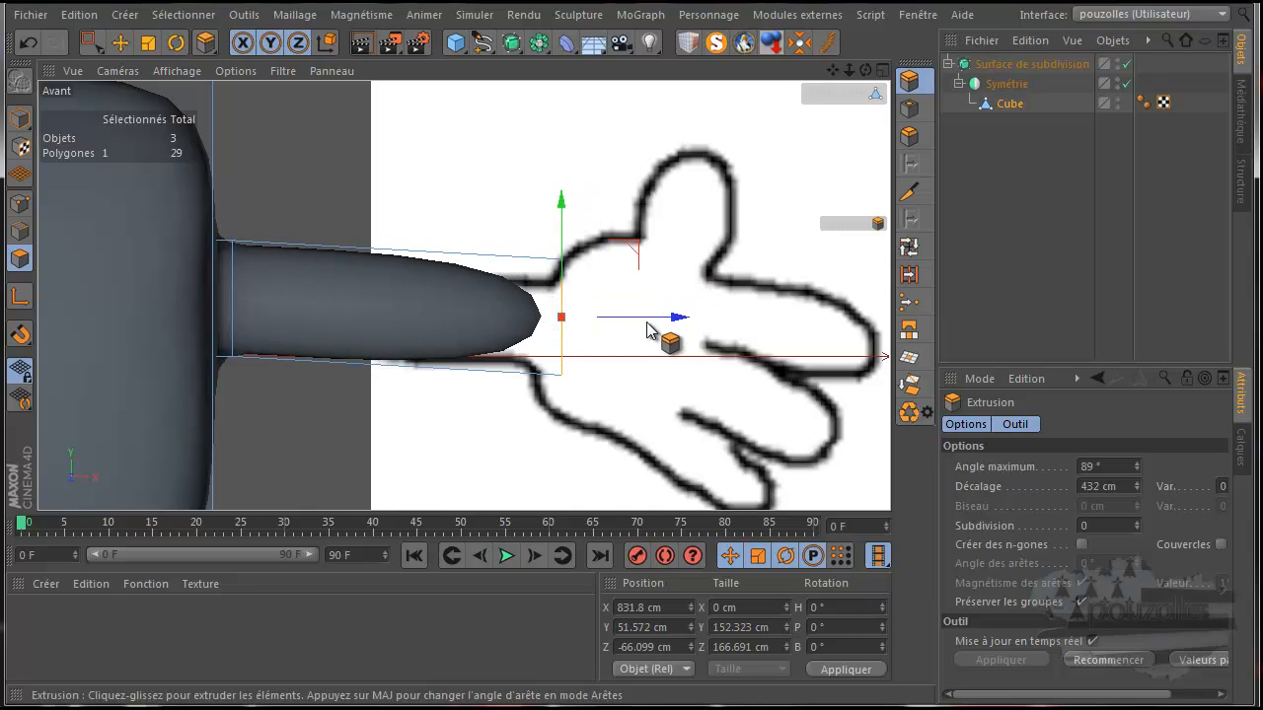
pyautogui.moveTo(671, 327); pyautogui.dragTo(668, 357)
# Extrude the arm's end polygon another 440 cm through the drawn hand and lower it to about Y -123 cm.
pyautogui.moveTo(753, 336); pyautogui.dragTo(634, 393)
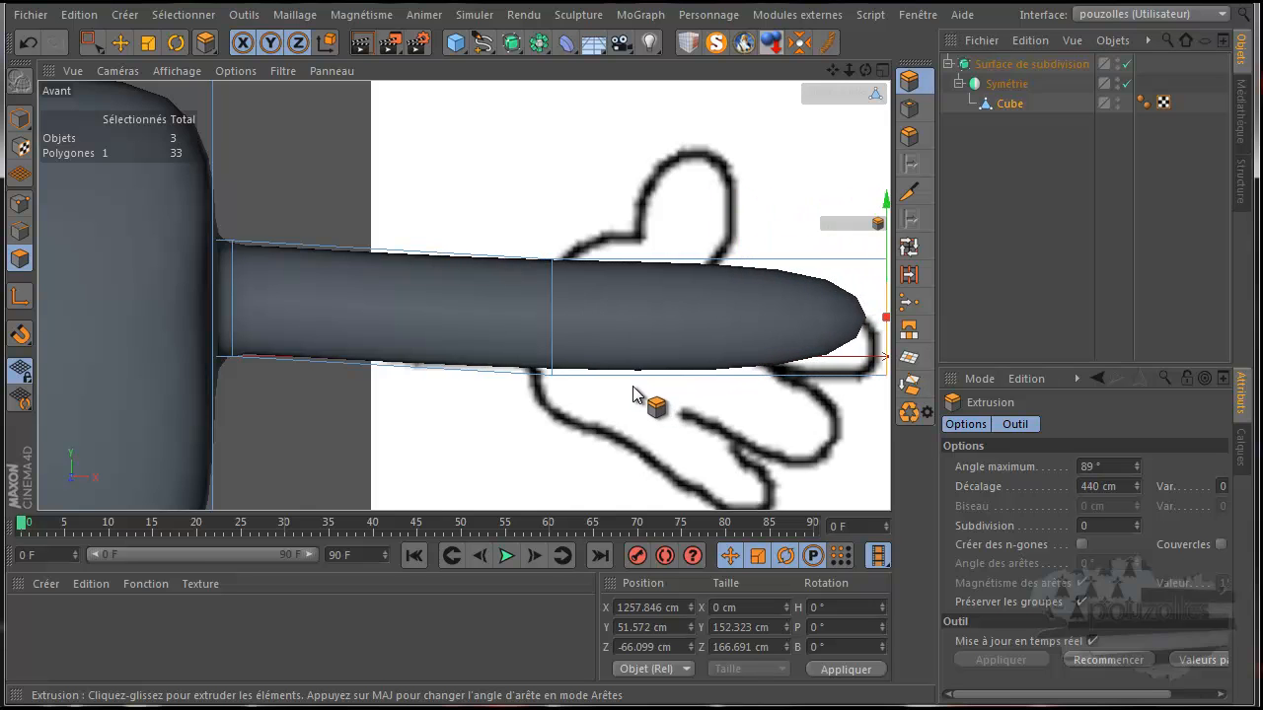
pyautogui.moveTo(832, 70); pyautogui.dragTo(630, 397)
pyautogui.moveTo(708, 193); pyautogui.dragTo(663, 318)
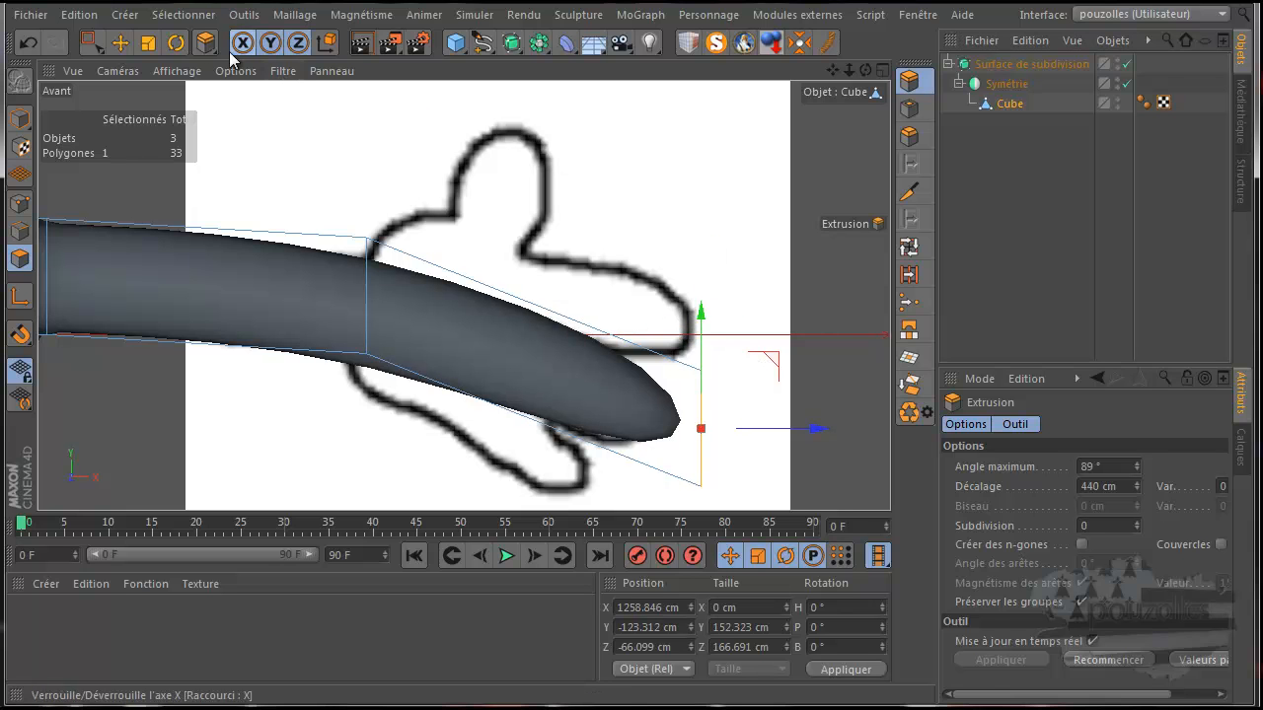
# Rotate the end polygon to follow the drawn middle finger and place it at about X 1217 cm, Y -122 cm.
pyautogui.click(176, 43)
pyautogui.moveTo(739, 366); pyautogui.dragTo(768, 404)
pyautogui.click(121, 42)
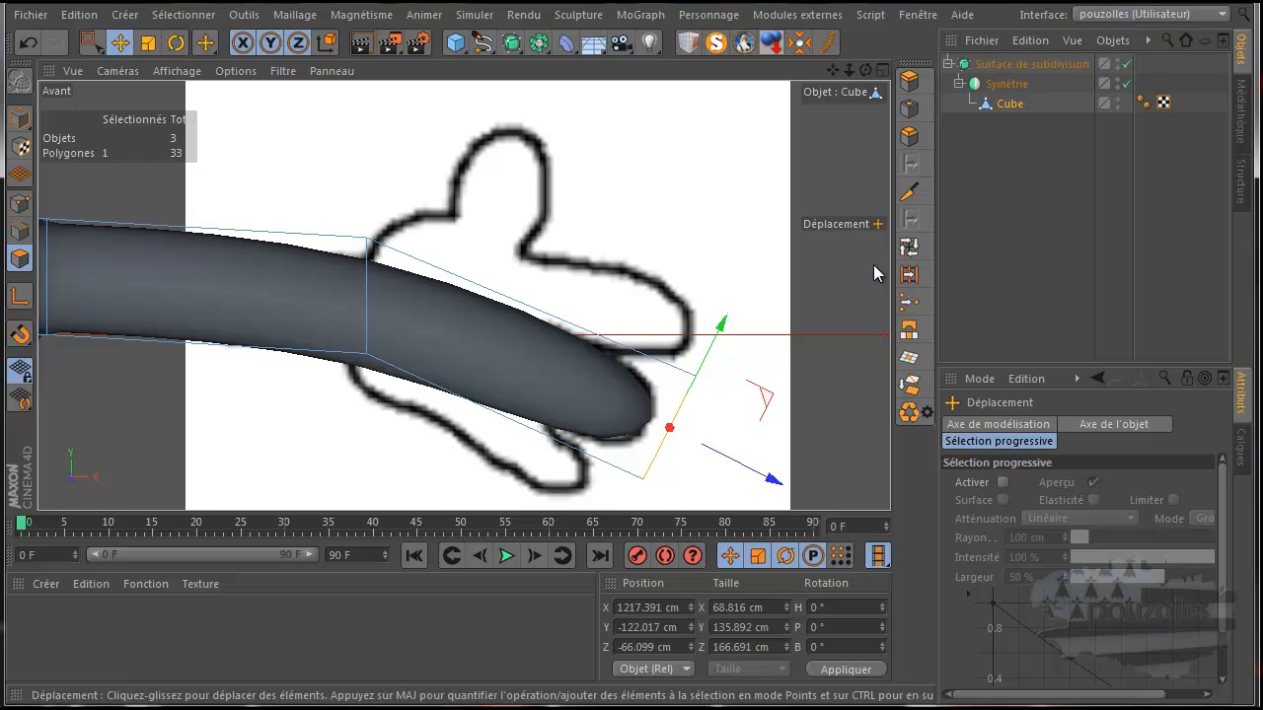
# Switch to point mode and turn on X-ray display (Rayons-X) for the subdivision surface so the reference shows through the arm.
pyautogui.click(909, 191)
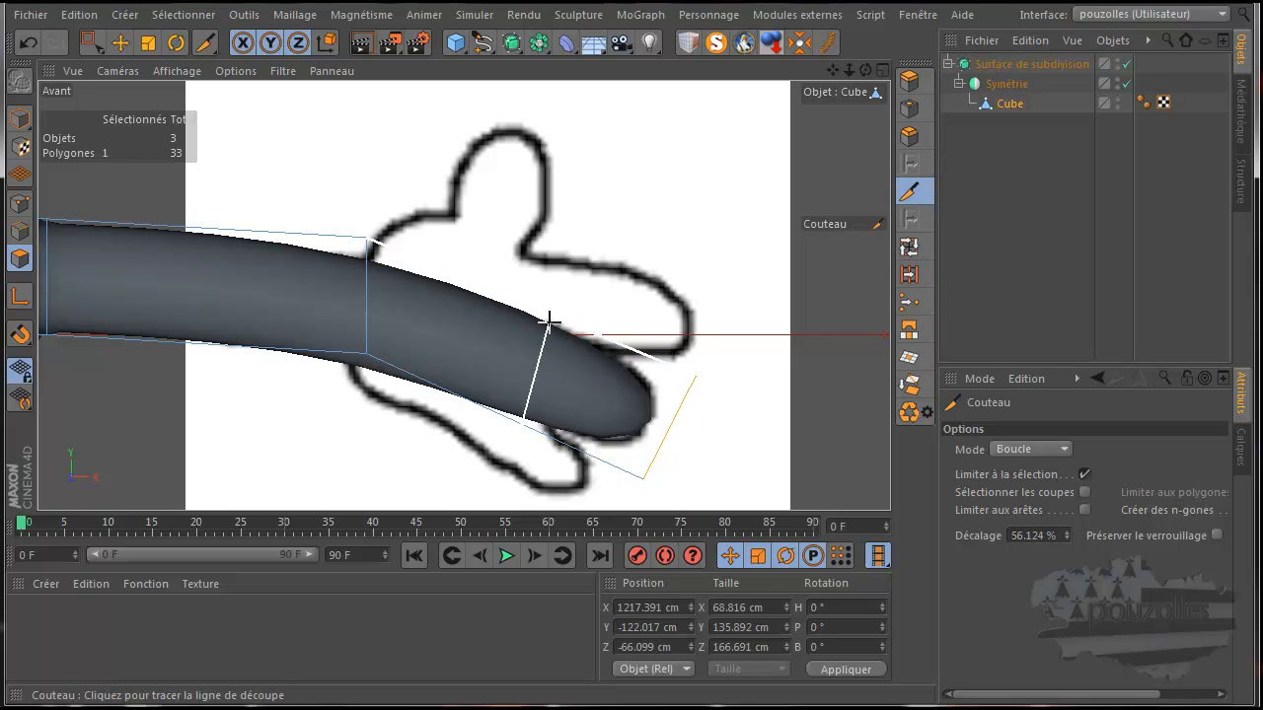
pyautogui.click(1084, 474)
pyautogui.click(20, 203)
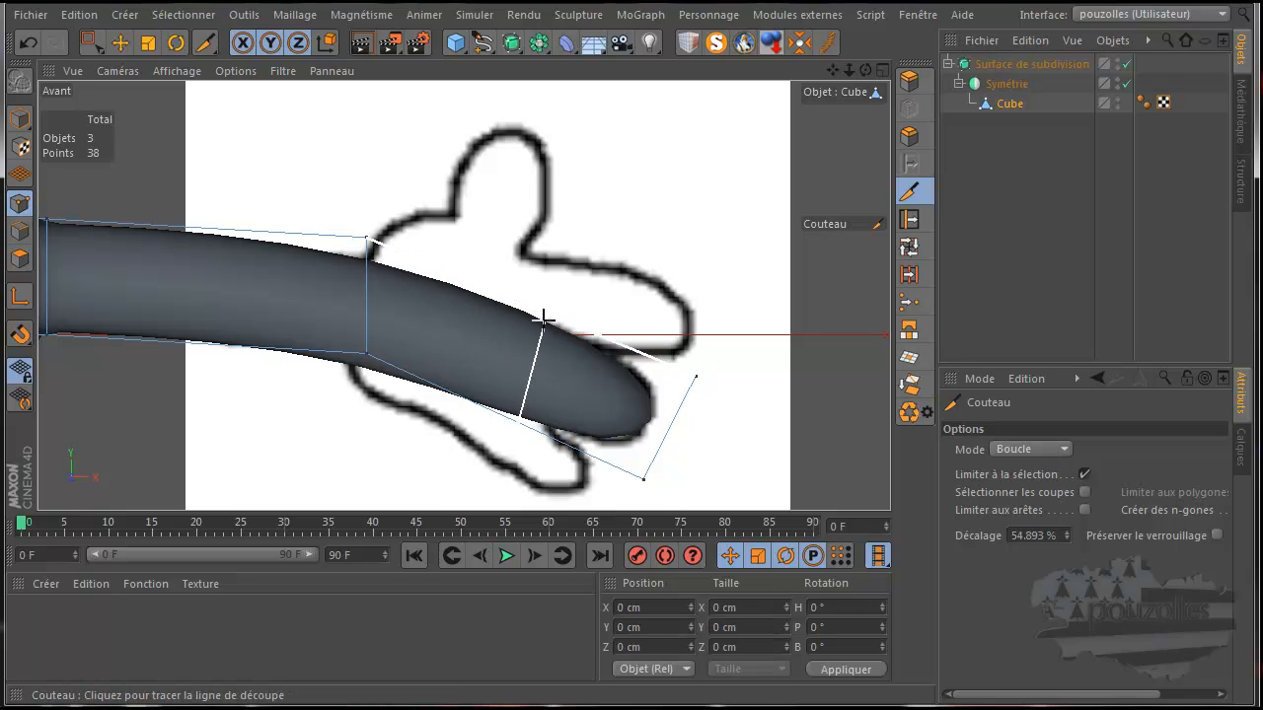
pyautogui.click(1040, 65)
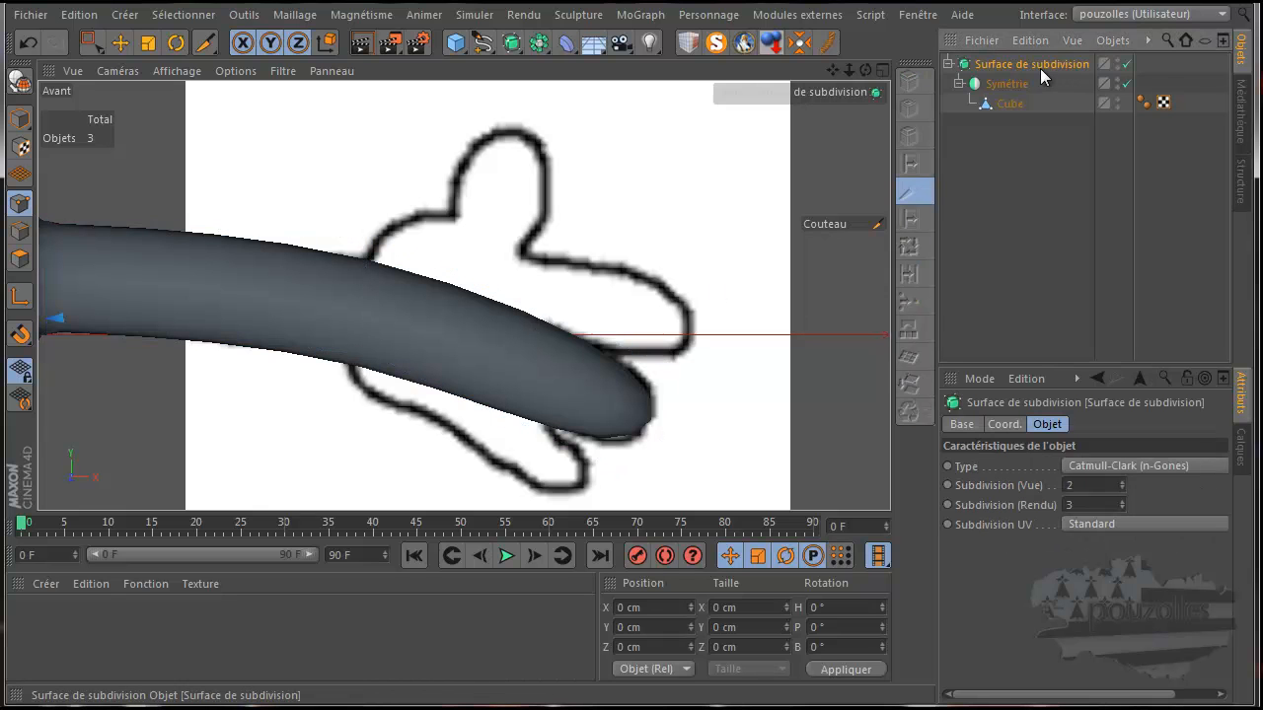
pyautogui.click(959, 425)
pyautogui.click(1067, 598)
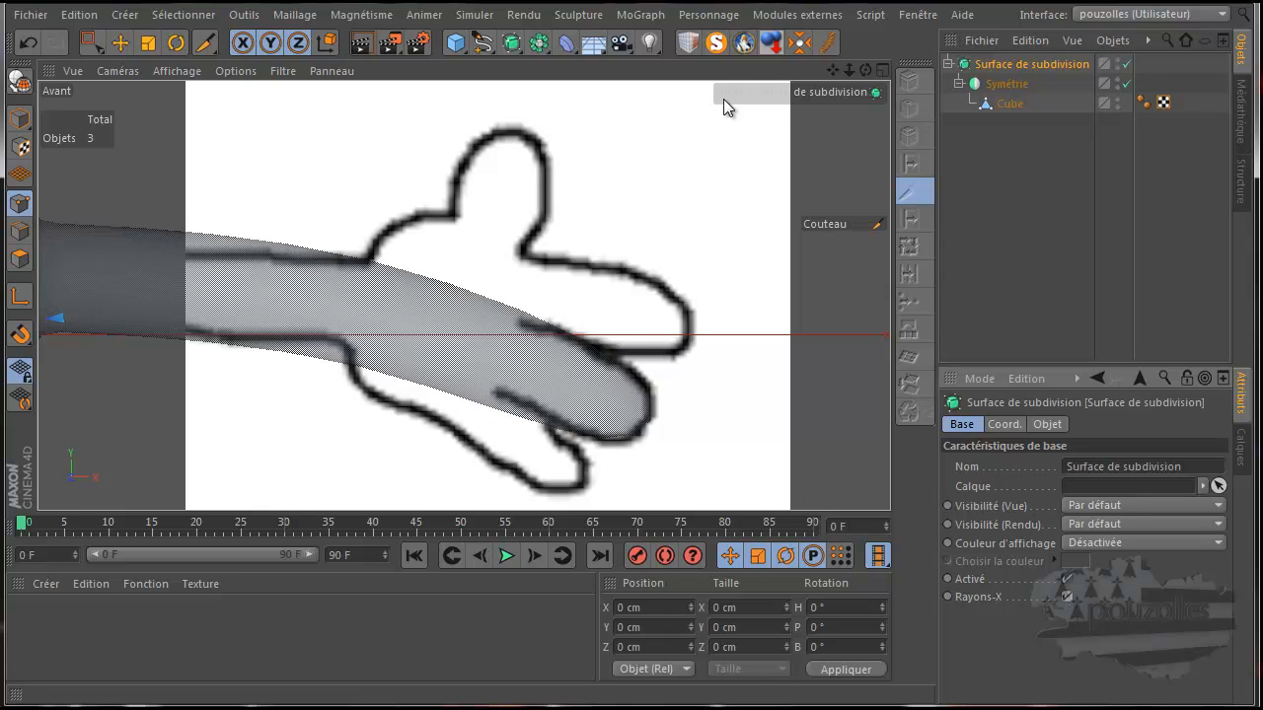
# Cut three edge loops across the middle finger of the Cube with the Knife, at its base, middle and near the tip.
pyautogui.click(1016, 105)
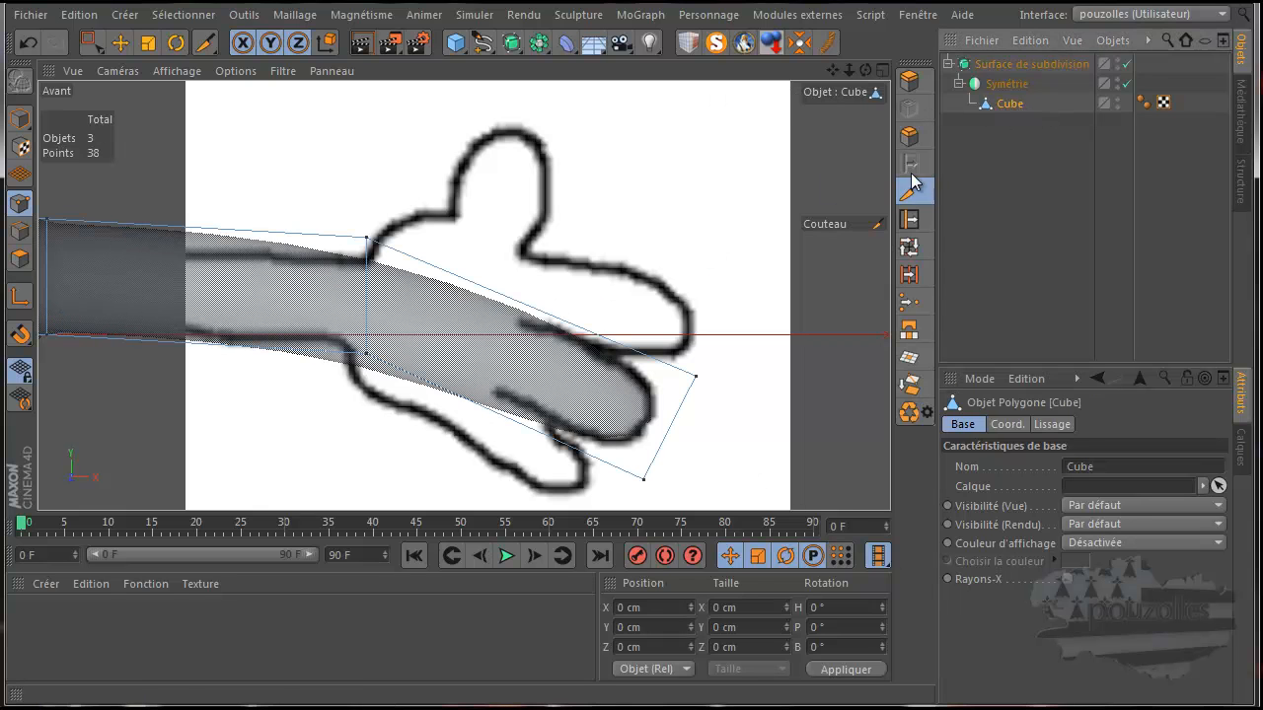
pyautogui.click(518, 308)
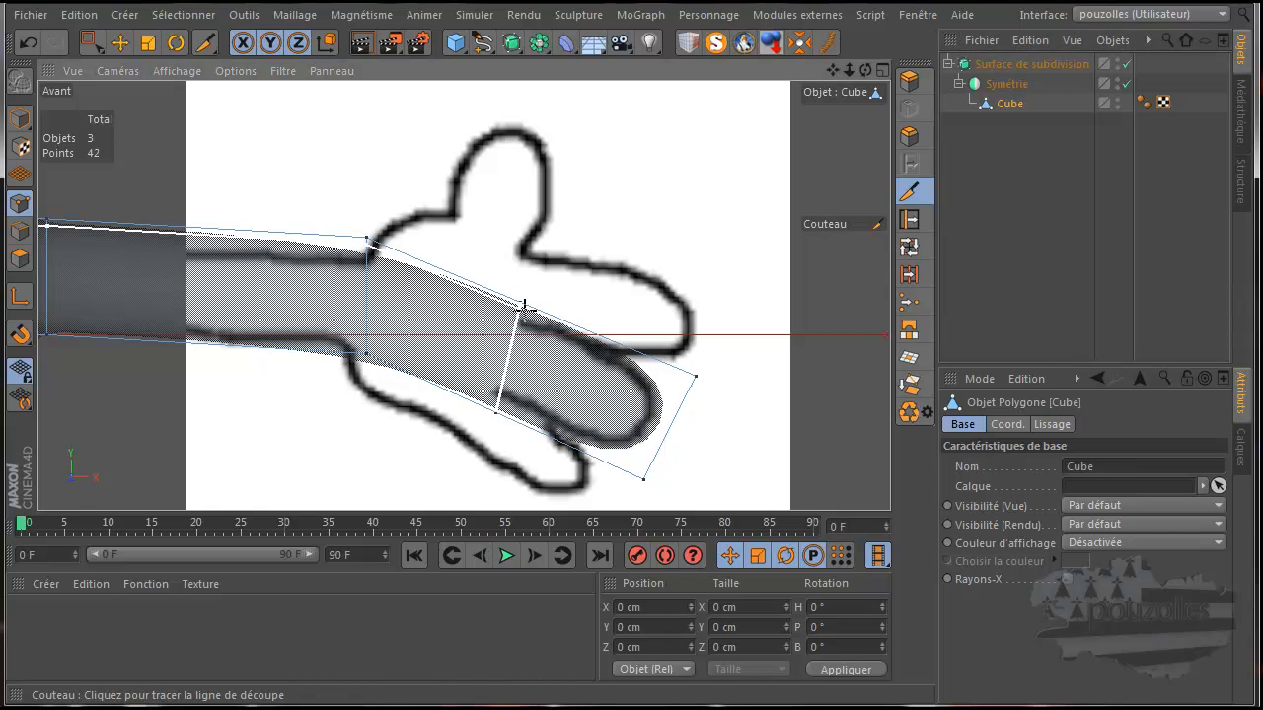
pyautogui.click(590, 332)
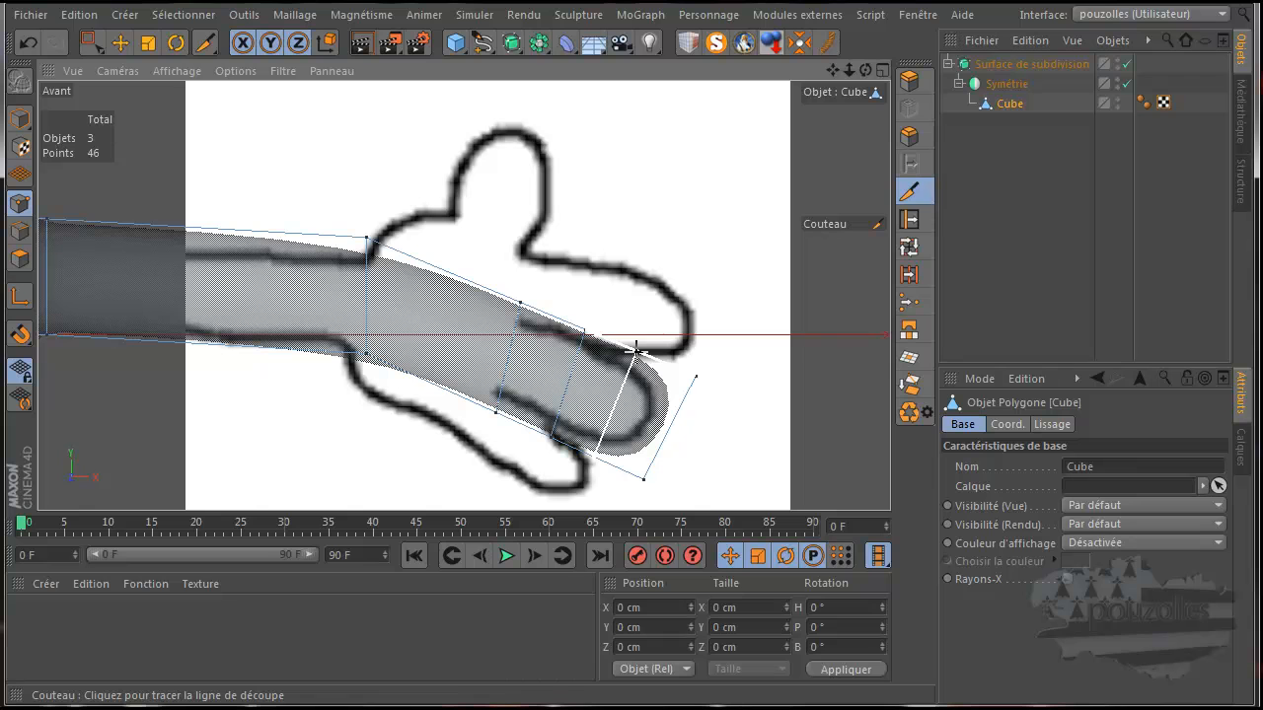
pyautogui.click(639, 350)
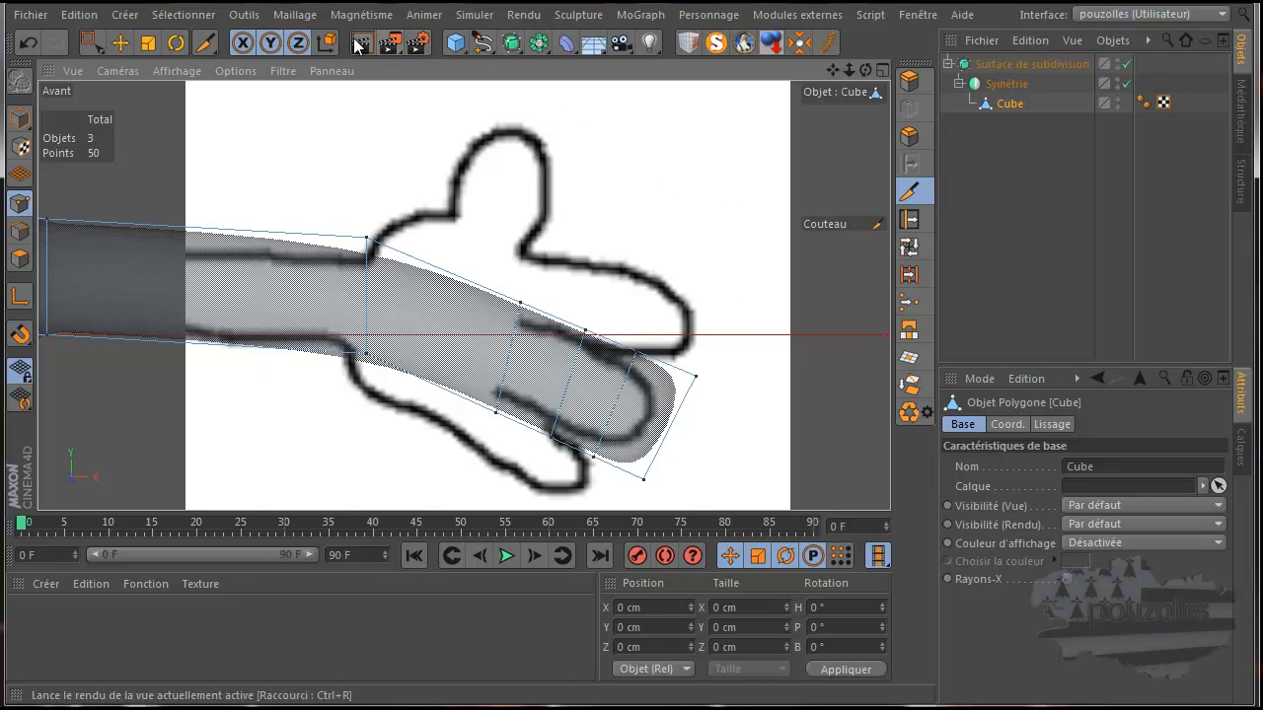
# Move the upper points of the three new finger loops onto the top outline of the drawn middle finger.
pyautogui.click(94, 45)
pyautogui.click(188, 106)
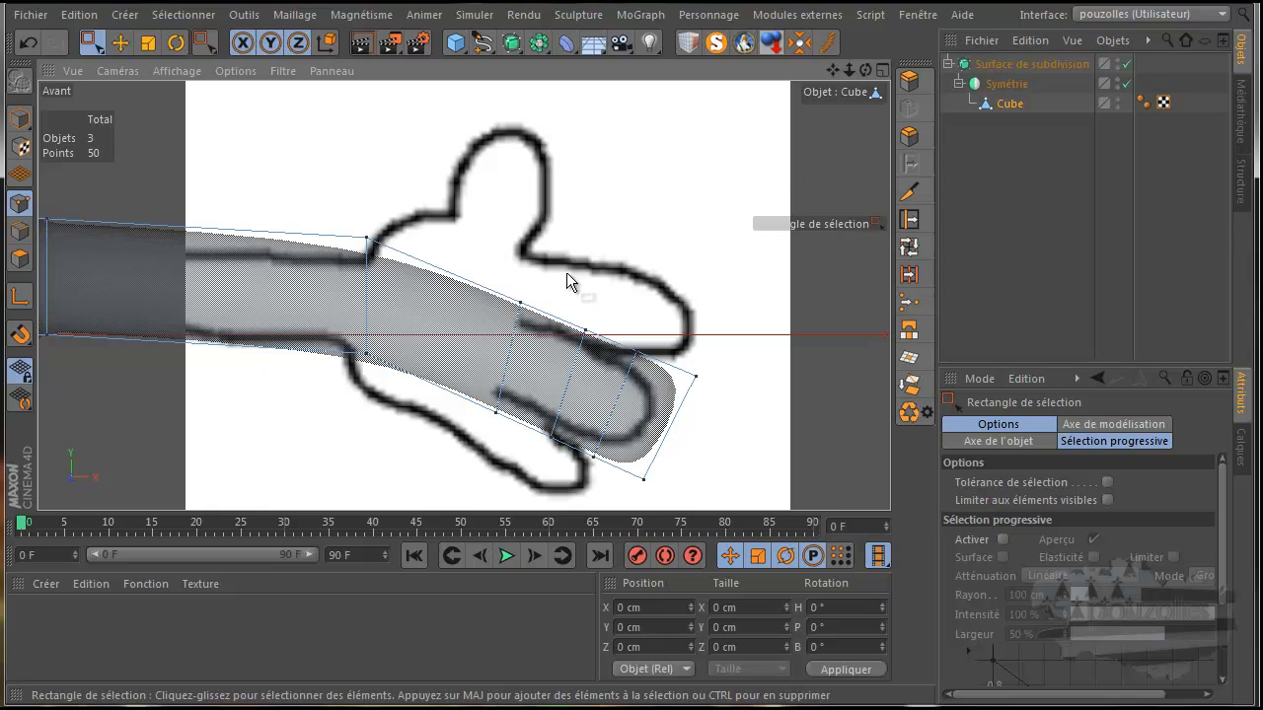
pyautogui.moveTo(507, 314); pyautogui.dragTo(509, 313)
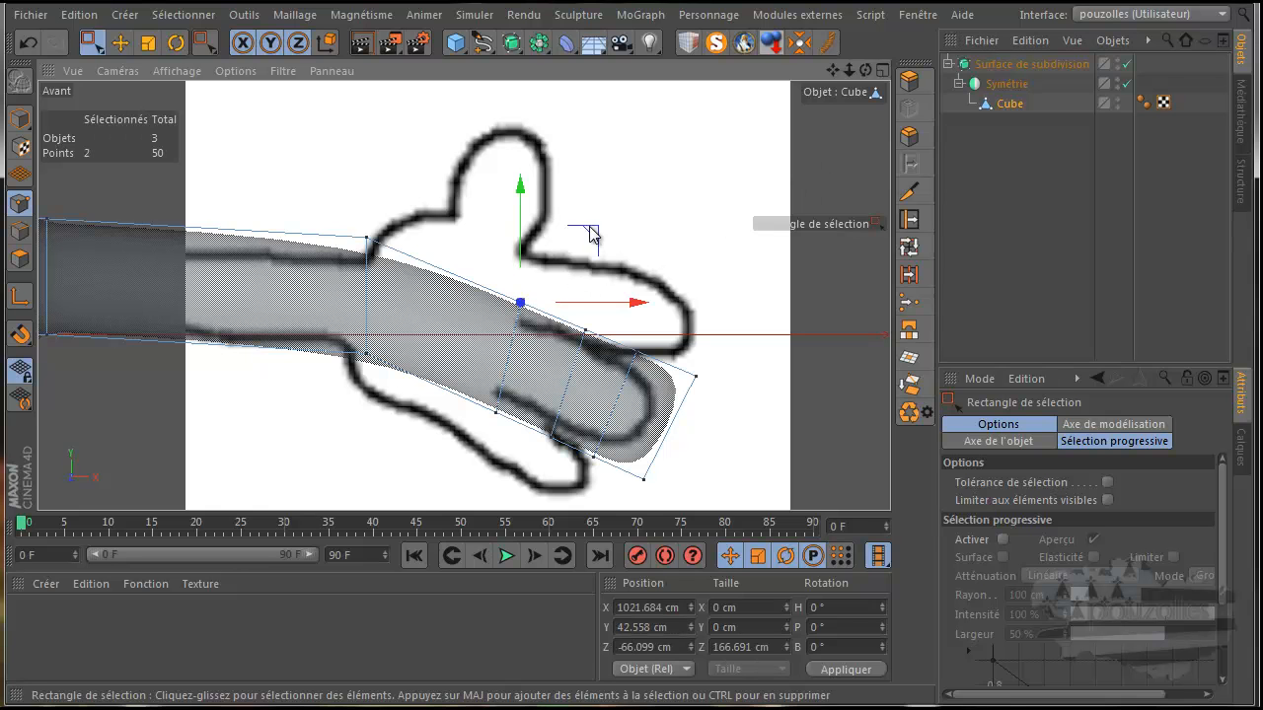
pyautogui.moveTo(589, 237); pyautogui.dragTo(593, 255)
pyautogui.moveTo(586, 336); pyautogui.dragTo(589, 325)
pyautogui.moveTo(658, 256); pyautogui.dragTo(652, 270)
pyautogui.moveTo(628, 353); pyautogui.dragTo(705, 284)
pyautogui.moveTo(705, 286); pyautogui.dragTo(691, 286)
# Move the lower points of the three finger loops onto the finger's bottom outline, the middle pair at about X 1070 cm, Y -110 cm.
pyautogui.click(501, 408)
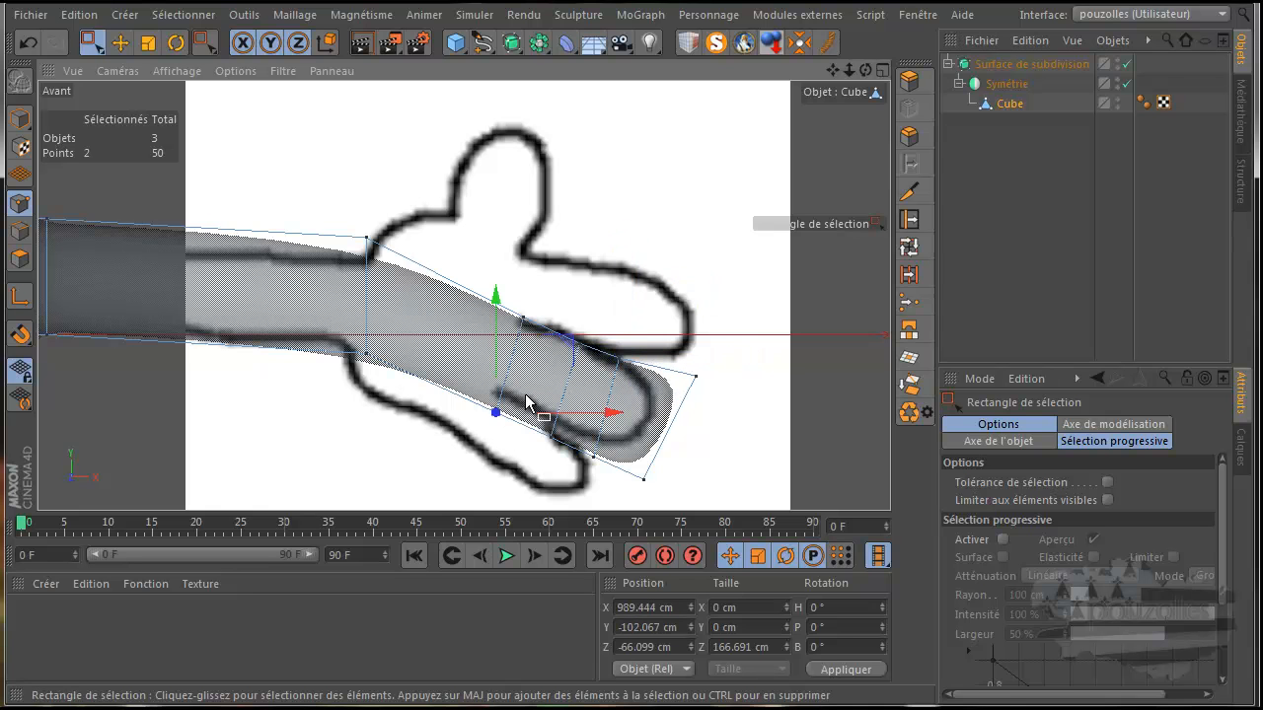
pyautogui.moveTo(504, 311); pyautogui.dragTo(505, 288)
pyautogui.click(550, 439)
pyautogui.moveTo(622, 365); pyautogui.dragTo(628, 347)
pyautogui.scroll(3, 576, 449)
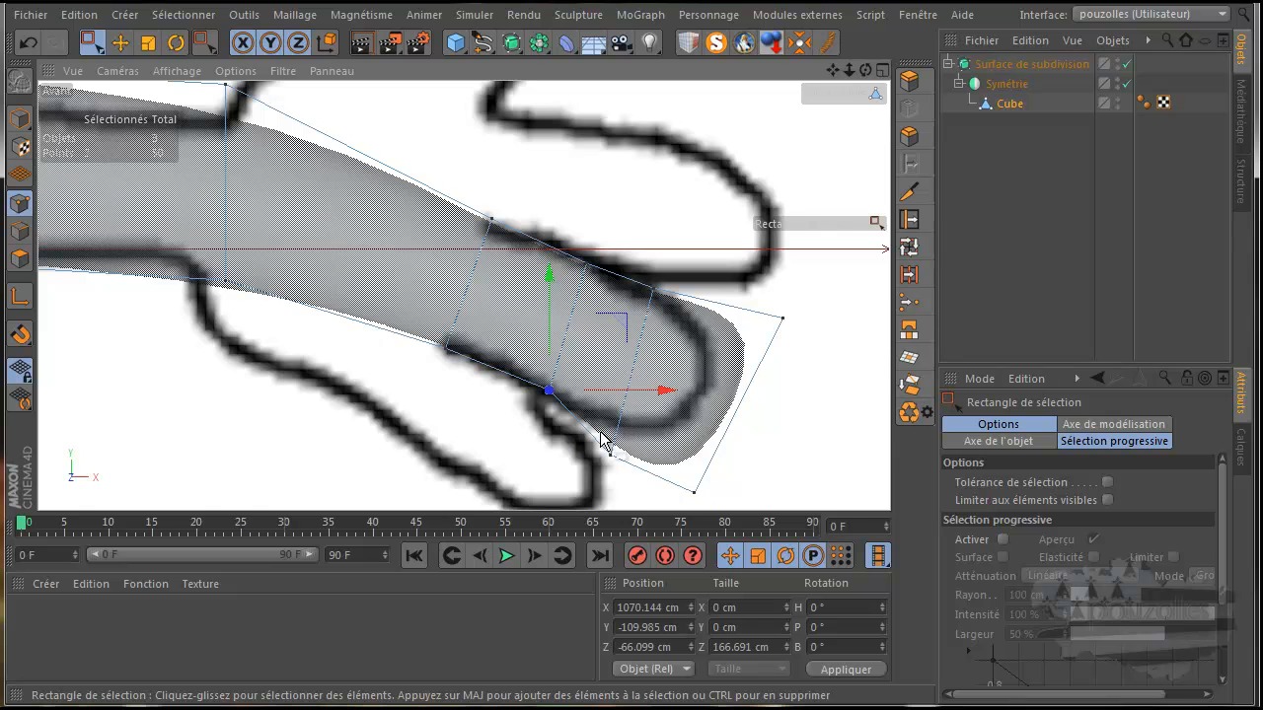
pyautogui.moveTo(635, 475); pyautogui.dragTo(637, 475)
pyautogui.moveTo(622, 357); pyautogui.dragTo(610, 307)
# Pull the fingertip's lower and upper end points in to the drawn tip, the upper pair at about X 1212 cm, Y -59 cm.
pyautogui.moveTo(751, 474); pyautogui.dragTo(646, 525)
pyautogui.moveTo(766, 429); pyautogui.dragTo(749, 379)
pyautogui.moveTo(815, 290); pyautogui.dragTo(752, 347)
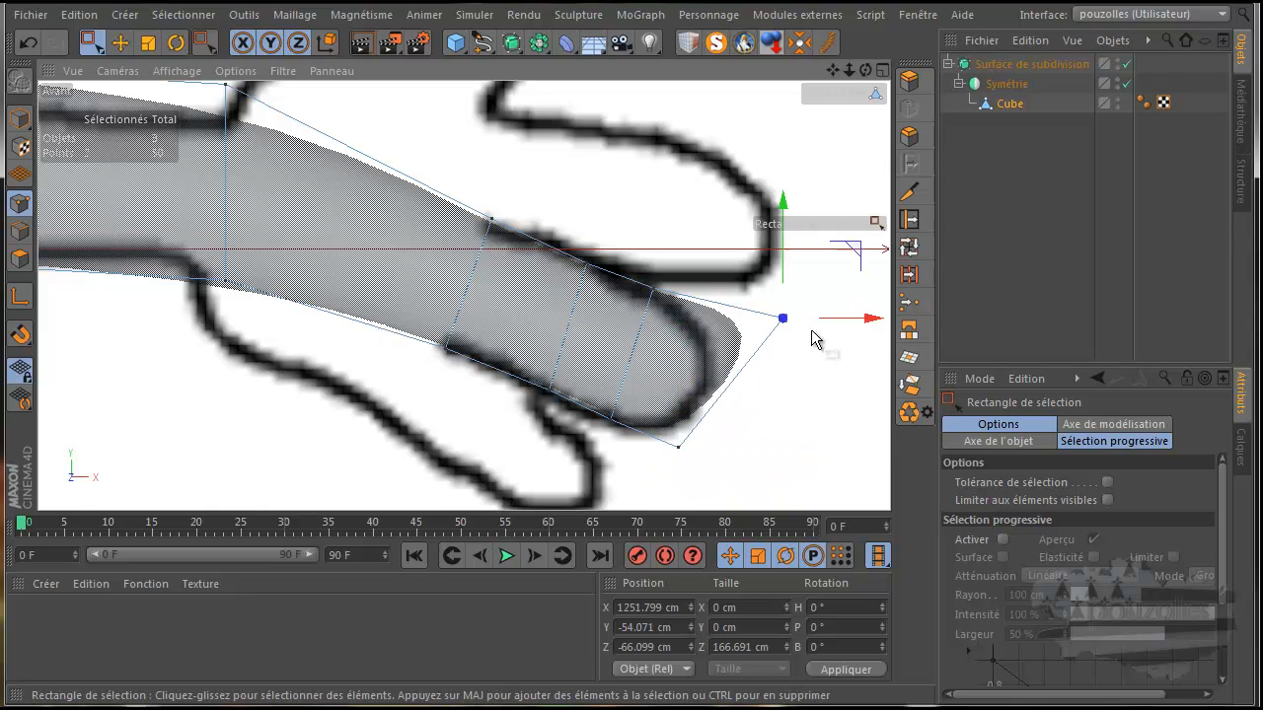
pyautogui.moveTo(846, 259); pyautogui.dragTo(804, 271)
pyautogui.scroll(-2, 805, 340)
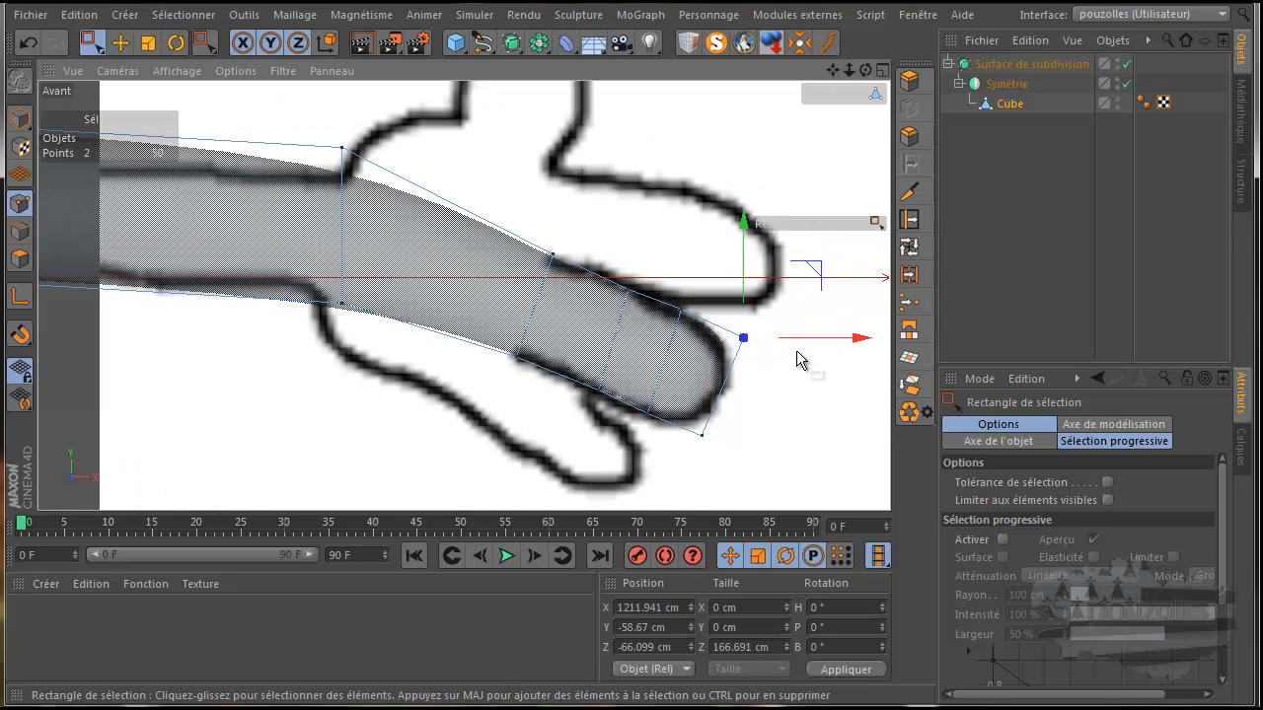
pyautogui.click(1127, 63)
pyautogui.click(1126, 65)
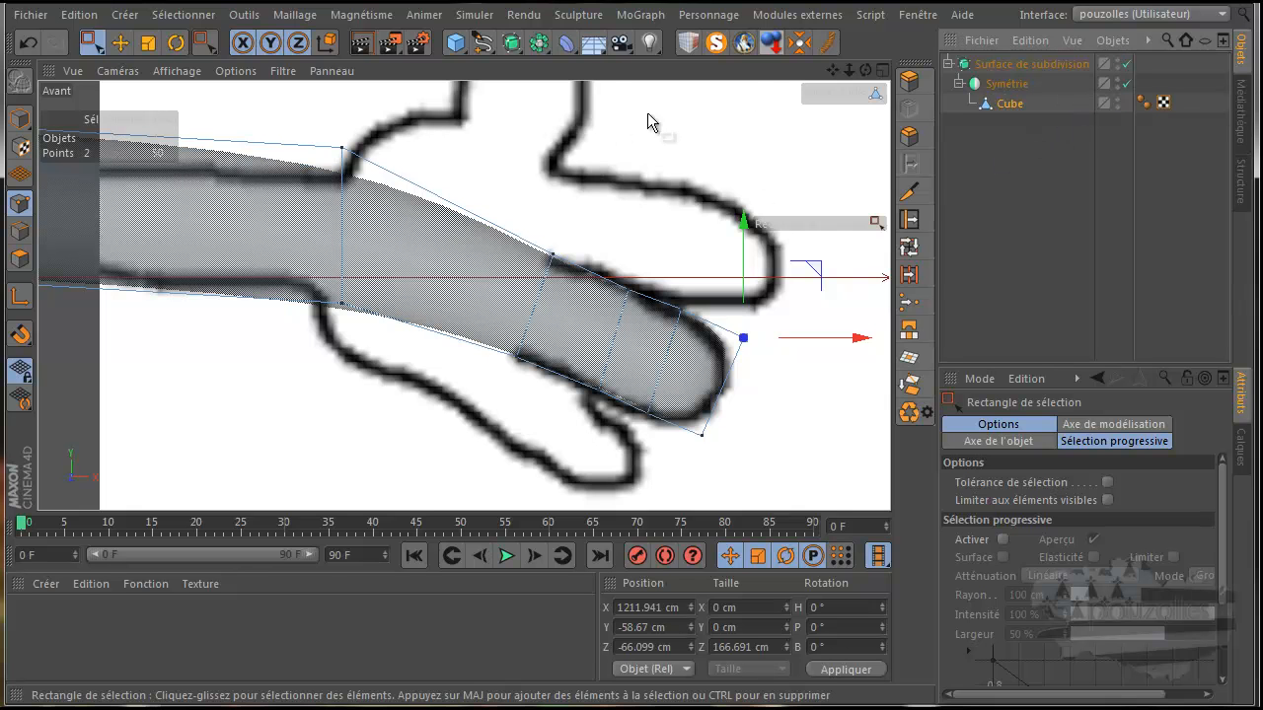
# Reposition the lower and upper points of the wrist loop to fit the drawn wrist, the upper pair at about X 823 cm, Y 112 cm.
pyautogui.moveTo(831, 71); pyautogui.dragTo(637, 391)
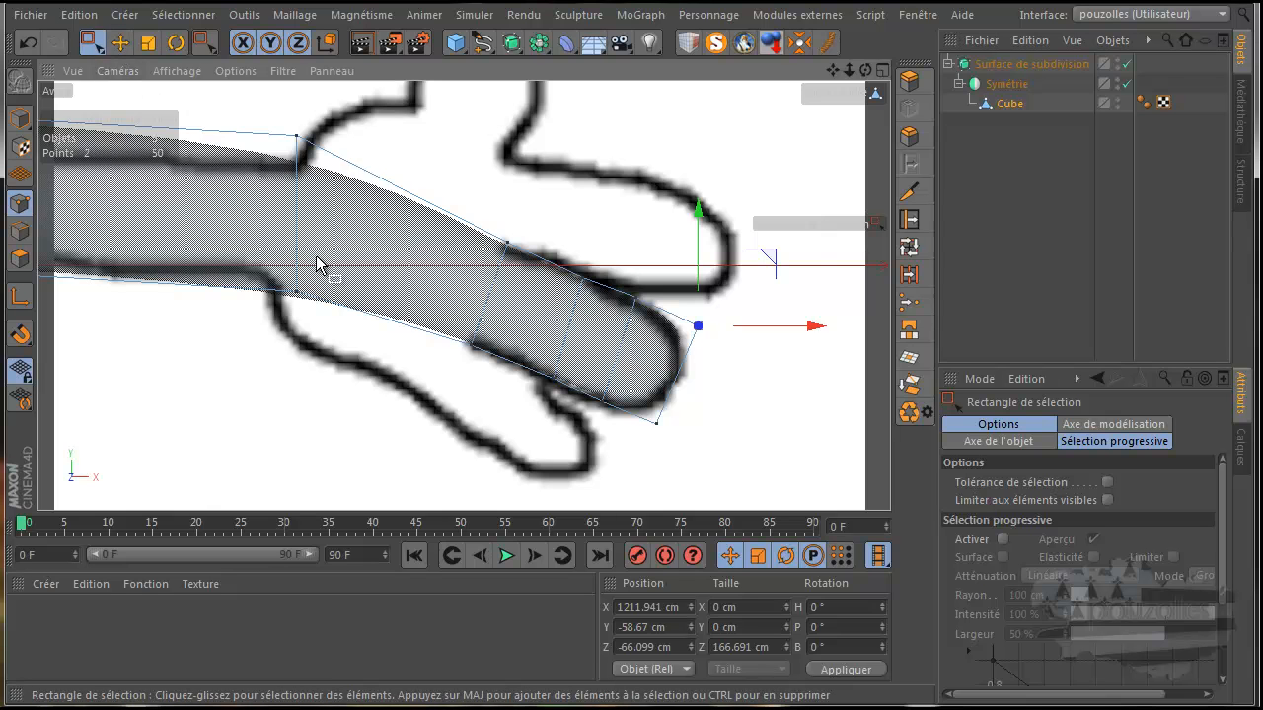
pyautogui.moveTo(258, 348); pyautogui.dragTo(259, 347)
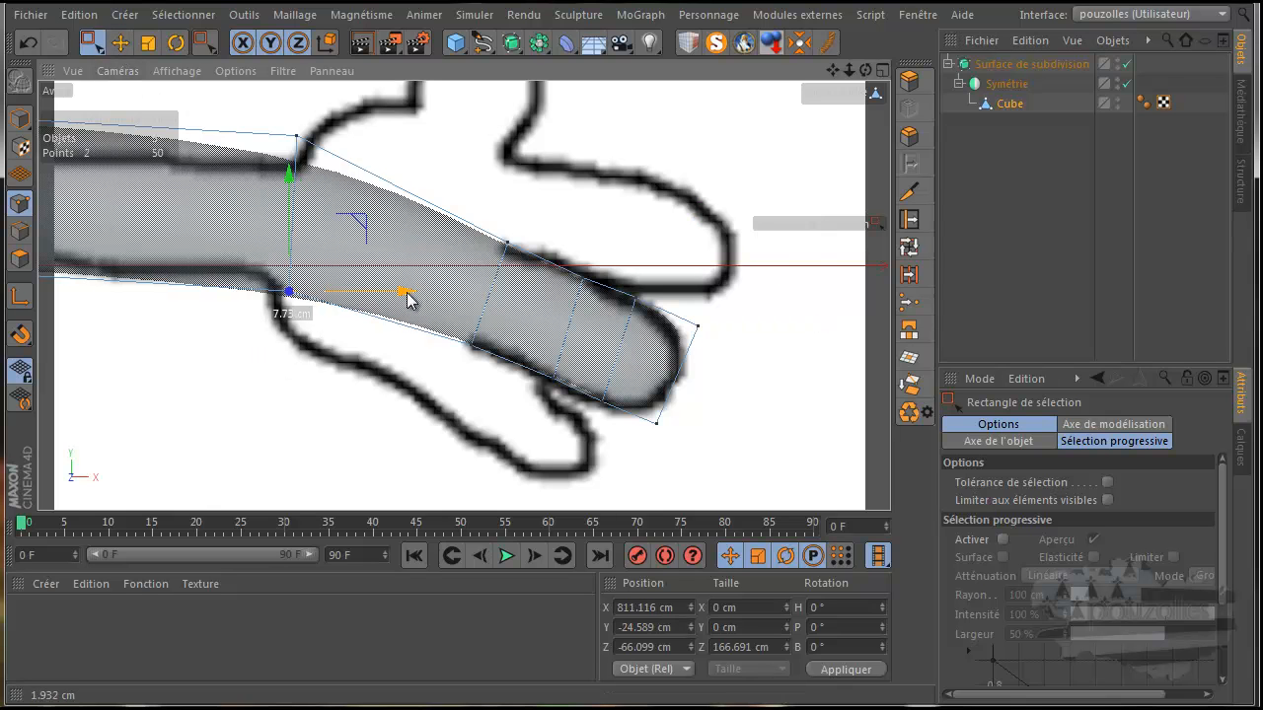
pyautogui.moveTo(344, 230)
pyautogui.mouseDown()
pyautogui.moveTo(357, 228)
pyautogui.moveTo(335, 208)
pyautogui.moveTo(318, 113)
pyautogui.moveTo(268, 158)
pyautogui.mouseUp()
pyautogui.moveTo(834, 72); pyautogui.dragTo(824, 114)
pyautogui.moveTo(356, 105); pyautogui.dragTo(361, 121)
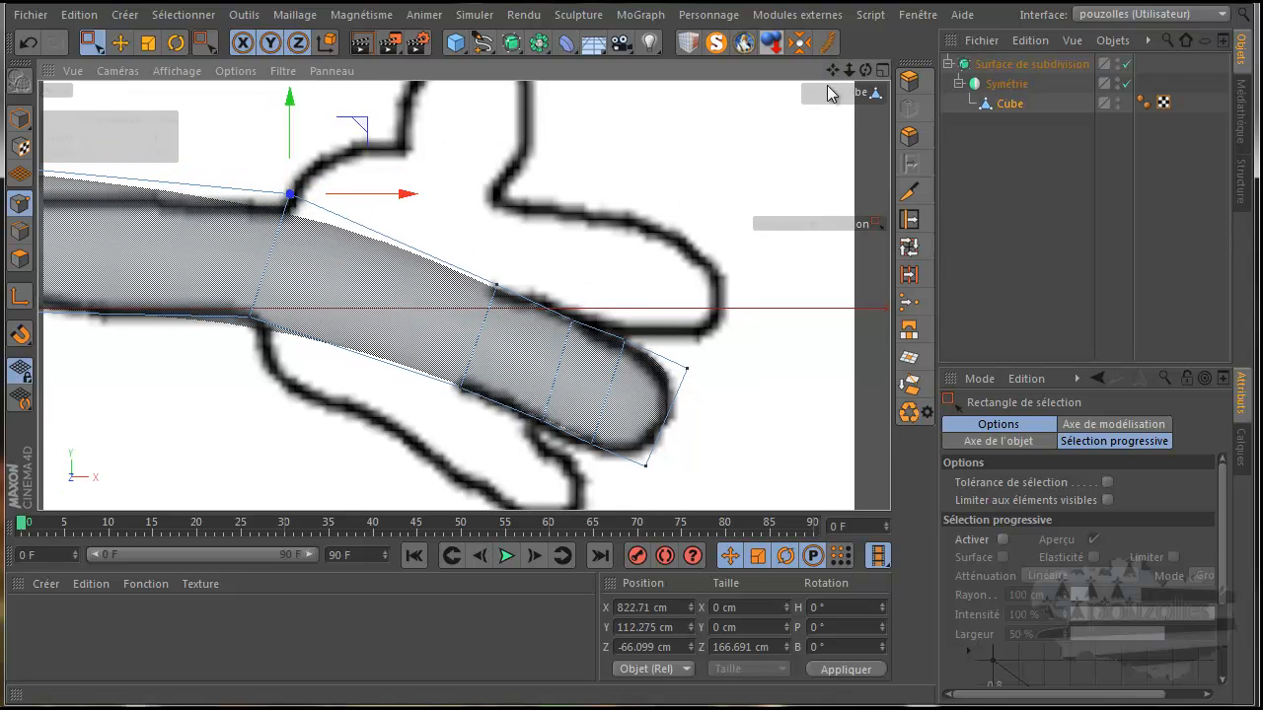
# Scale the four points of the loop at the arm's base down to about 133 cm in Y and 145 cm in Z.
pyautogui.keyDown('alt'); pyautogui.moveTo(641, 389); pyautogui.dragTo(633, 386, button='middle'); pyautogui.keyUp('alt')
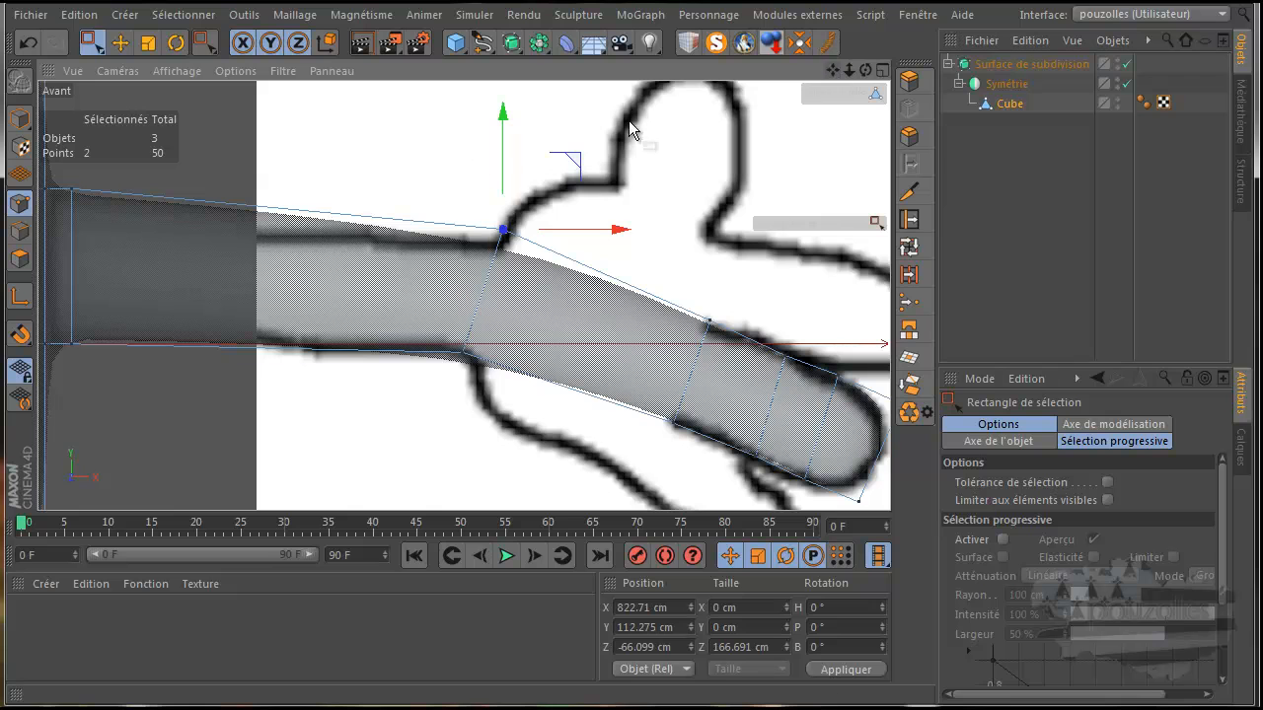
pyautogui.moveTo(112, 175); pyautogui.dragTo(52, 363)
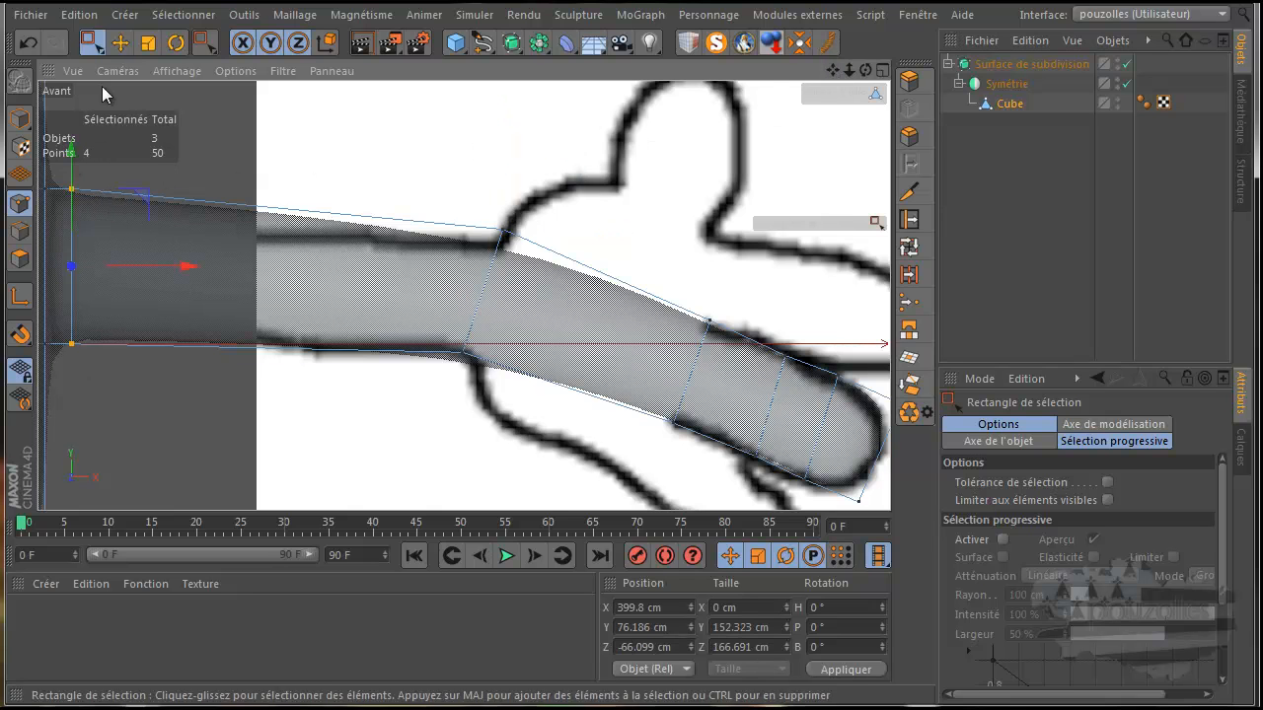
pyautogui.click(148, 43)
pyautogui.moveTo(216, 128); pyautogui.dragTo(184, 225)
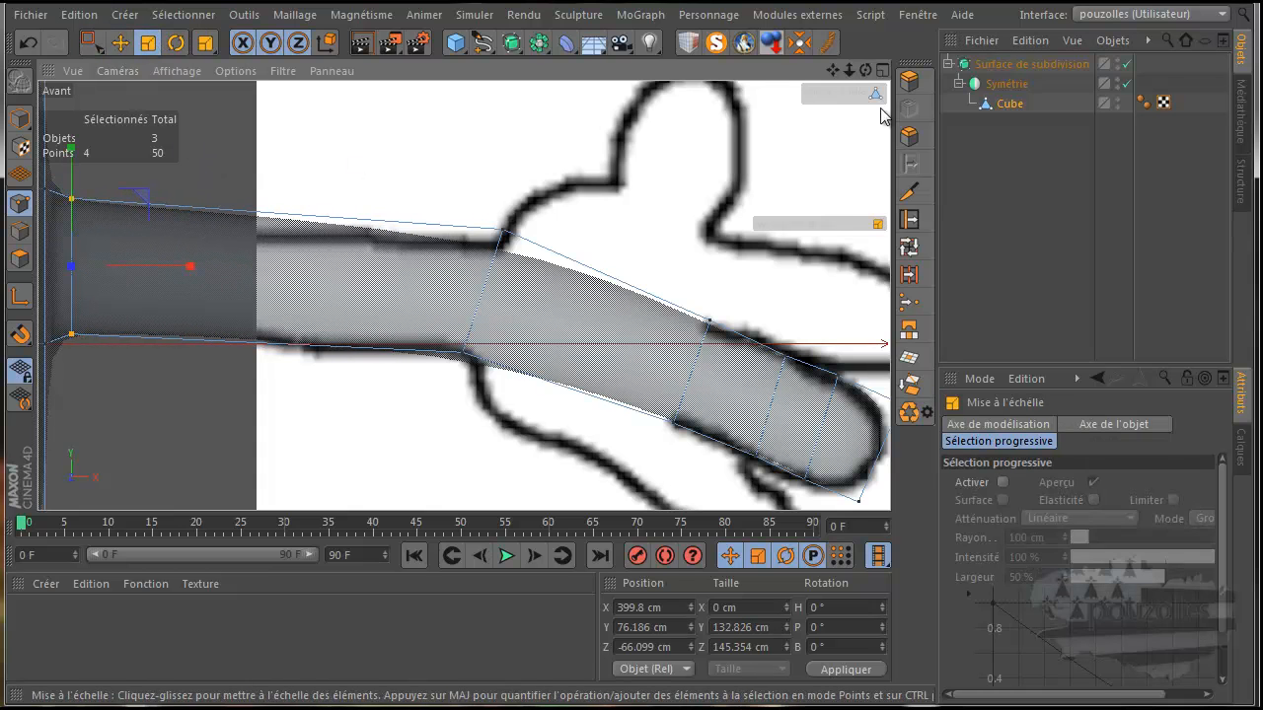
# Extrude the palm's underside polygon between the wrist and the finger base about 62.3 cm towards the drawn lower edge of the hand.
pyautogui.moveTo(832, 71)
pyautogui.mouseDown()
pyautogui.moveTo(632, 390)
pyautogui.moveTo(578, 358)
pyautogui.mouseUp()
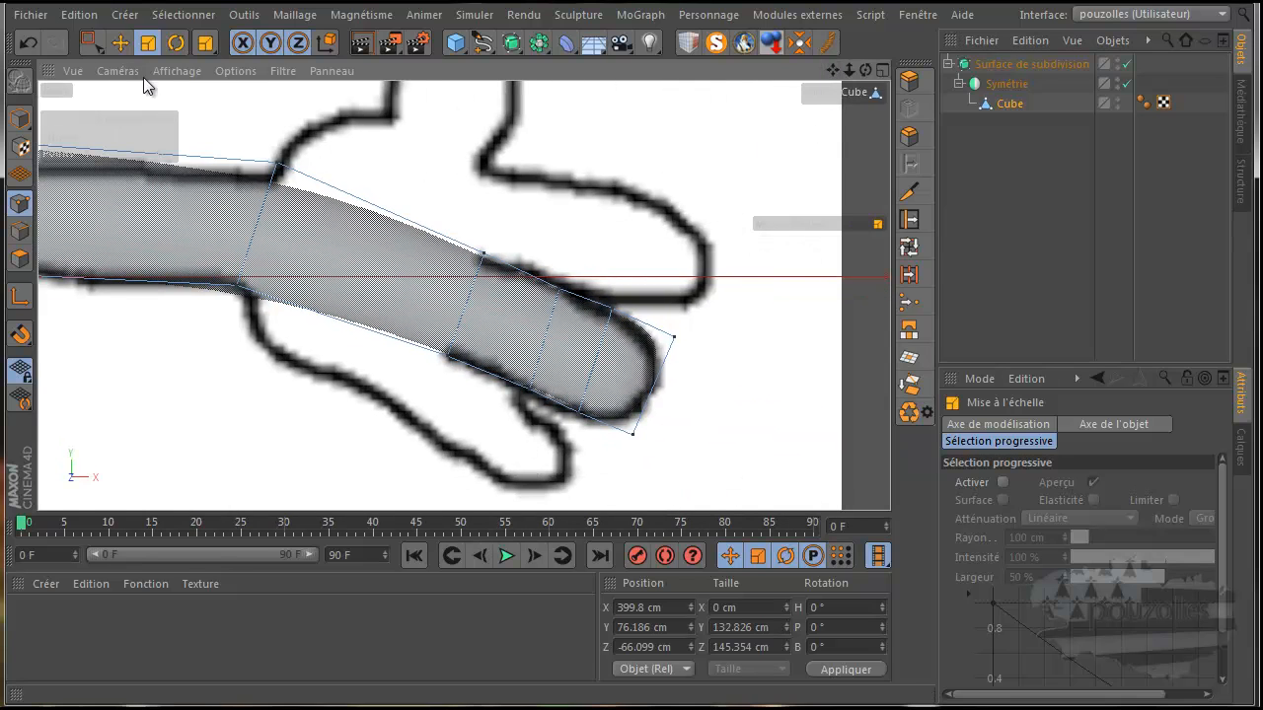
pyautogui.click(89, 45)
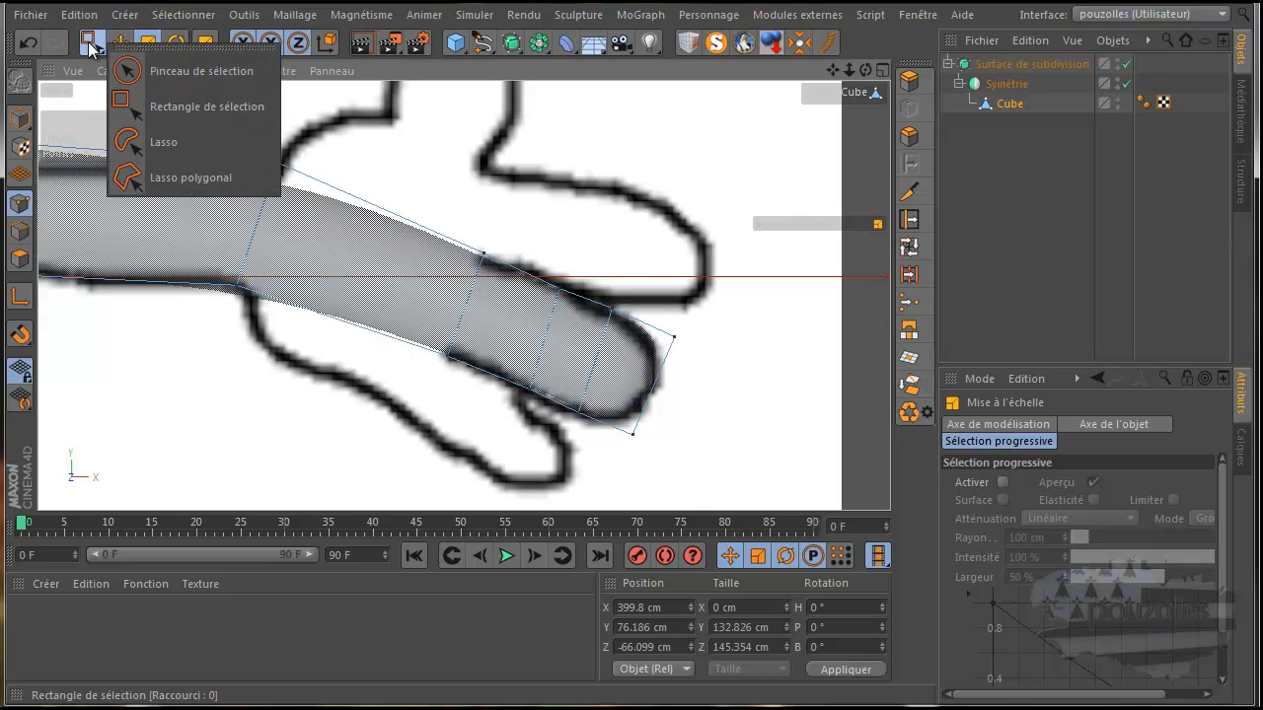
pyautogui.click(88, 45)
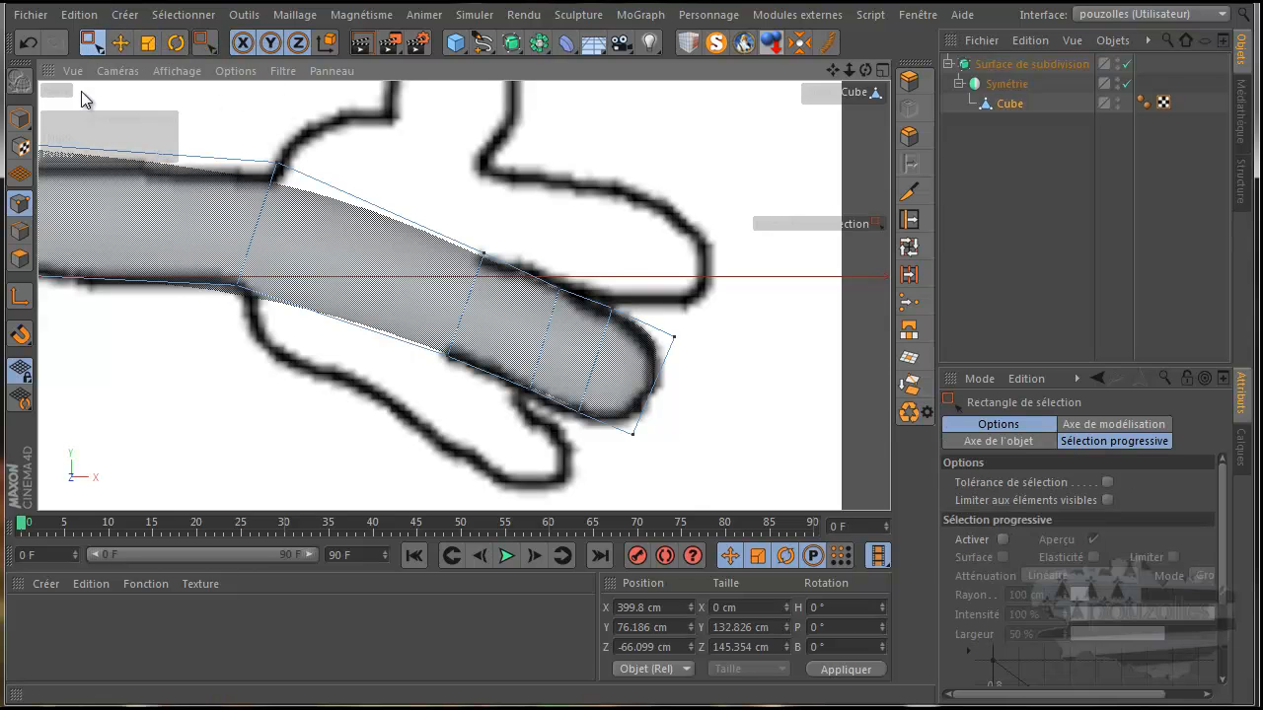
pyautogui.click(19, 259)
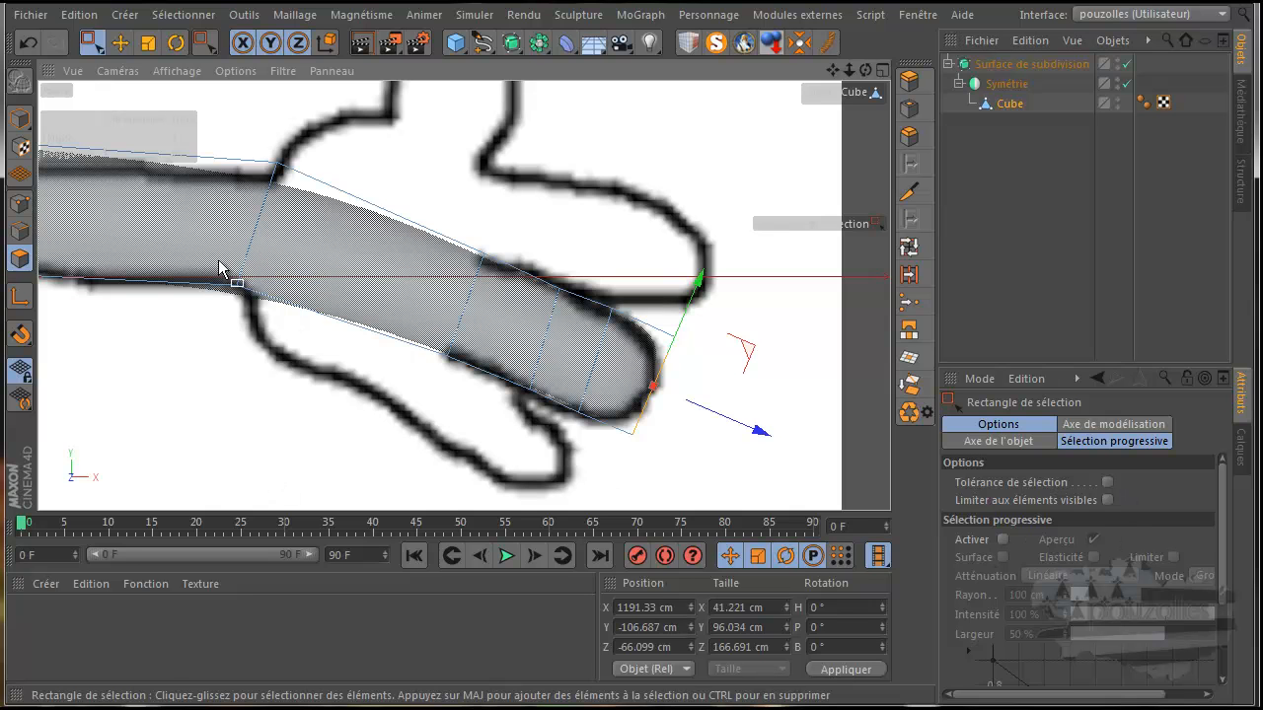
pyautogui.moveTo(217, 239); pyautogui.dragTo(472, 381)
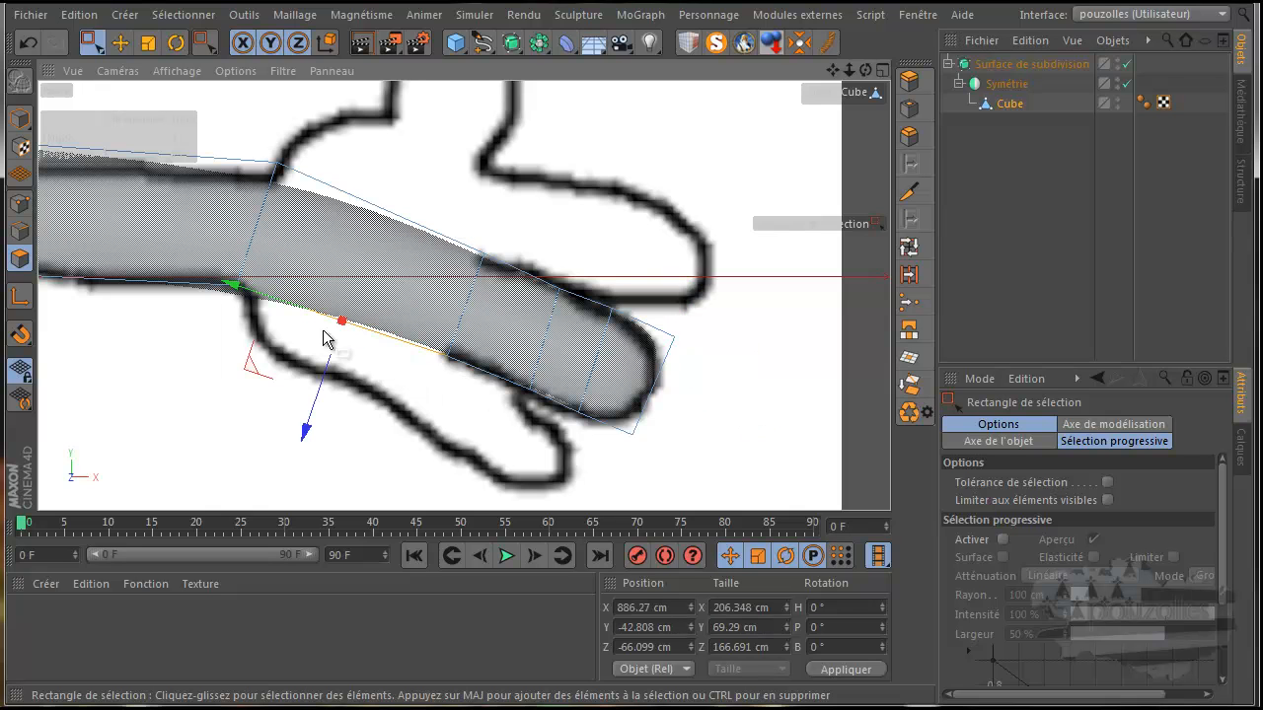
pyautogui.middleClick(162, 330)
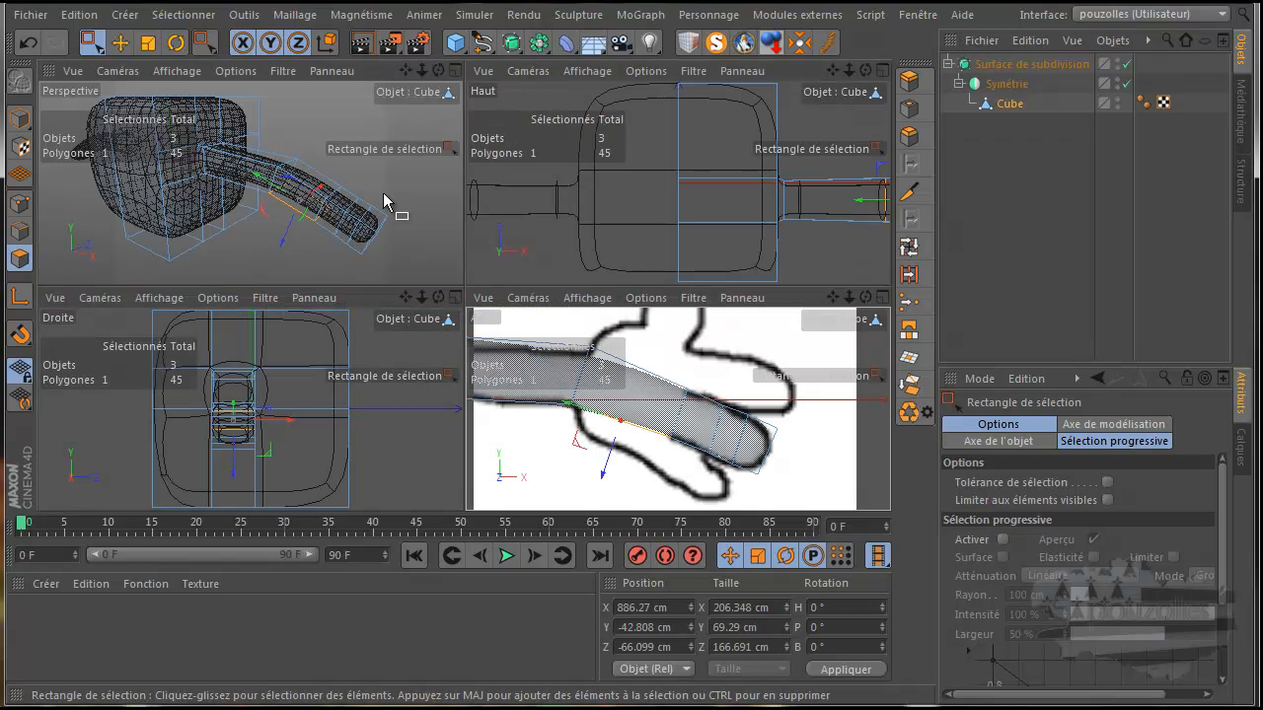
pyautogui.moveTo(438, 70); pyautogui.dragTo(466, 291)
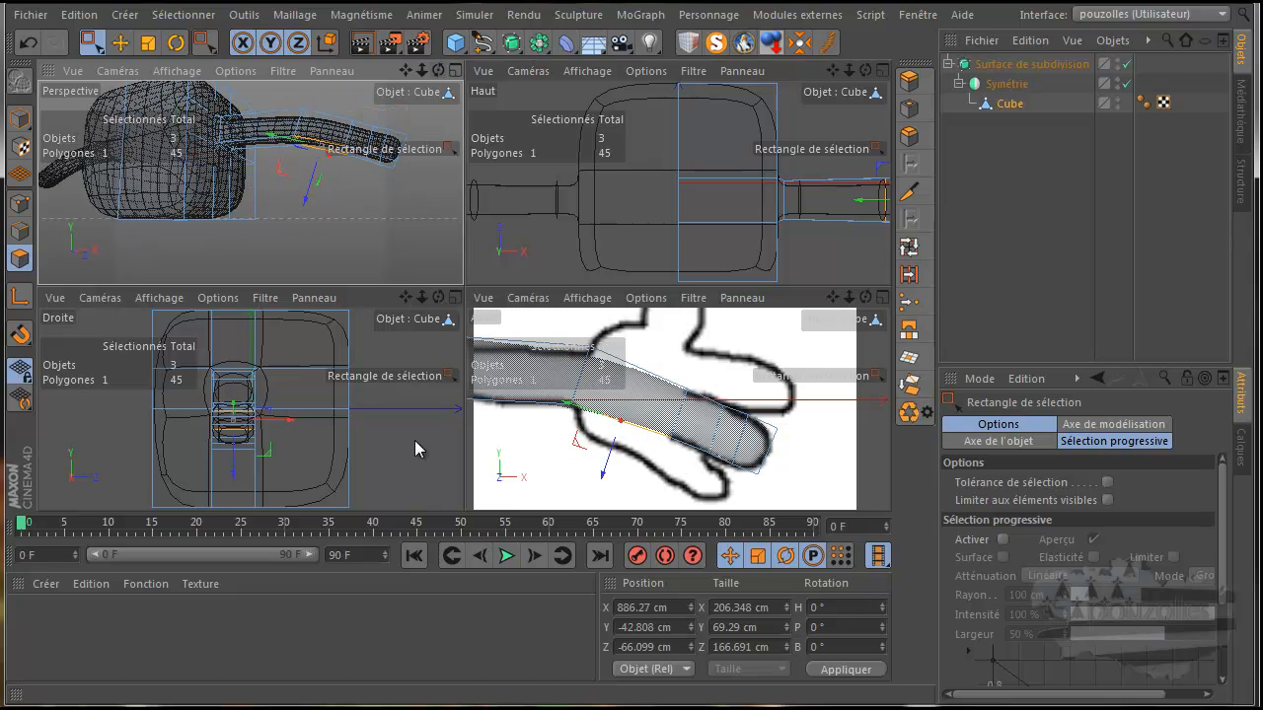
pyautogui.middleClick(533, 474)
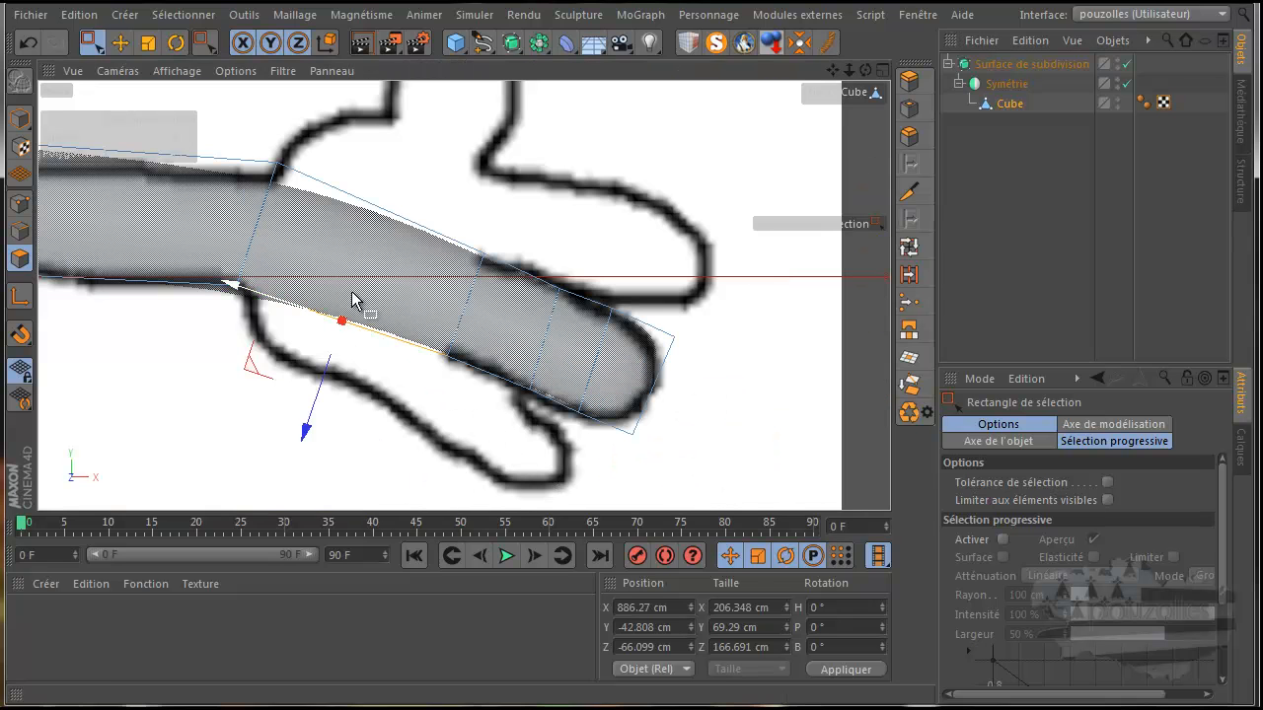
pyautogui.click(910, 81)
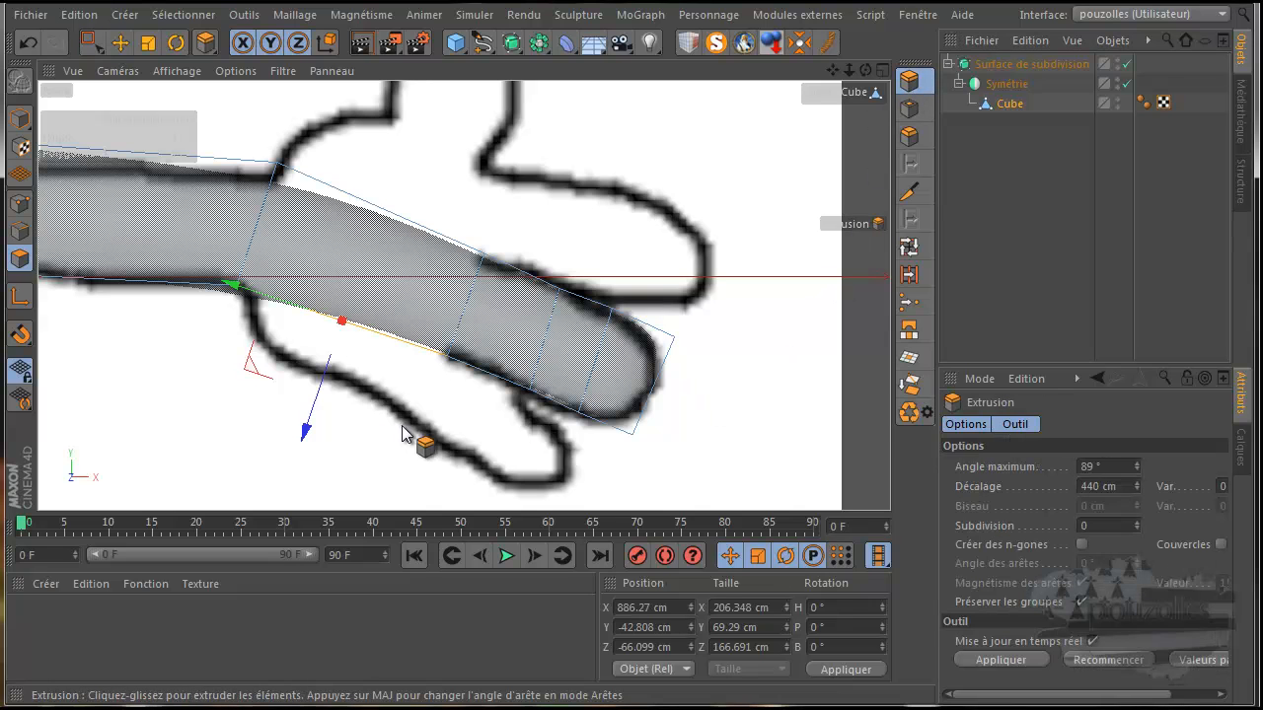
pyautogui.moveTo(643, 397)
pyautogui.mouseDown()
pyautogui.moveTo(648, 388)
pyautogui.moveTo(639, 398)
pyautogui.moveTo(648, 392)
pyautogui.moveTo(635, 387)
pyautogui.mouseUp()
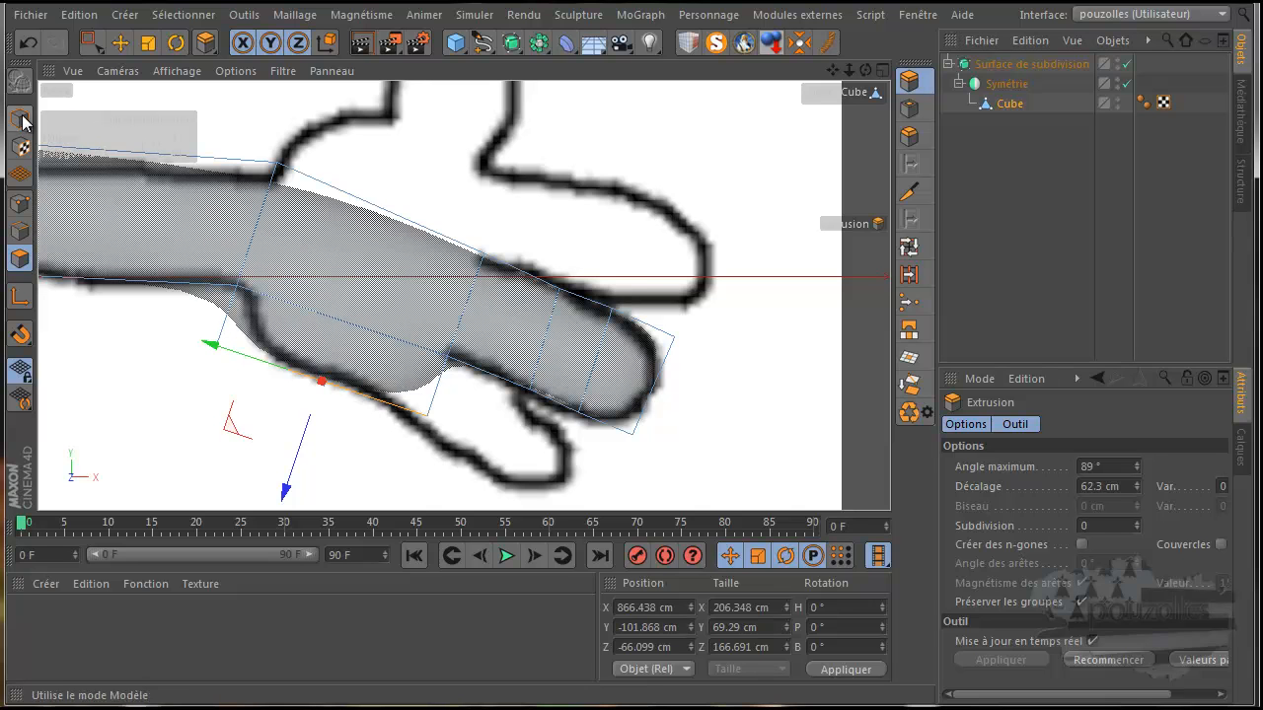
# Move the lower wrist points to about X 827 cm, Y 0 cm and the extrusion's finger-side corner points to about X 949 cm, Y -137 cm.
pyautogui.click(90, 43)
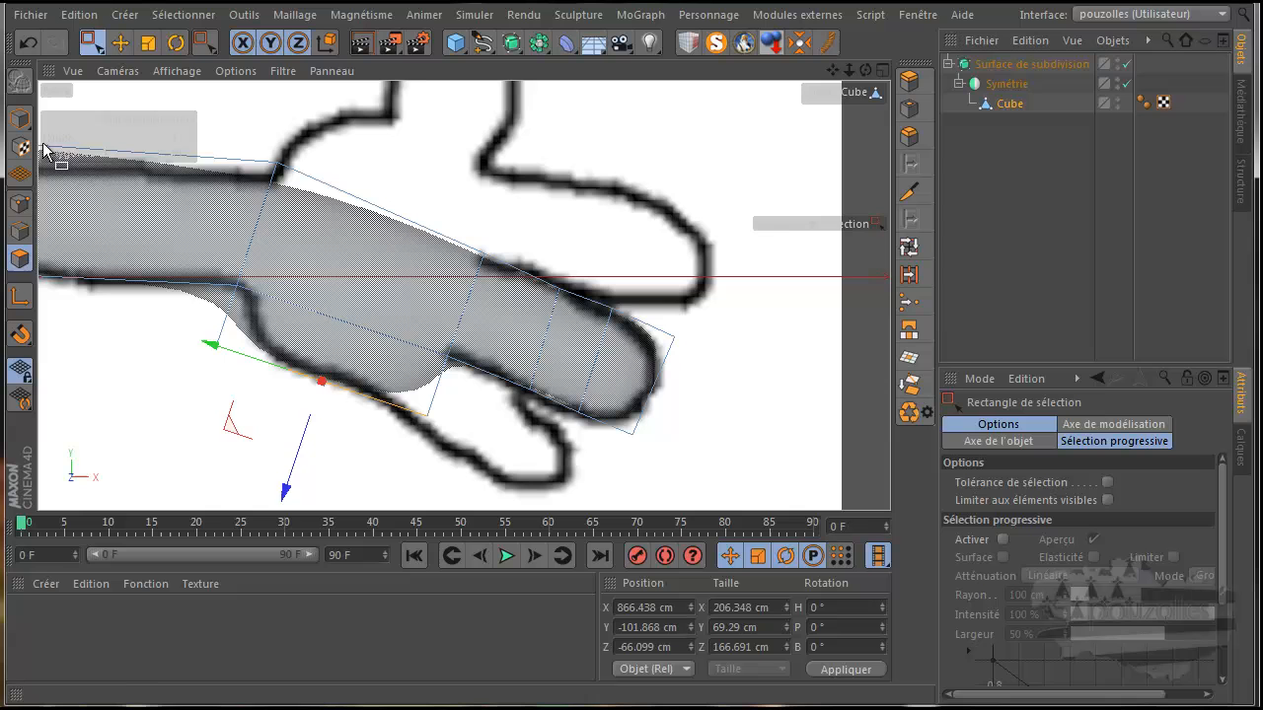
pyautogui.click(19, 205)
pyautogui.moveTo(260, 308); pyautogui.dragTo(280, 325)
pyautogui.moveTo(309, 214); pyautogui.dragTo(353, 212)
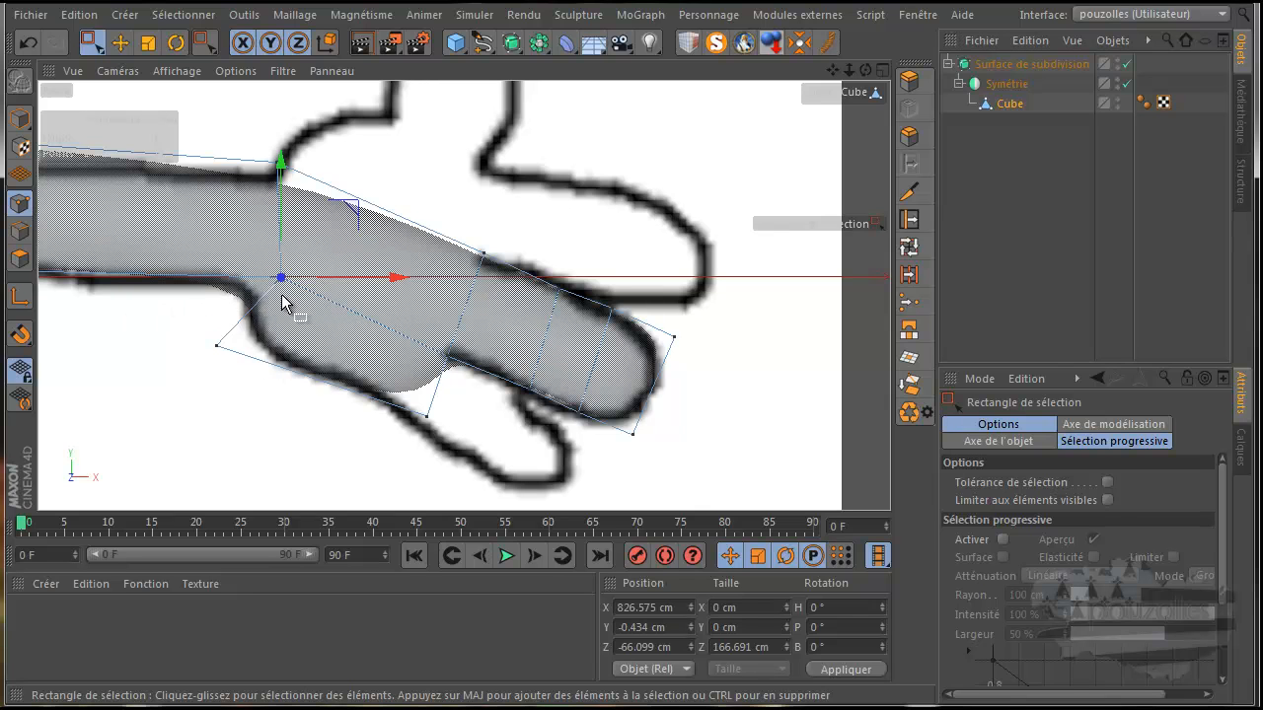
pyautogui.click(426, 415)
pyautogui.moveTo(516, 427); pyautogui.dragTo(490, 427)
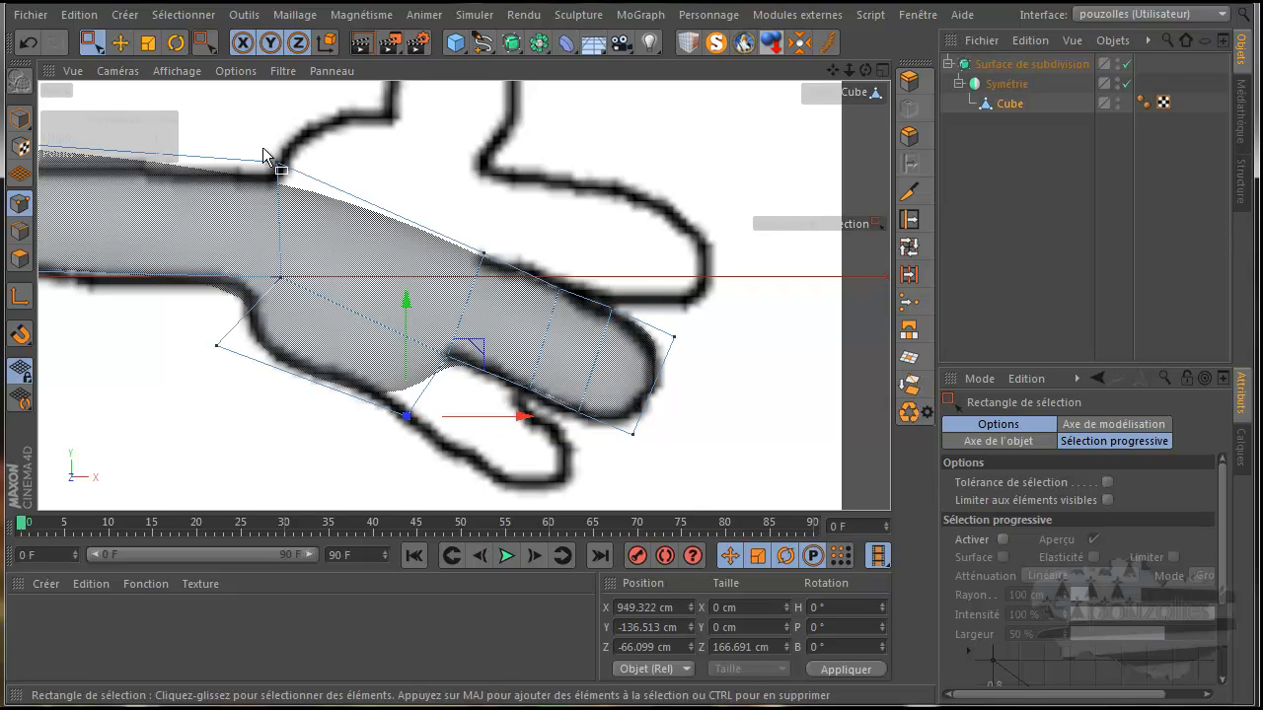
# Extrude the finger-side polygon of the palm's lower block in three sections along the drawn little finger, the last one 58.5 cm long.
pyautogui.click(20, 257)
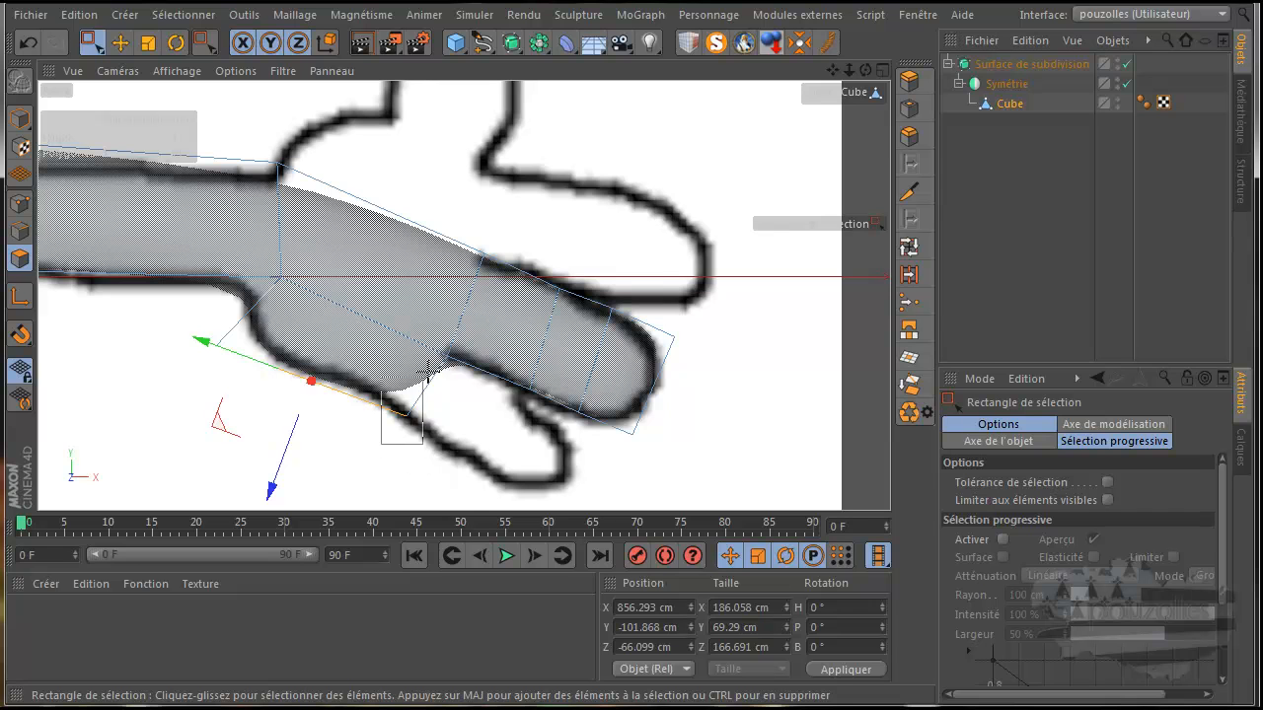
pyautogui.moveTo(465, 343); pyautogui.dragTo(470, 352)
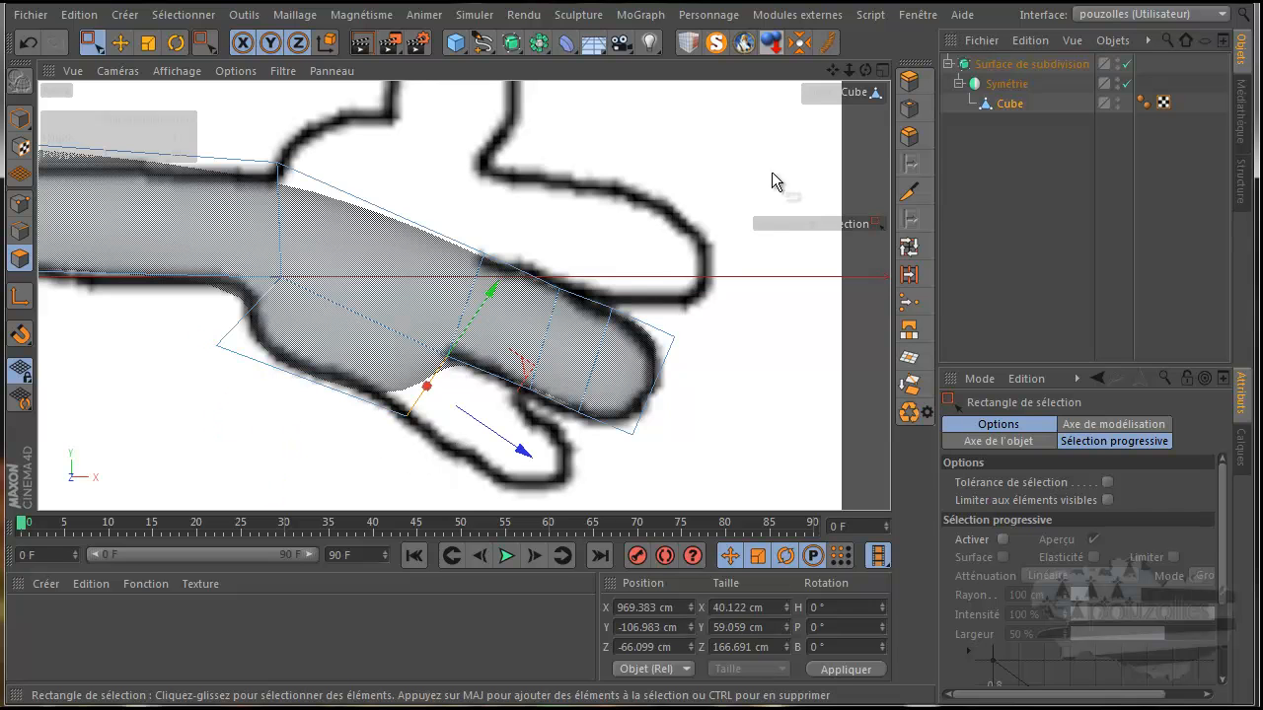
pyautogui.click(910, 81)
pyautogui.moveTo(717, 434); pyautogui.dragTo(632, 385)
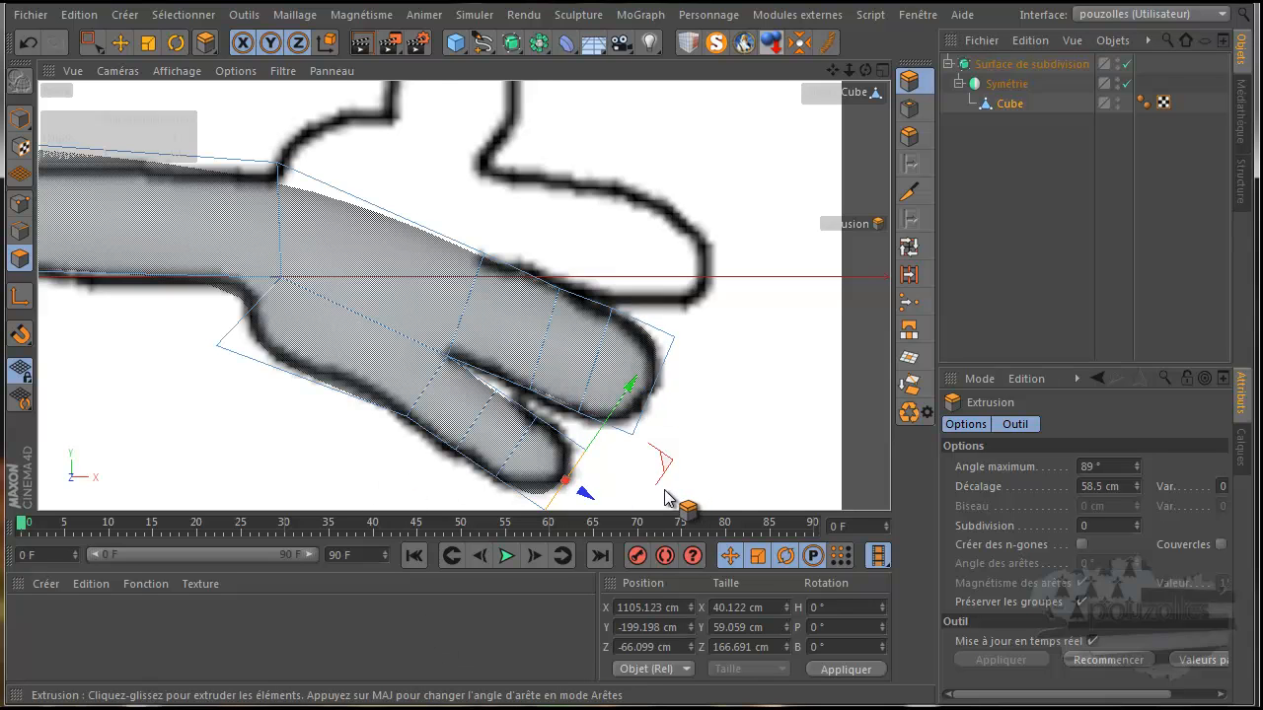
# Raise the upper points of the little finger's middle loops onto the drawn edge, the pair nearer the tip to about X 1077 cm, Y -126 cm.
pyautogui.scroll(1, 664, 492)
pyautogui.moveTo(833, 70); pyautogui.dragTo(844, 23)
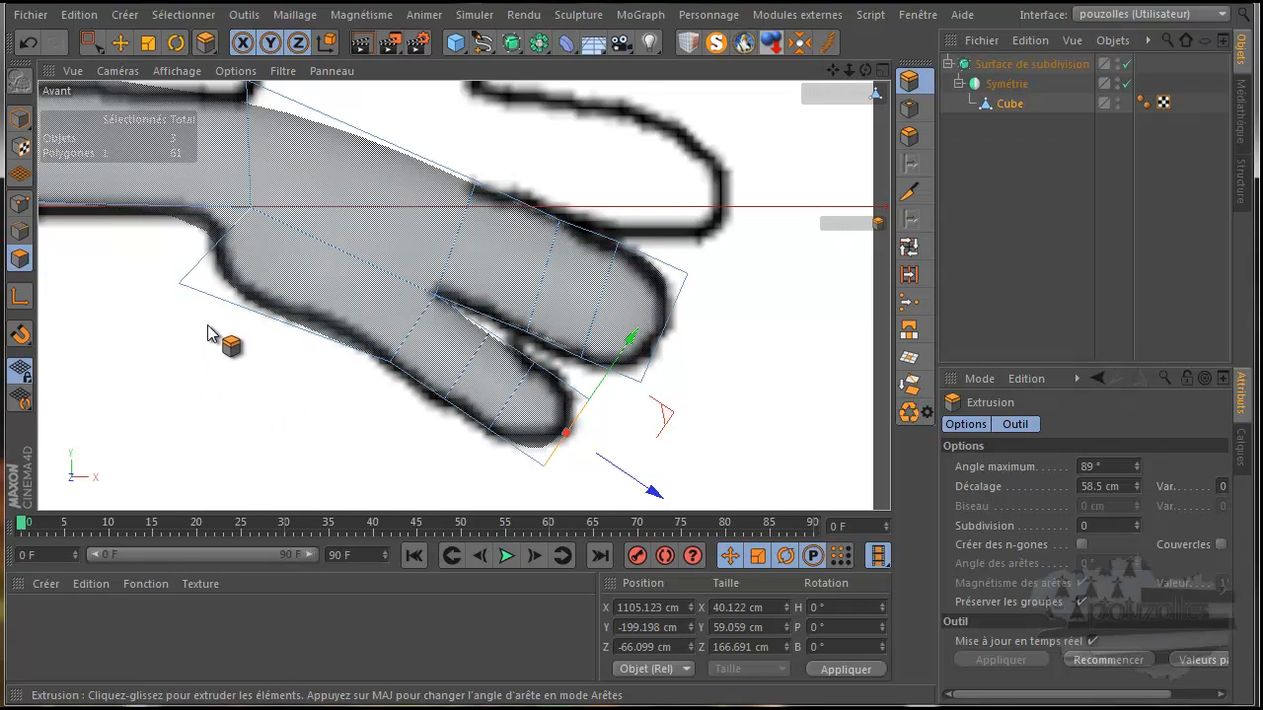
pyautogui.click(91, 42)
pyautogui.click(20, 202)
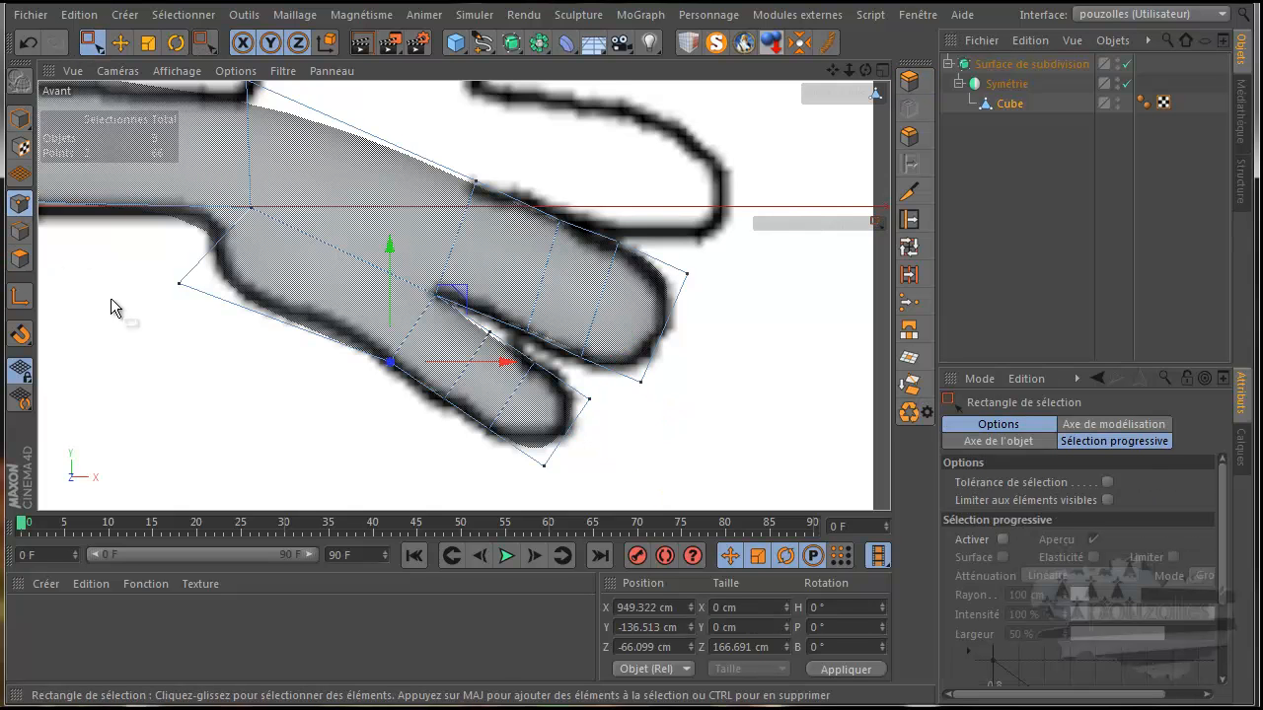
pyautogui.click(488, 329)
pyautogui.moveTo(491, 229); pyautogui.dragTo(492, 221)
pyautogui.click(534, 355)
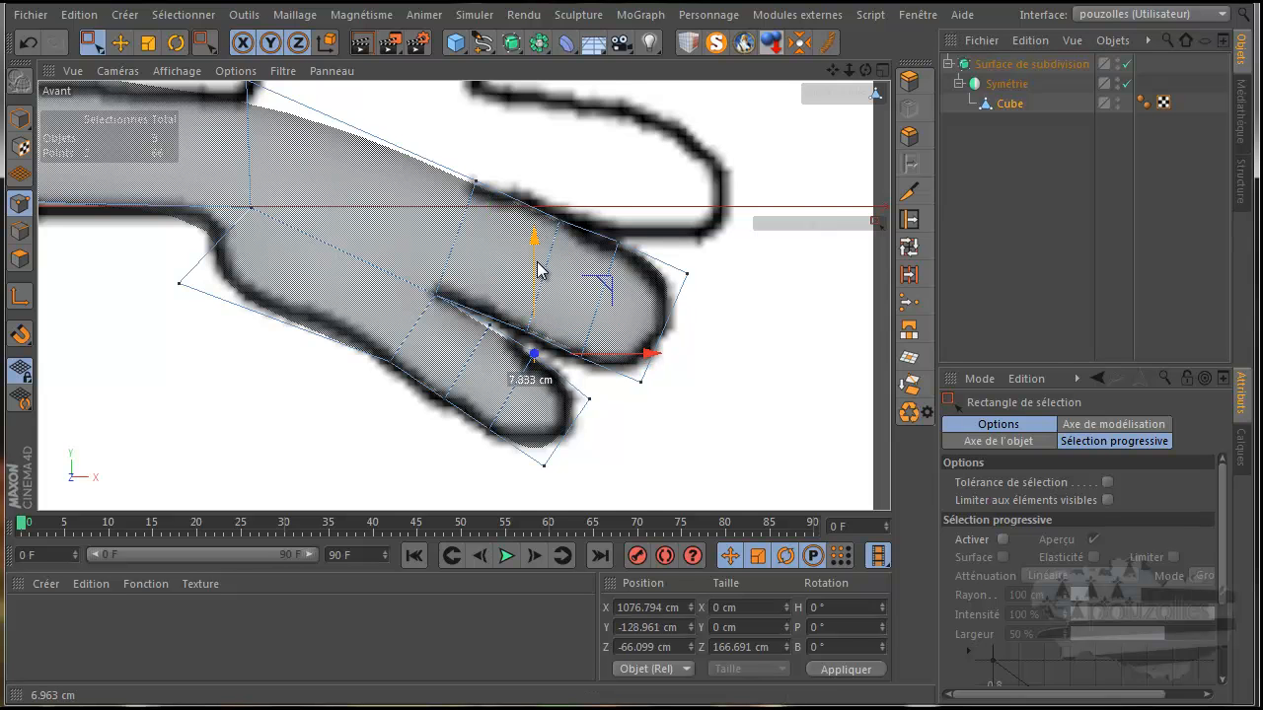
pyautogui.moveTo(539, 269); pyautogui.dragTo(540, 269)
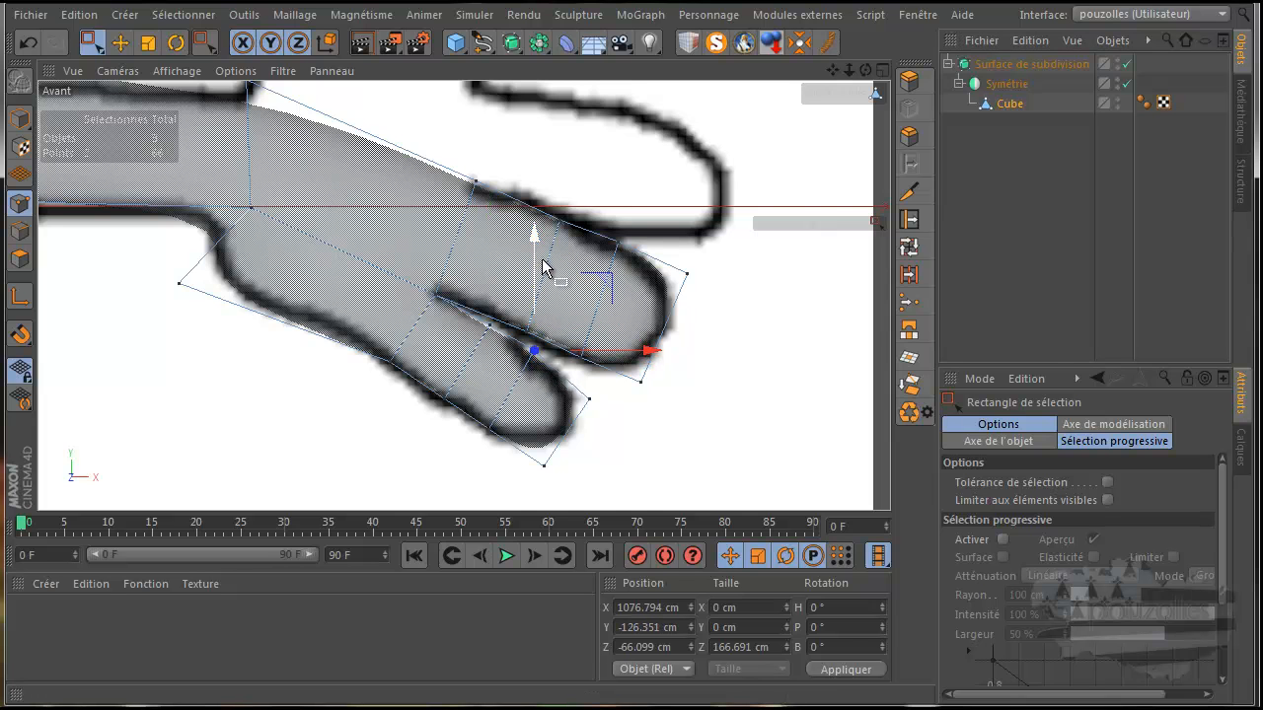
# Move the little finger's lower points to about X 997 cm, Y -174 cm and its lower tip corners to about X 1095 cm, Y -212 cm.
pyautogui.moveTo(417, 432); pyautogui.dragTo(419, 433)
pyautogui.moveTo(446, 318); pyautogui.dragTo(450, 323)
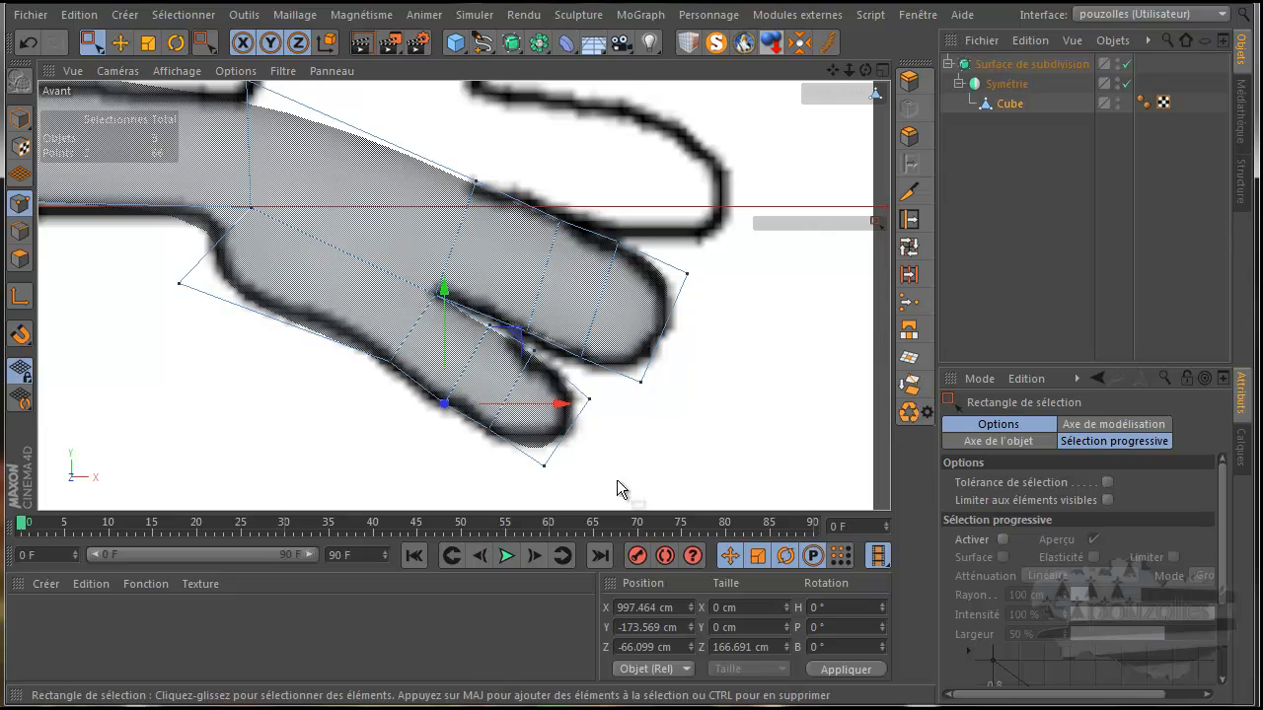
pyautogui.moveTo(510, 491); pyautogui.dragTo(511, 490)
pyautogui.moveTo(617, 400); pyautogui.dragTo(629, 381)
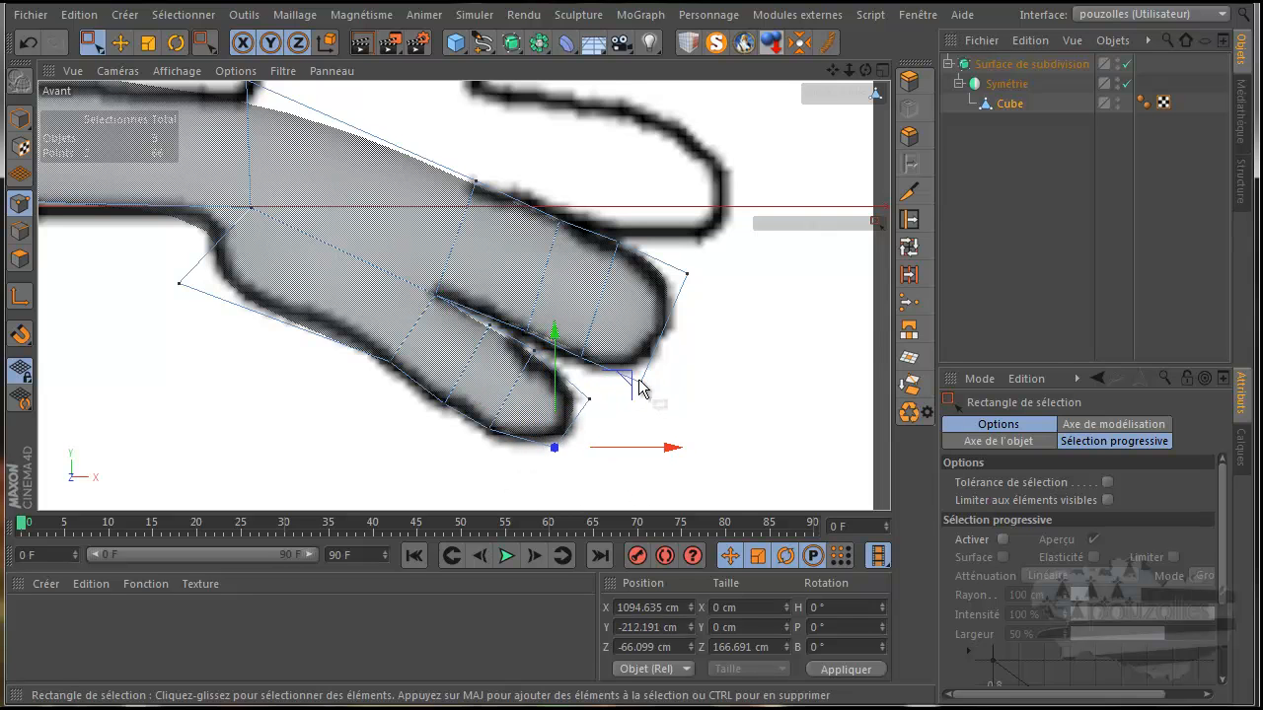
# Extrude the palm's upper polygon between the wrist and the finger base about 94 cm towards the drawn thumb.
pyautogui.keyDown('alt'); pyautogui.moveTo(633, 403); pyautogui.dragTo(629, 387, button='middle'); pyautogui.keyUp('alt')
pyautogui.scroll(-2, 787, 160)
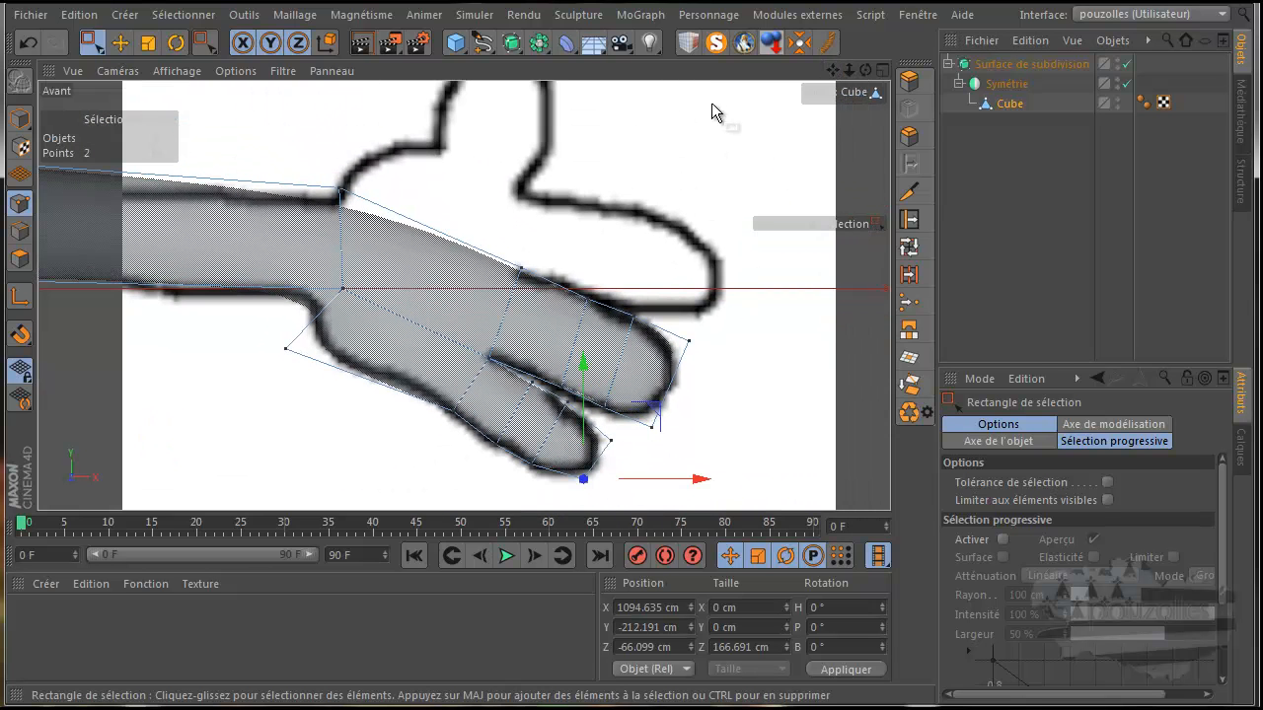
pyautogui.click(20, 259)
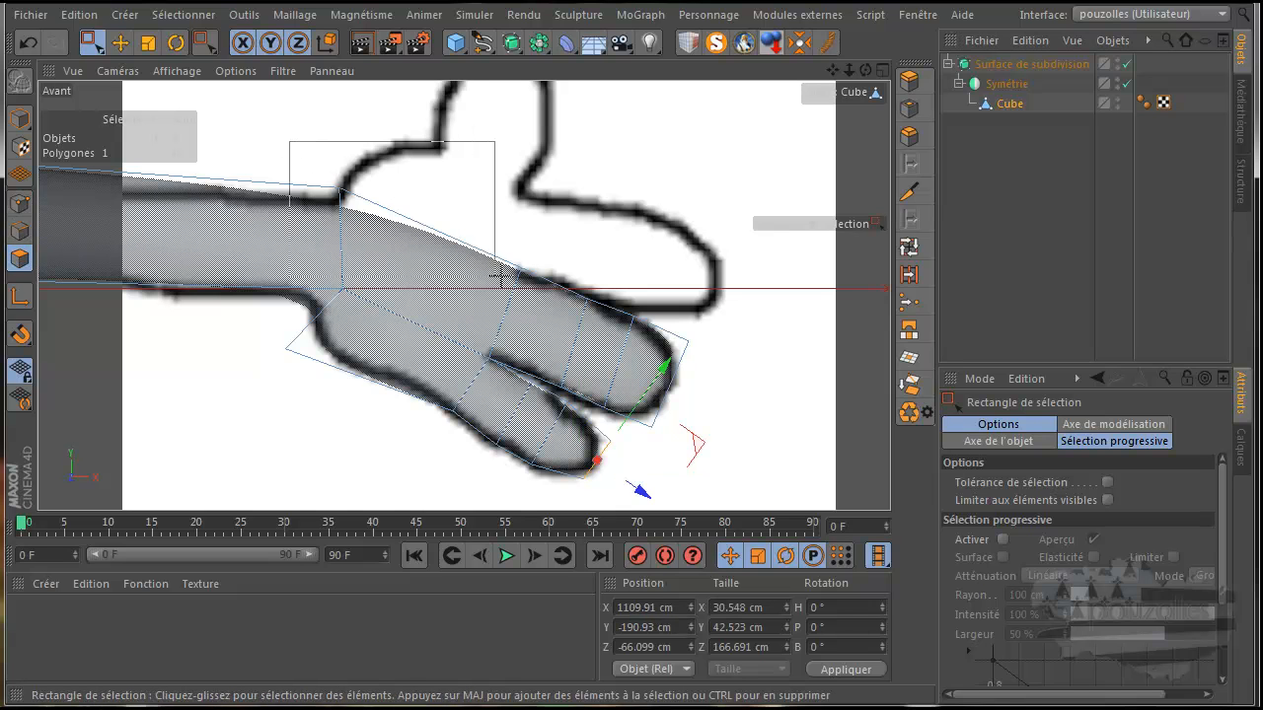
pyautogui.moveTo(550, 298); pyautogui.dragTo(550, 302)
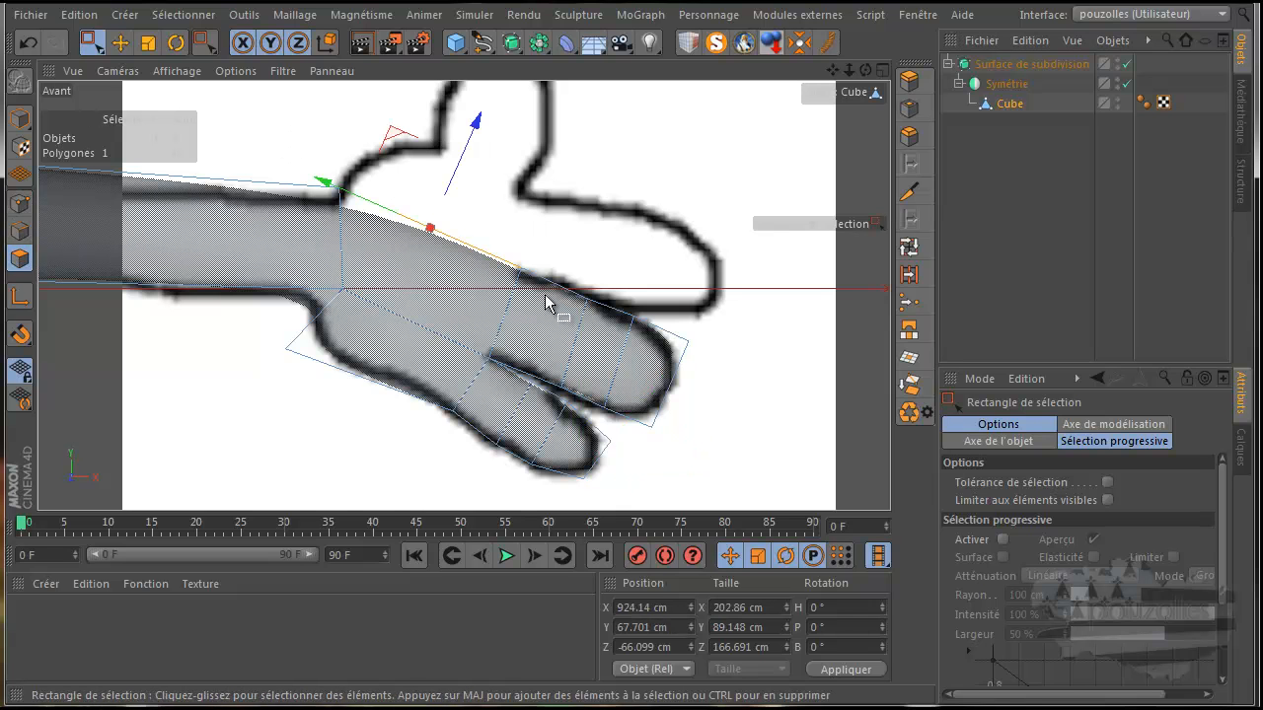
pyautogui.press('d')
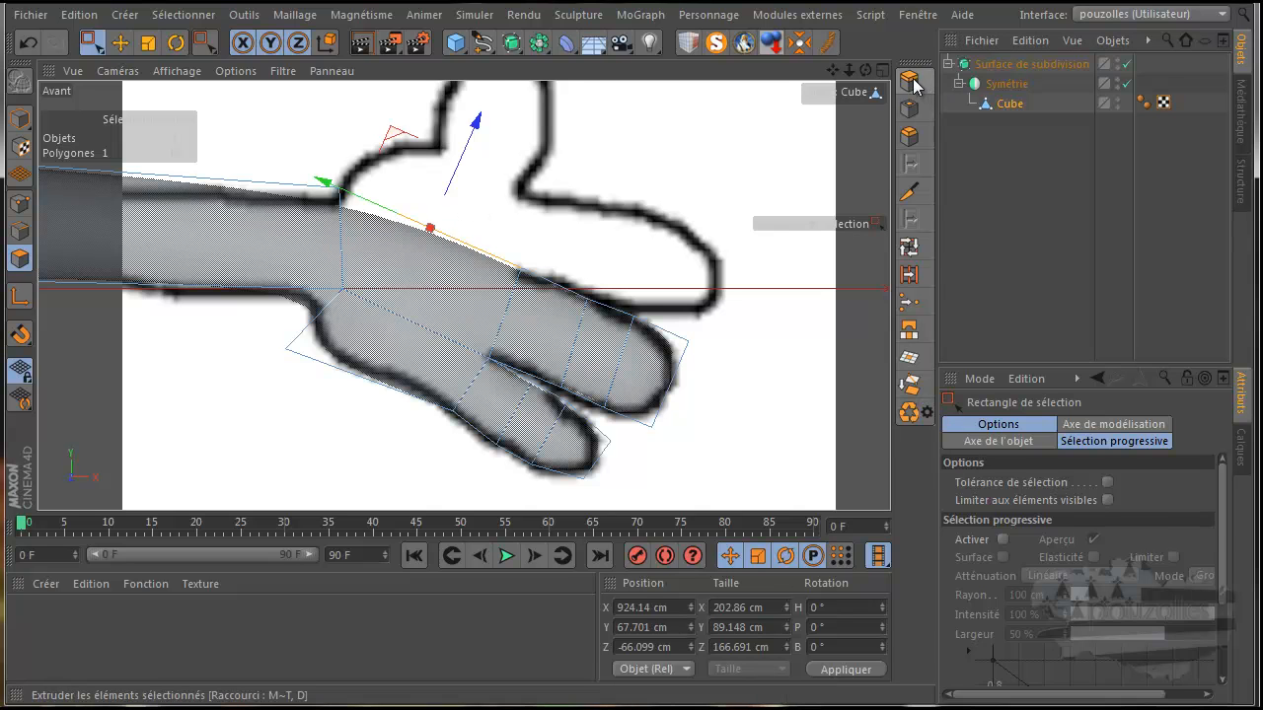
pyautogui.moveTo(834, 74); pyautogui.dragTo(783, 173)
pyautogui.moveTo(623, 218); pyautogui.dragTo(634, 393)
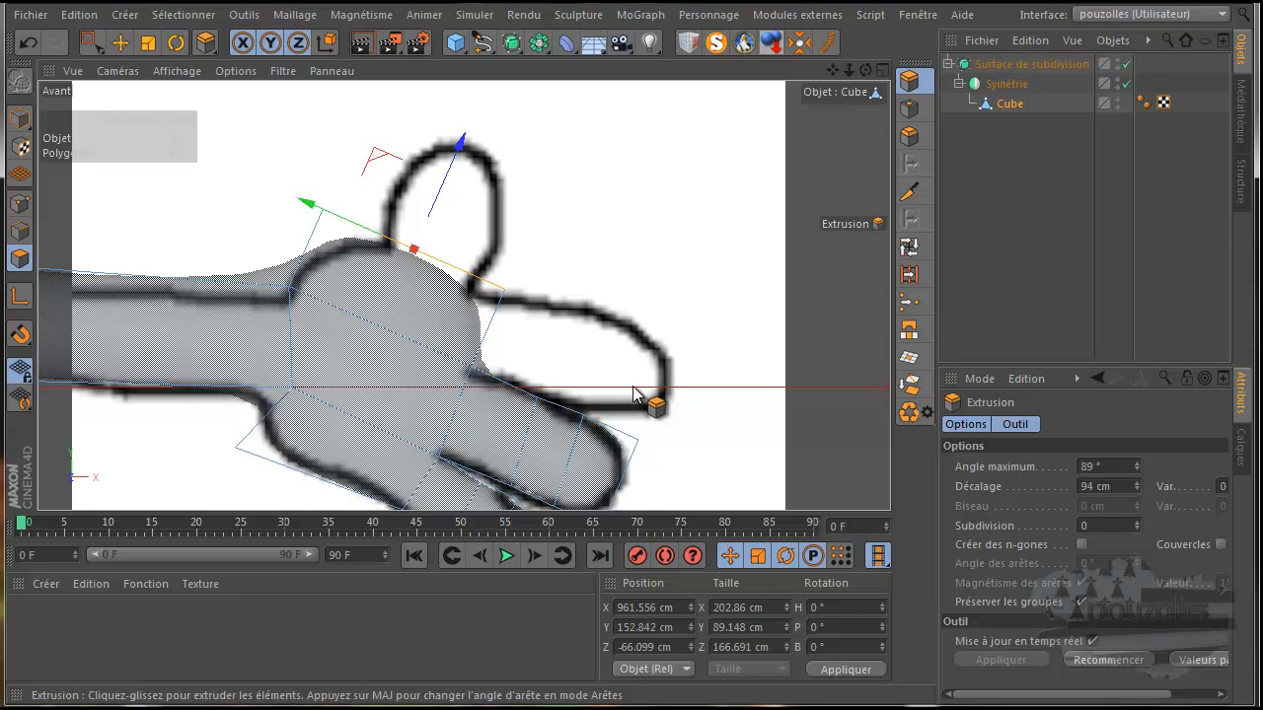
# Lower the upper wrist points onto the outline and move the thumb block's wrist-side corner points to about X 851 cm, Y 191 cm.
pyautogui.click(92, 42)
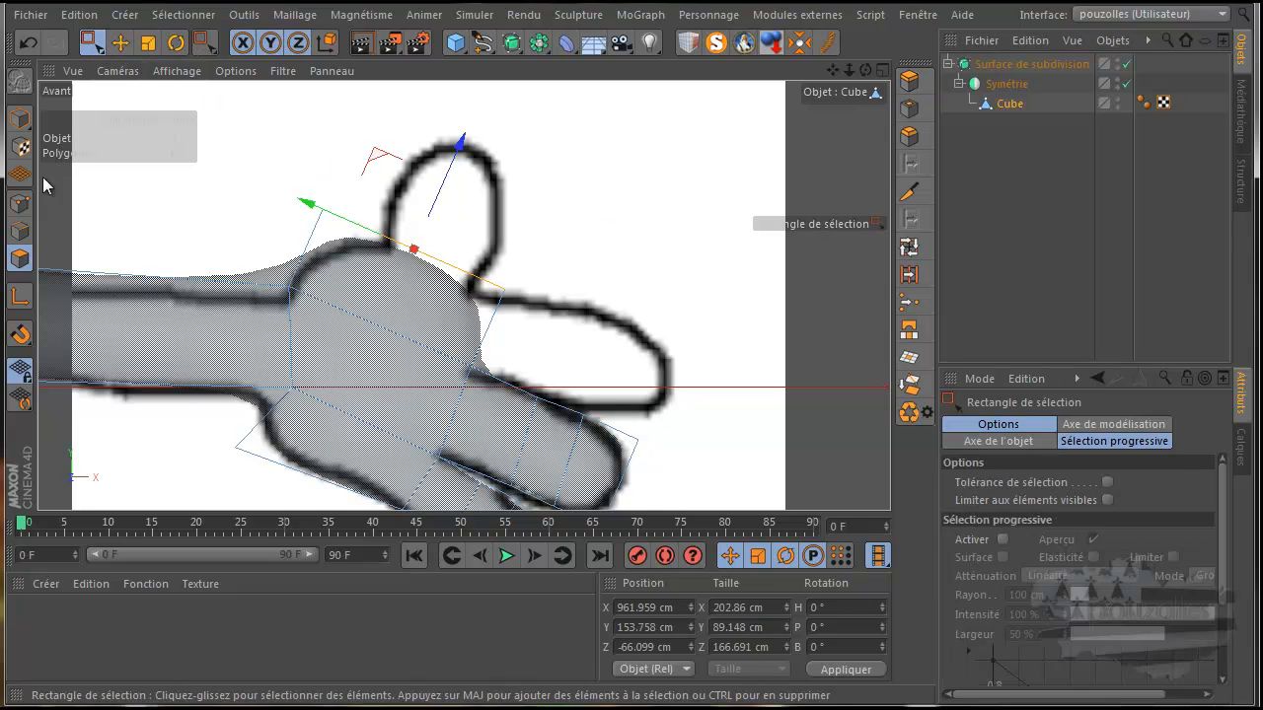
pyautogui.click(20, 203)
pyautogui.moveTo(300, 315); pyautogui.dragTo(314, 309)
pyautogui.moveTo(286, 170); pyautogui.dragTo(288, 187)
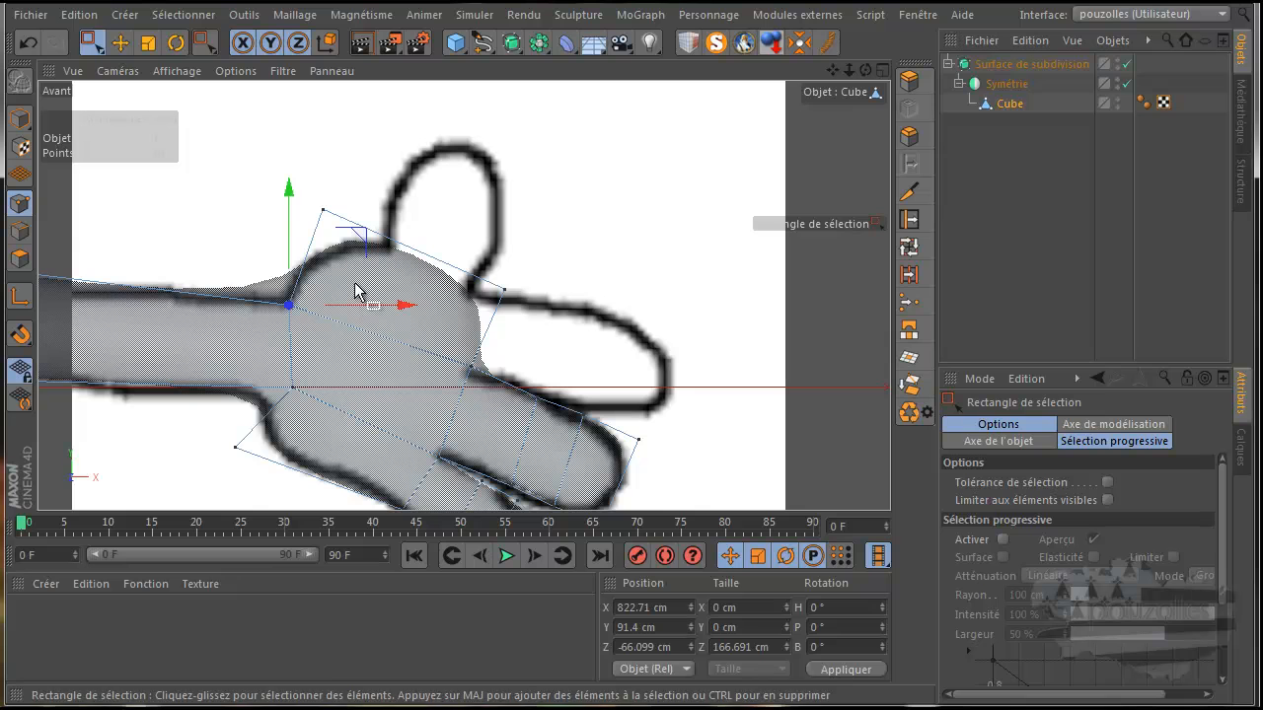
pyautogui.moveTo(359, 235); pyautogui.dragTo(314, 233)
pyautogui.moveTo(394, 185); pyautogui.dragTo(387, 151)
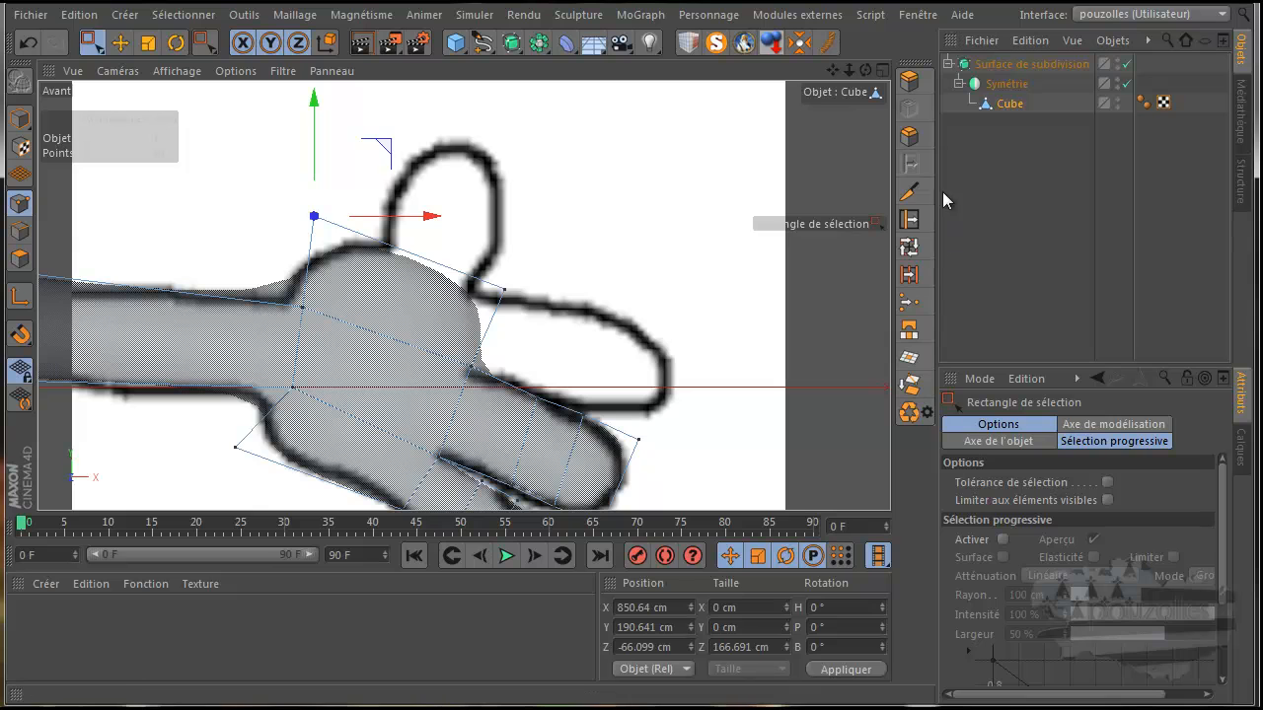
# Add a loop cut across the forearm just before the wrist and shift its lower points slightly back along the arm.
pyautogui.click(909, 192)
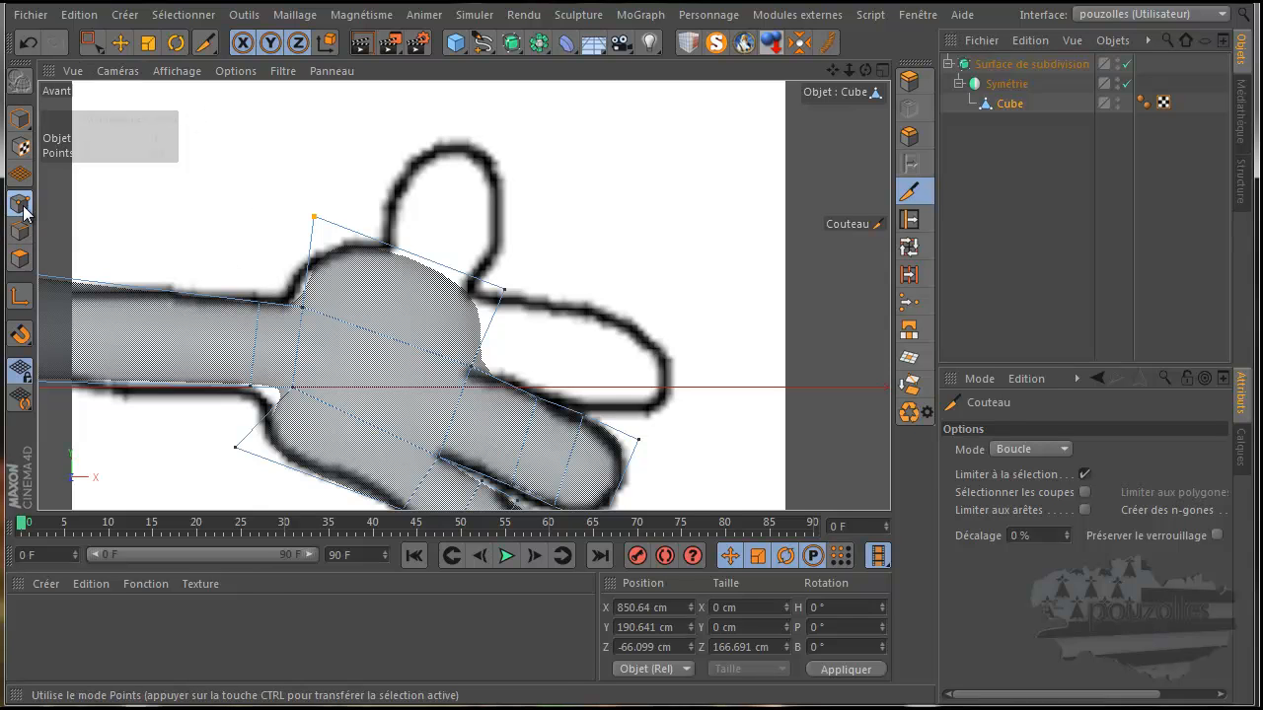
pyautogui.click(91, 44)
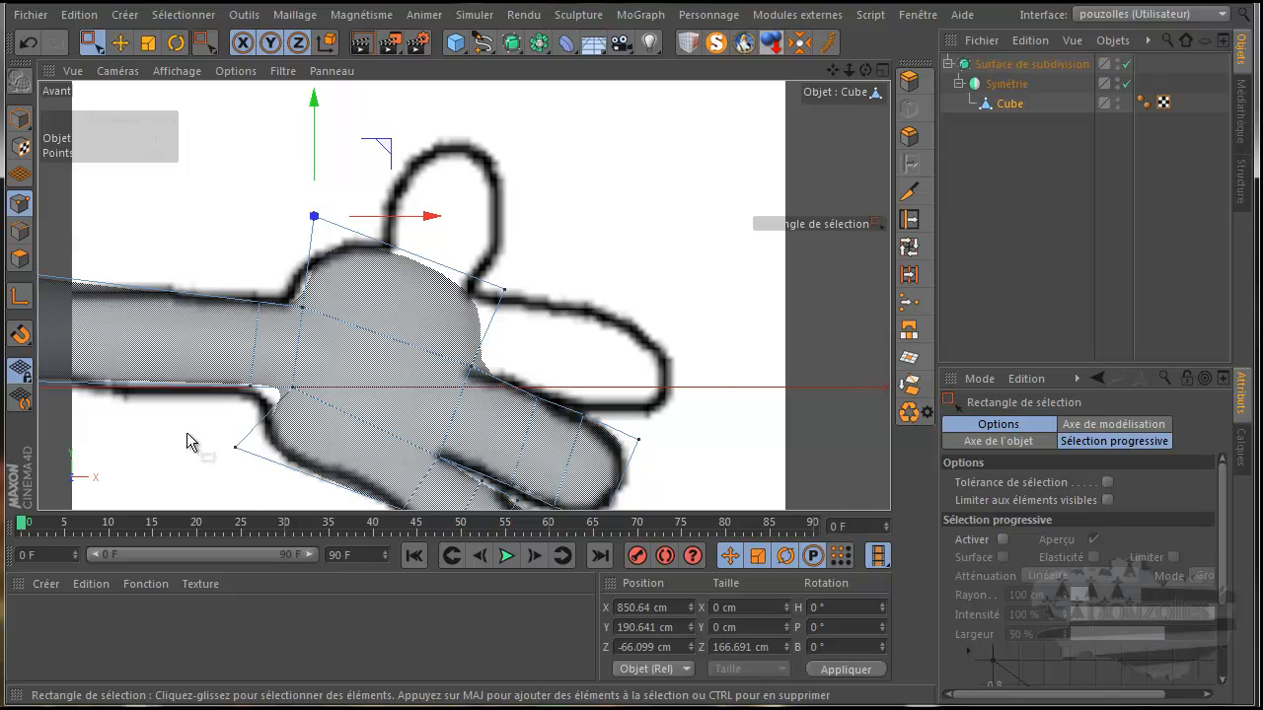
pyautogui.scroll(5, 190, 441)
pyautogui.moveTo(317, 385); pyautogui.dragTo(318, 386)
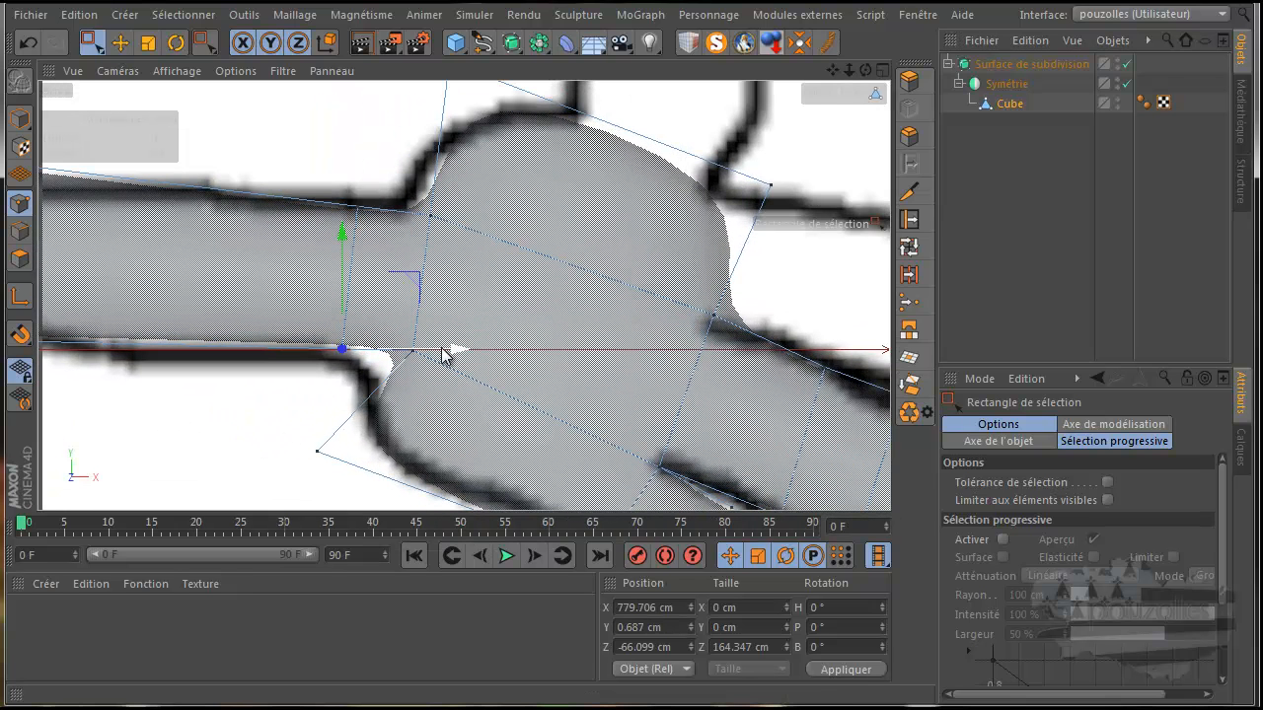
pyautogui.moveTo(449, 353); pyautogui.dragTo(422, 371)
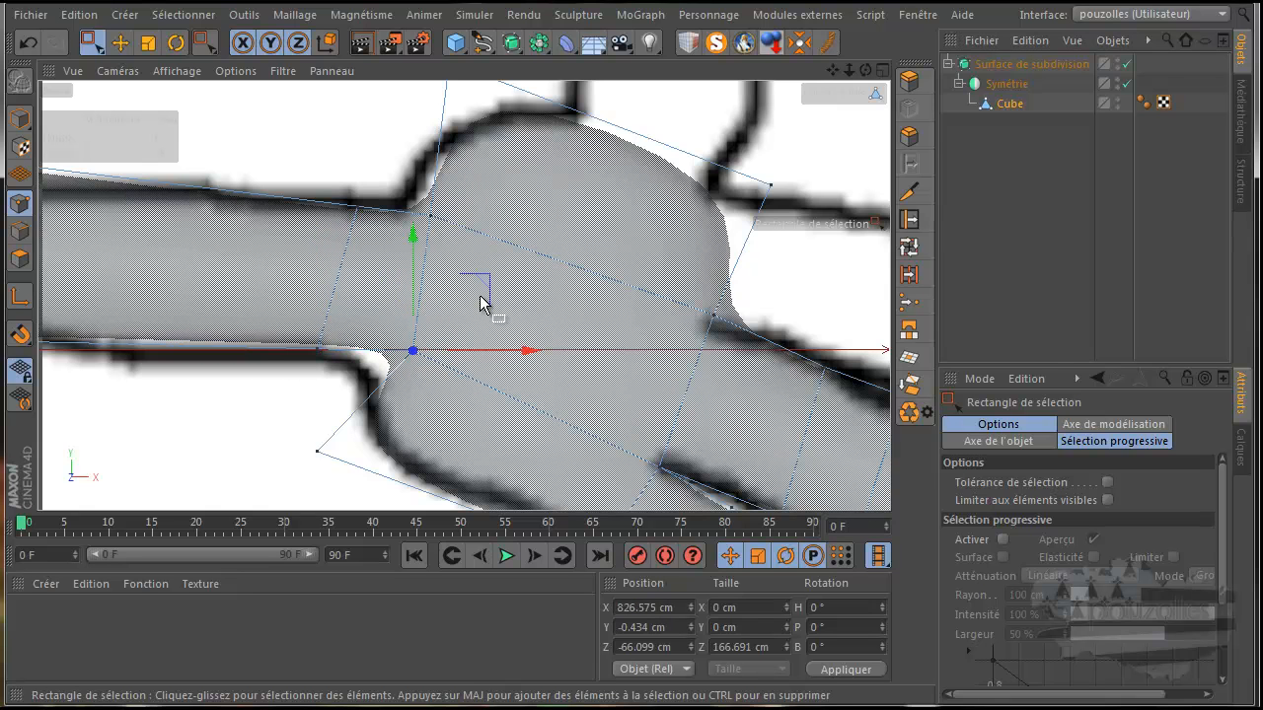
# Adjust the lower wrist points to the drawn palm edge and move the upper wrist pair to about X 820 cm, Y 102 cm.
pyautogui.moveTo(484, 282); pyautogui.dragTo(462, 311)
pyautogui.click(430, 214)
pyautogui.moveTo(494, 153); pyautogui.dragTo(471, 125)
# Lower the thumb block's wrist-side corner points slightly and move its finger-side corner points to about X 1048 cm, Y 103 cm.
pyautogui.moveTo(832, 70); pyautogui.dragTo(632, 403)
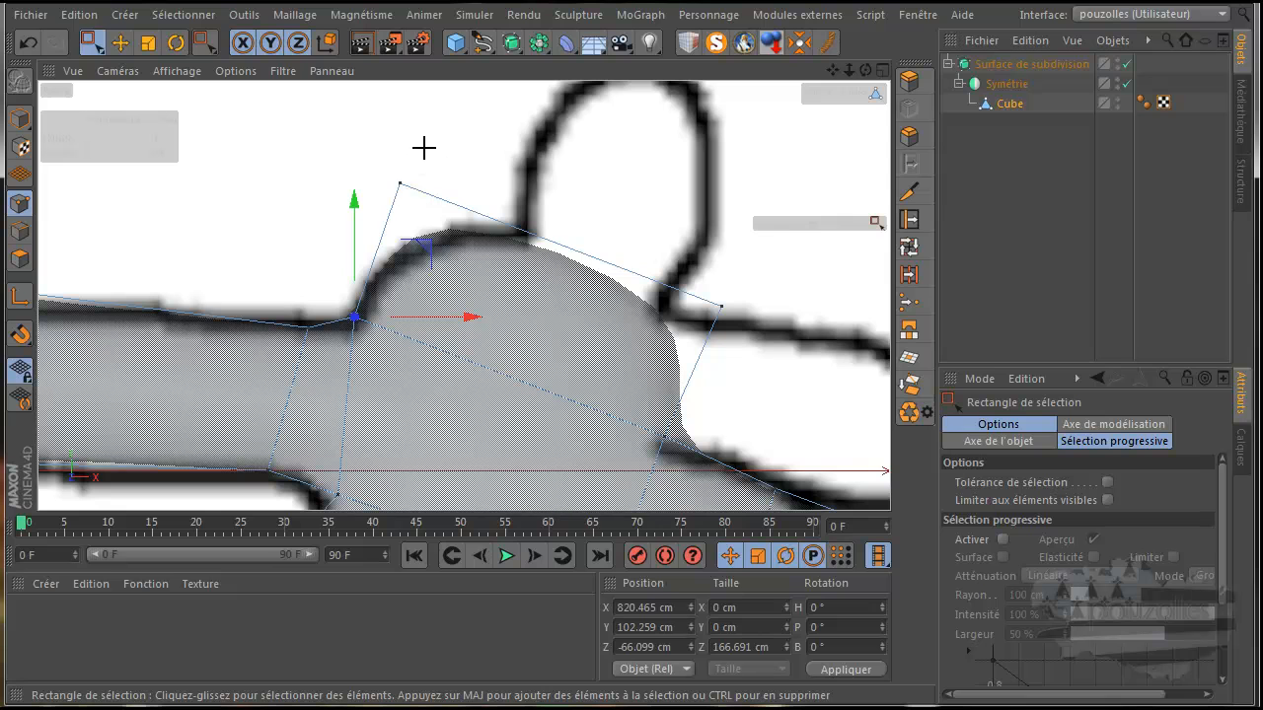
pyautogui.moveTo(423, 147); pyautogui.dragTo(378, 206)
pyautogui.moveTo(402, 113); pyautogui.dragTo(410, 132)
pyautogui.moveTo(712, 321); pyautogui.dragTo(728, 313)
pyautogui.click(794, 242)
pyautogui.moveTo(796, 240); pyautogui.dragTo(775, 256)
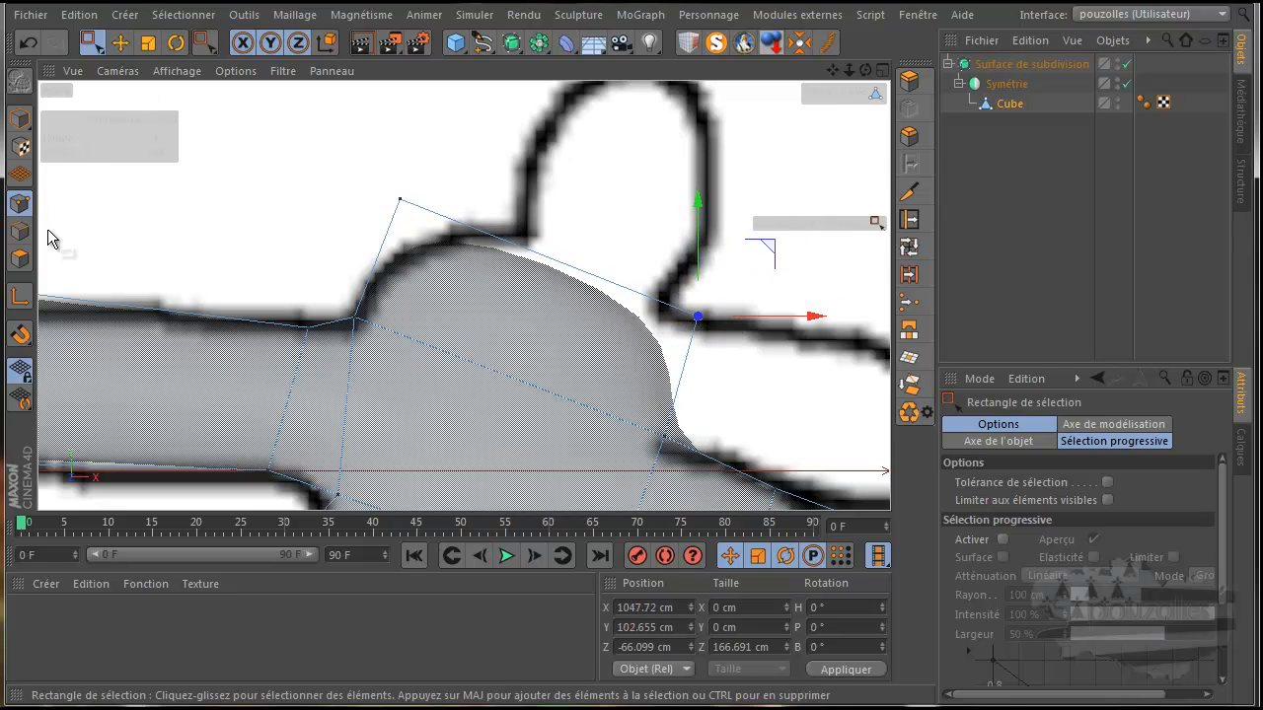
# Extrude the thumb block's top polygon twice up to the drawn thumb tip, the second section 68.2 cm long.
pyautogui.click(20, 257)
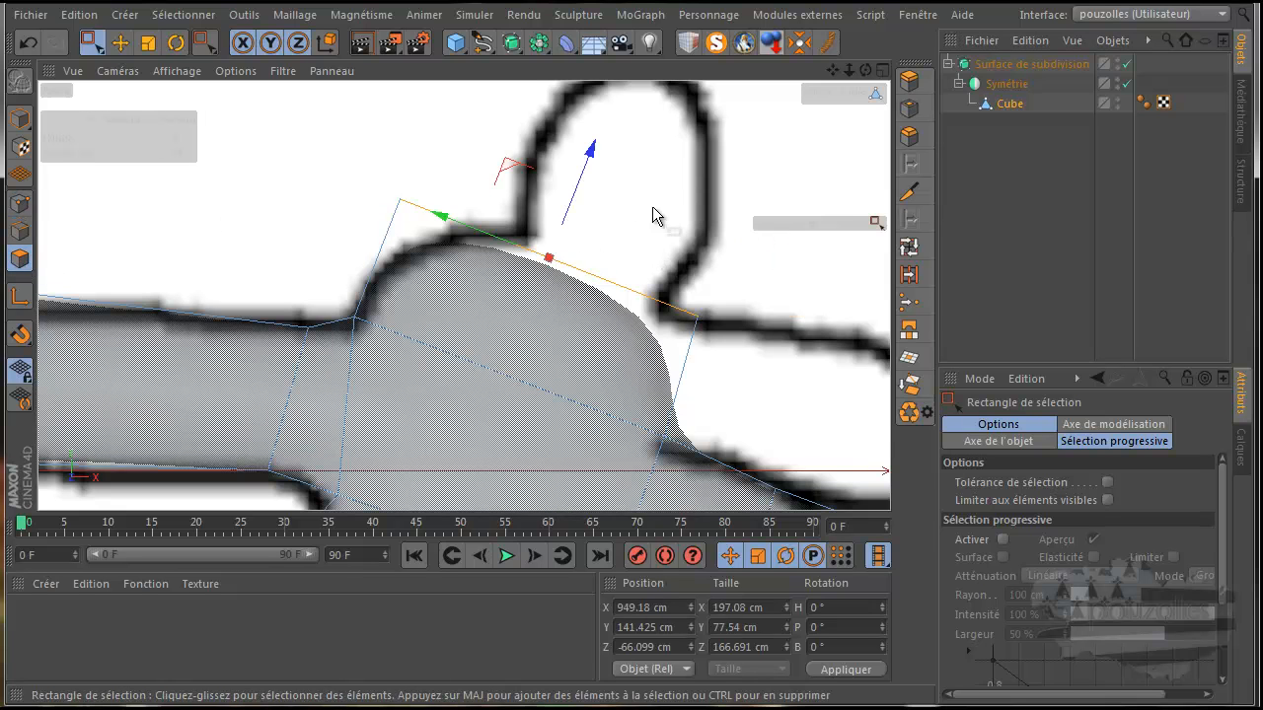
pyautogui.press('d')
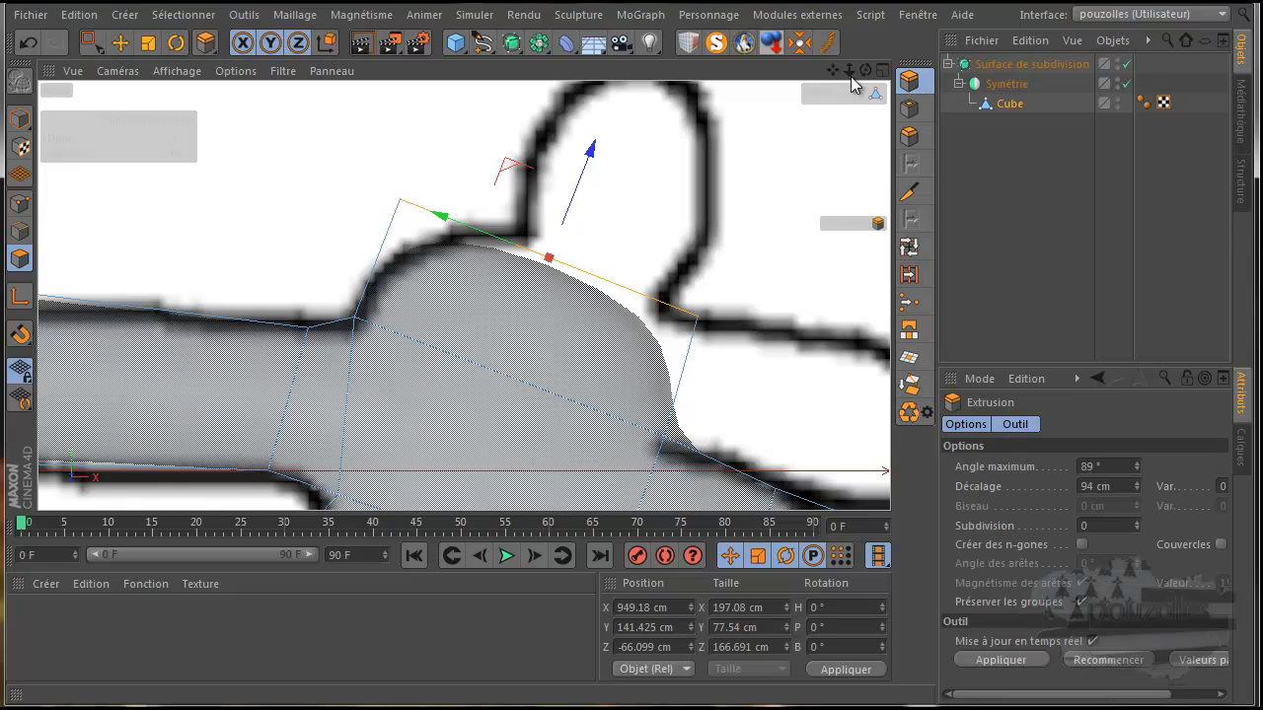
pyautogui.keyDown('alt'); pyautogui.moveTo(611, 405); pyautogui.dragTo(463, 419, button='middle'); pyautogui.keyUp('alt')
pyautogui.moveTo(690, 282); pyautogui.dragTo(651, 400)
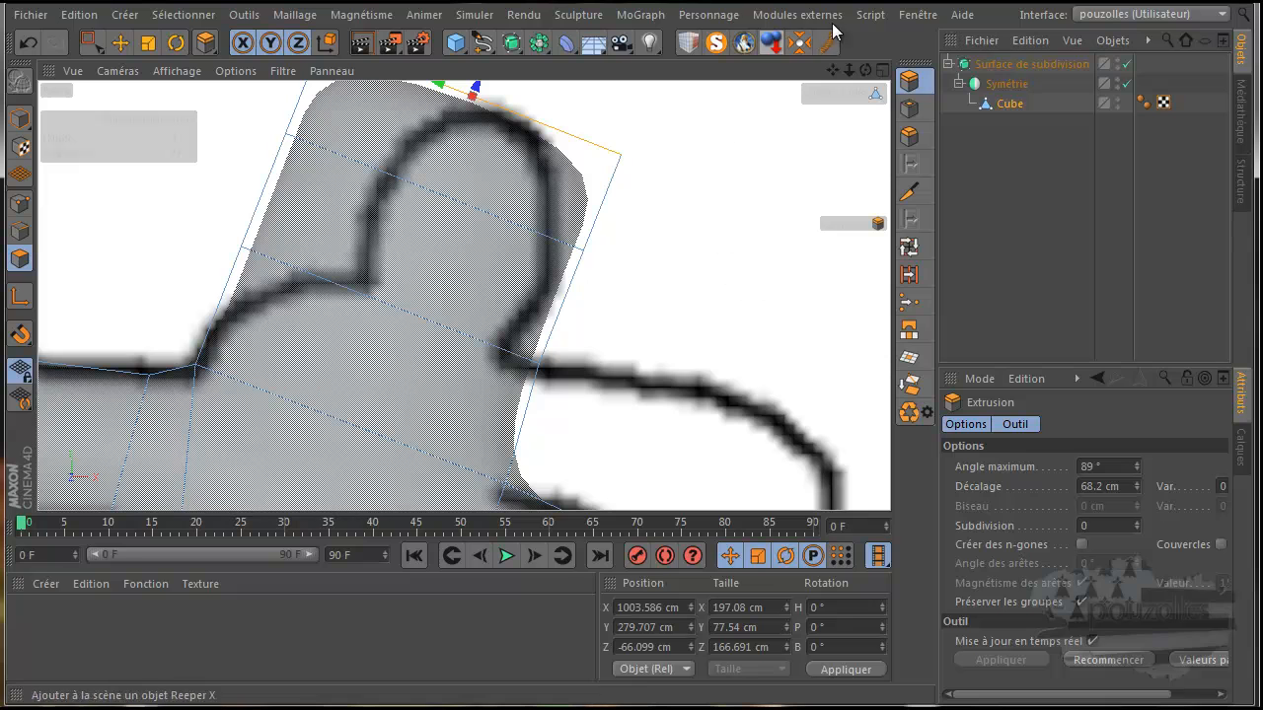
# Move the thumb's wrist-side base points to about X 858 cm, Y 167 cm and the next pair above to about X 956 cm, Y 145 cm.
pyautogui.moveTo(834, 71); pyautogui.dragTo(640, 384)
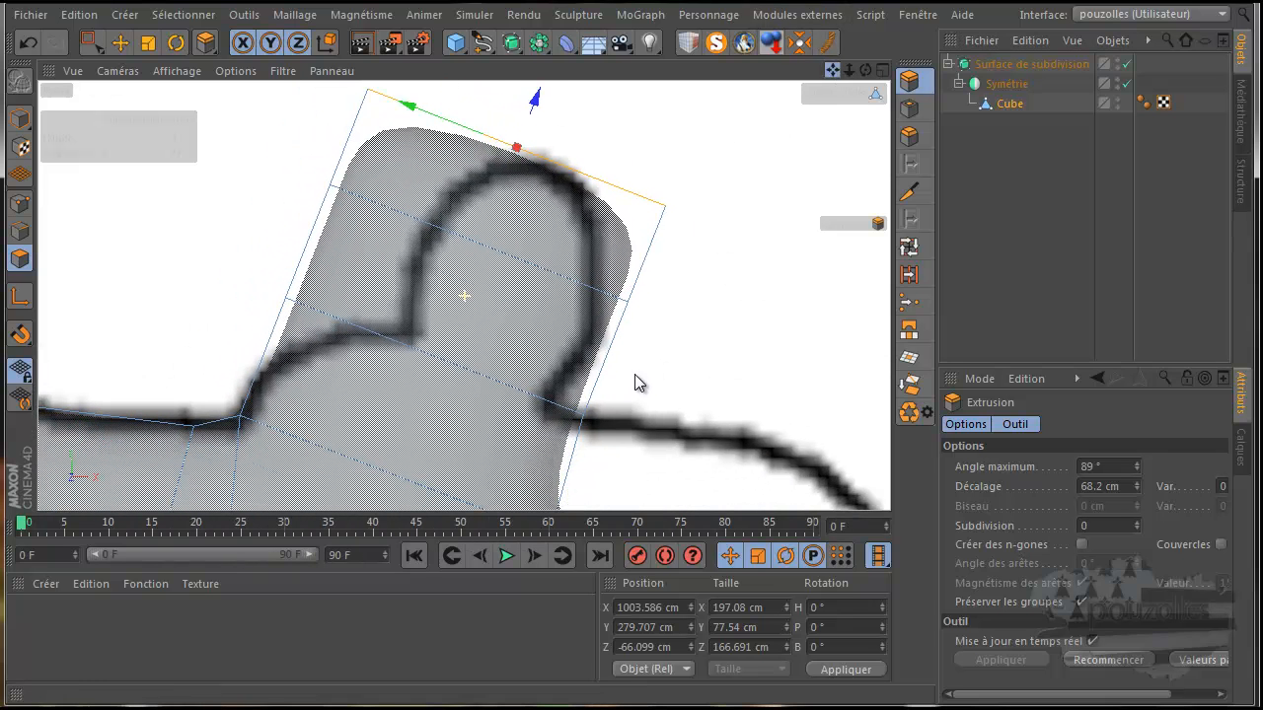
pyautogui.click(92, 42)
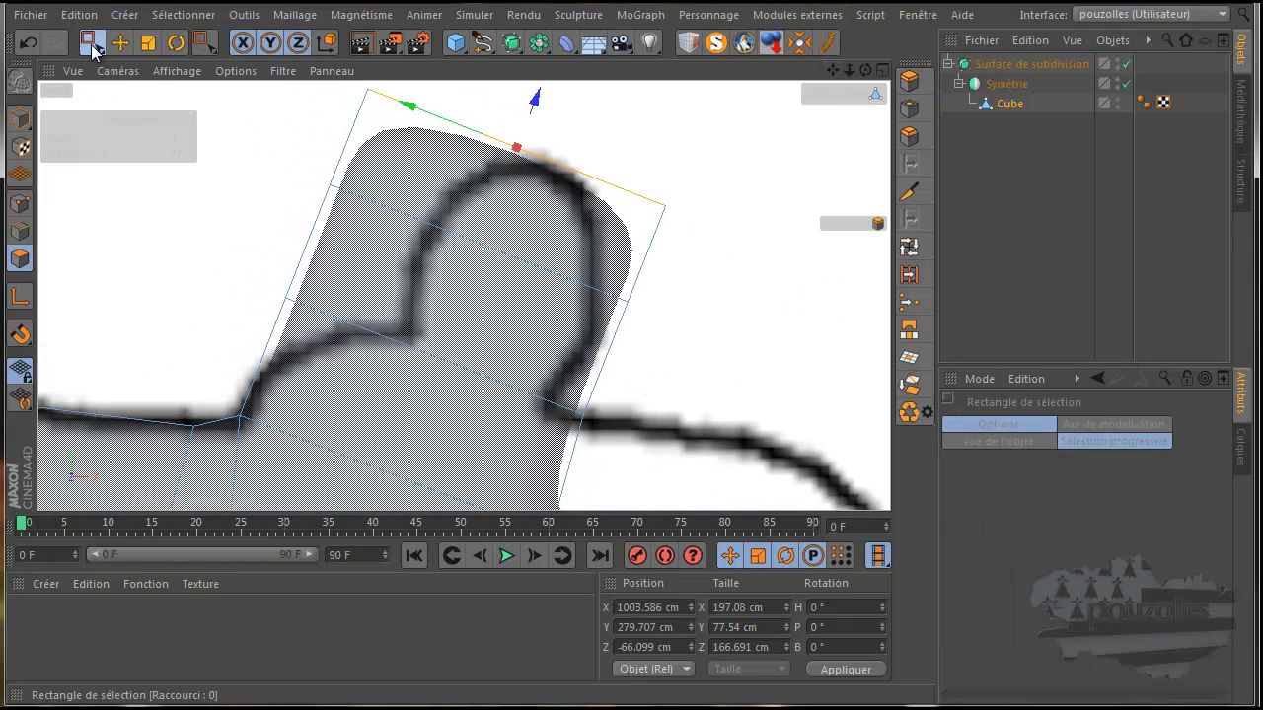
pyautogui.click(23, 204)
pyautogui.moveTo(341, 336); pyautogui.dragTo(439, 310)
pyautogui.moveTo(384, 231)
pyautogui.mouseDown()
pyautogui.moveTo(404, 246)
pyautogui.moveTo(361, 274)
pyautogui.moveTo(370, 246)
pyautogui.mouseUp()
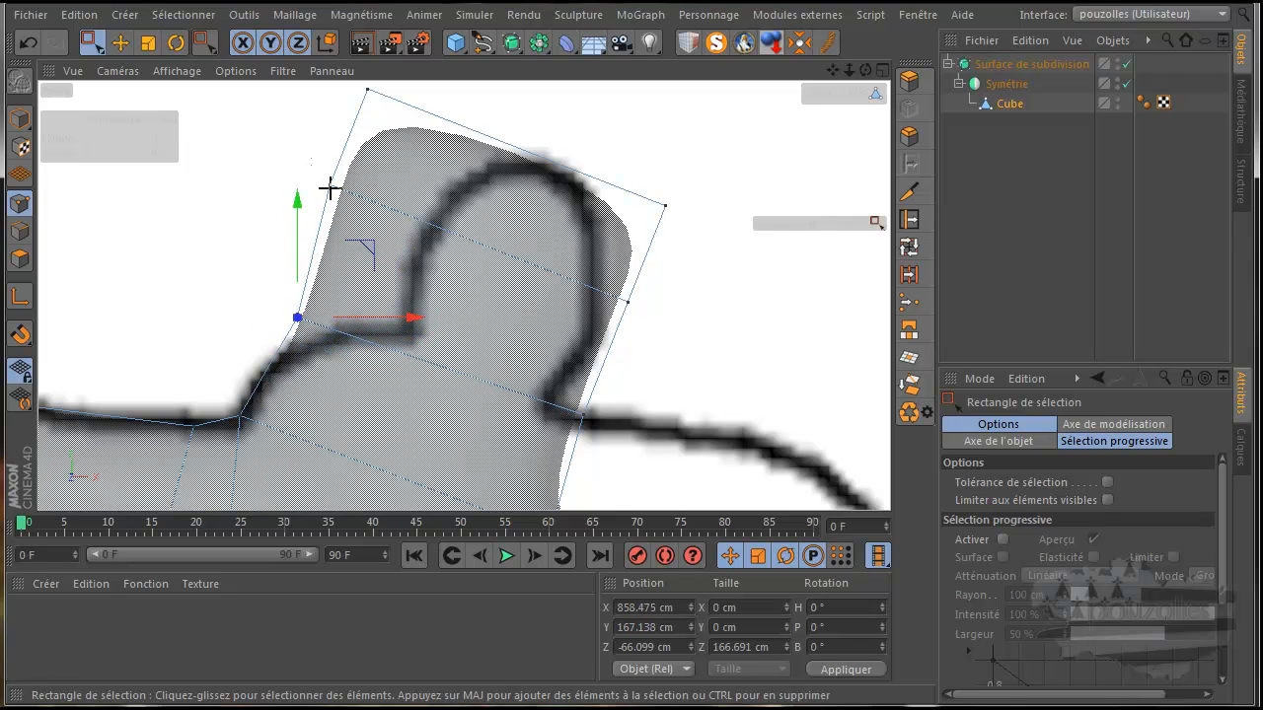
pyautogui.moveTo(391, 182); pyautogui.dragTo(516, 283)
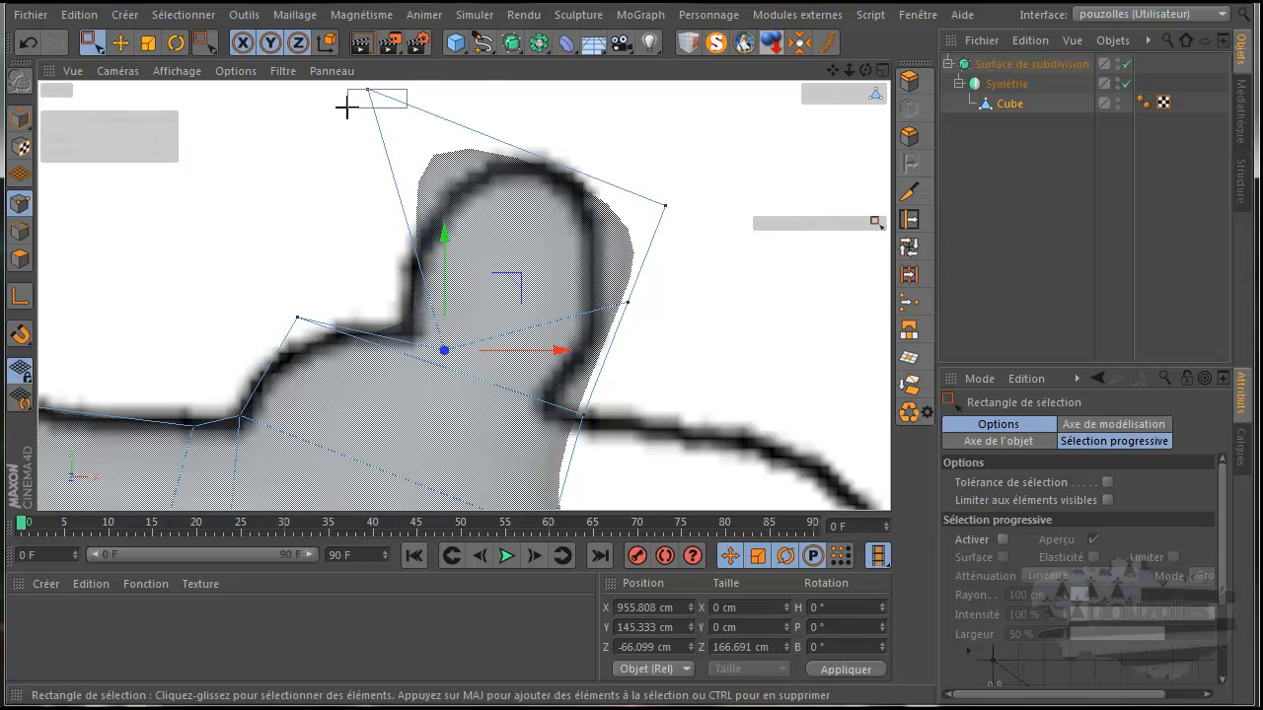
# Move the corner points at the thumb's tip inward to fit the rounded end of the drawn thumb.
pyautogui.moveTo(324, 92); pyautogui.dragTo(416, 97)
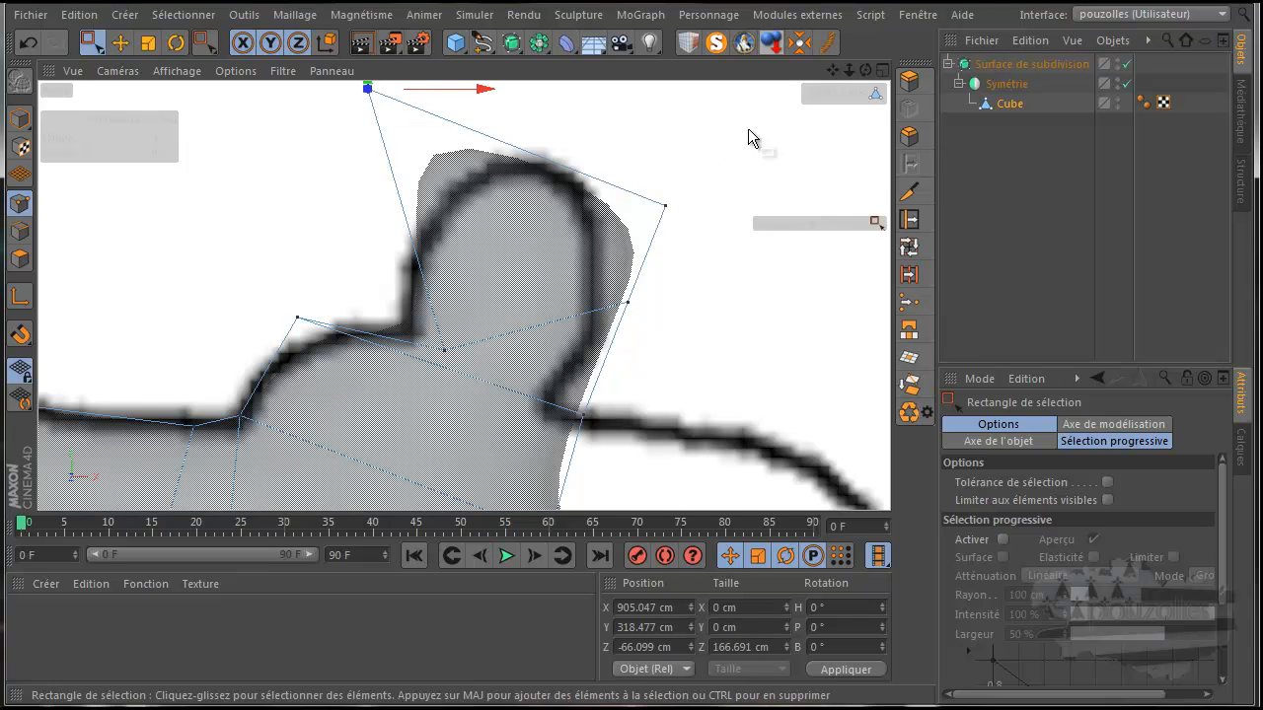
pyautogui.moveTo(833, 70); pyautogui.dragTo(549, 109)
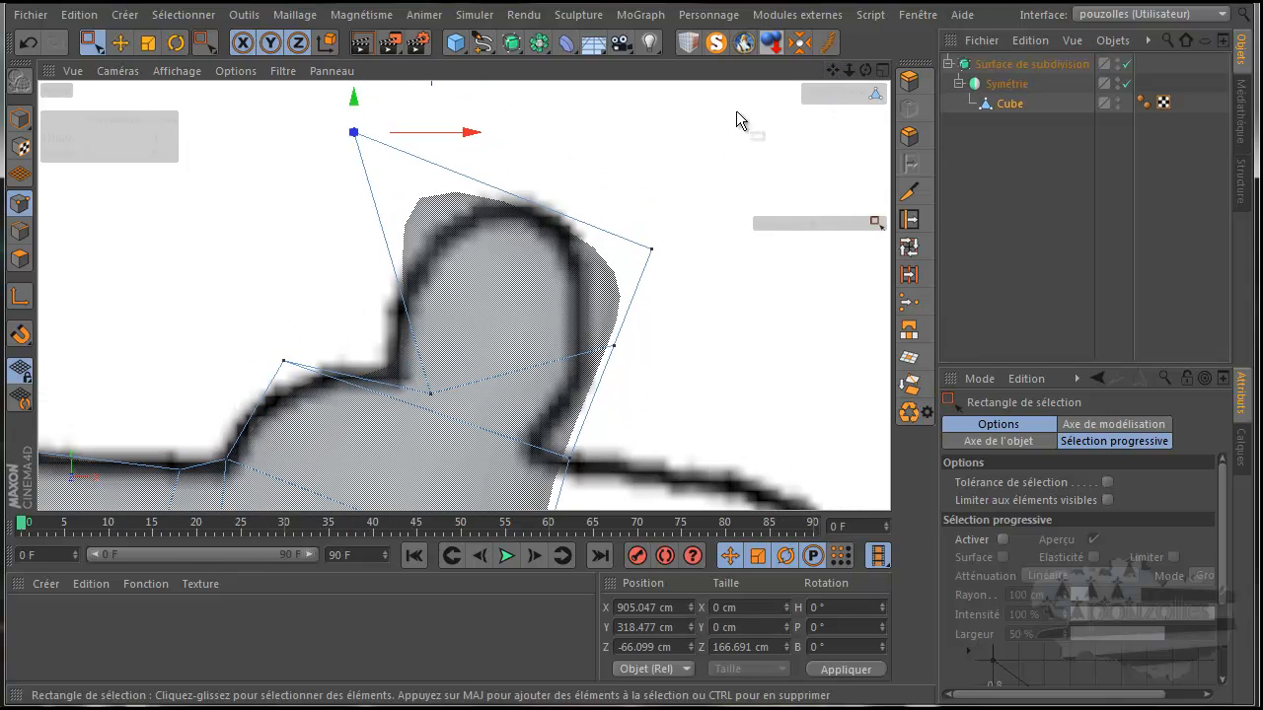
pyautogui.moveTo(833, 70); pyautogui.dragTo(445, 203)
pyautogui.click(423, 485)
pyautogui.moveTo(501, 414); pyautogui.dragTo(483, 408)
pyautogui.moveTo(623, 380); pyautogui.dragTo(623, 379)
pyautogui.moveTo(727, 273); pyautogui.dragTo(650, 203)
pyautogui.moveTo(319, 219); pyautogui.dragTo(441, 296)
pyautogui.moveTo(456, 215); pyautogui.dragTo(449, 249)
# Fit the thumb's finger-side points, placing its base pair near X 1026 cm, Y 103 cm and the pair below near X 1020 cm, Y 12 cm.
pyautogui.moveTo(831, 70); pyautogui.dragTo(612, 267)
pyautogui.moveTo(520, 222); pyautogui.dragTo(582, 143)
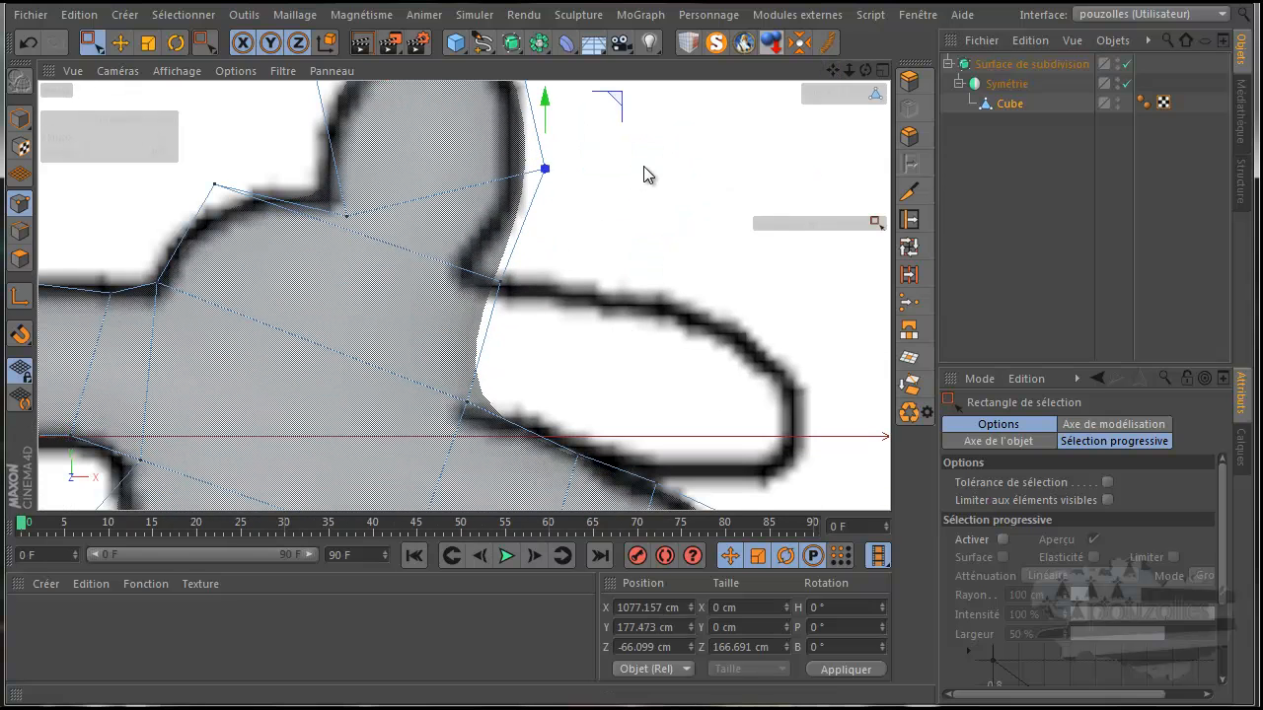
pyautogui.moveTo(644, 175); pyautogui.dragTo(553, 284)
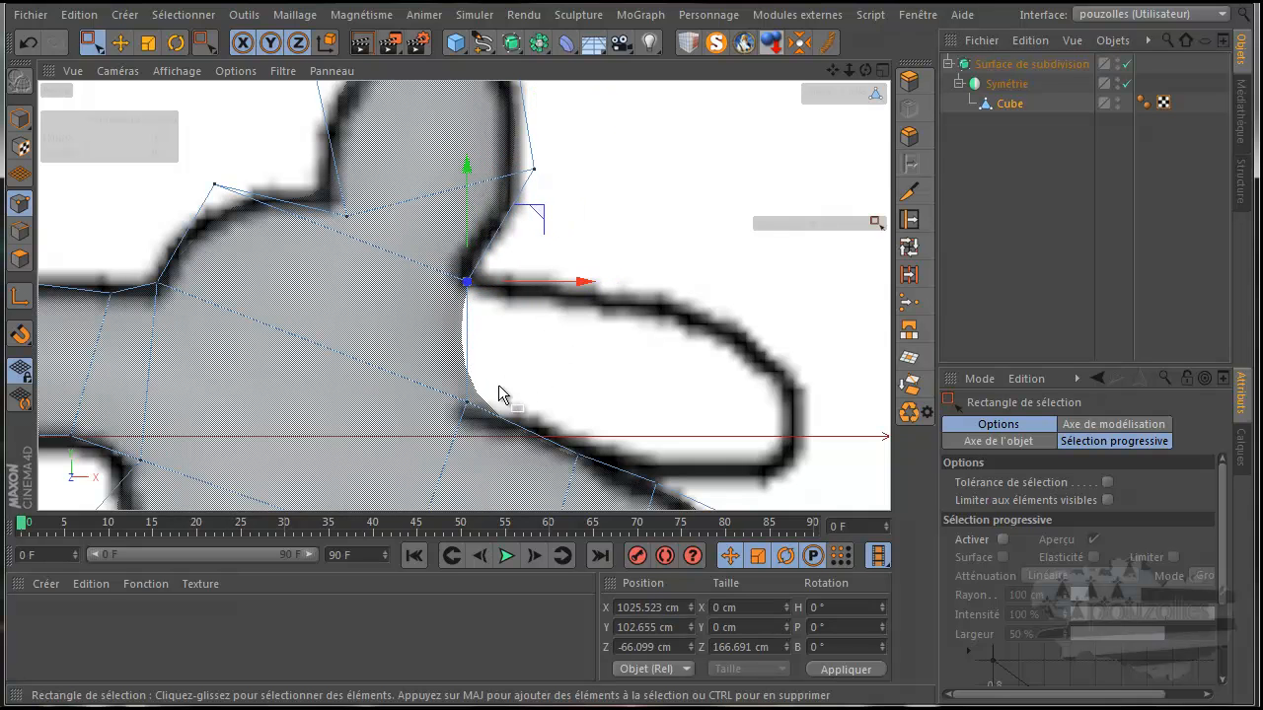
pyautogui.click(469, 412)
pyautogui.moveTo(539, 341); pyautogui.dragTo(528, 354)
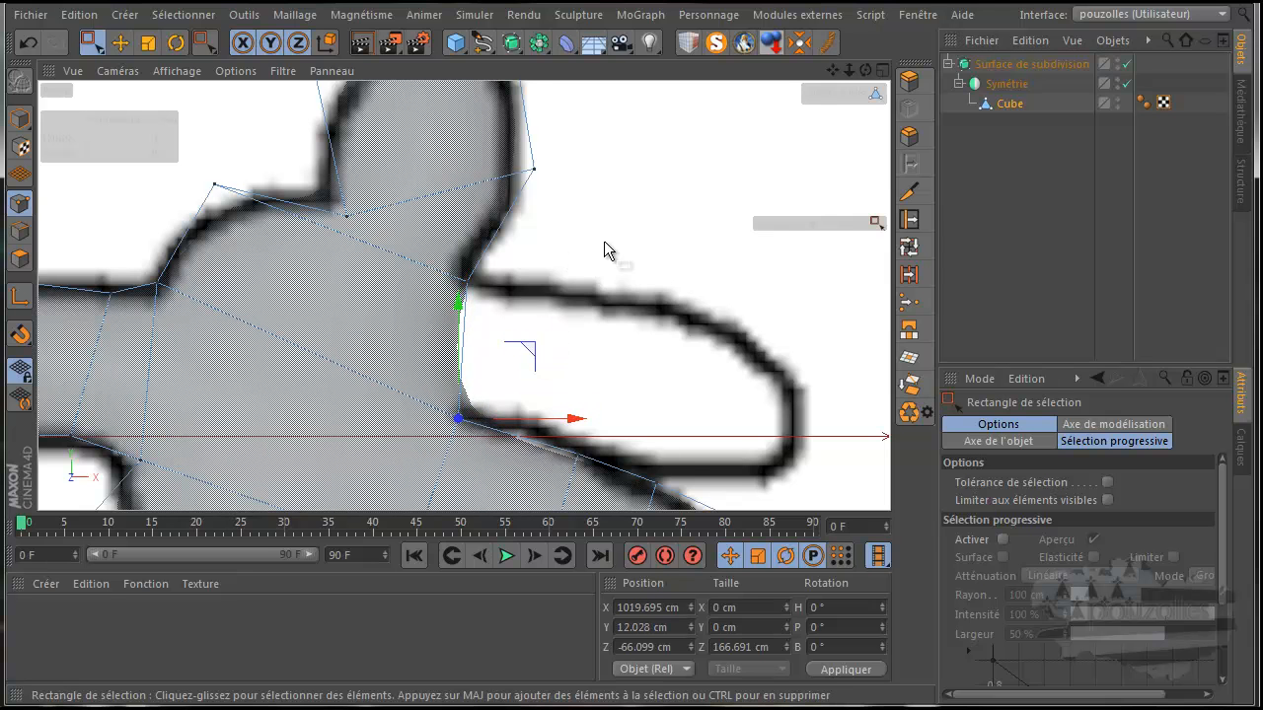
# Extrude the palm polygon between the thumb and the adjacent finger three times along the drawn index finger, the last section 76.5 cm long.
pyautogui.scroll(-2, 604, 251)
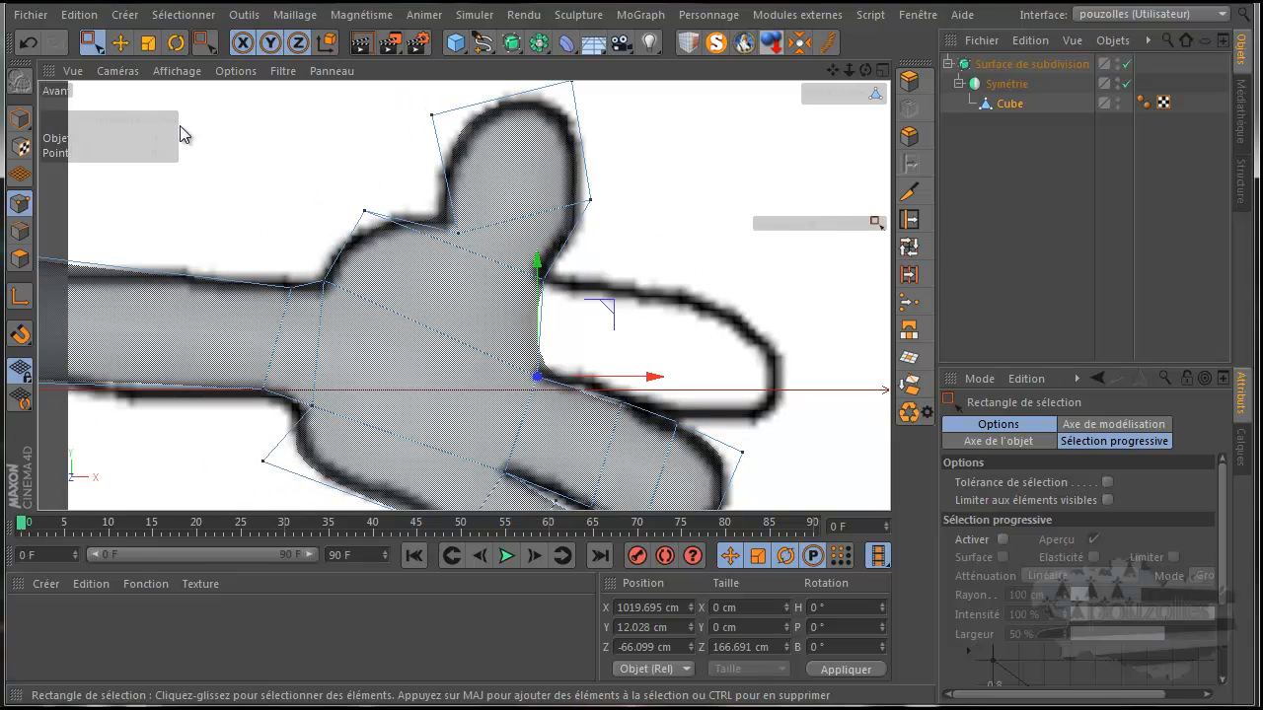
pyautogui.click(20, 258)
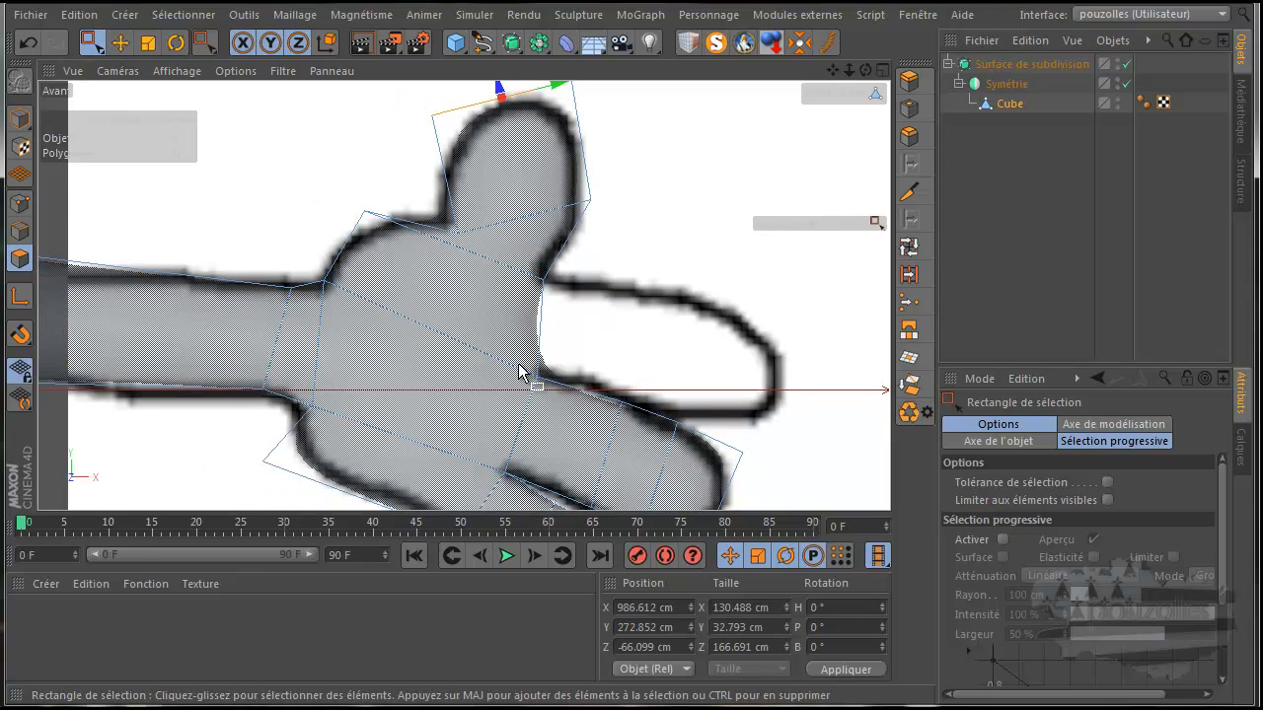
pyautogui.click(538, 326)
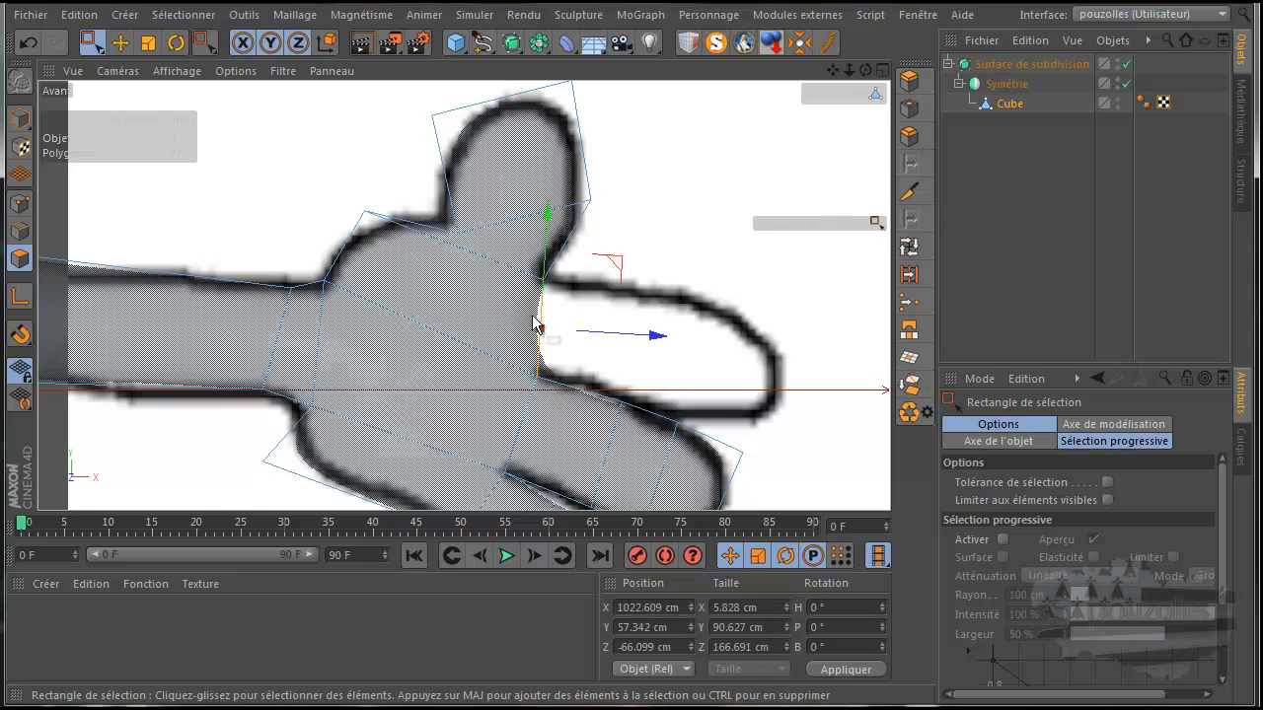
pyautogui.click(910, 81)
pyautogui.moveTo(642, 394)
pyautogui.mouseDown()
pyautogui.moveTo(678, 395)
pyautogui.moveTo(633, 393)
pyautogui.mouseUp()
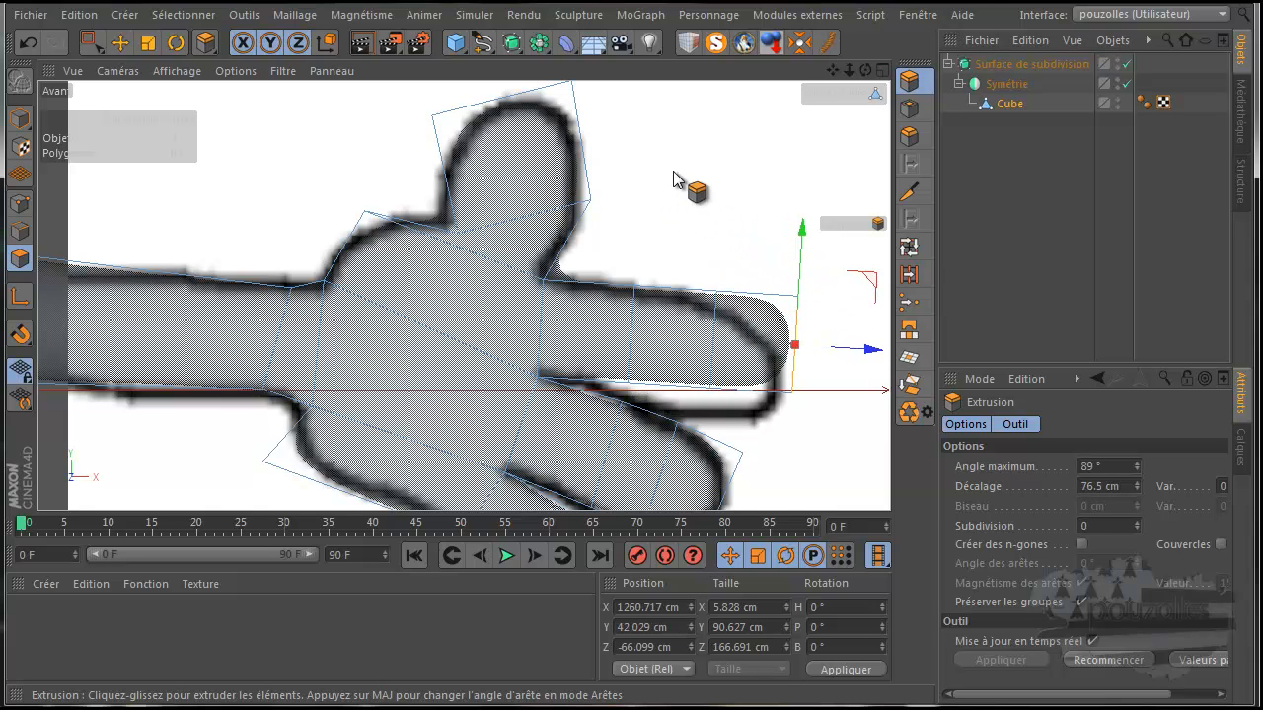
# Move the index finger's lower point pairs onto the drawn outline, the first near X 1102 cm, Y -4.5 cm and the tip near X 1254 cm, Y -29 cm.
pyautogui.moveTo(836, 72); pyautogui.dragTo(779, 0)
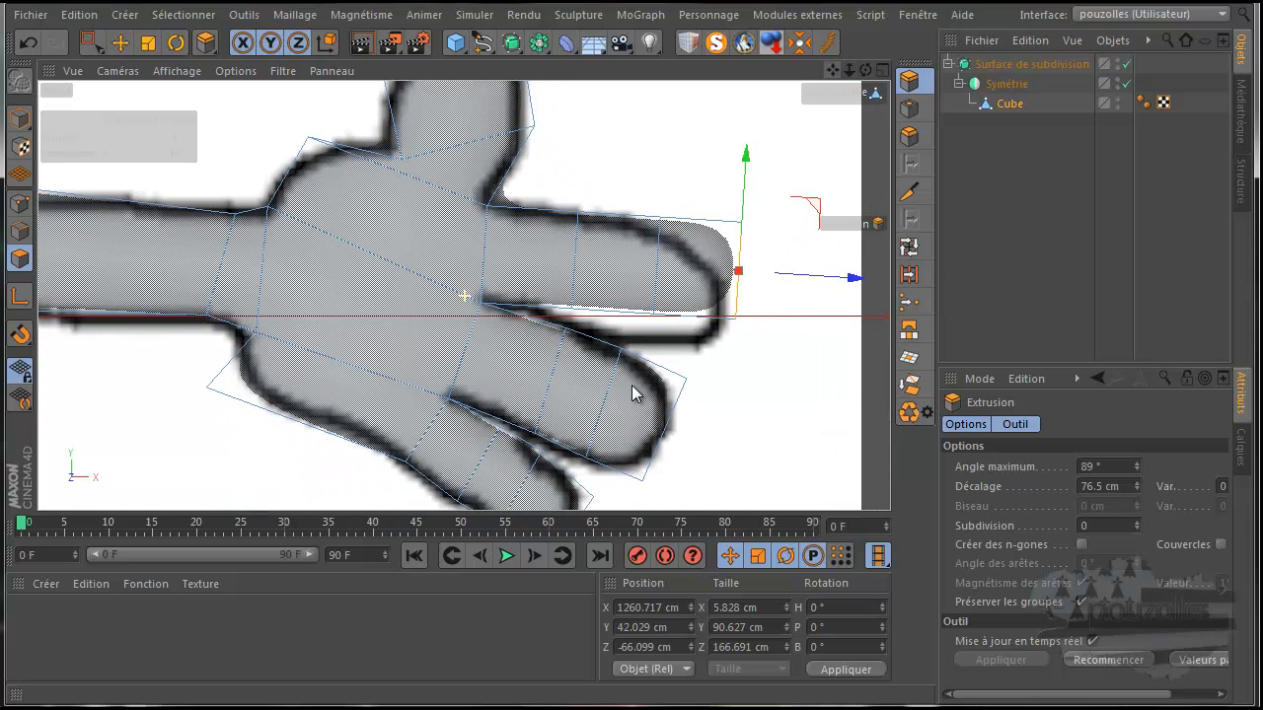
pyautogui.click(91, 45)
pyautogui.click(20, 203)
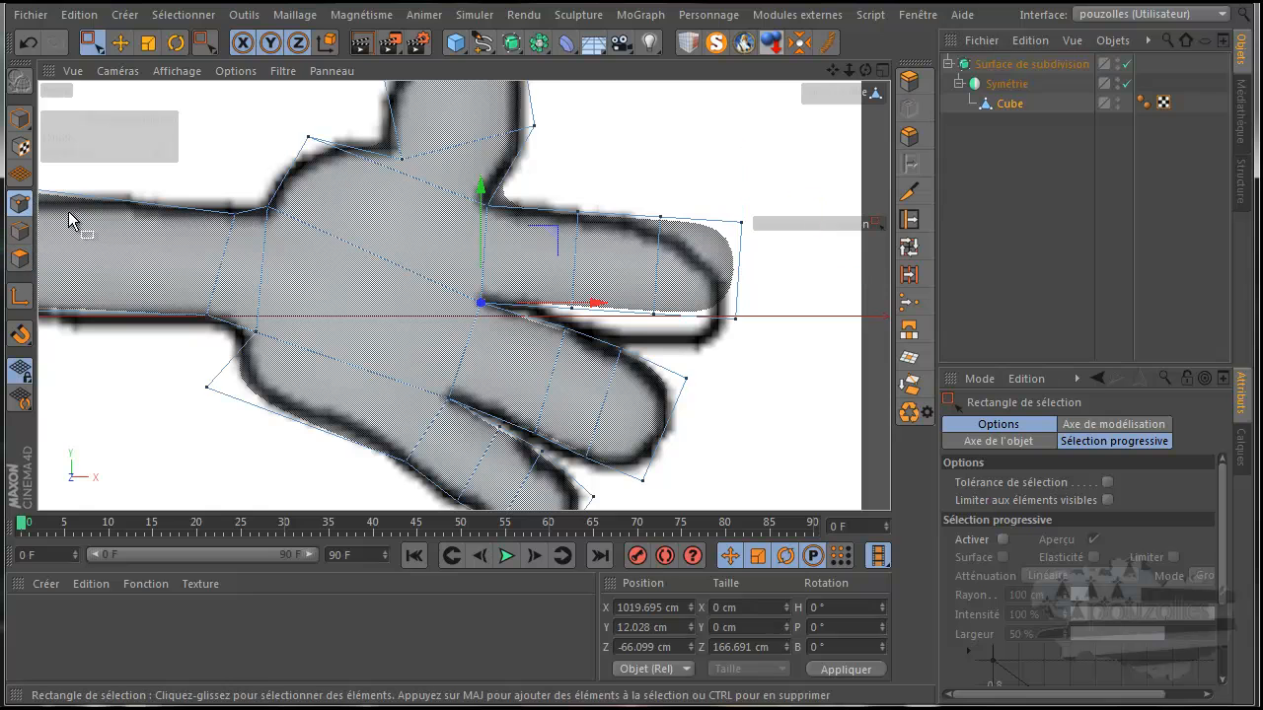
pyautogui.moveTo(567, 315); pyautogui.dragTo(569, 314)
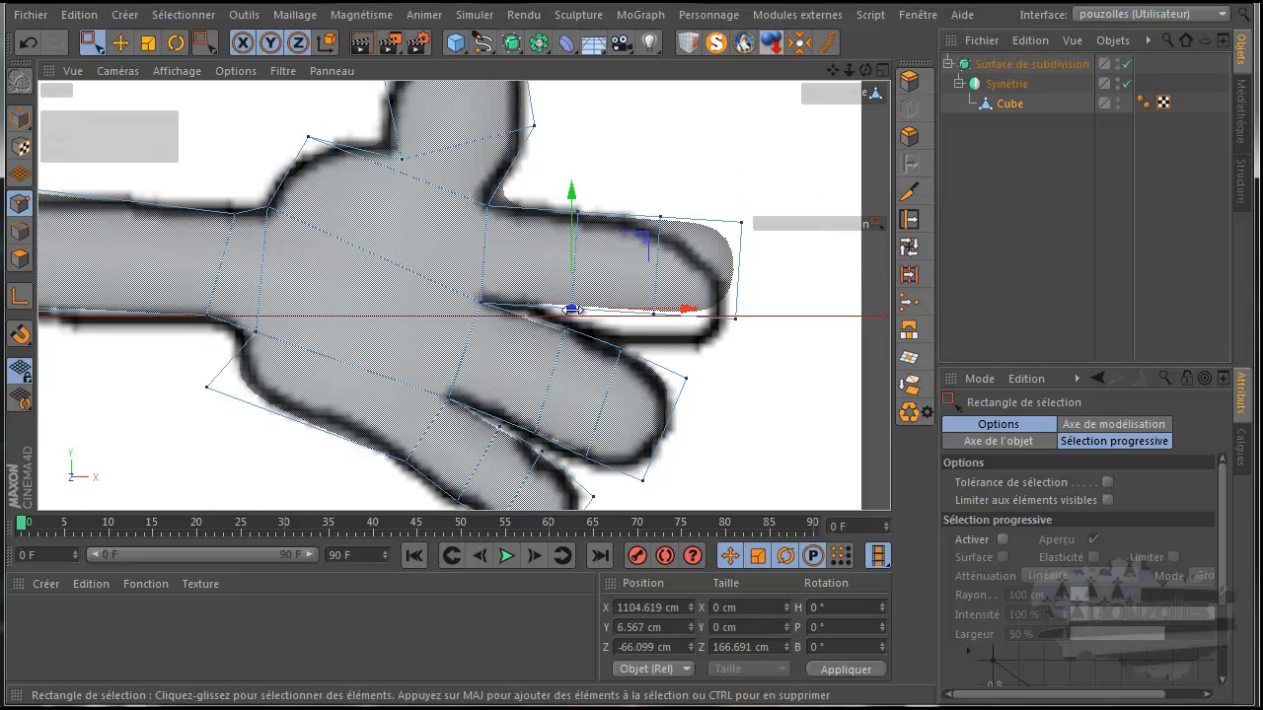
pyautogui.moveTo(642, 243); pyautogui.dragTo(640, 252)
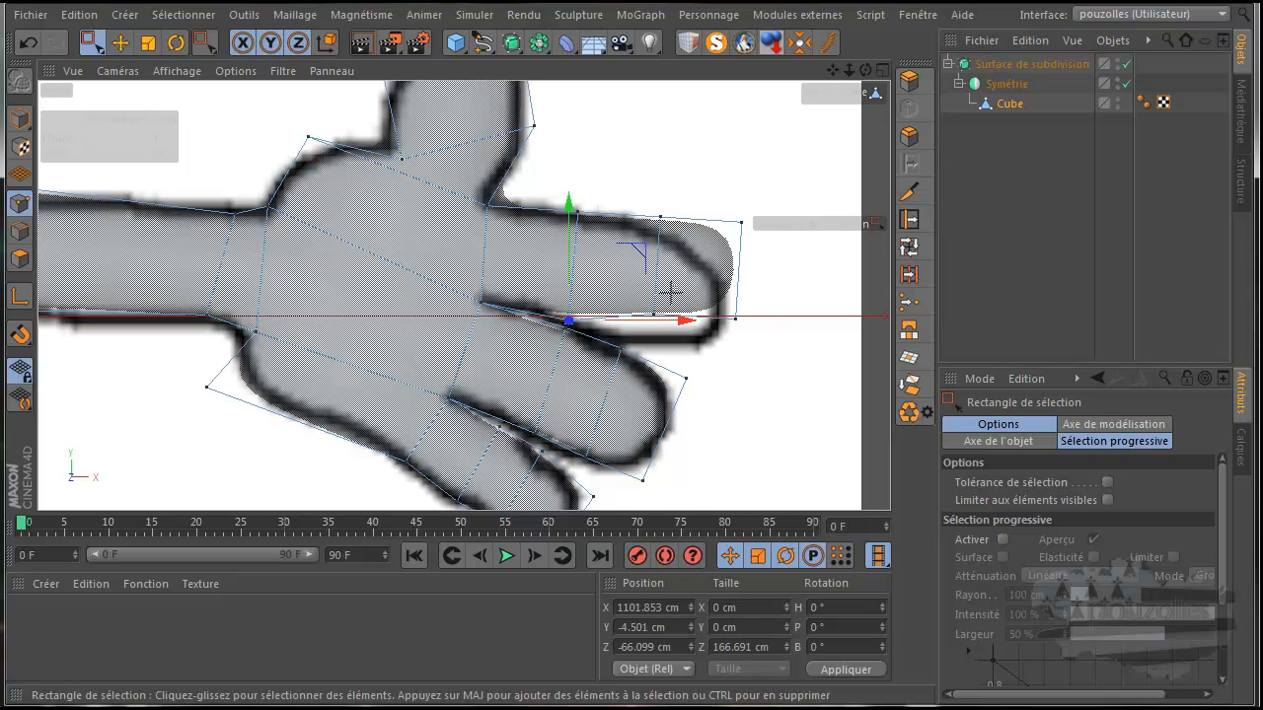
pyautogui.moveTo(726, 253); pyautogui.dragTo(715, 284)
pyautogui.moveTo(803, 263); pyautogui.dragTo(806, 287)
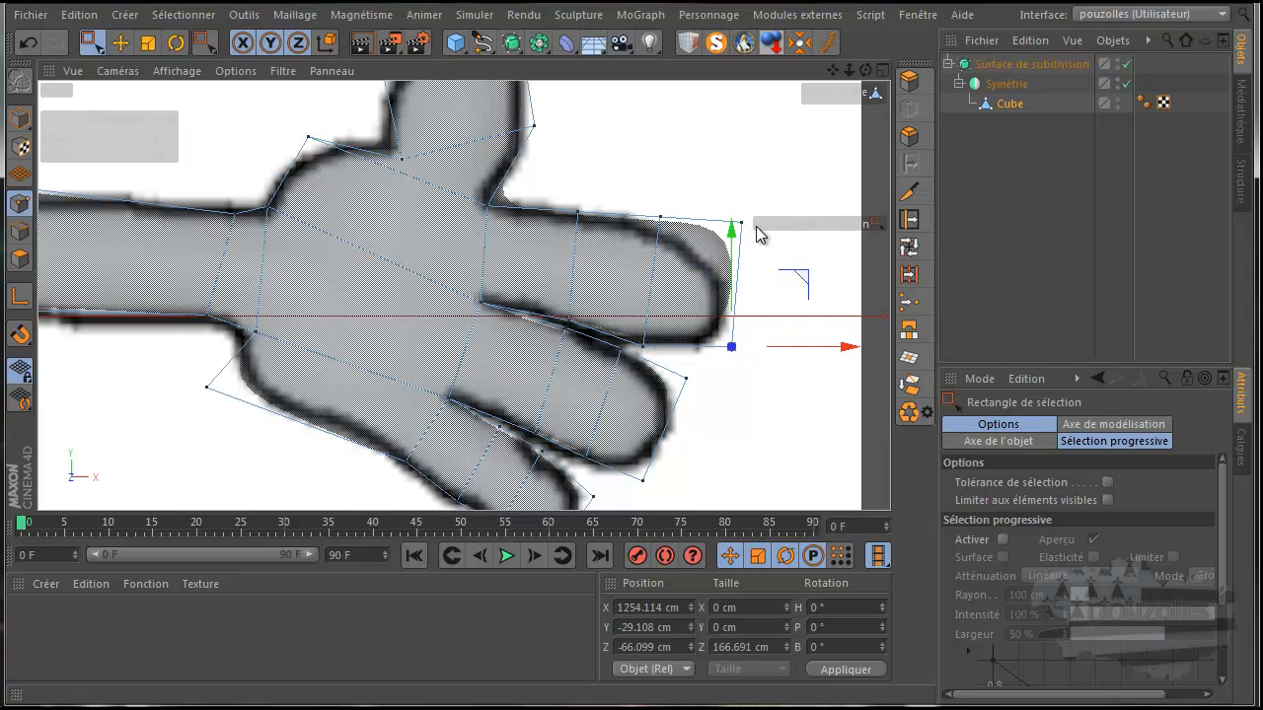
# Move the index finger's upper tip points to about X 1244 cm, Y 50 cm and the pair before them to about X 1187 cm, Y 81 cm.
pyautogui.moveTo(724, 254); pyautogui.dragTo(723, 255)
pyautogui.moveTo(823, 155); pyautogui.dragTo(796, 196)
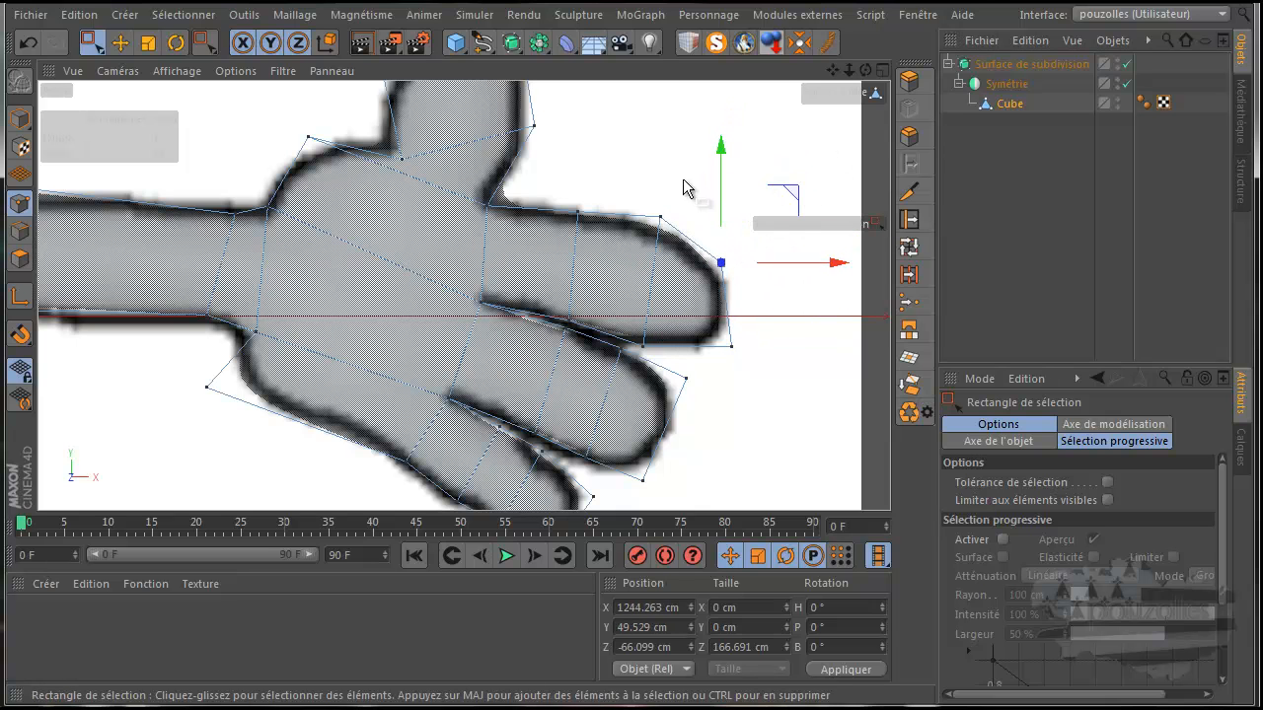
pyautogui.moveTo(640, 249); pyautogui.dragTo(640, 249)
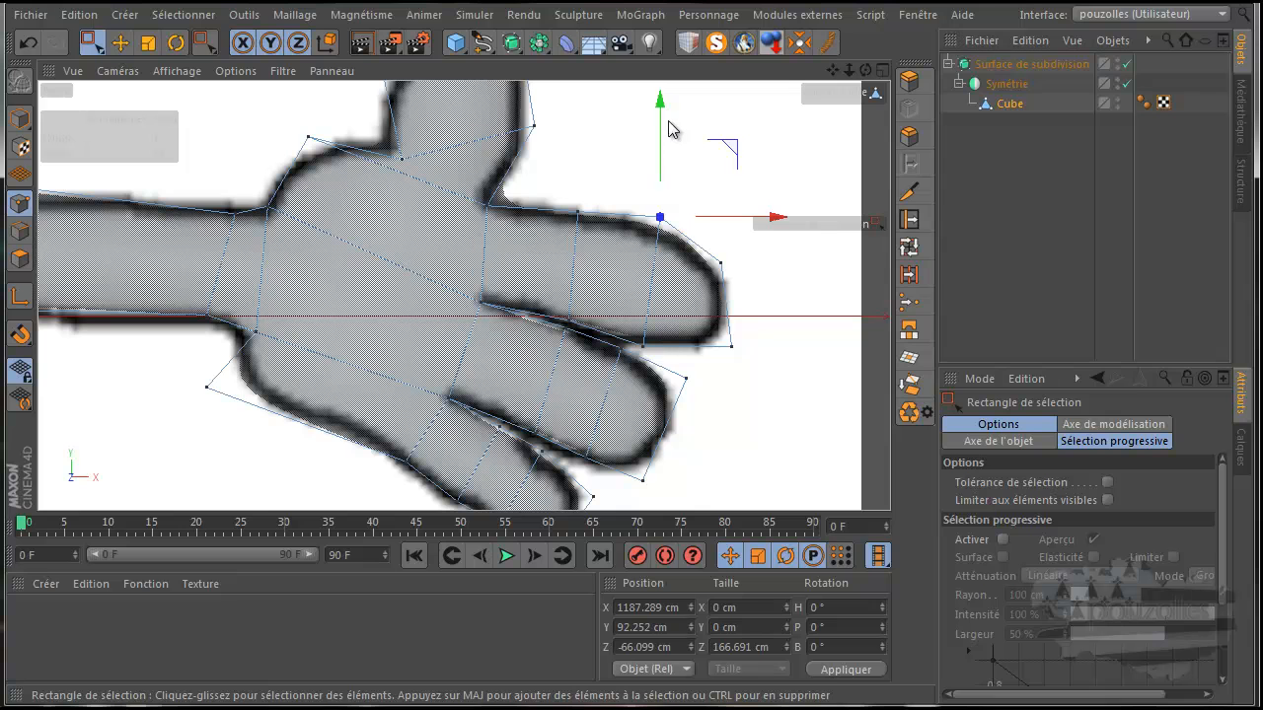
pyautogui.moveTo(662, 112); pyautogui.dragTo(656, 129)
pyautogui.scroll(-5, 332, 257)
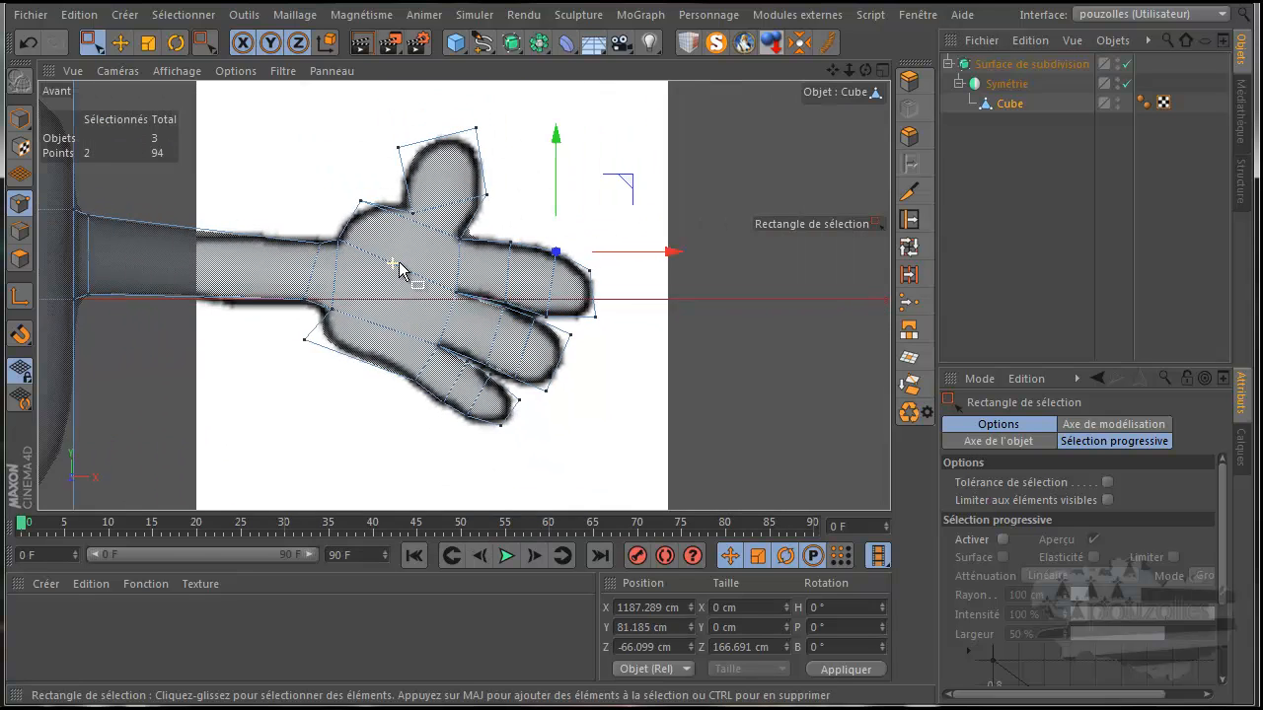
# Turn off X-ray on the subdivision surface and display the perspective view with Gouraud shading without lines.
pyautogui.middleClick(124, 373)
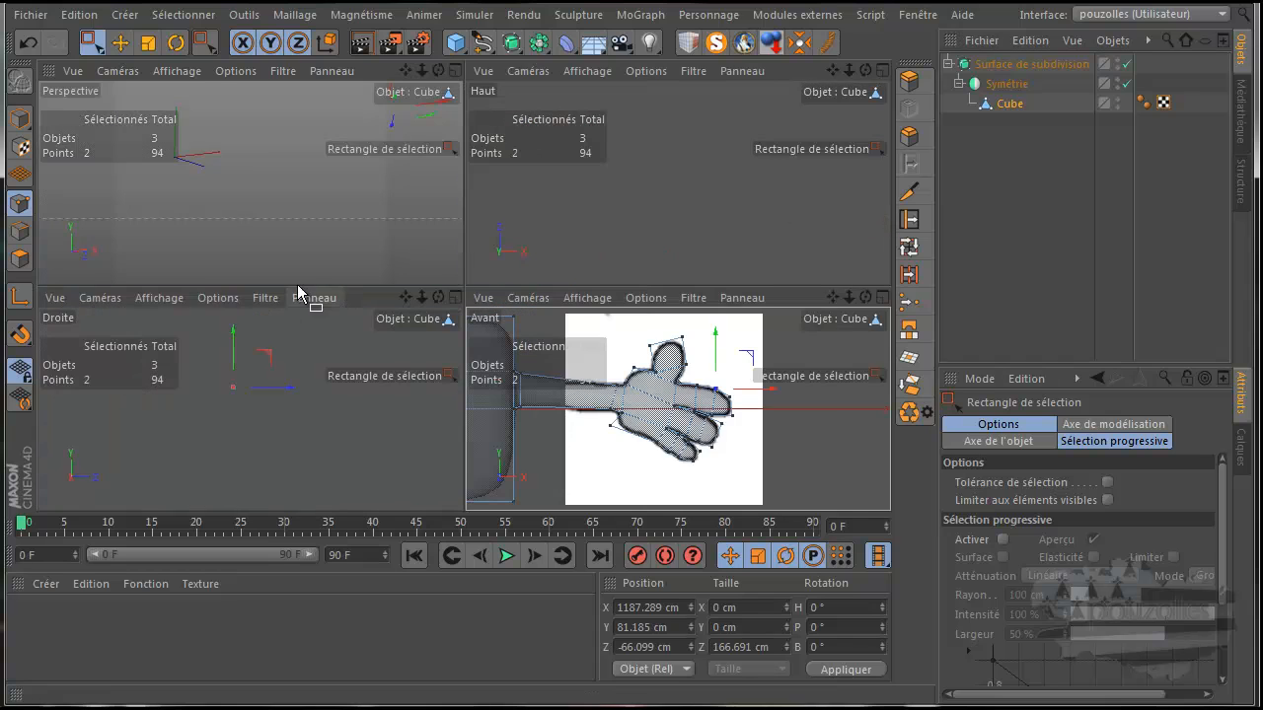
pyautogui.middleClick(317, 256)
pyautogui.scroll(-4, 793, 203)
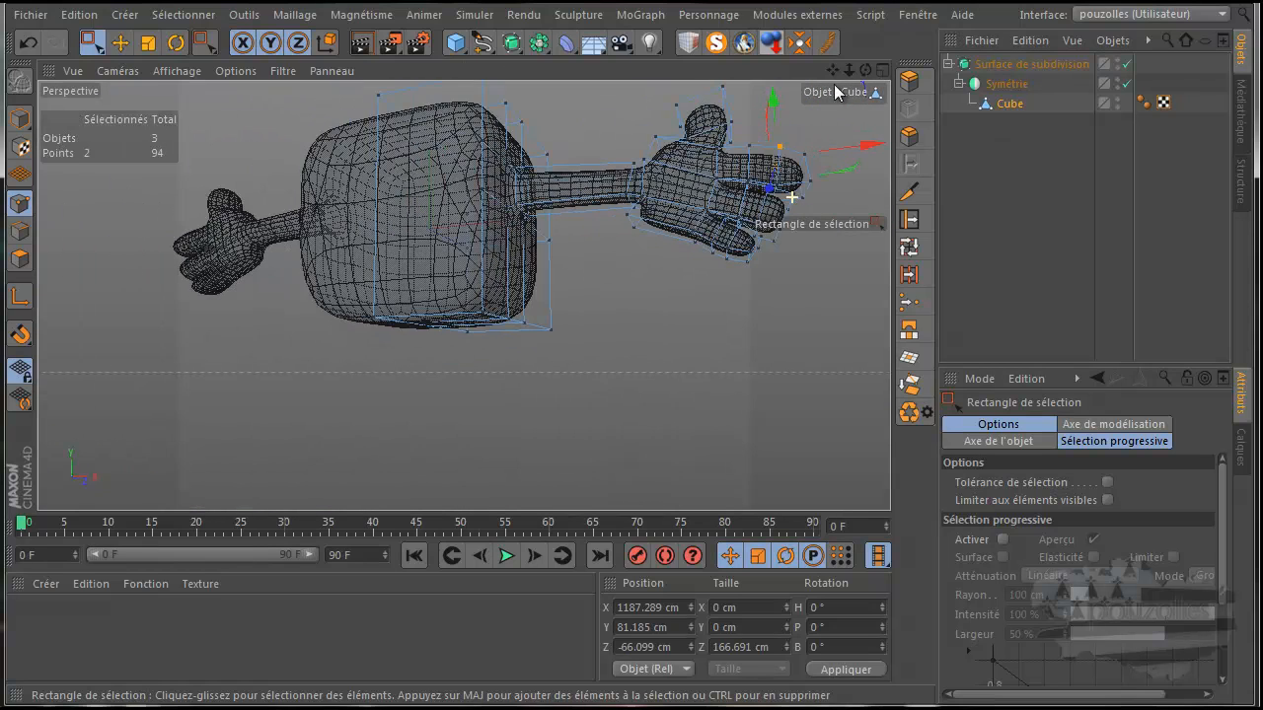
pyautogui.moveTo(833, 70); pyautogui.dragTo(630, 389)
pyautogui.click(990, 180)
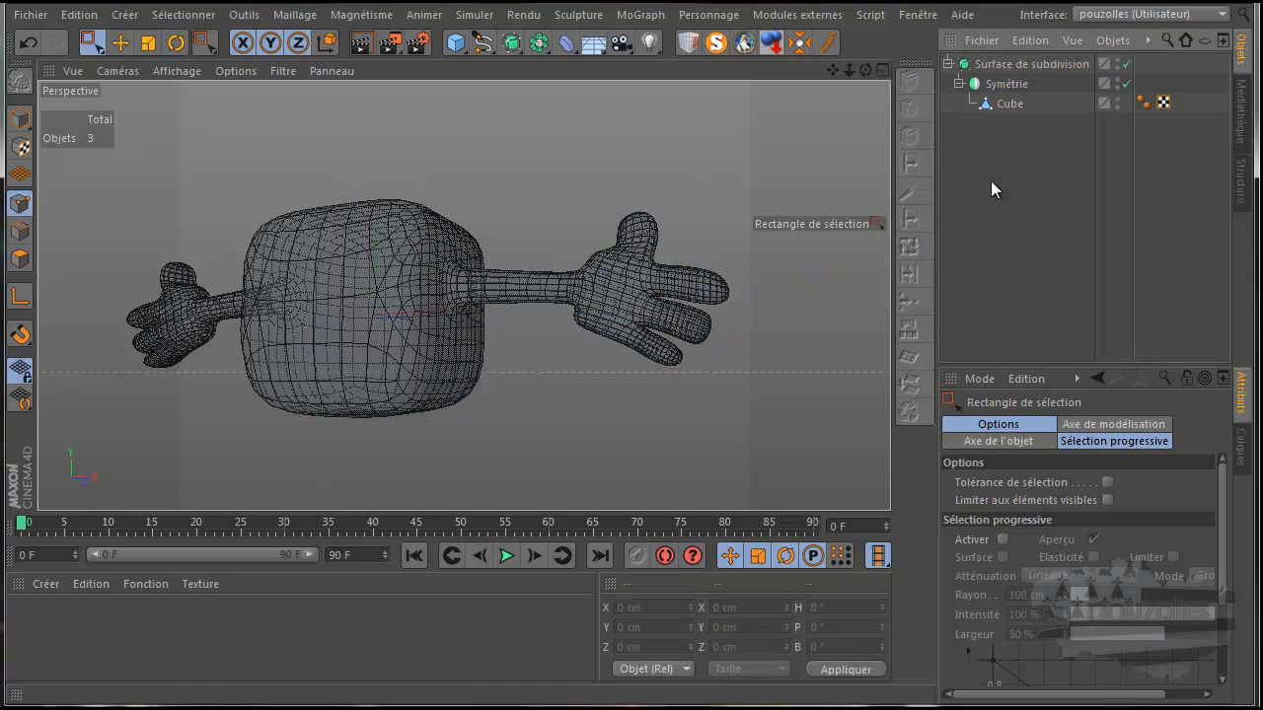
pyautogui.moveTo(863, 71); pyautogui.dragTo(647, 395)
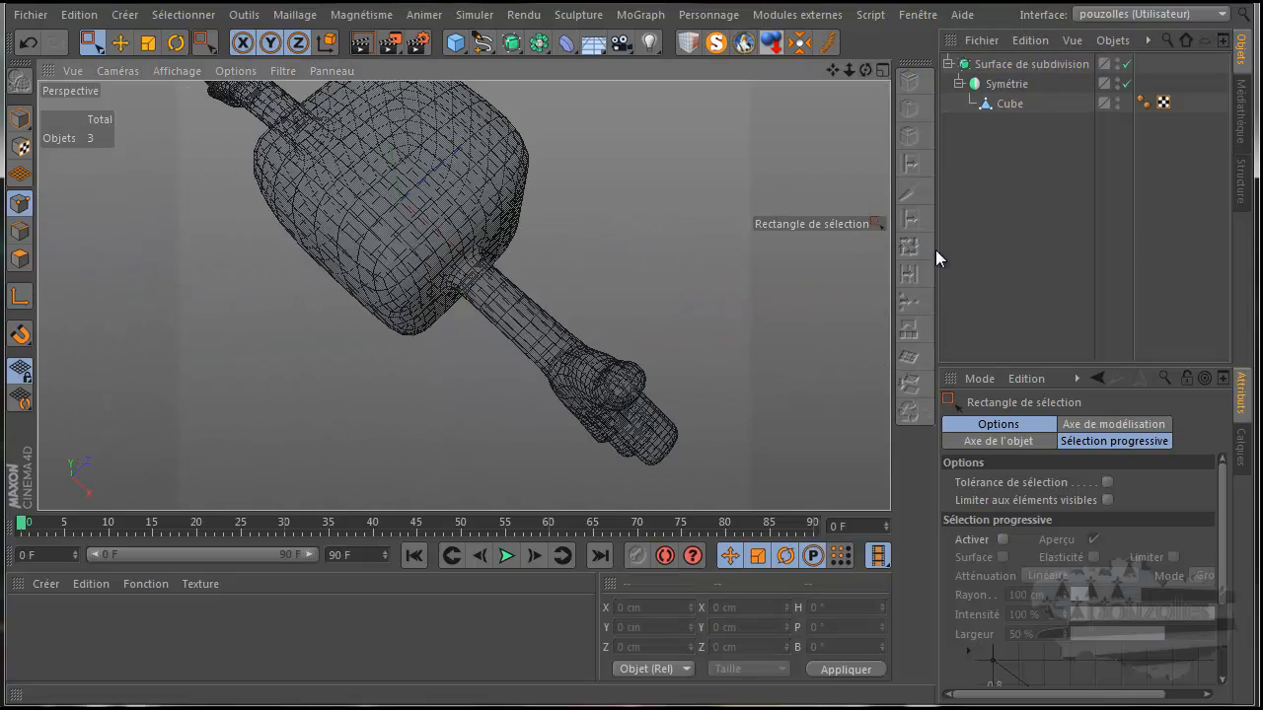
pyautogui.click(1003, 61)
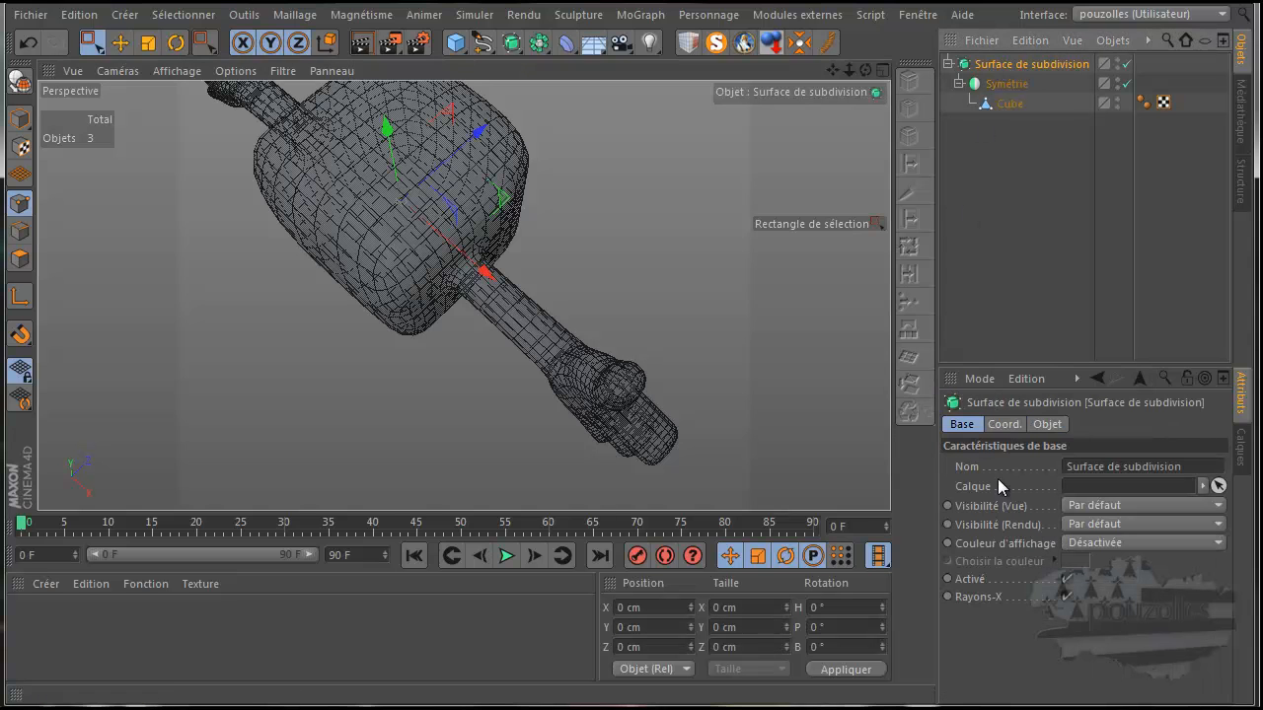
pyautogui.click(1067, 596)
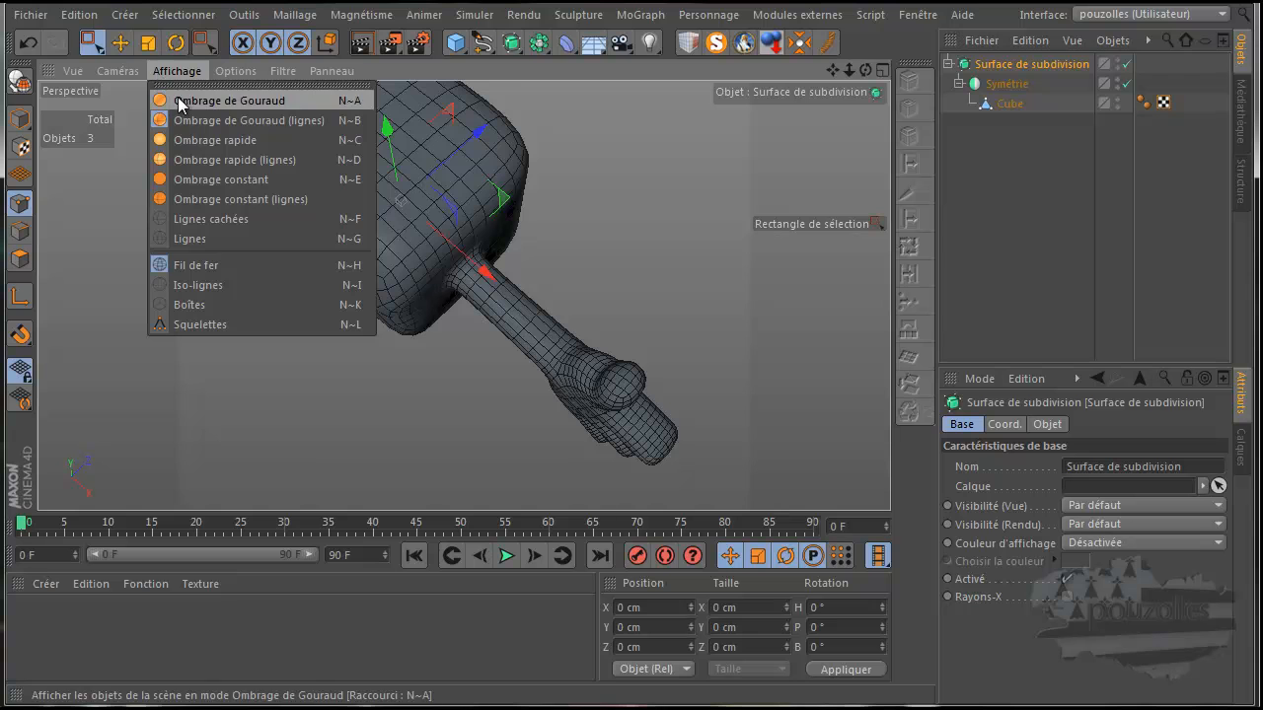
pyautogui.click(195, 104)
pyautogui.moveTo(864, 72); pyautogui.dragTo(641, 386)
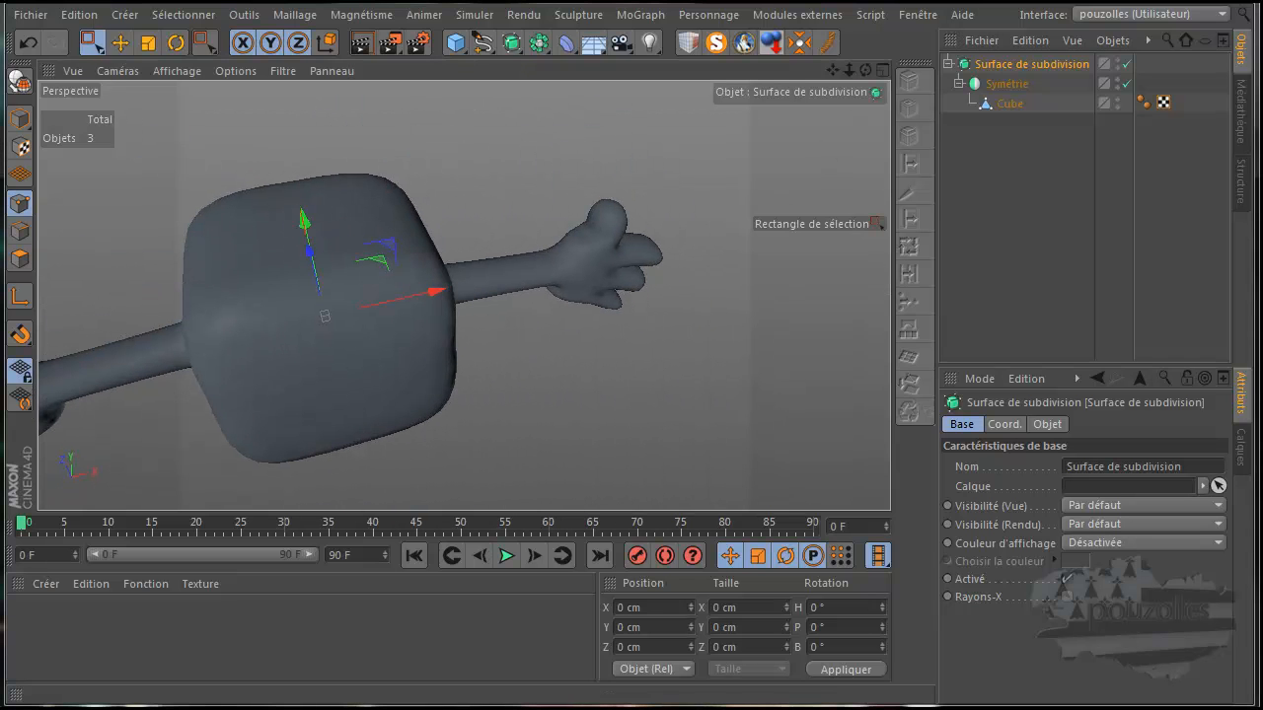
# Select all of the Cube's hand points from the wrist to the fingertips and scale them along Z to a thickness of about 87 cm.
pyautogui.middleClick(496, 218)
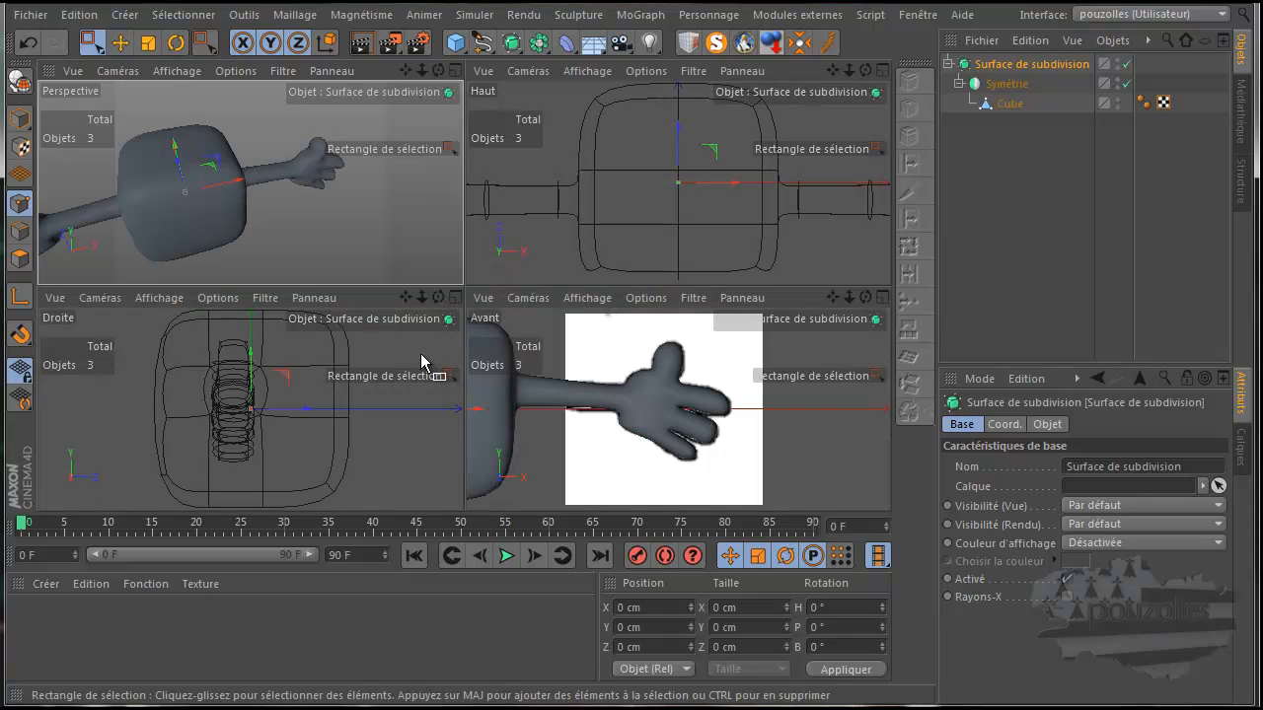
pyautogui.middleClick(856, 242)
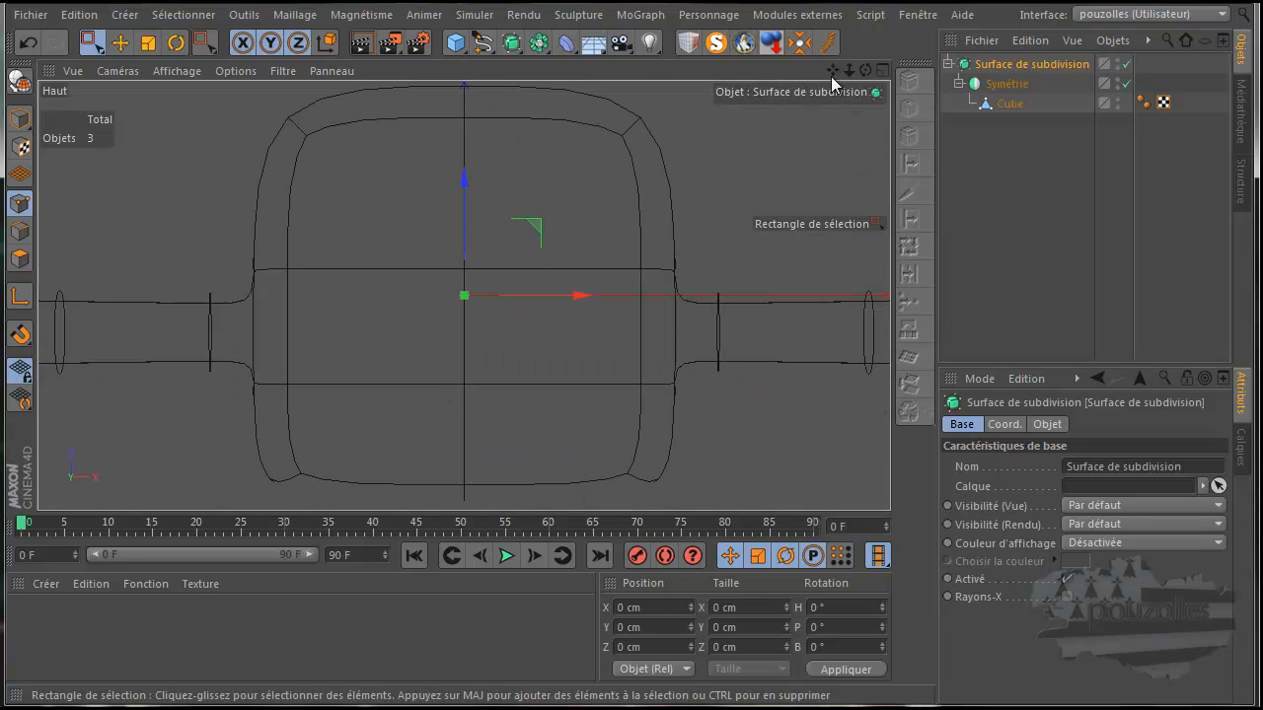
pyautogui.scroll(5, 616, 387)
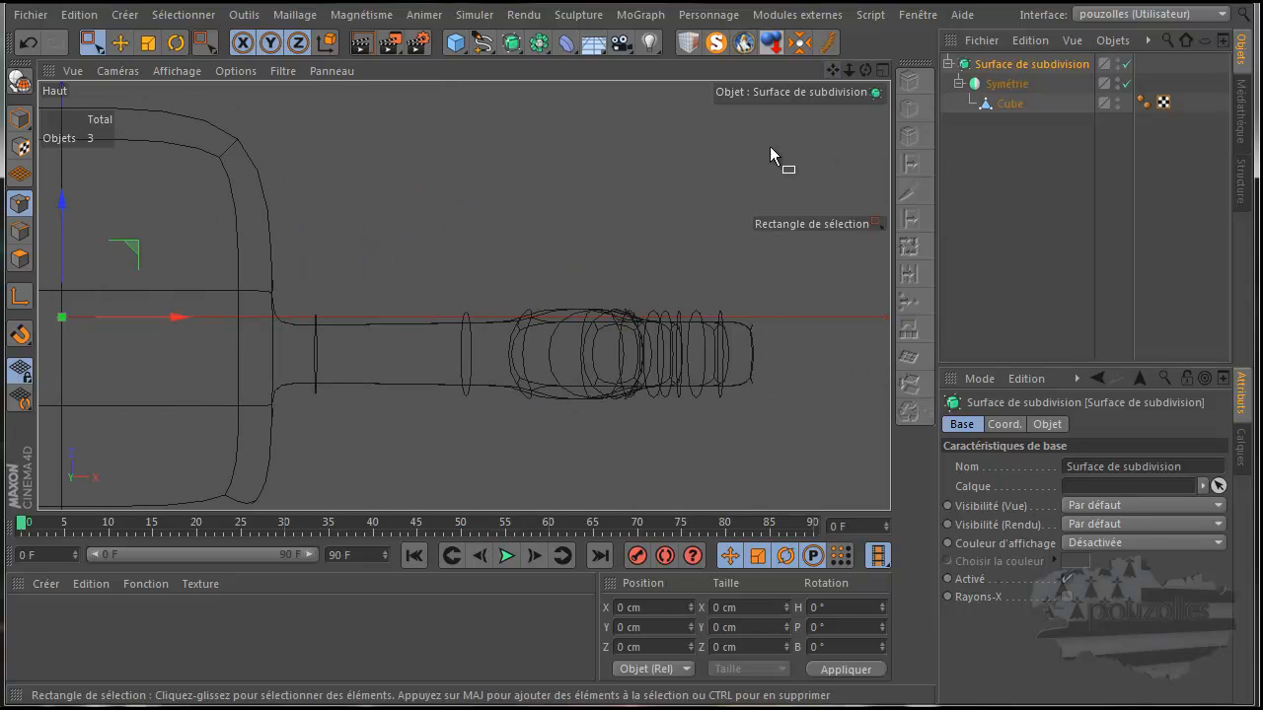
pyautogui.click(17, 211)
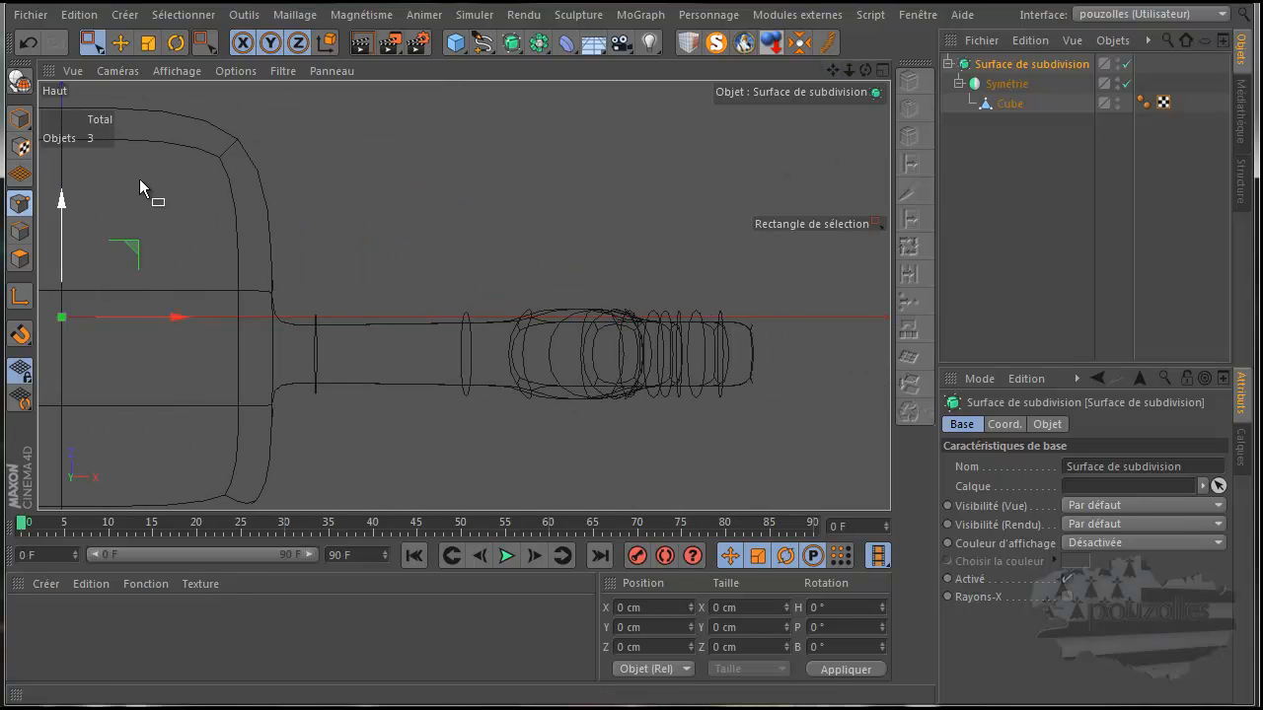
pyautogui.click(1007, 103)
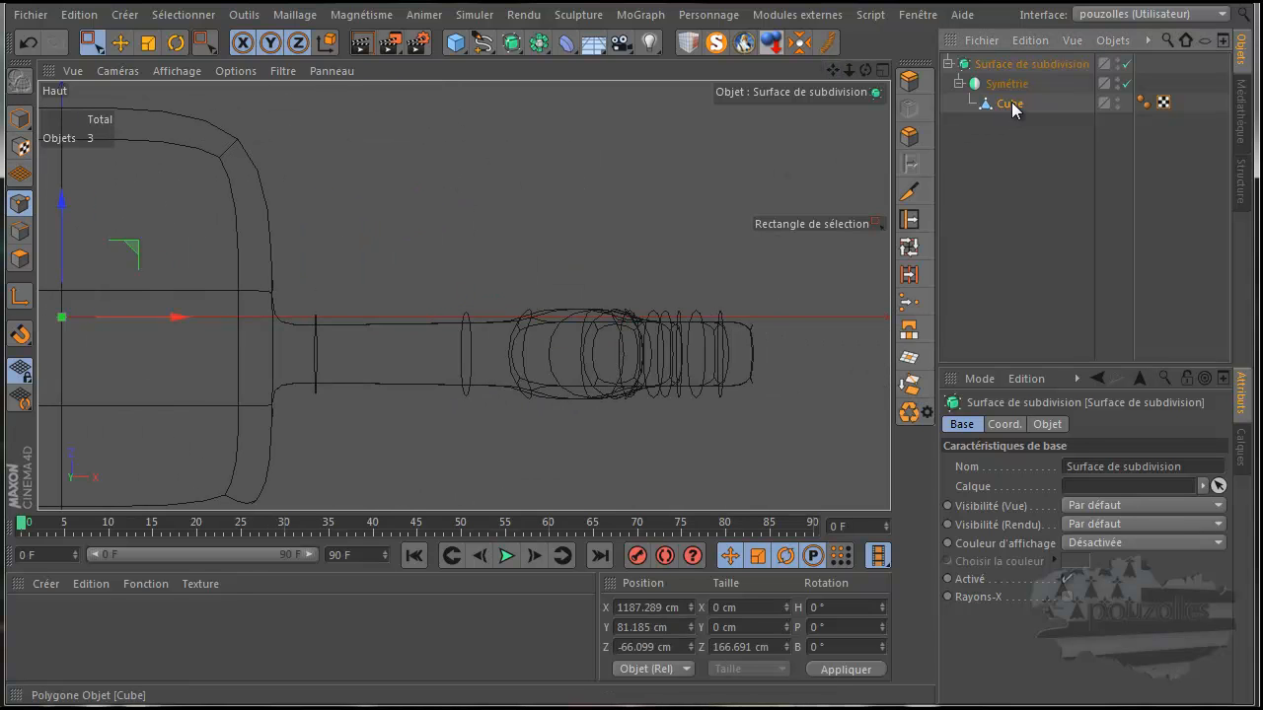
pyautogui.middleClick(499, 220)
pyautogui.middleClick(366, 238)
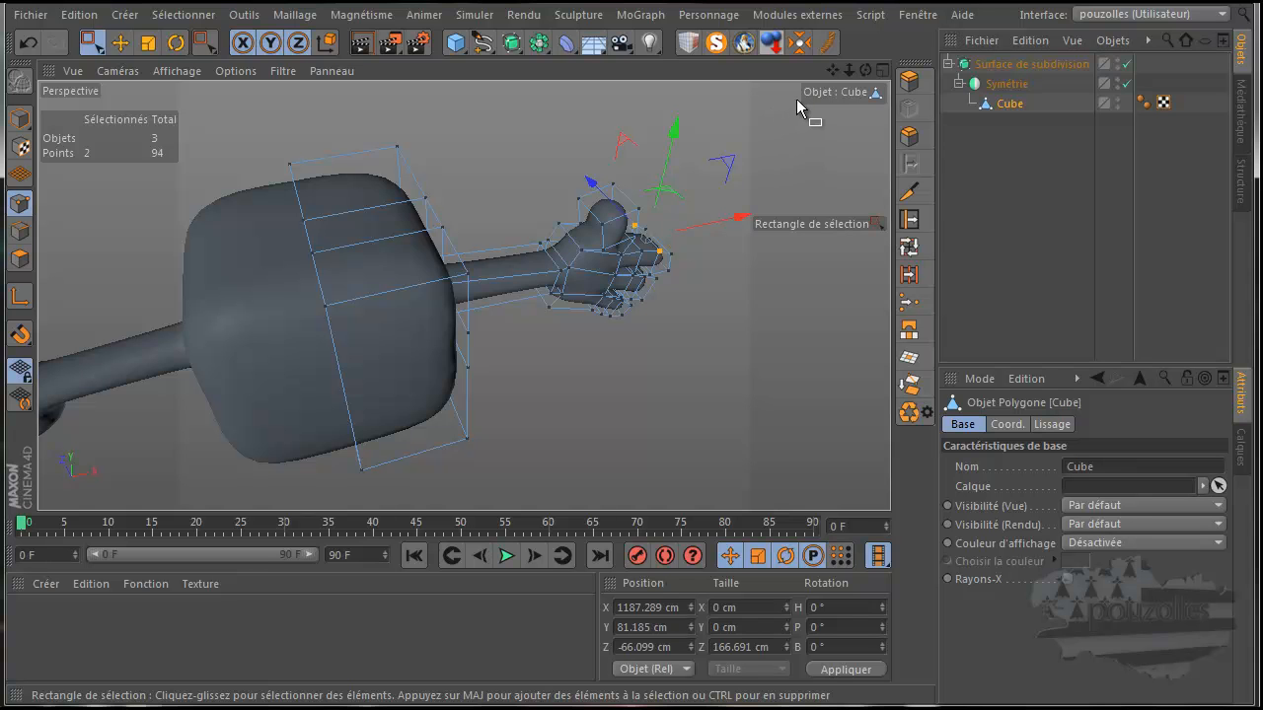
pyautogui.moveTo(866, 71); pyautogui.dragTo(637, 388)
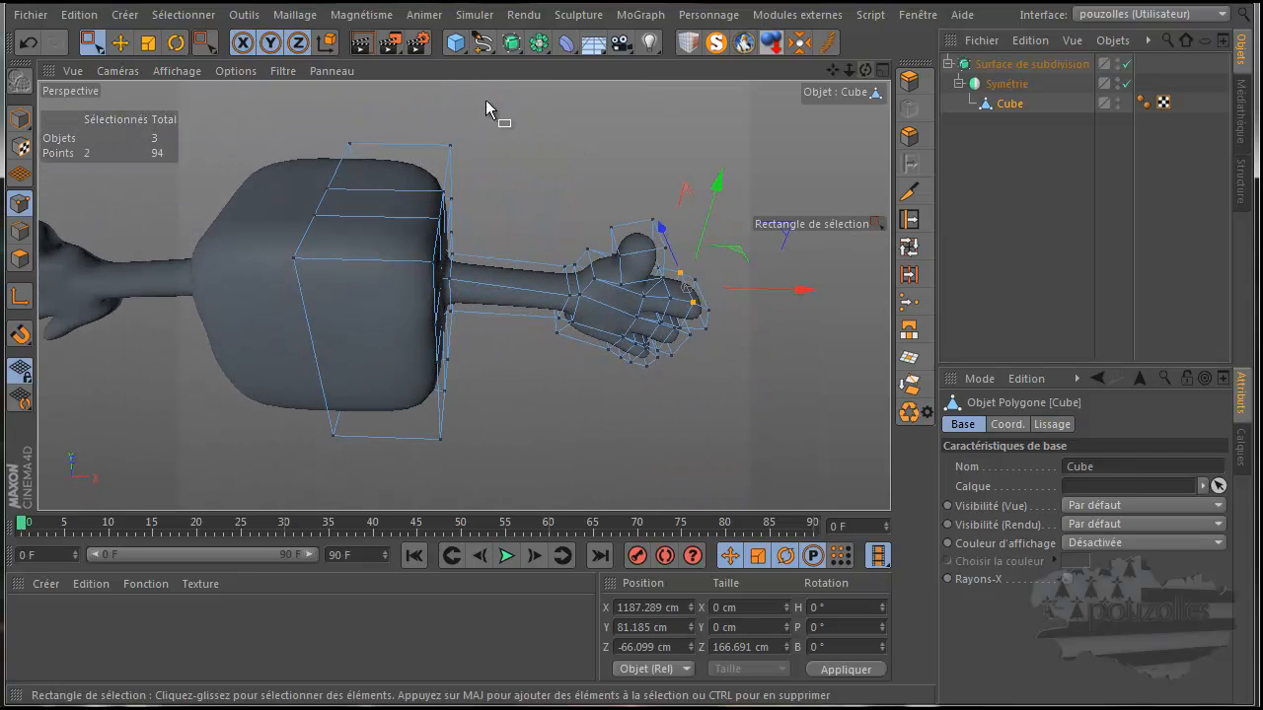
pyautogui.moveTo(522, 169); pyautogui.dragTo(868, 464)
pyautogui.moveTo(863, 71); pyautogui.dragTo(860, 74)
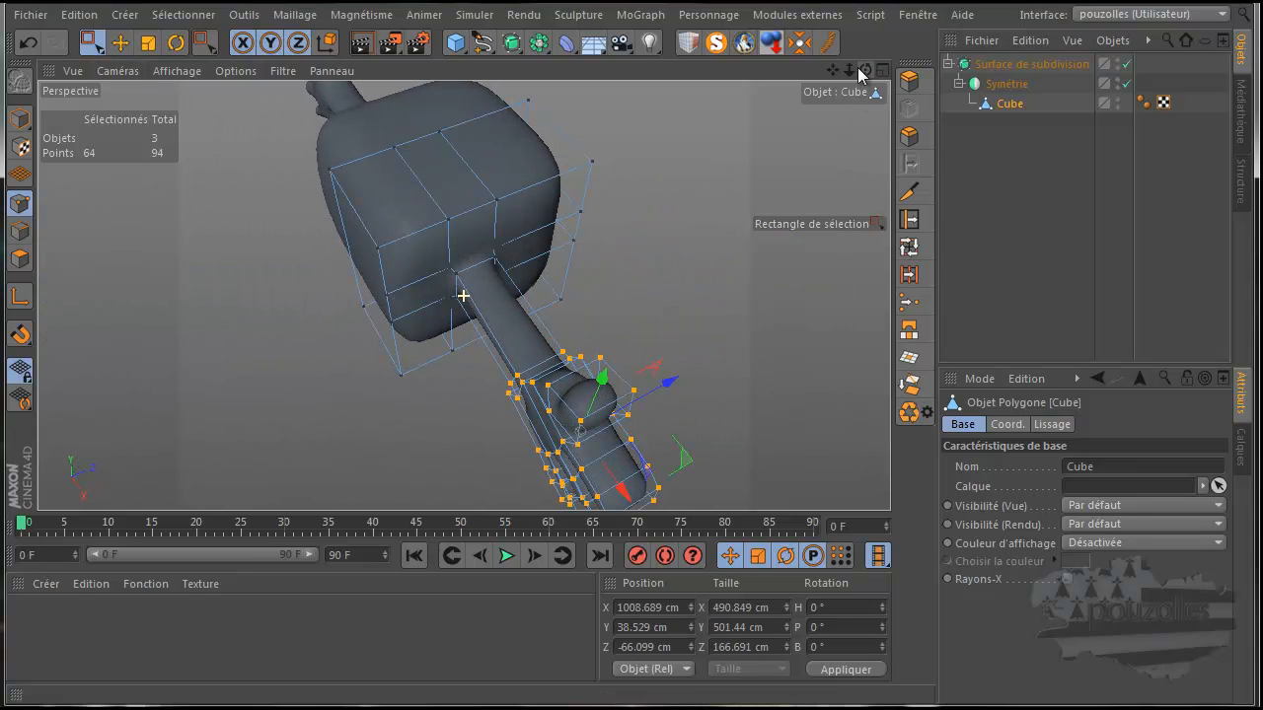
pyautogui.click(148, 42)
pyautogui.moveTo(676, 384); pyautogui.dragTo(632, 401)
pyautogui.moveTo(866, 70); pyautogui.dragTo(632, 383)
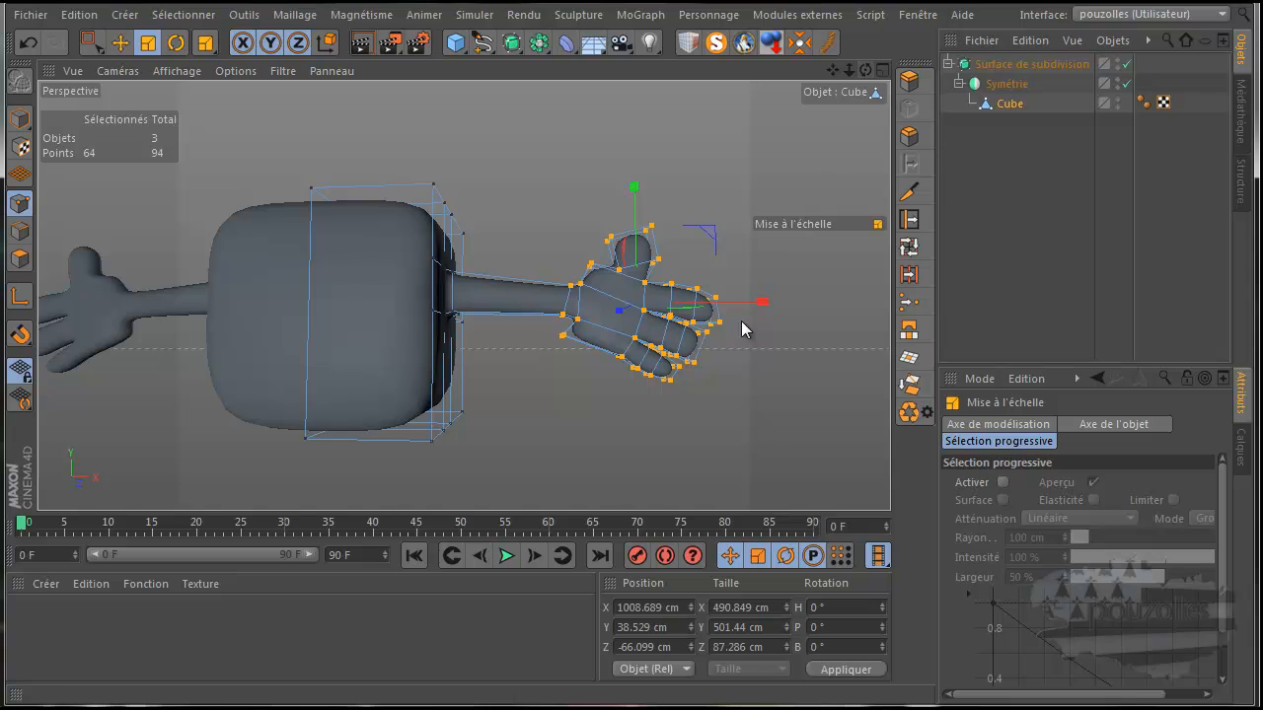
# Compare the hand with the drawing in the front view using X-ray, and inspect the model in perspective with X-ray off.
pyautogui.middleClick(606, 444)
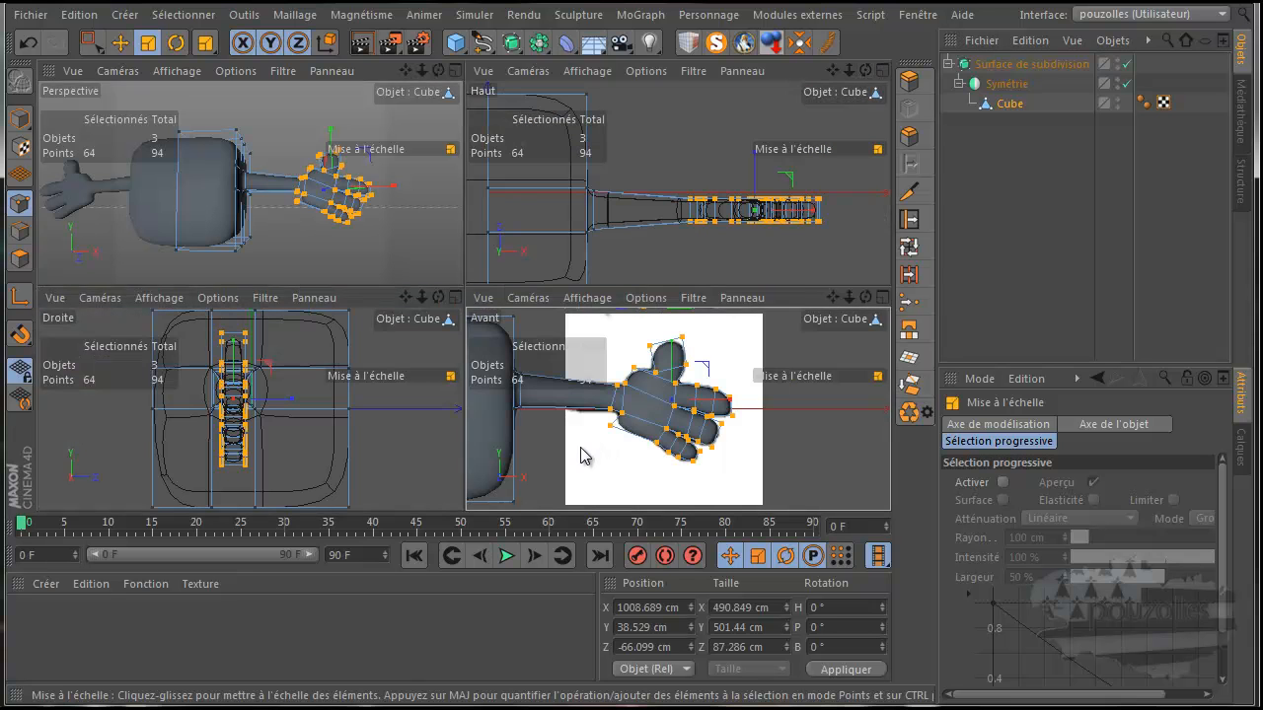
pyautogui.middleClick(583, 456)
pyautogui.click(996, 65)
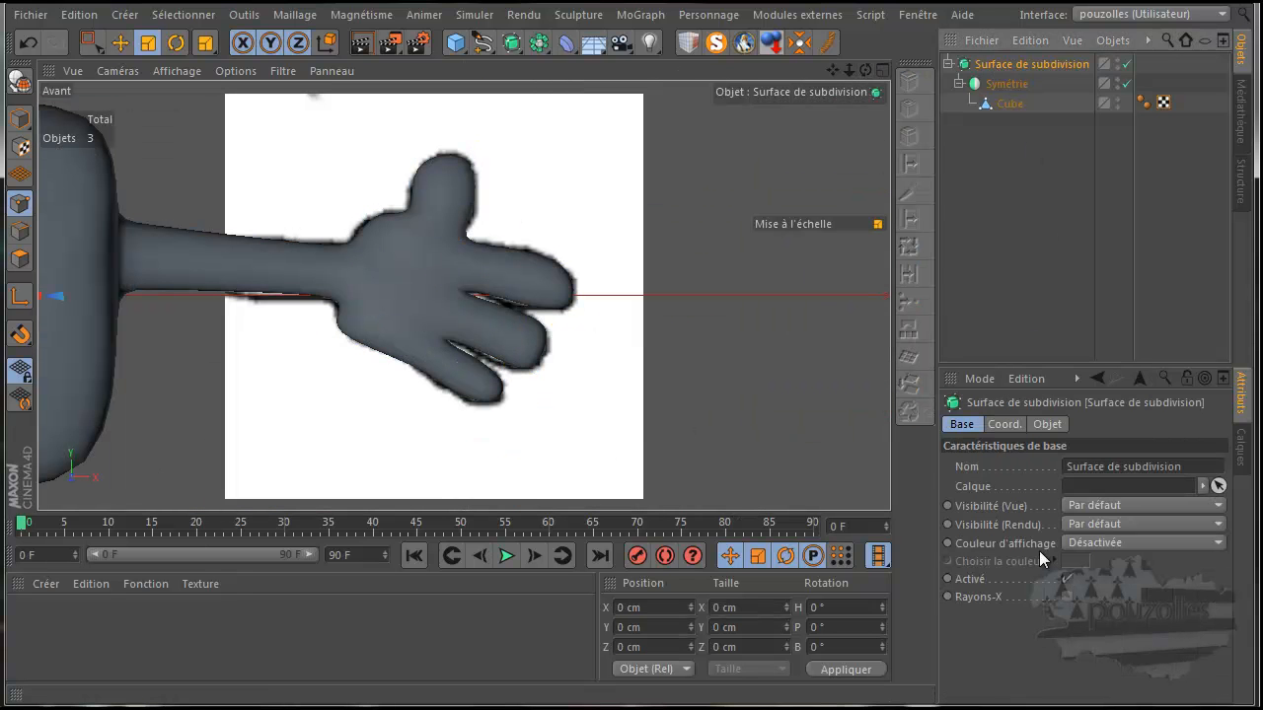
pyautogui.click(1065, 597)
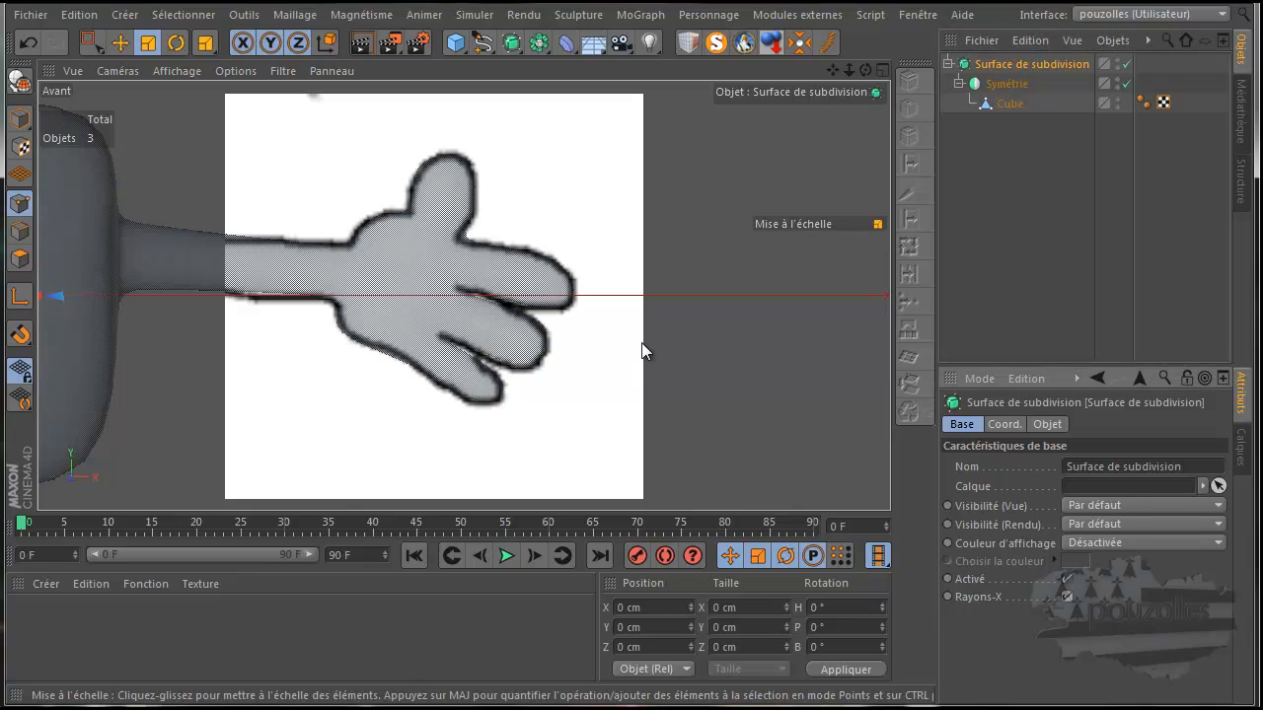
pyautogui.middleClick(606, 344)
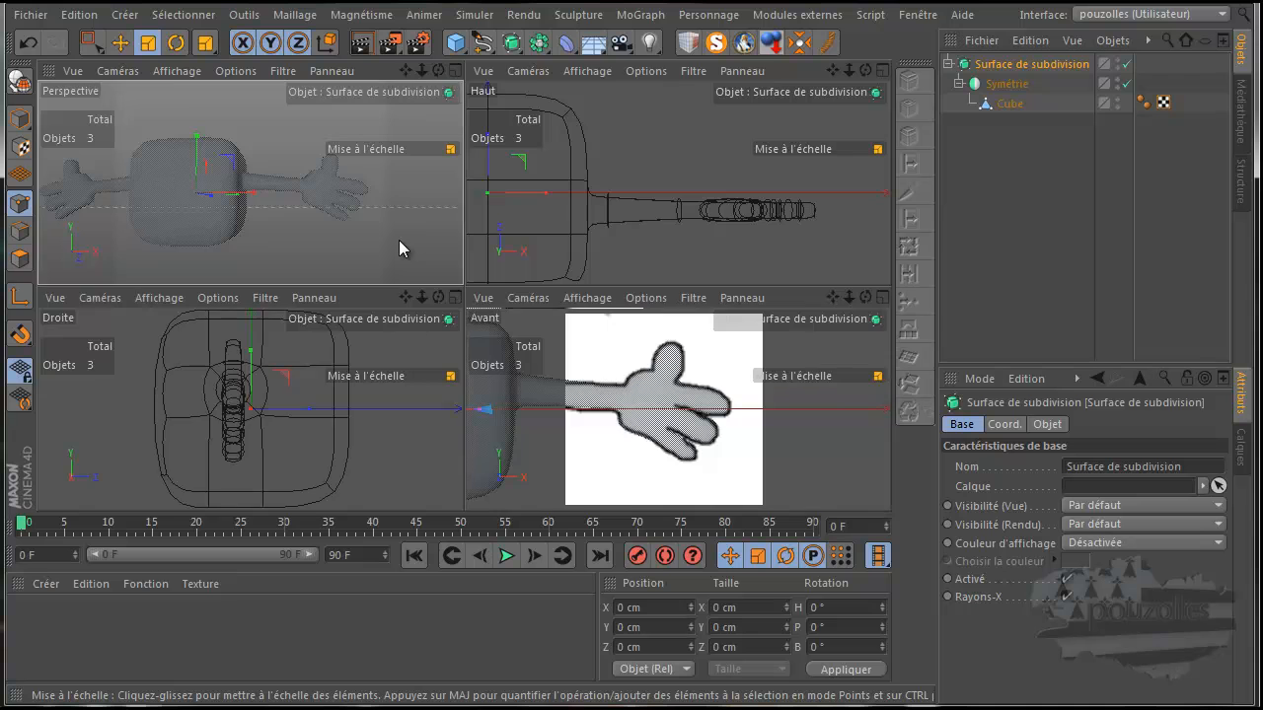
pyautogui.middleClick(399, 242)
pyautogui.moveTo(865, 74); pyautogui.dragTo(631, 388)
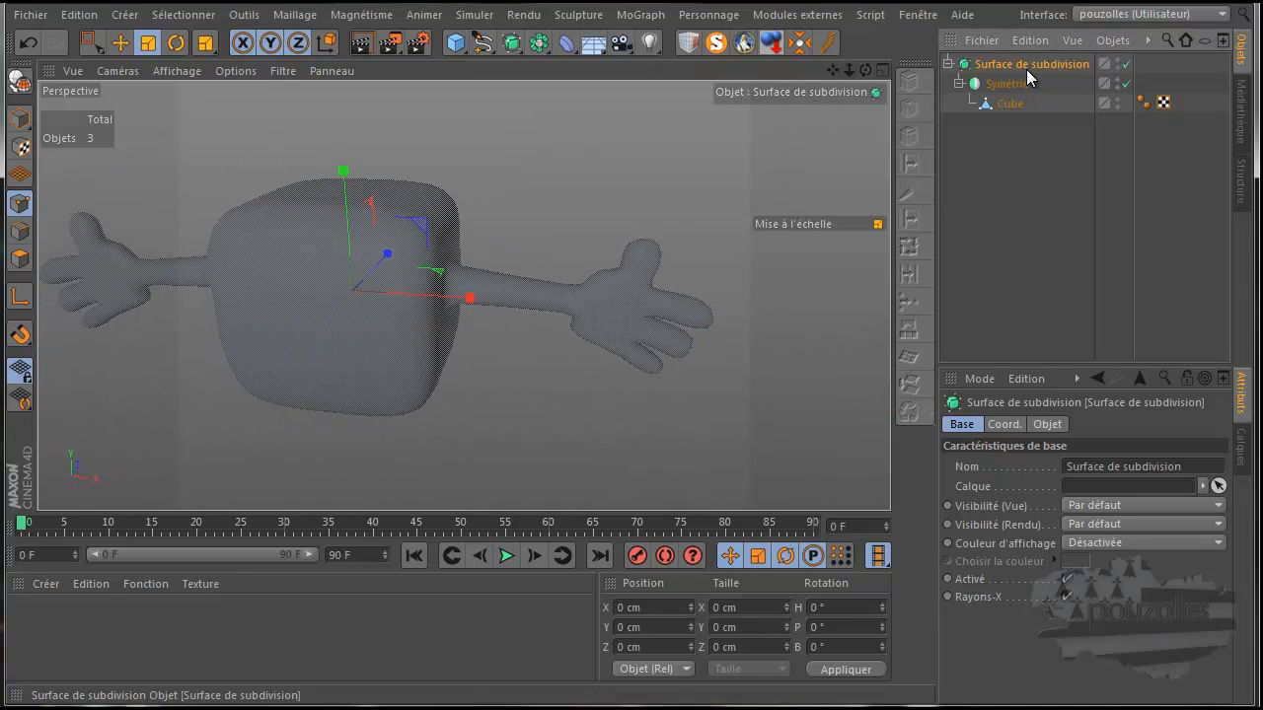
pyautogui.click(1065, 596)
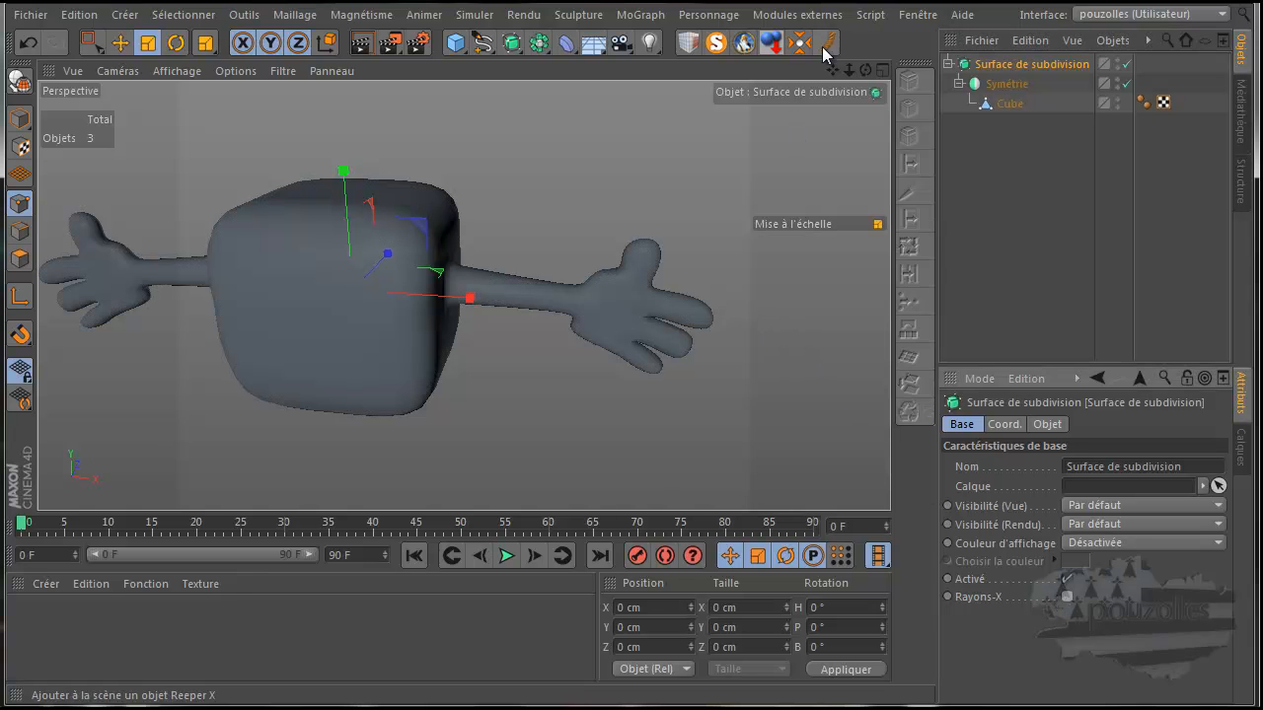
pyautogui.moveTo(865, 74); pyautogui.dragTo(632, 386)
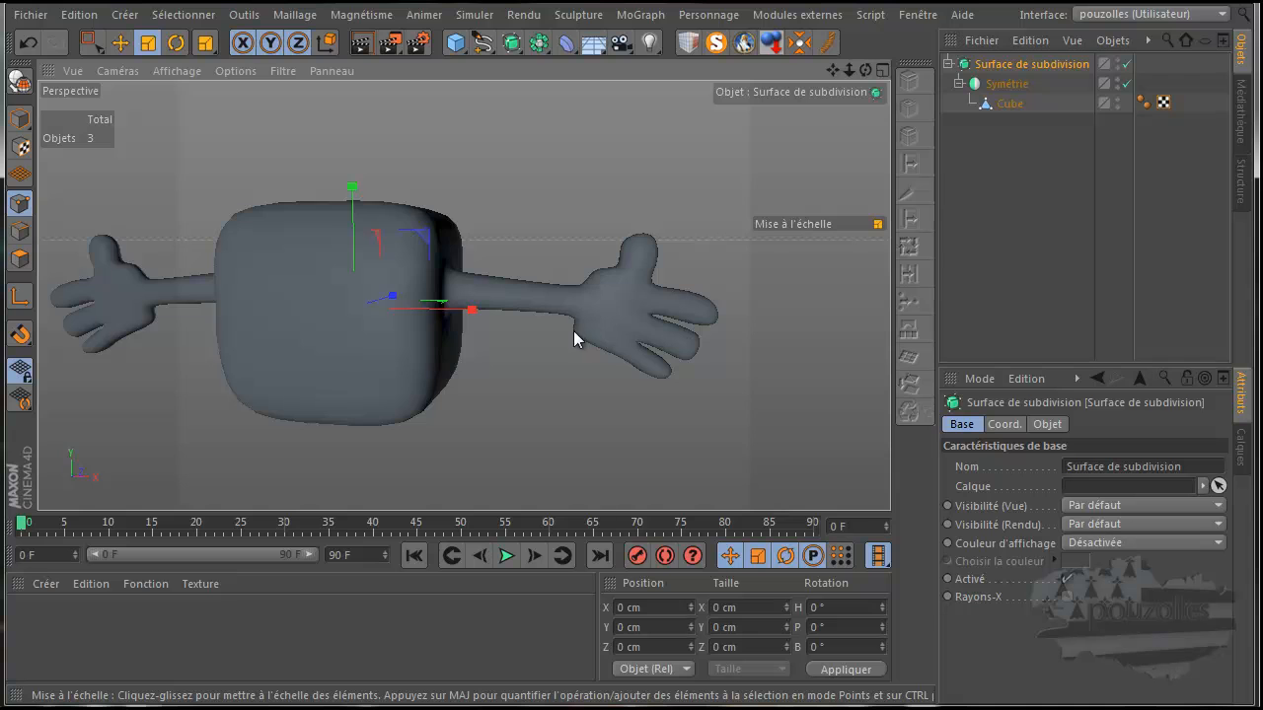
# Turn on X-ray for the subdivision surface in the front view and select the Cube for point editing over the drawing.
pyautogui.middleClick(567, 382)
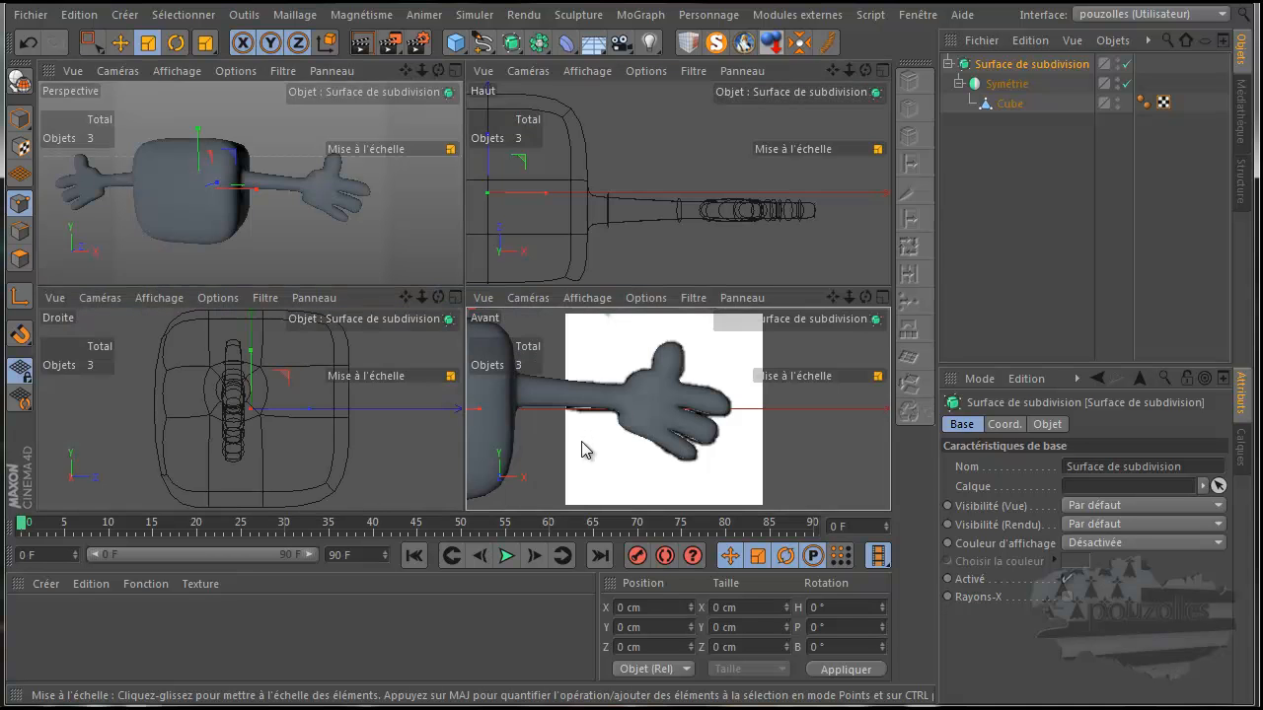
pyautogui.middleClick(582, 446)
pyautogui.click(1009, 103)
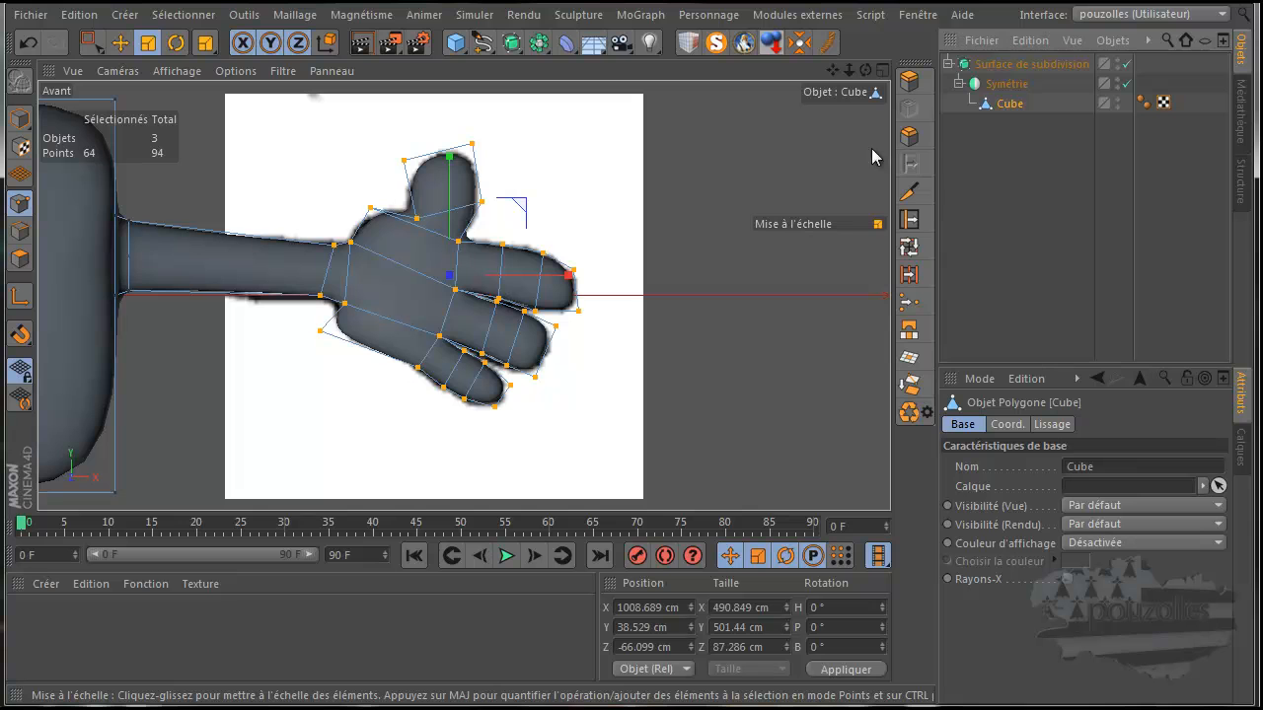
pyautogui.click(1031, 64)
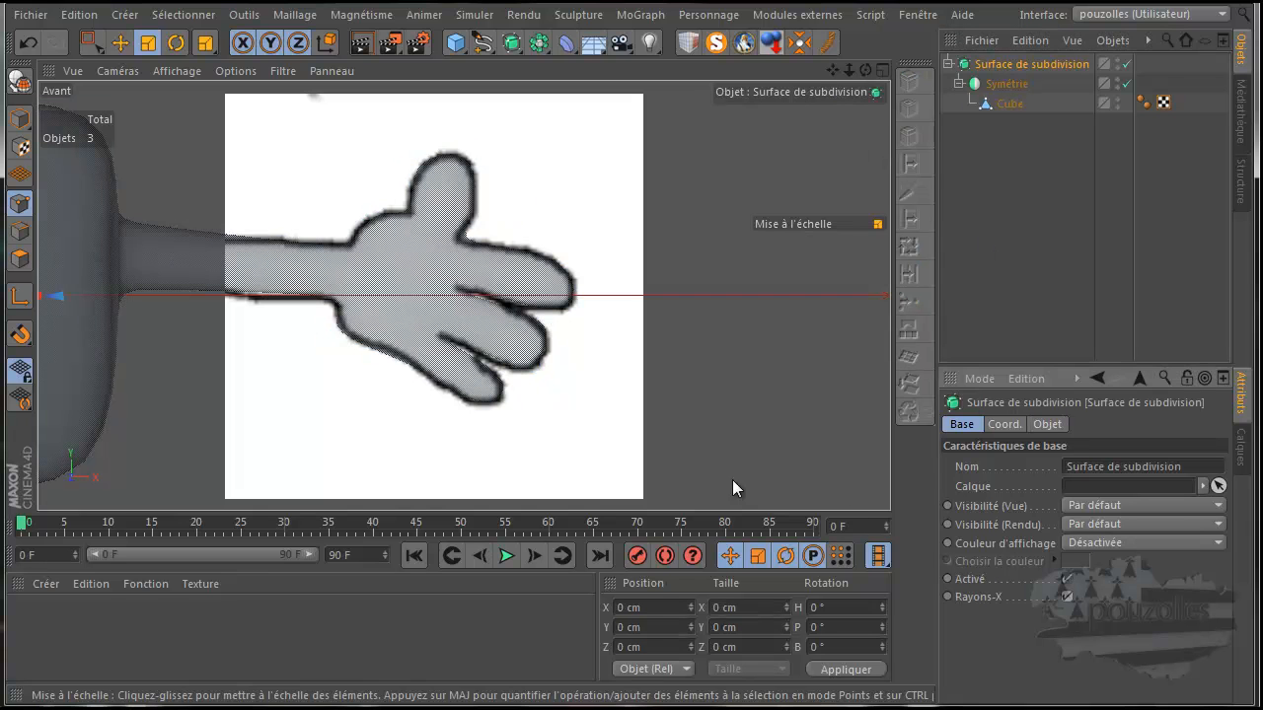
pyautogui.click(1006, 103)
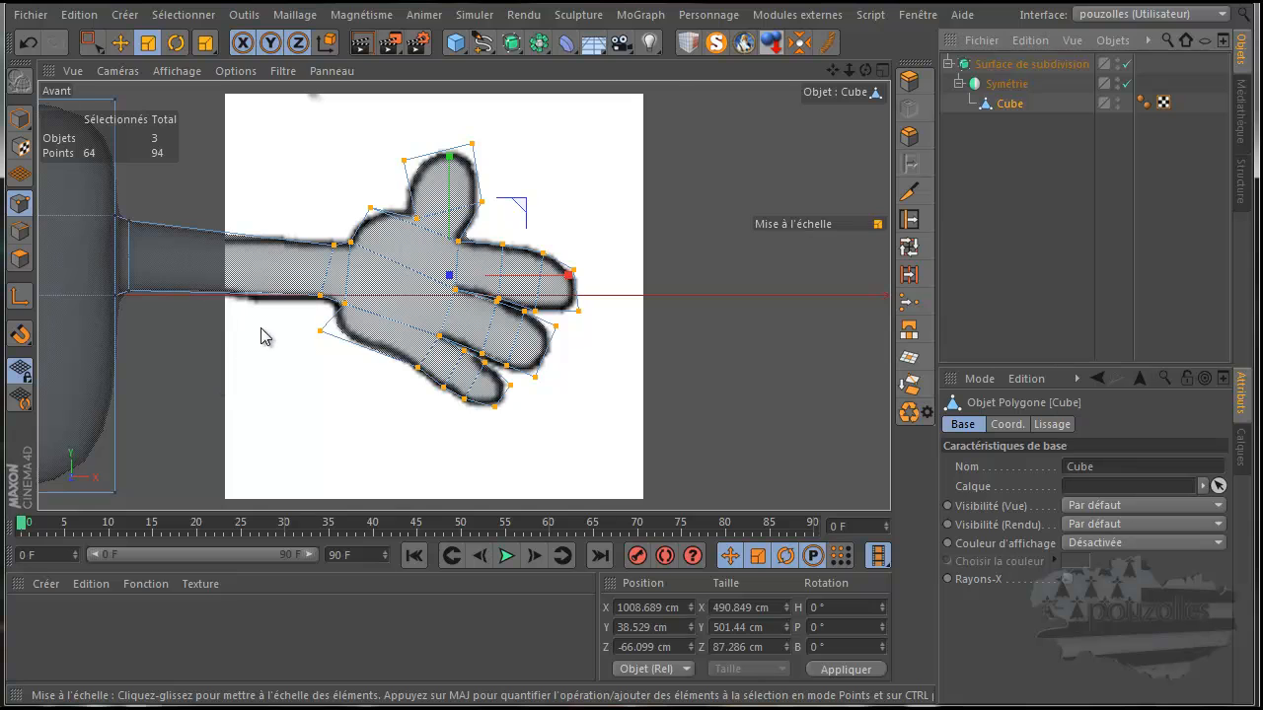
# Move the two points at the palm's lower heel to about X 800 cm, Y -67 cm, and check the hand in perspective.
pyautogui.scroll(5, 315, 347)
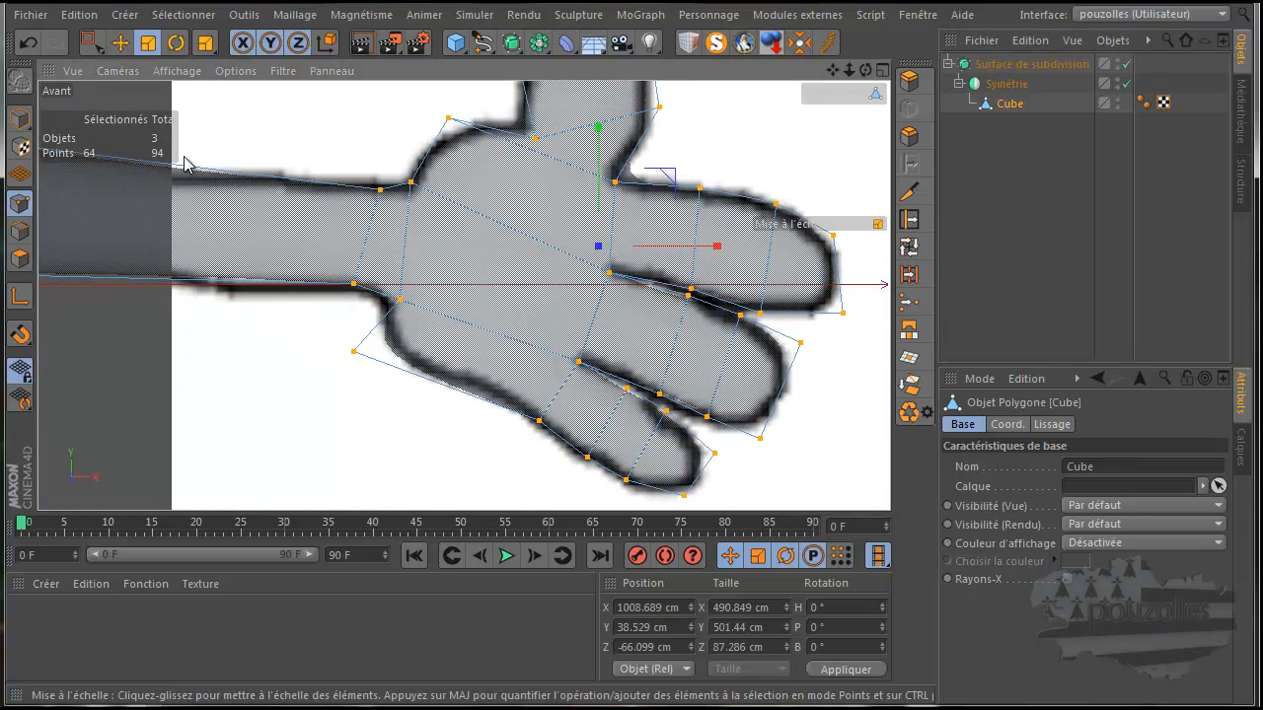
pyautogui.click(92, 42)
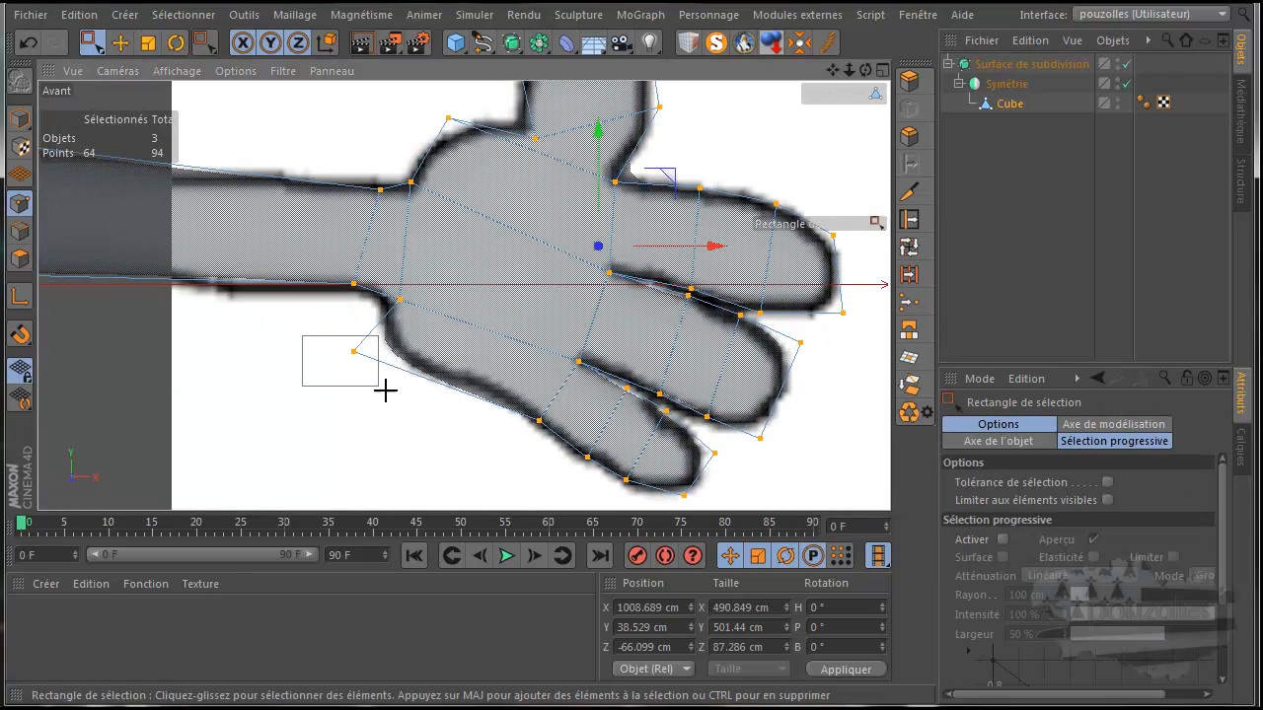
pyautogui.moveTo(385, 392); pyautogui.dragTo(387, 392)
pyautogui.moveTo(464, 355); pyautogui.dragTo(499, 368)
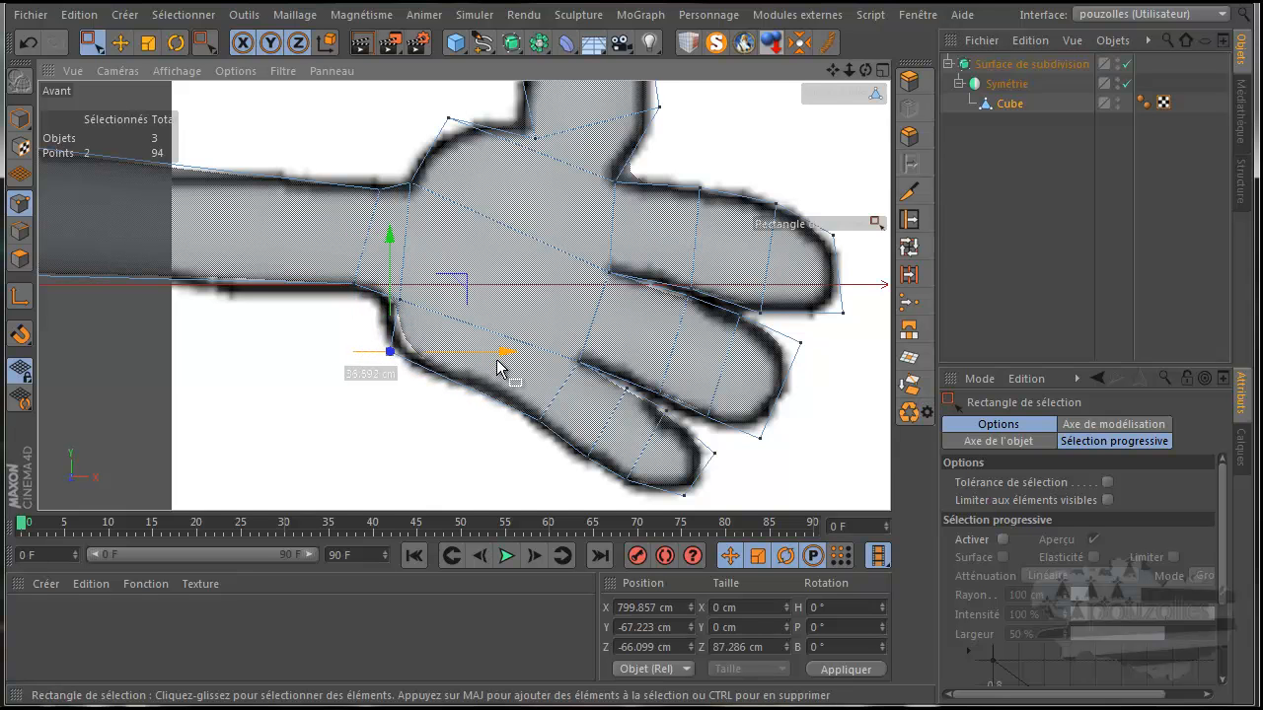
pyautogui.middleClick(135, 220)
pyautogui.middleClick(316, 247)
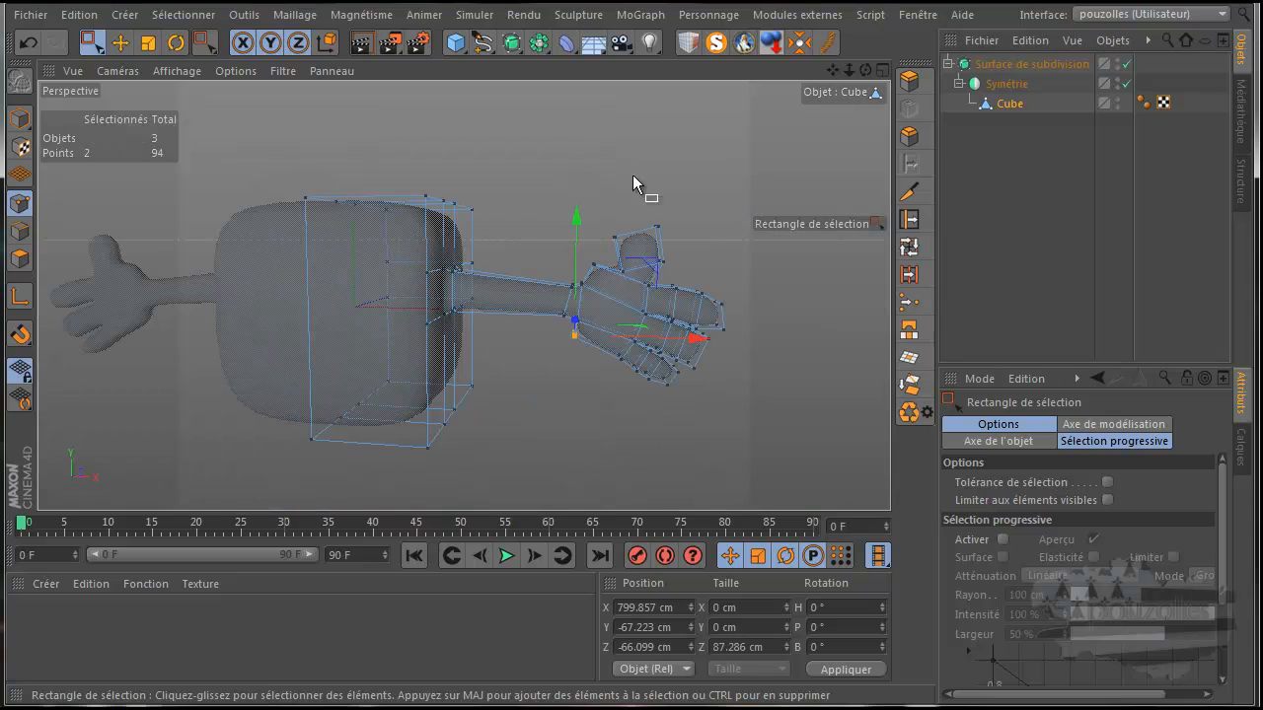
pyautogui.click(996, 192)
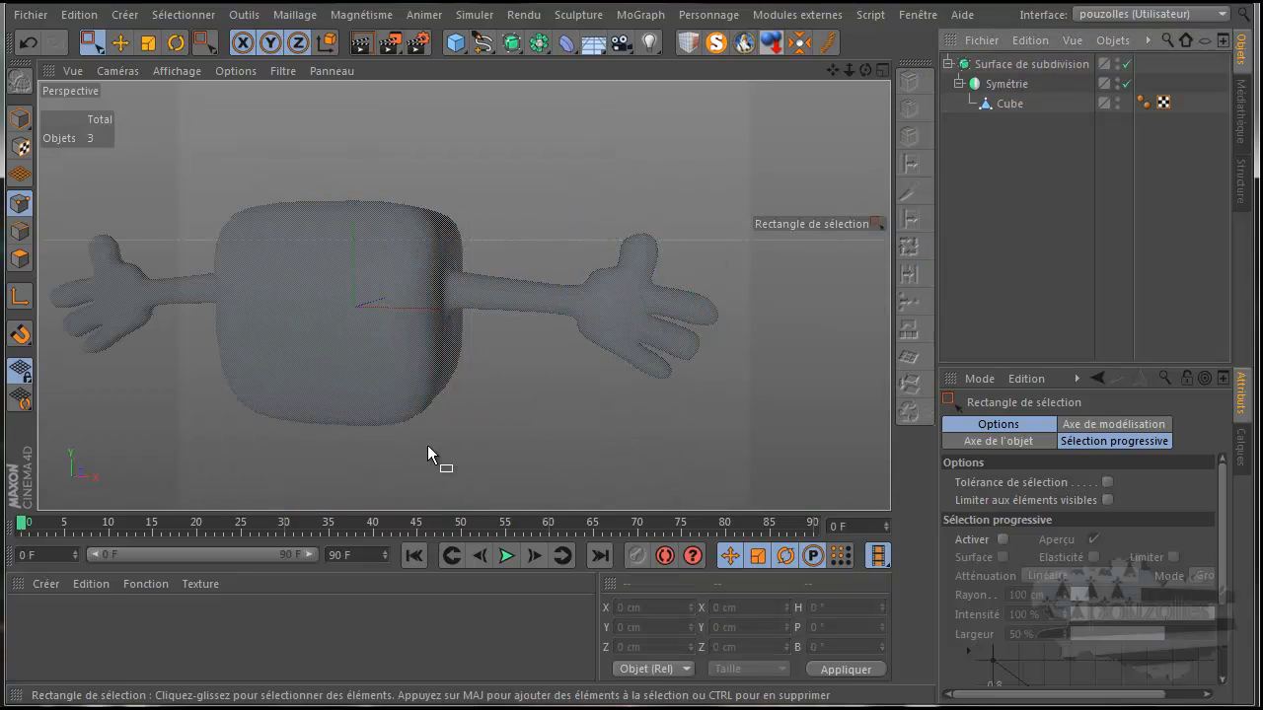
# In the front view, shift the Cube's four thumb-tip points along X toward the fingers, centred at about X 1058 cm.
pyautogui.middleClick(500, 434)
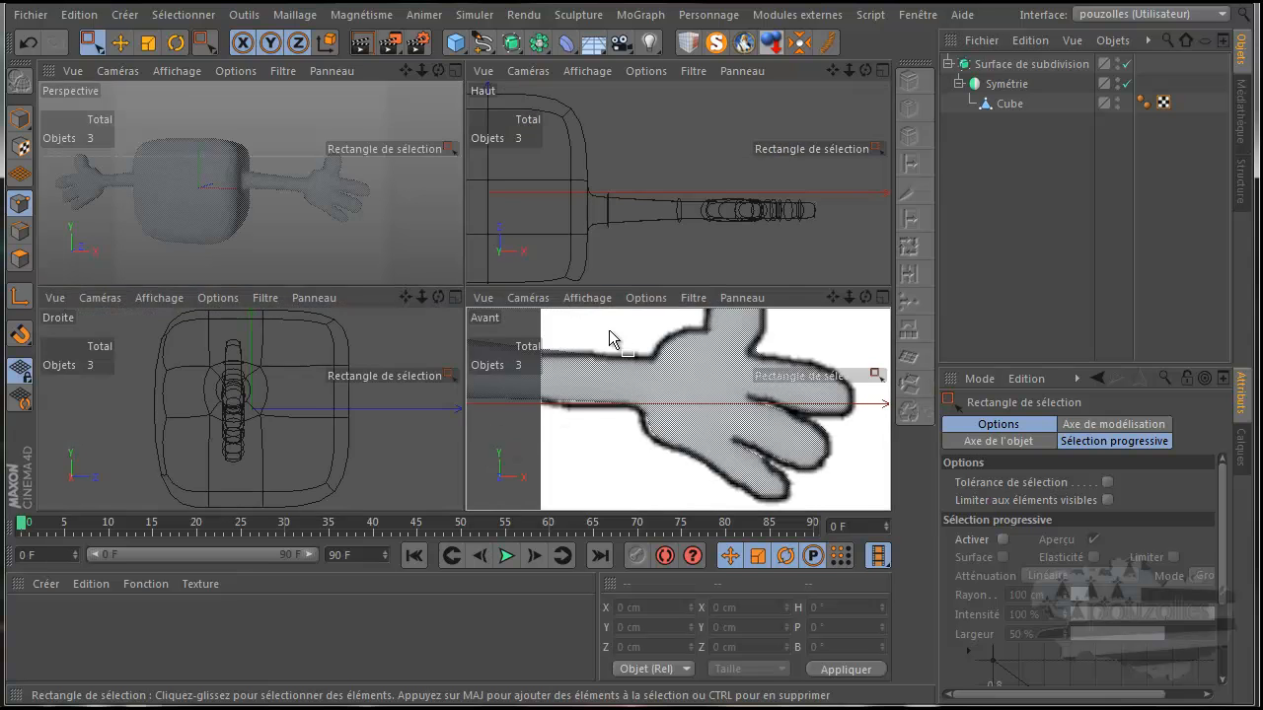
pyautogui.middleClick(609, 330)
pyautogui.scroll(3, 592, 449)
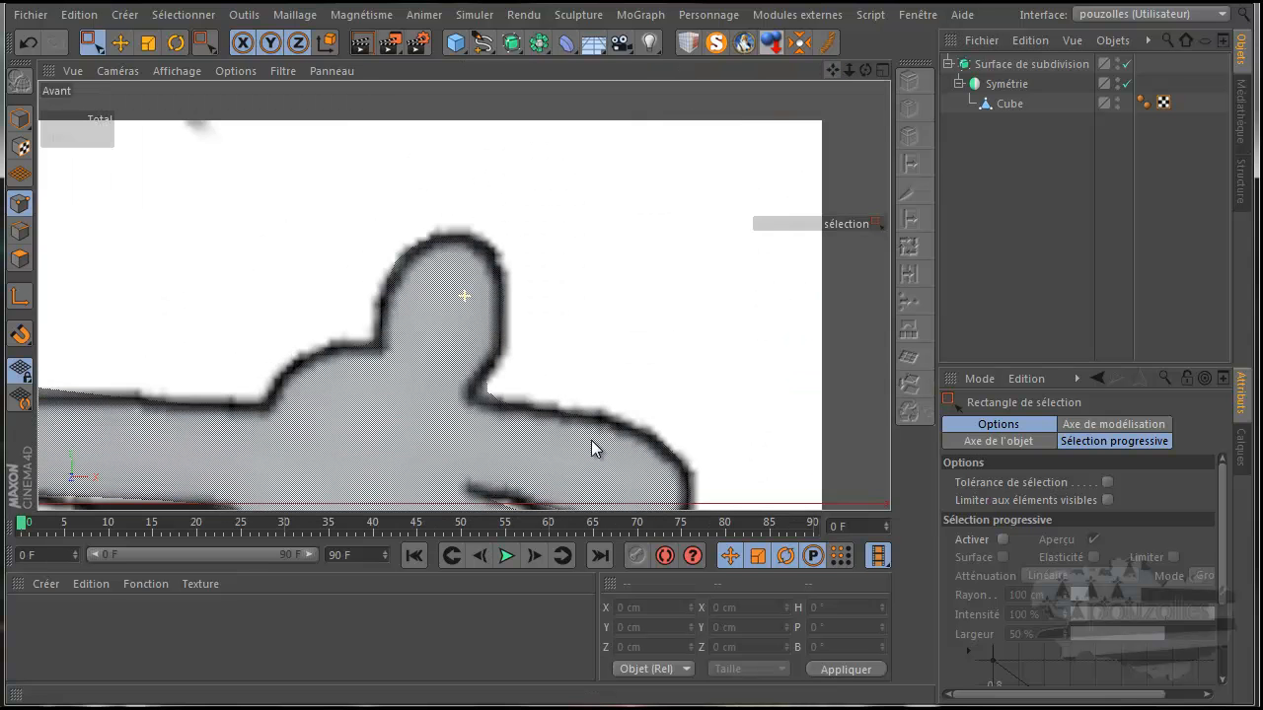
pyautogui.click(999, 104)
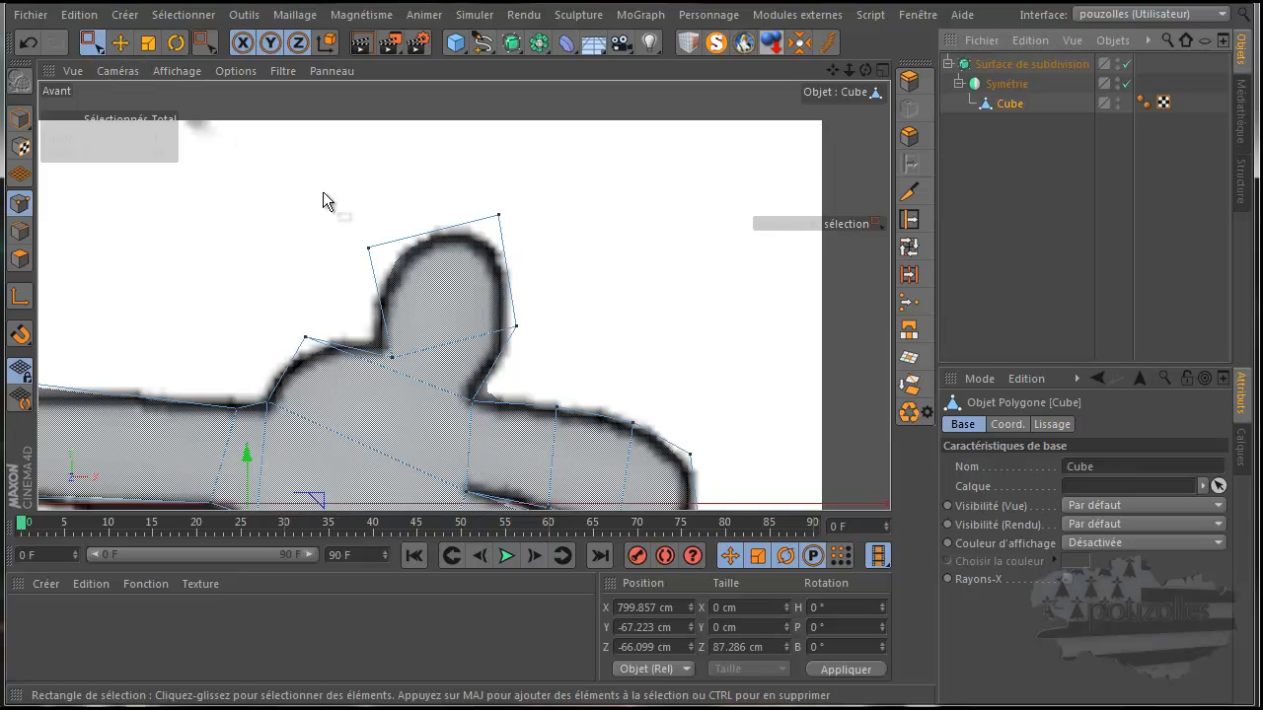
pyautogui.moveTo(309, 169); pyautogui.dragTo(659, 308)
pyautogui.moveTo(553, 247); pyautogui.dragTo(617, 285)
# Move the two points at the thumb's inner base to about X 943 cm, Y 154 cm, and check the thumb in perspective.
pyautogui.click(393, 359)
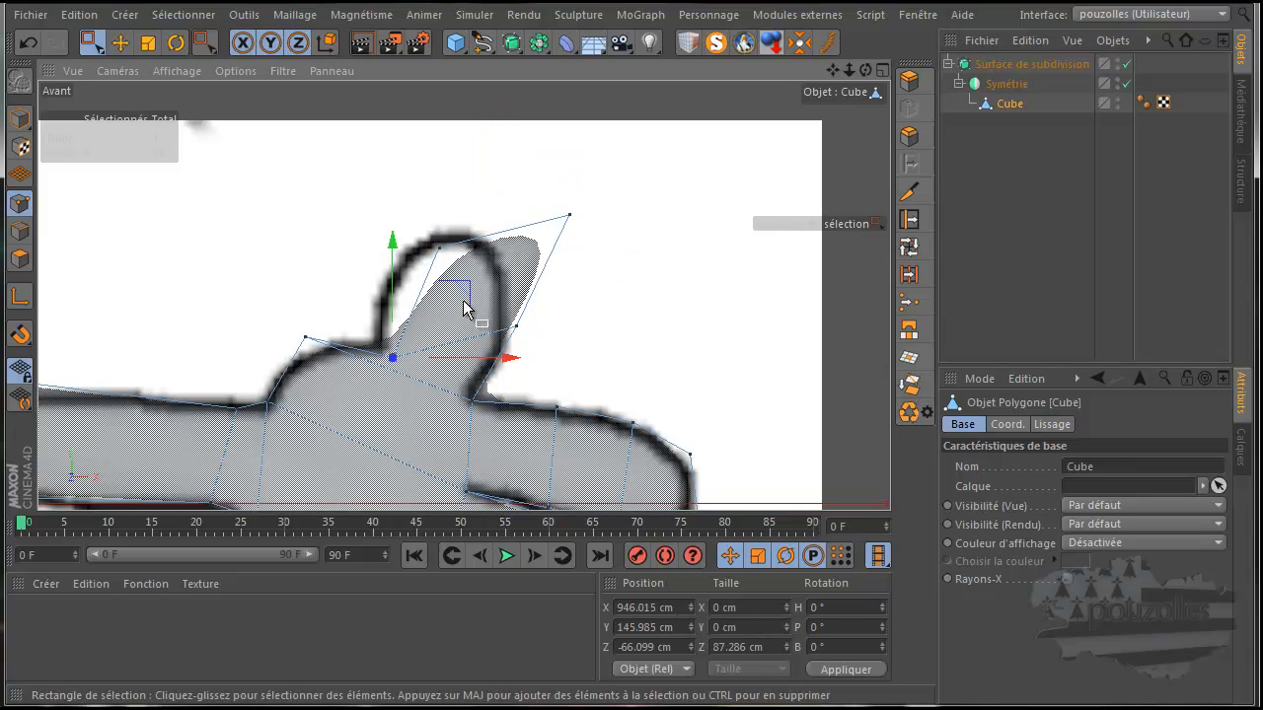
pyautogui.moveTo(463, 302); pyautogui.dragTo(459, 294)
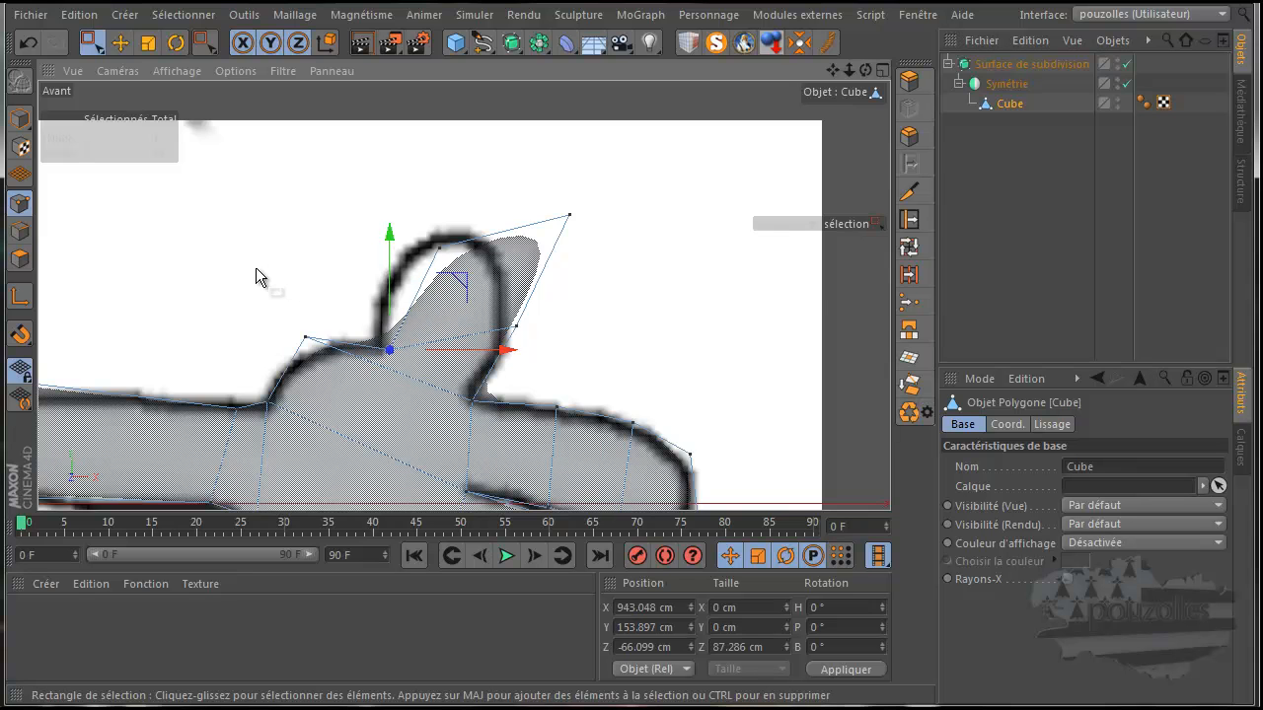
pyautogui.middleClick(259, 272)
pyautogui.middleClick(386, 251)
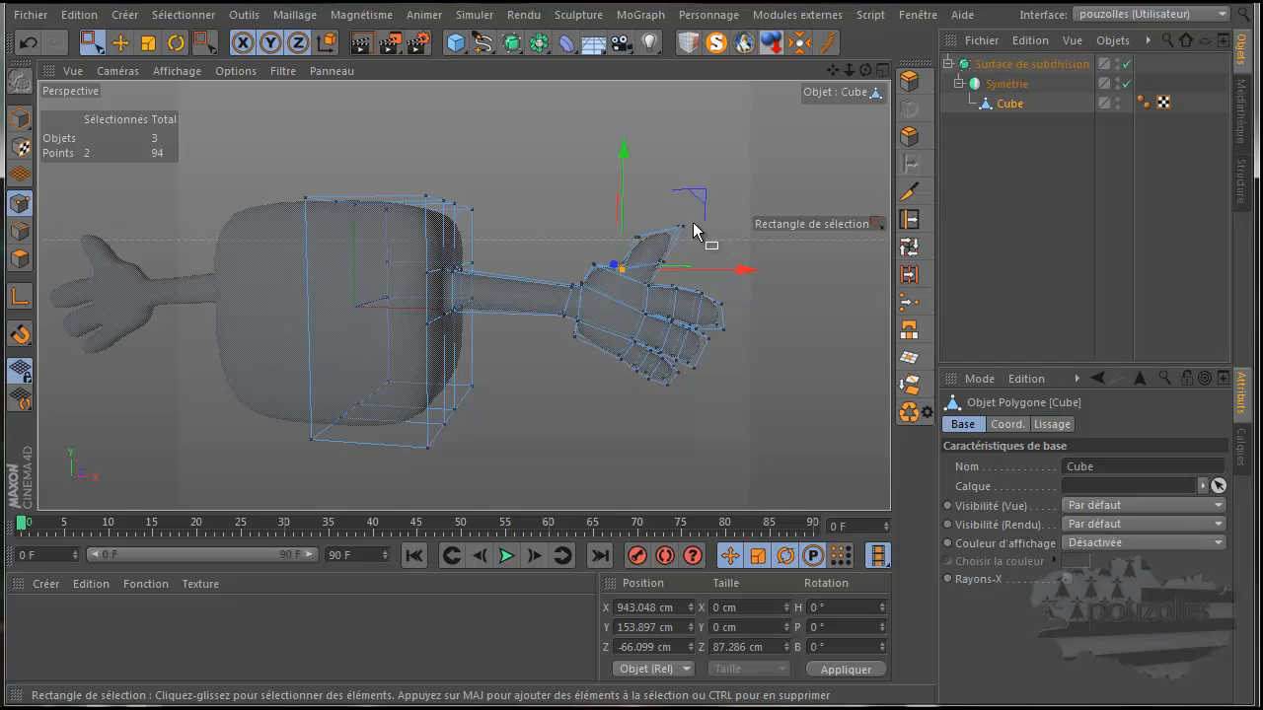
# Select the four thumb-tip points and flatten them vertically to a Y size of 0 cm at about Y 273 cm.
pyautogui.moveTo(617, 242); pyautogui.dragTo(618, 243)
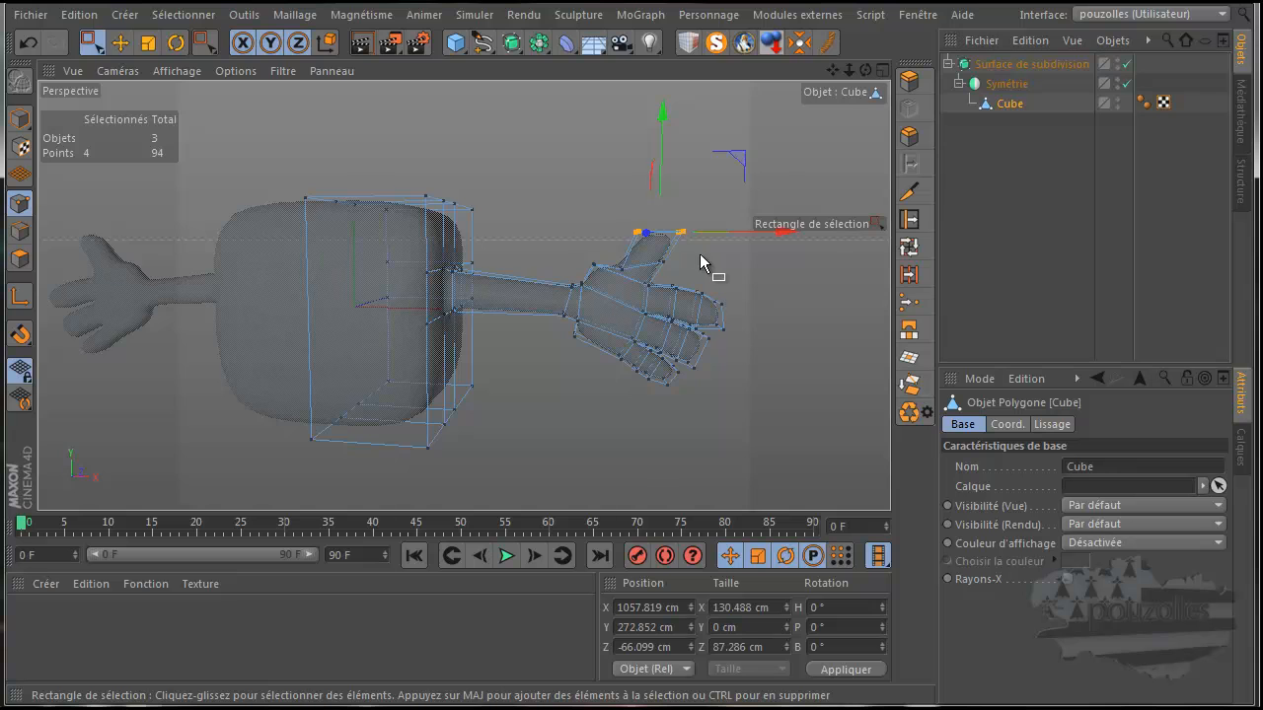
pyautogui.scroll(3, 699, 253)
pyautogui.scroll(-2, 699, 254)
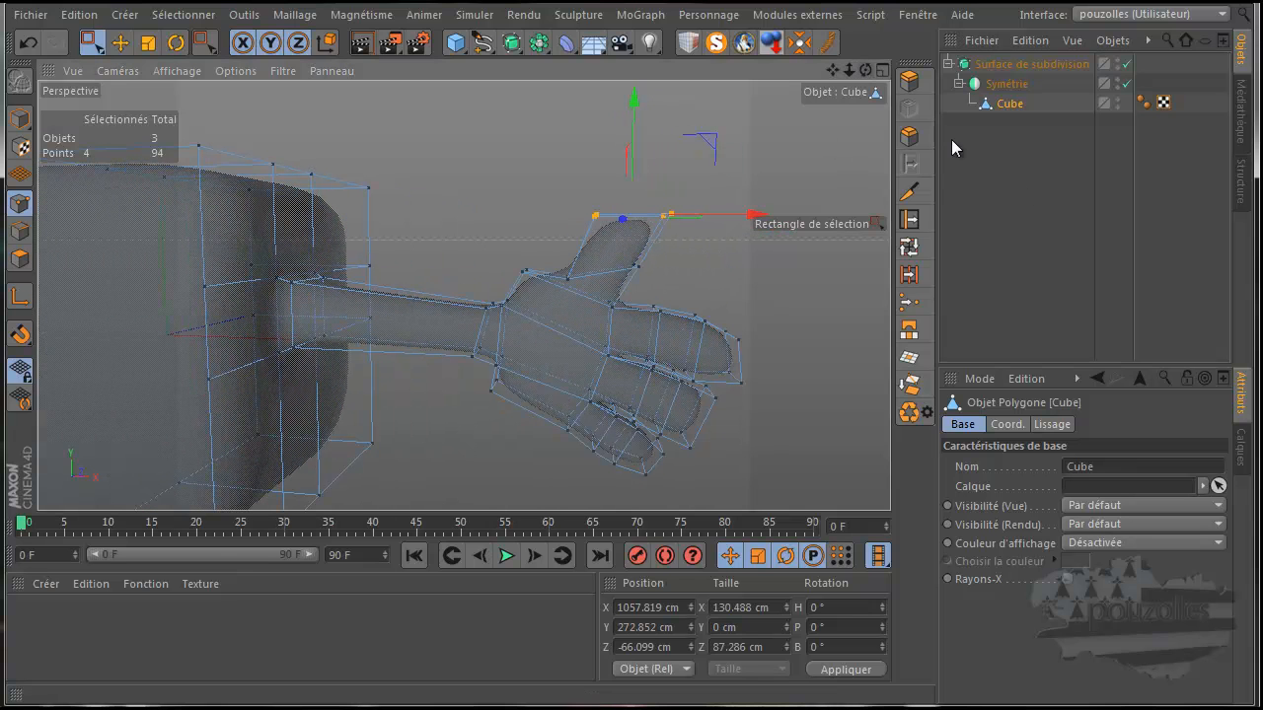
# Turn off X-ray on the subdivision surface and inspect the smoothed arm and hand in perspective.
pyautogui.click(1020, 189)
pyautogui.click(1001, 66)
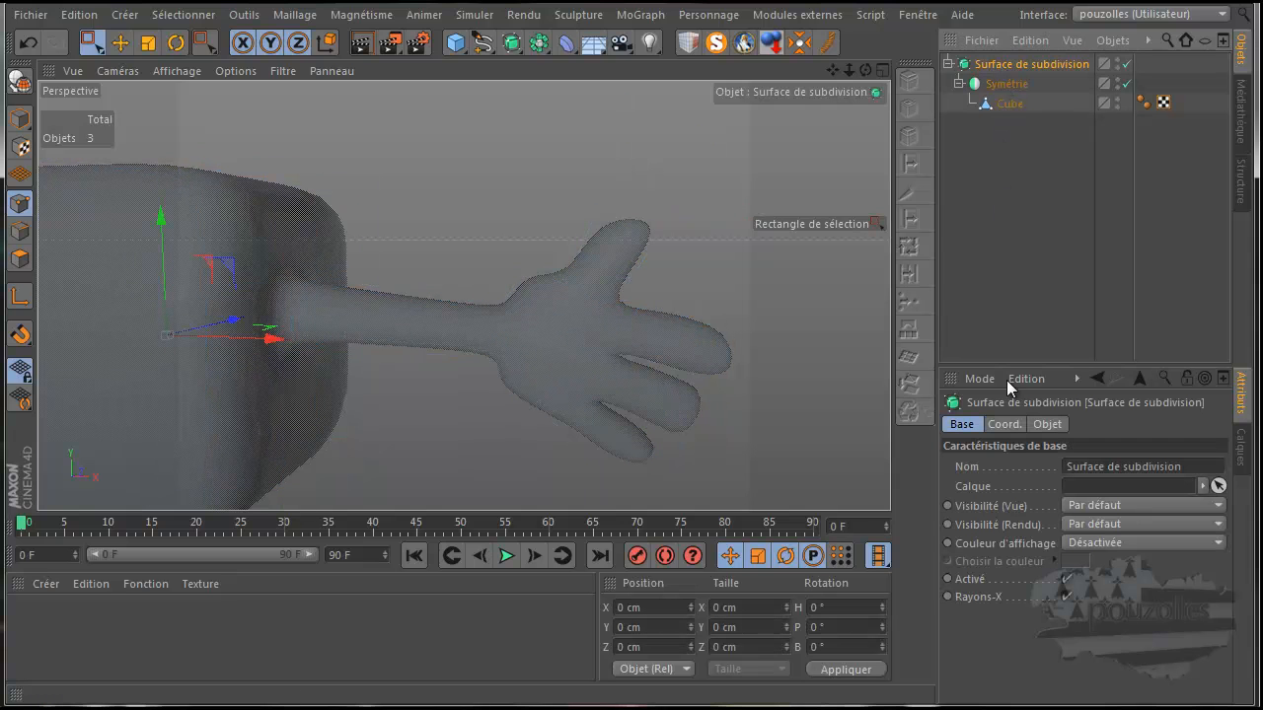
pyautogui.click(1067, 597)
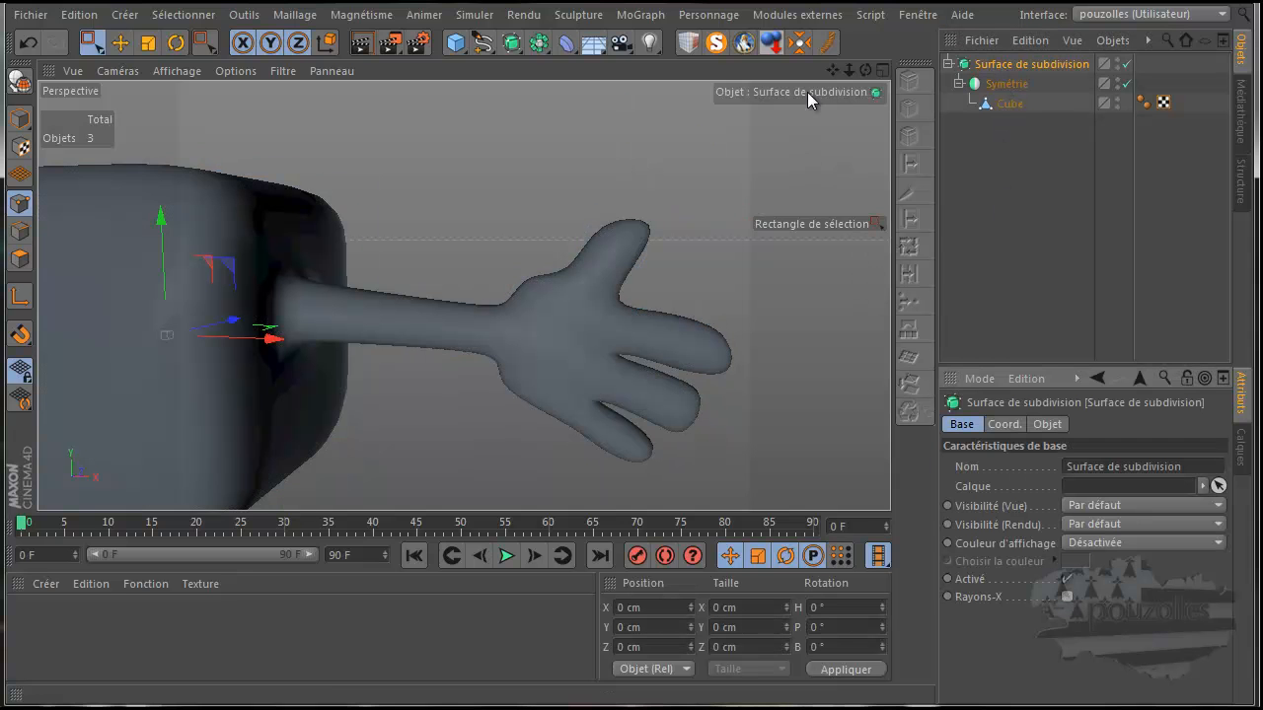
pyautogui.moveTo(632, 389)
pyautogui.keyDown('alt'); pyautogui.mouseDown()
pyautogui.moveTo(618, 384)
pyautogui.moveTo(688, 386)
pyautogui.moveTo(594, 387)
pyautogui.moveTo(640, 386)
pyautogui.moveTo(628, 387)
pyautogui.mouseUp(); pyautogui.keyUp('alt')
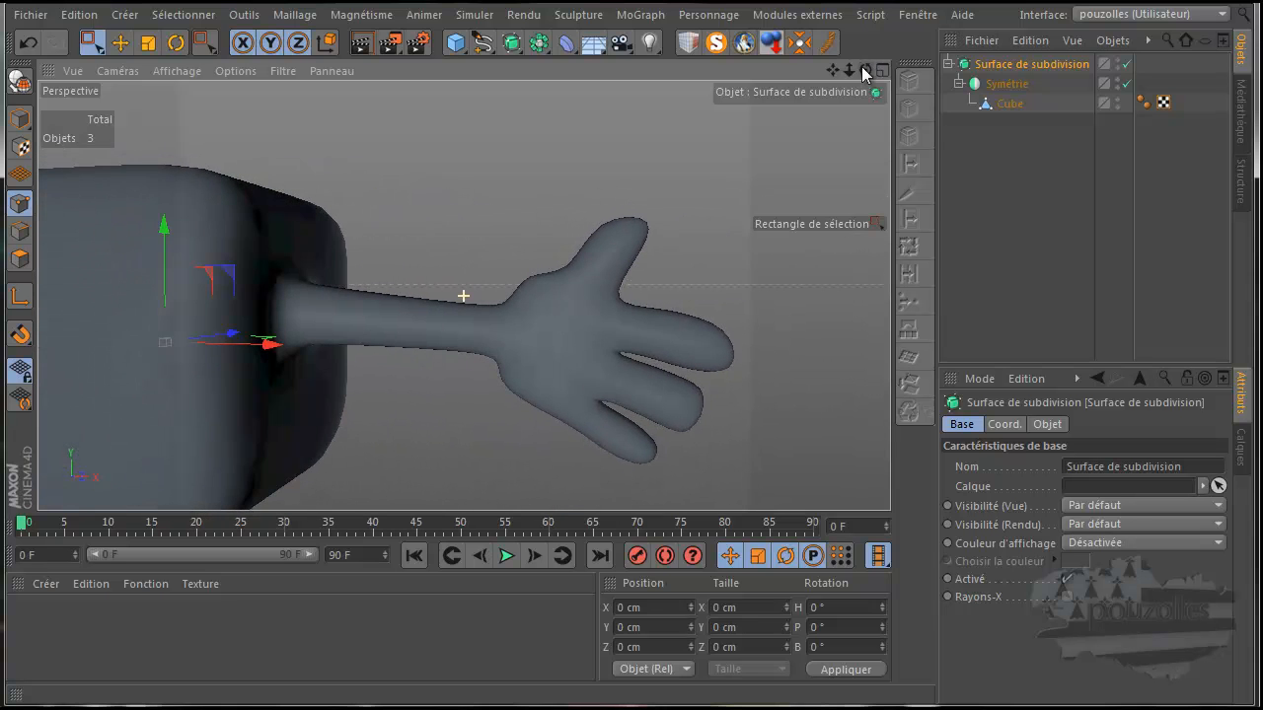
# Cut an edge loop around the Cube's arm just before the wrist using the Knife in Loop mode.
pyautogui.click(1015, 103)
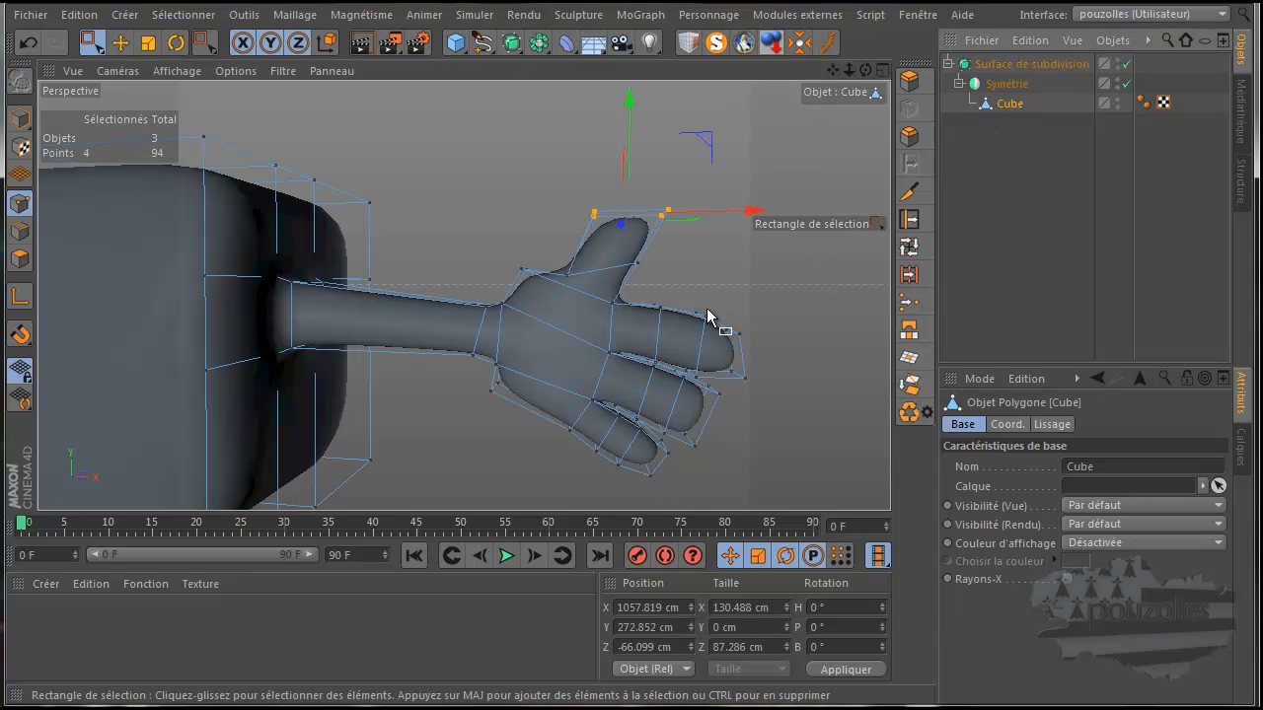
pyautogui.keyDown('alt'); pyautogui.moveTo(638, 400); pyautogui.dragTo(635, 395); pyautogui.keyUp('alt')
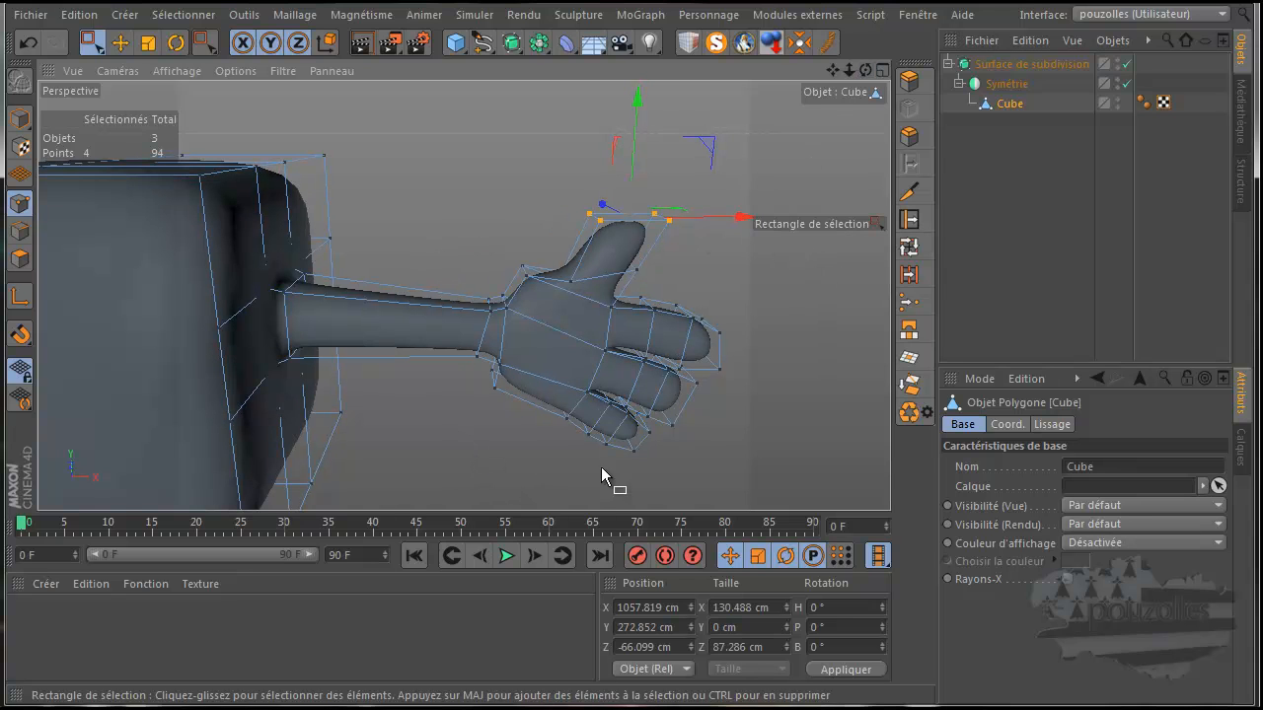
pyautogui.click(909, 191)
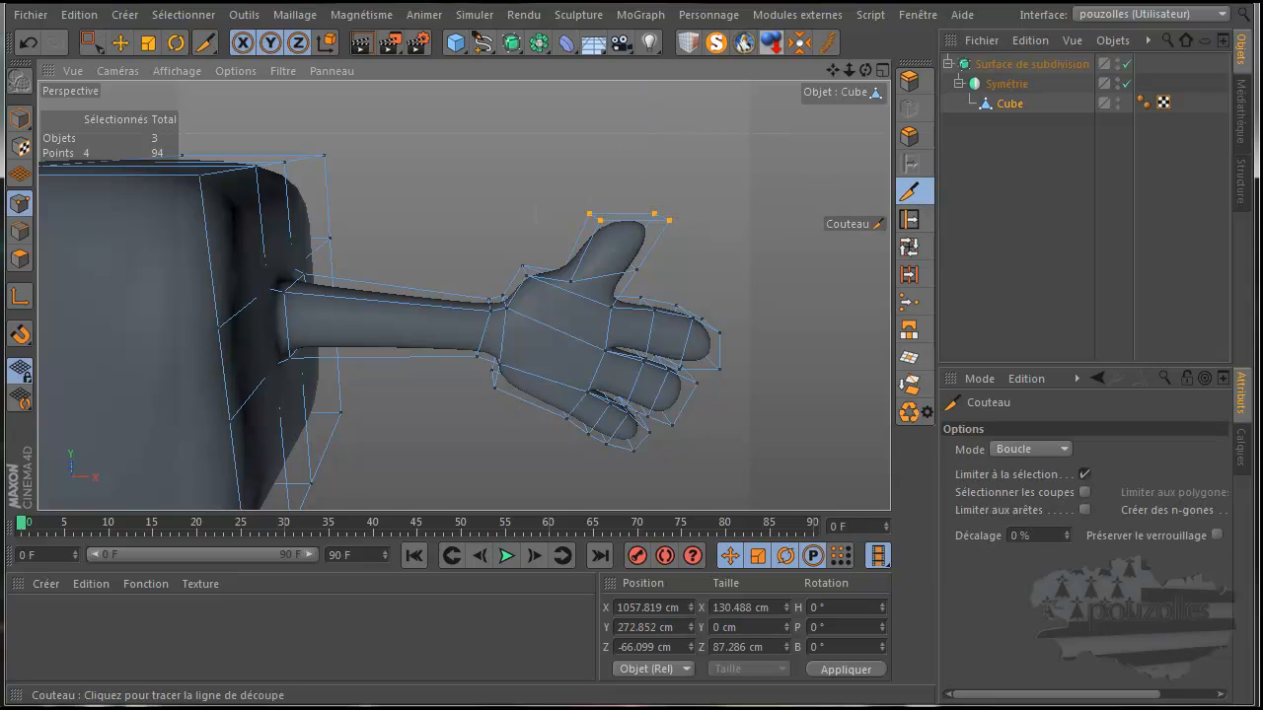
pyautogui.click(478, 307)
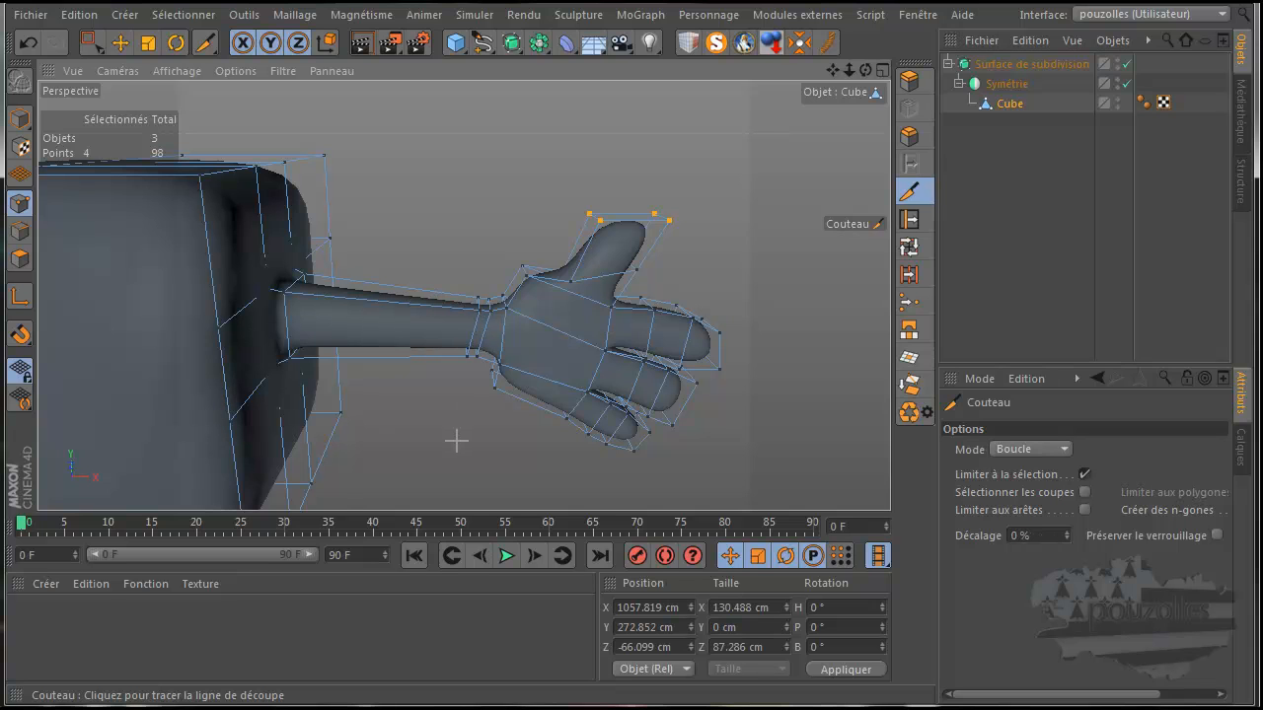
# Select the two adjacent polygon loops around the wrist in polygon mode.
pyautogui.click(20, 259)
pyautogui.click(908, 246)
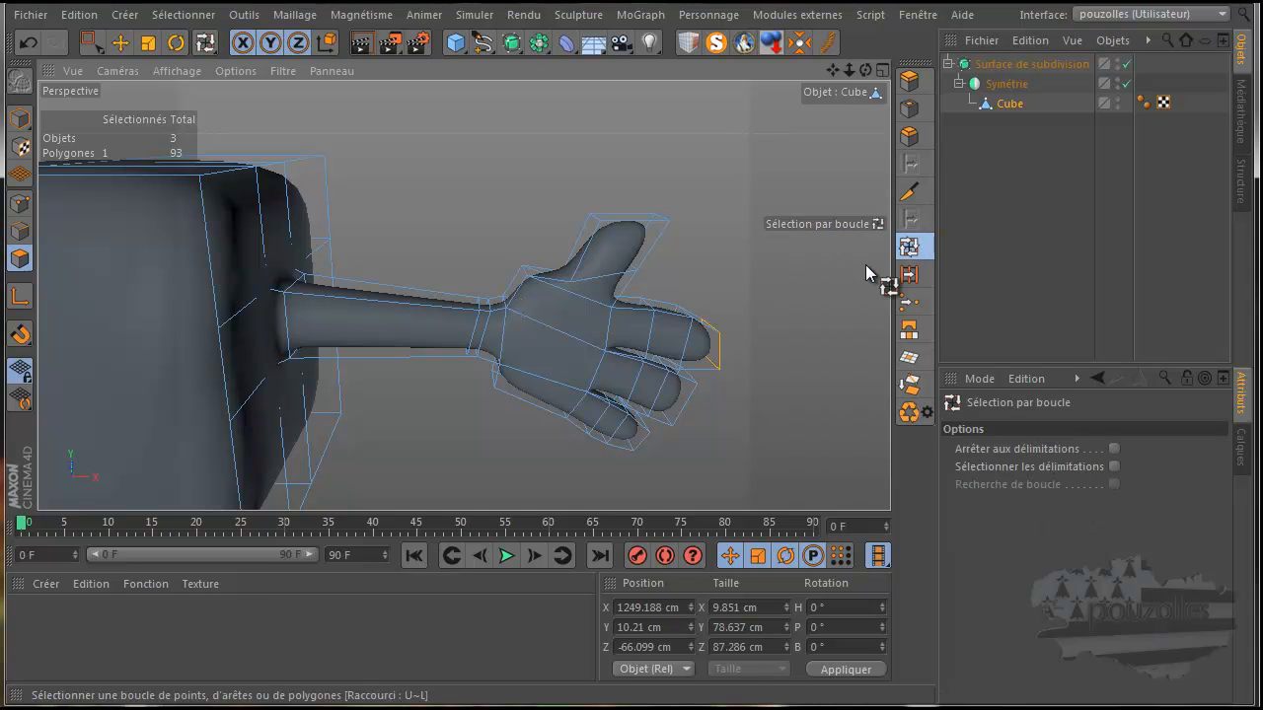
pyautogui.click(483, 312)
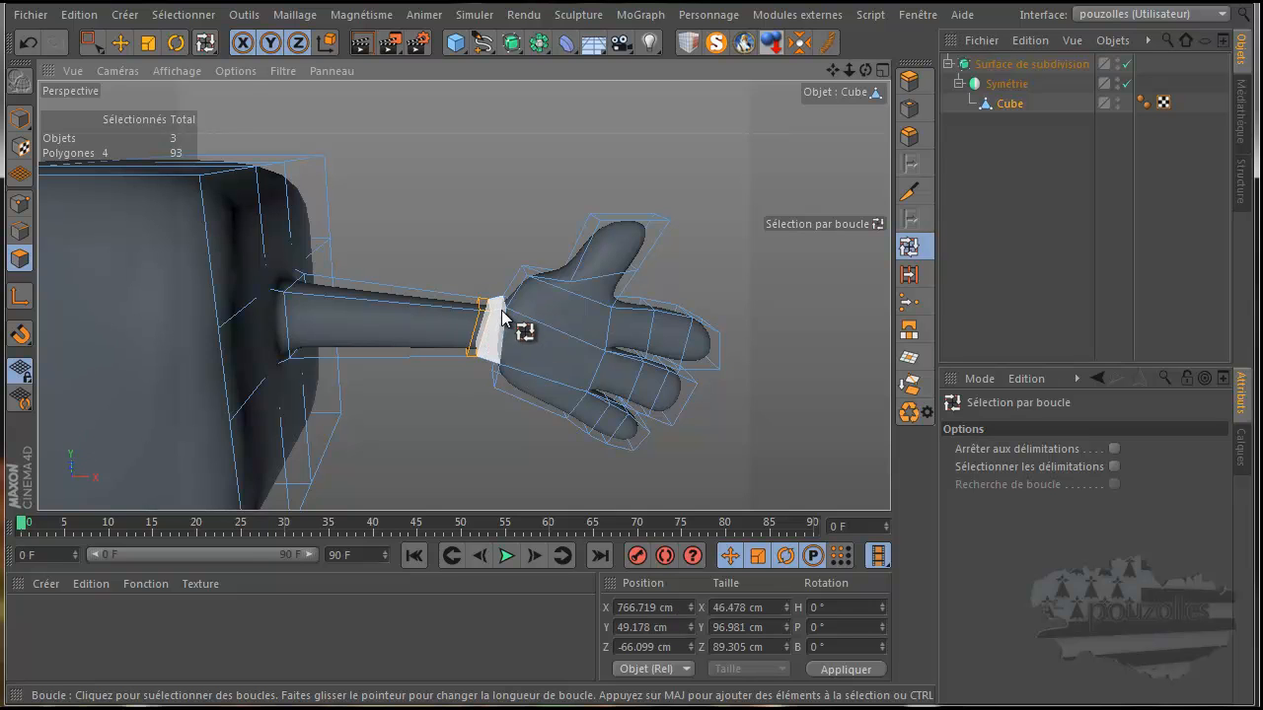
pyautogui.keyDown('shift'); pyautogui.click(501, 311); pyautogui.keyUp('shift')
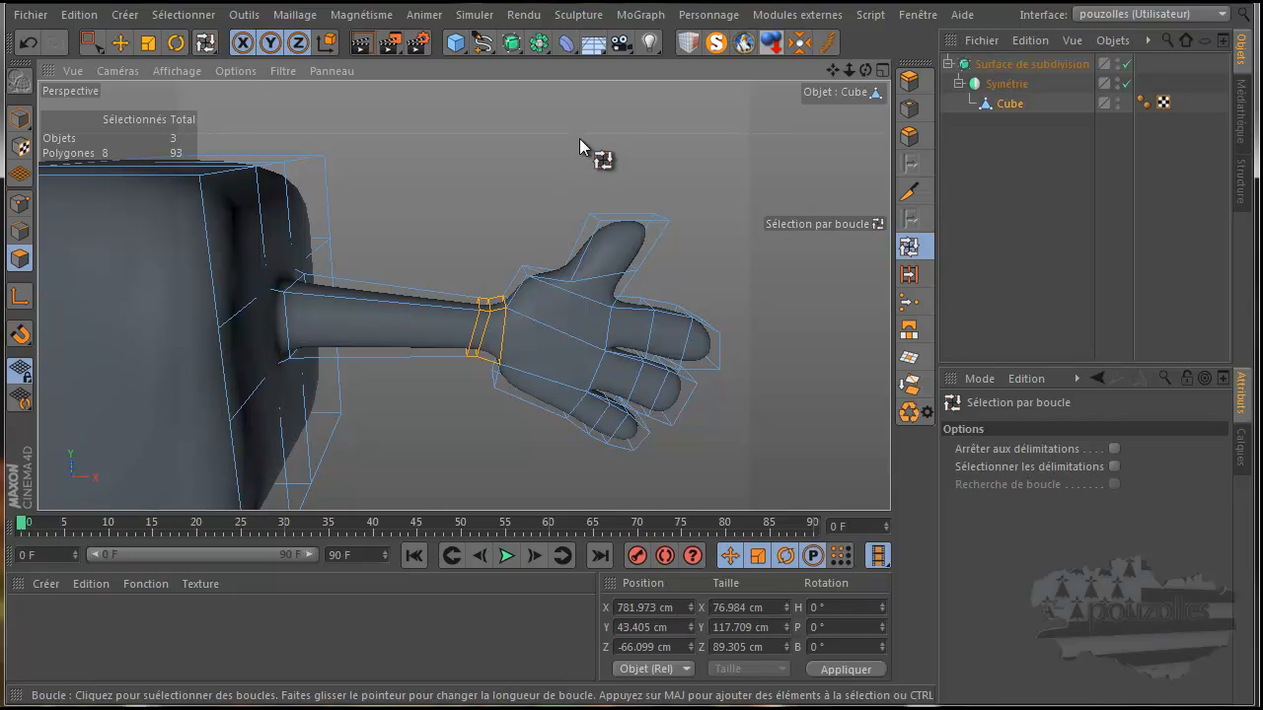
# Try to extrude the two wrist polygon loops by 14 cm, and undo the extrusion.
pyautogui.click(915, 82)
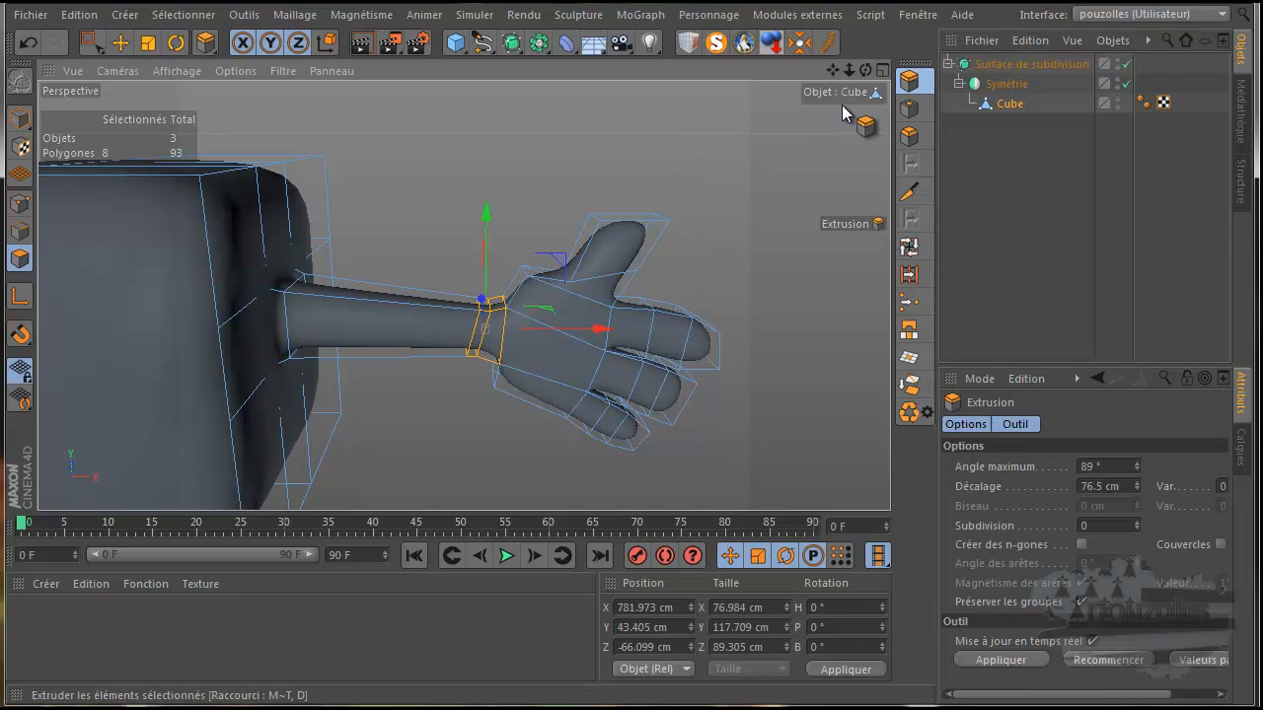
pyautogui.moveTo(625, 388); pyautogui.dragTo(634, 388)
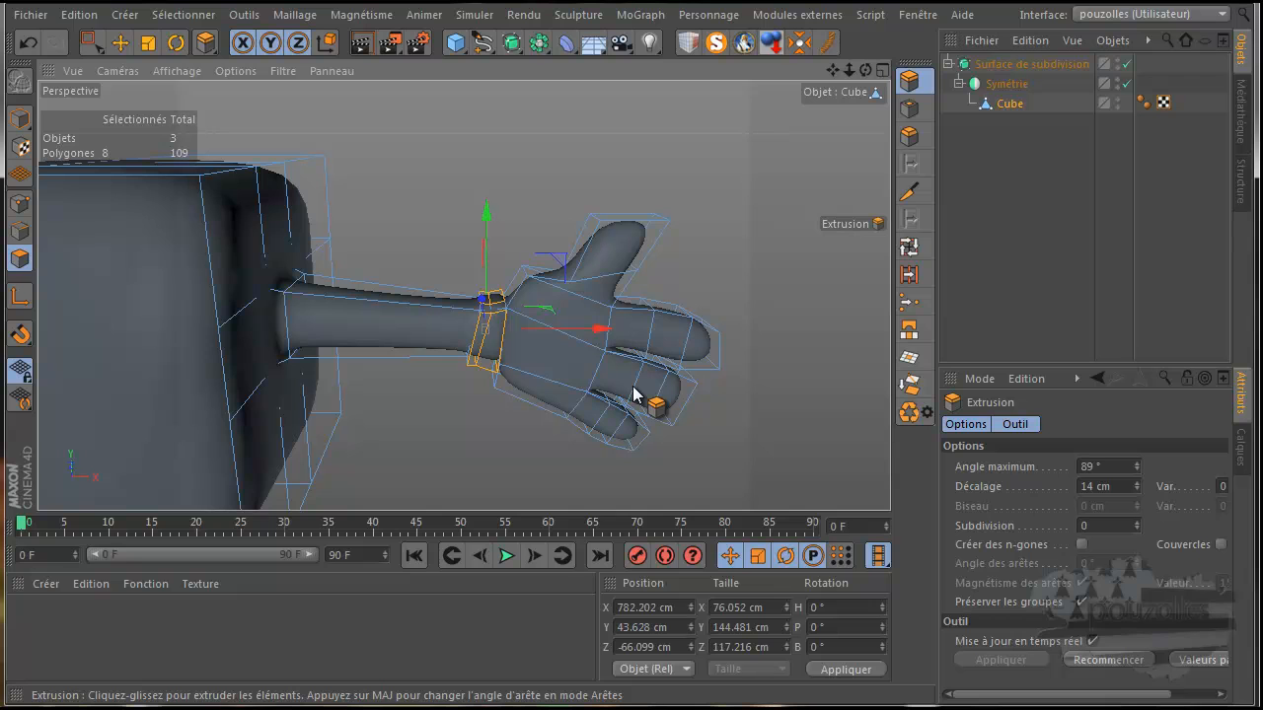
pyautogui.click(27, 43)
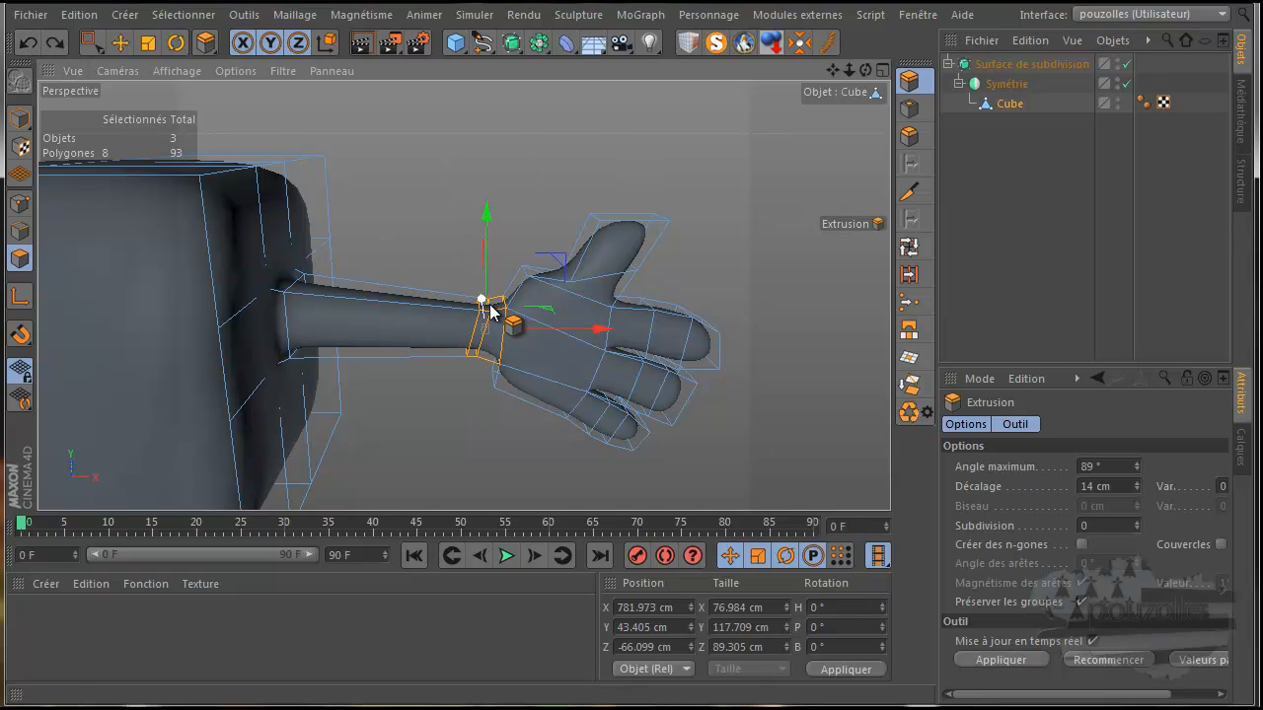
# Remove the hand-side loop from the selection, keeping only the narrow arm-side polygon loop selected.
pyautogui.click(906, 253)
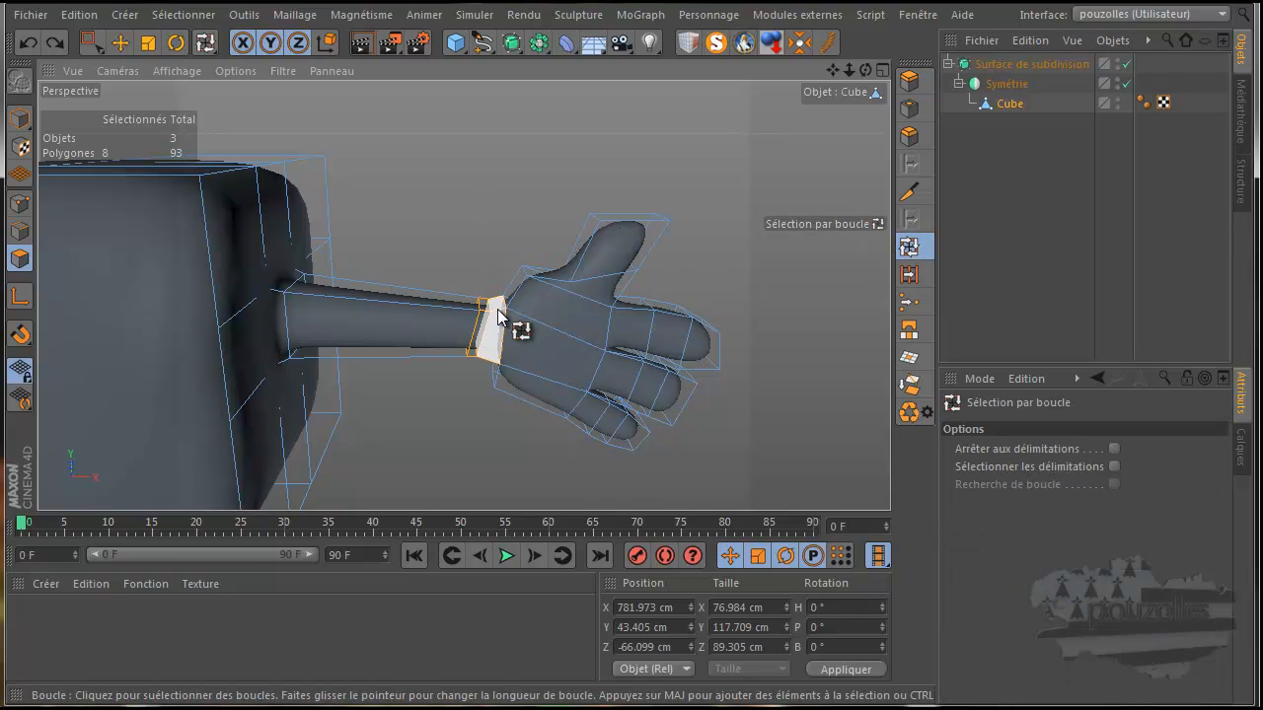
pyautogui.click(498, 316)
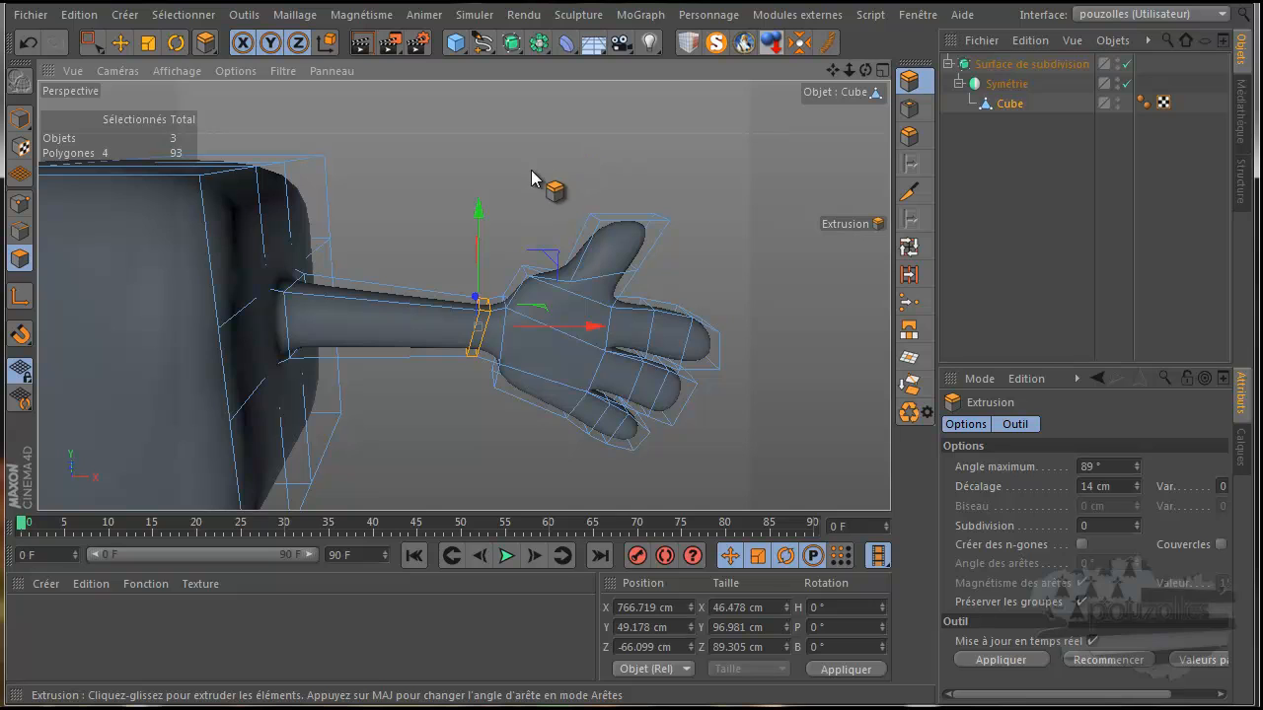
# Try extruding the narrow wrist loop by 13 cm and moving it to about X 735 cm, and undo both changes.
pyautogui.moveTo(531, 177); pyautogui.dragTo(634, 394)
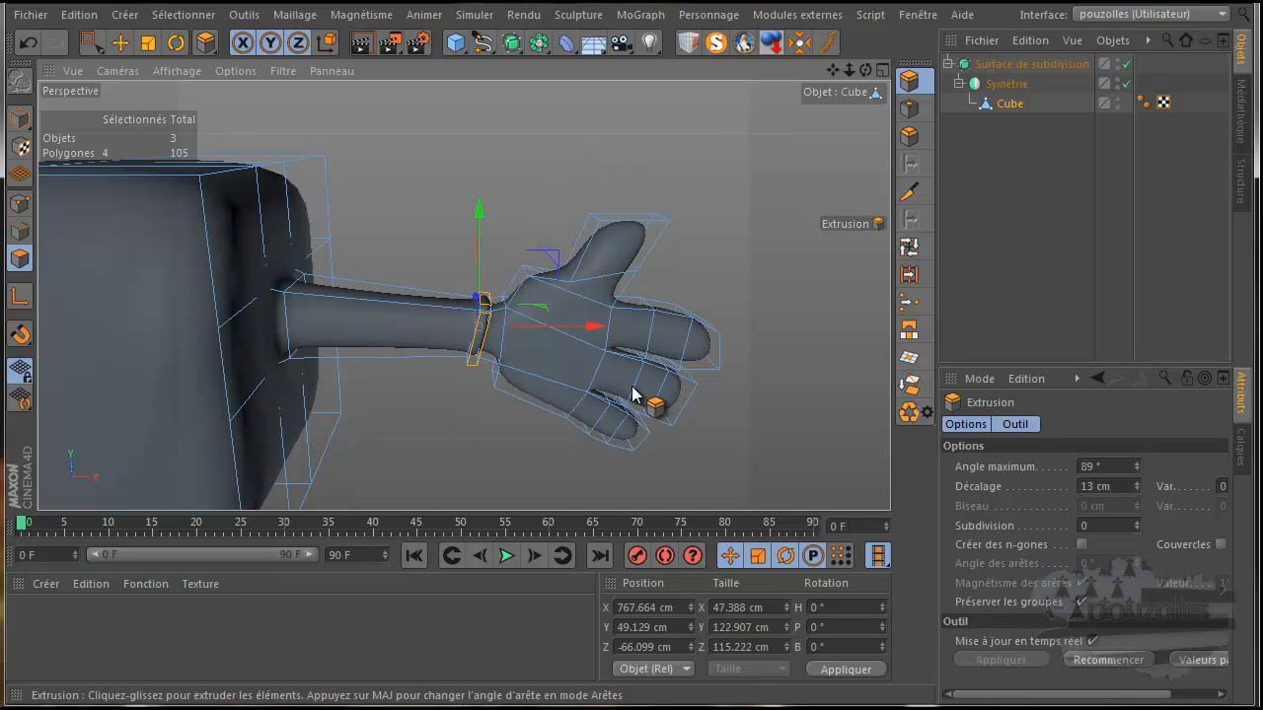
pyautogui.moveTo(595, 329); pyautogui.dragTo(578, 332)
pyautogui.moveTo(865, 71); pyautogui.dragTo(642, 389)
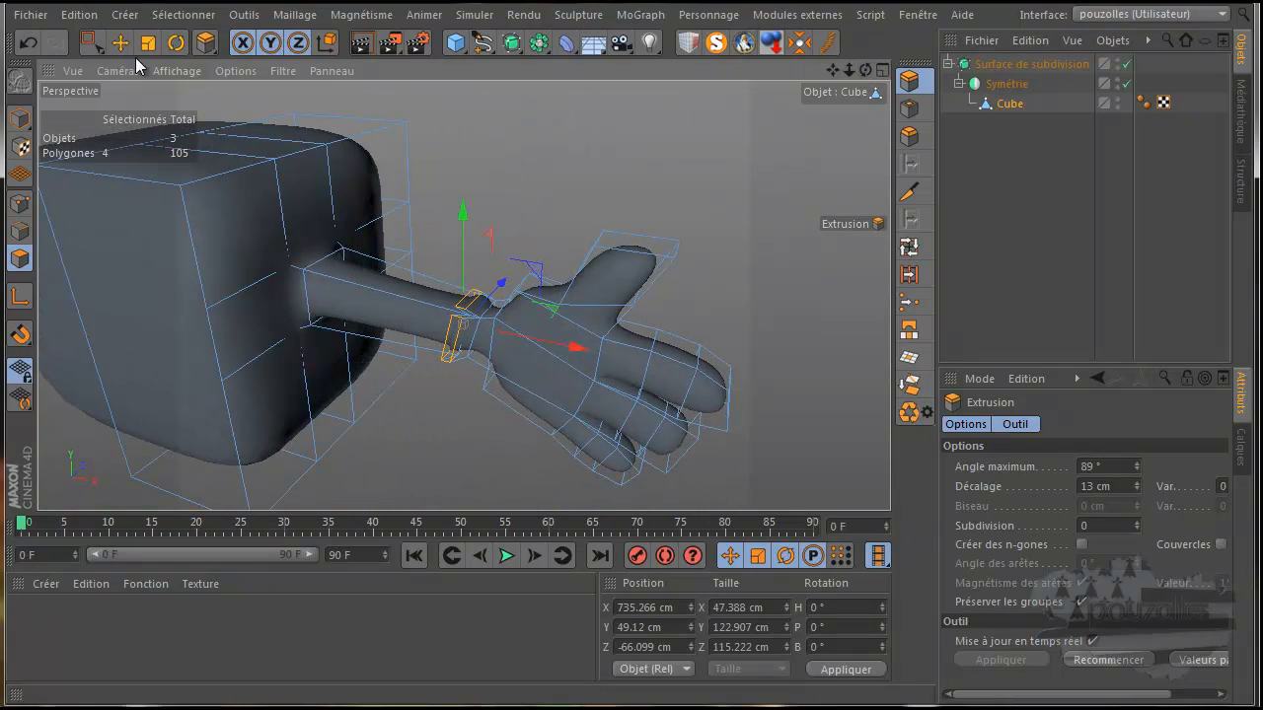
pyautogui.click(27, 43)
pyautogui.click(27, 43)
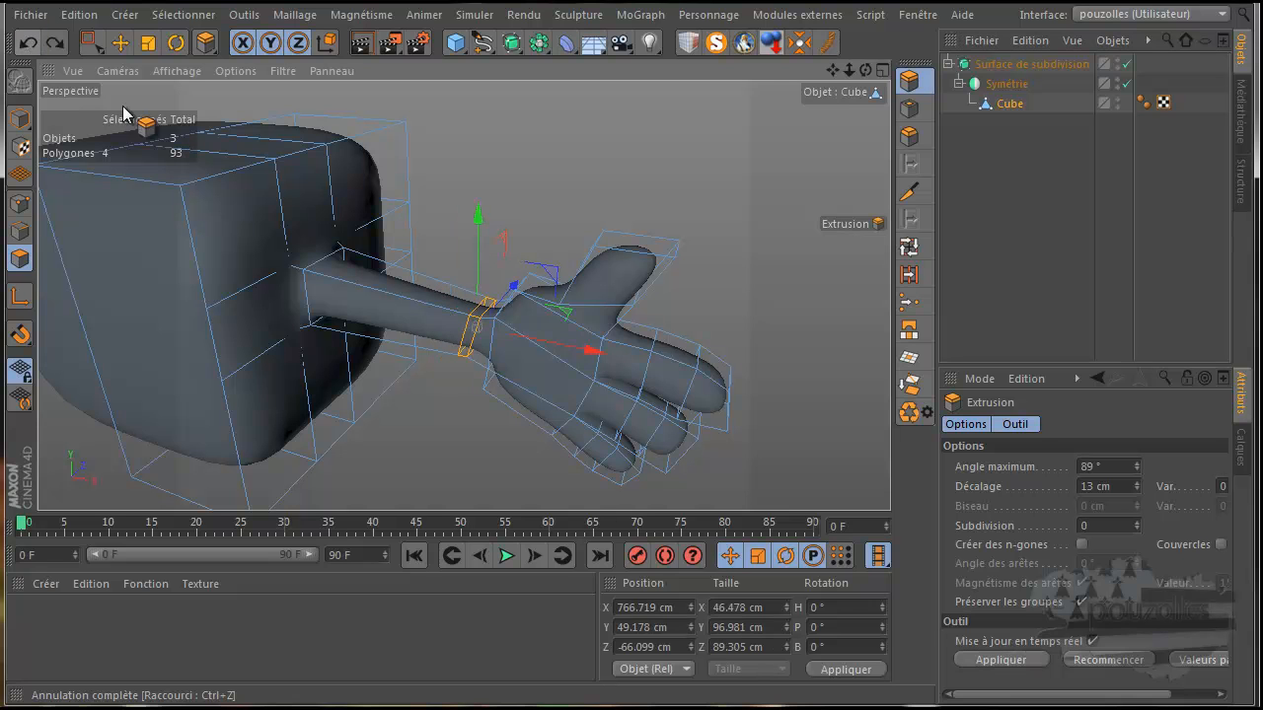
# Try extruding the narrow wrist loop by 16 cm with group preservation disabled, and undo the extrusion.
pyautogui.click(1084, 603)
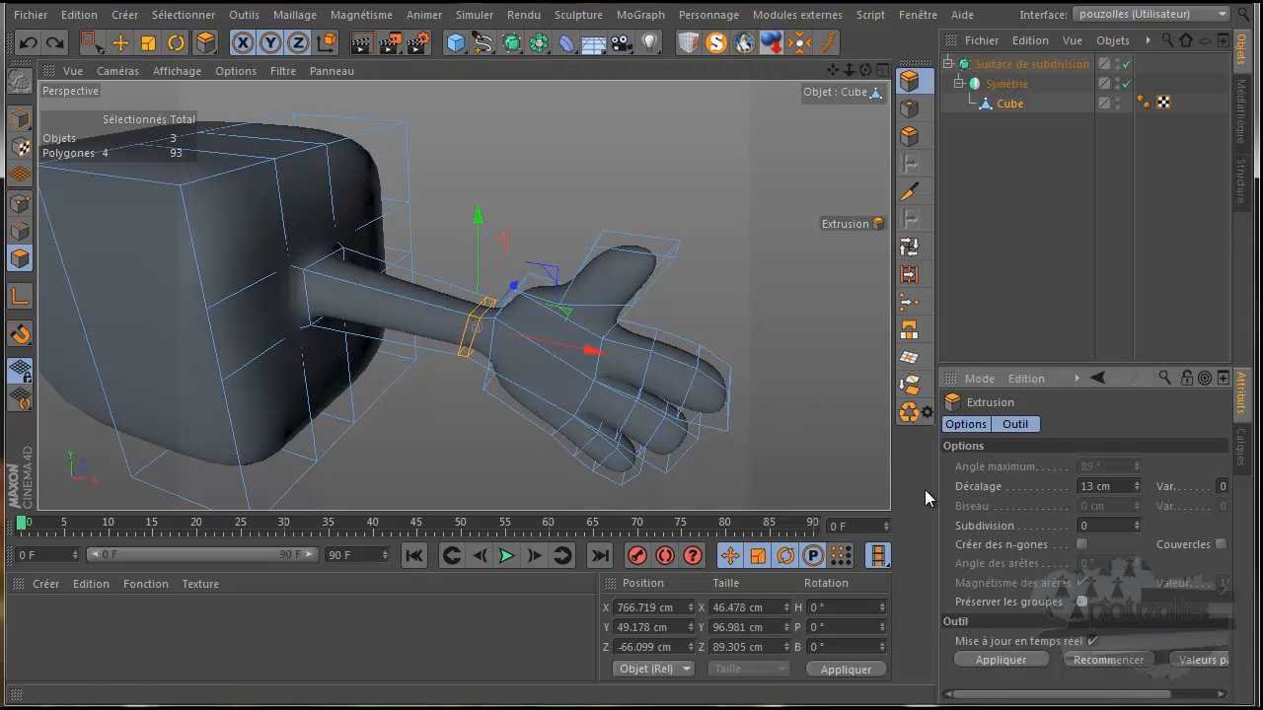
pyautogui.moveTo(524, 160); pyautogui.dragTo(632, 394)
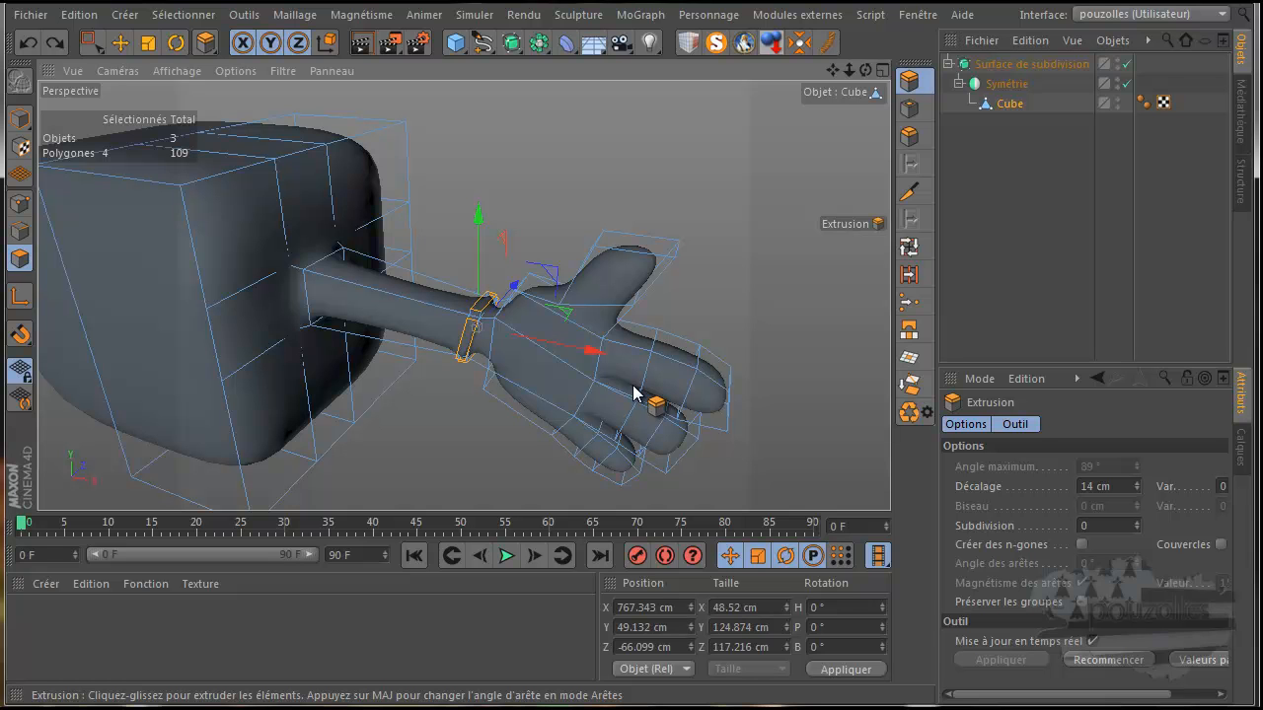
pyautogui.scroll(5, 450, 395)
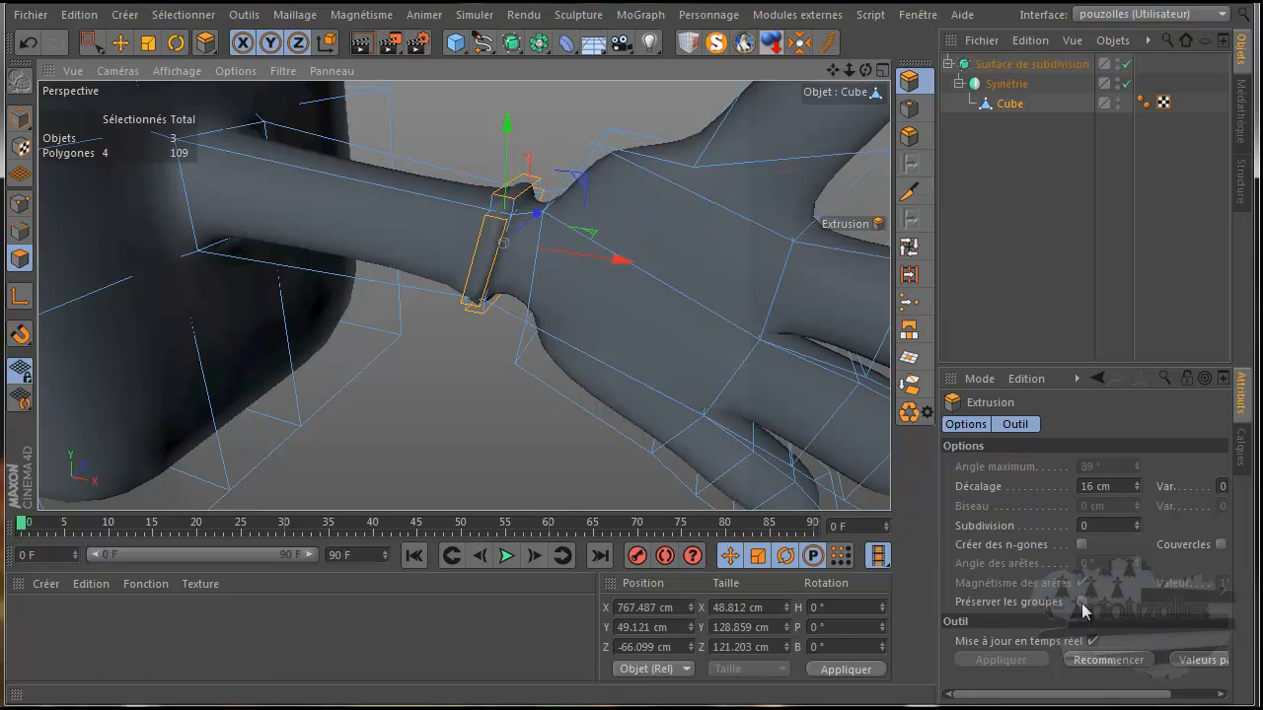
pyautogui.click(27, 45)
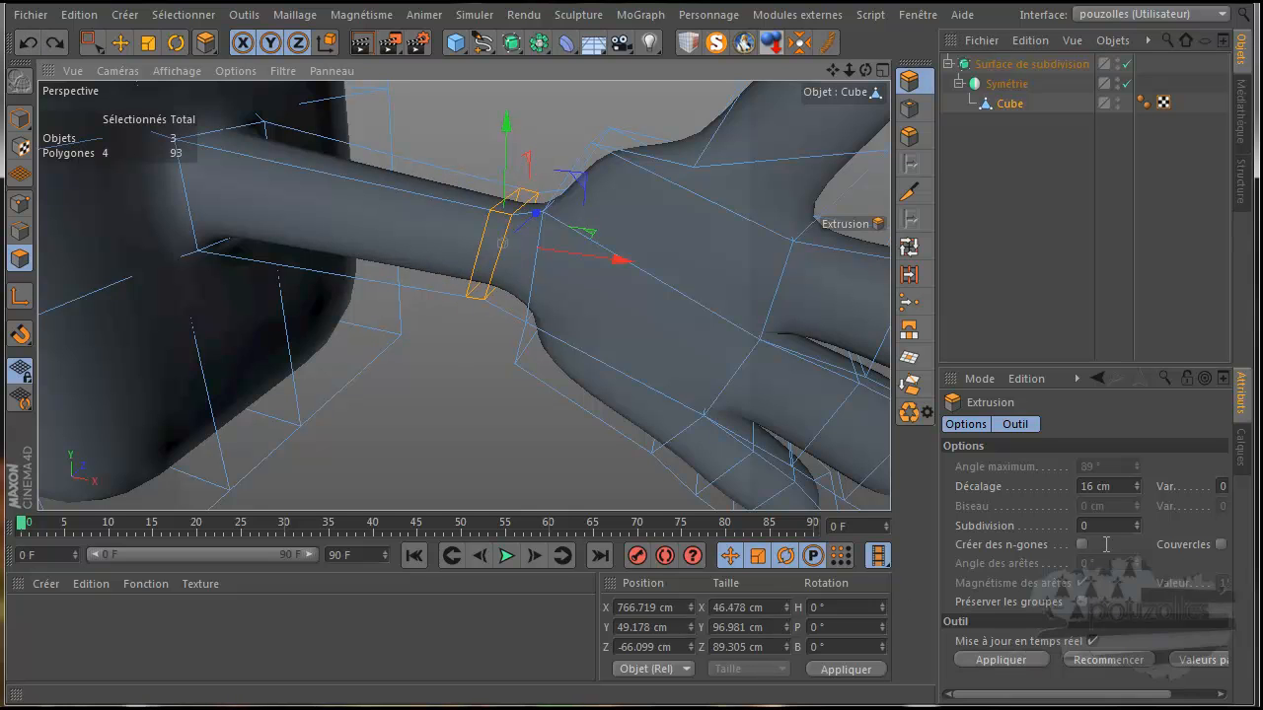
# Extrude the narrow wrist loop by 16.7 cm with groups preserved and a 114° maximum angle, and move it to about X 738.5 cm.
pyautogui.click(1080, 600)
pyautogui.moveTo(1139, 461); pyautogui.dragTo(1138, 448)
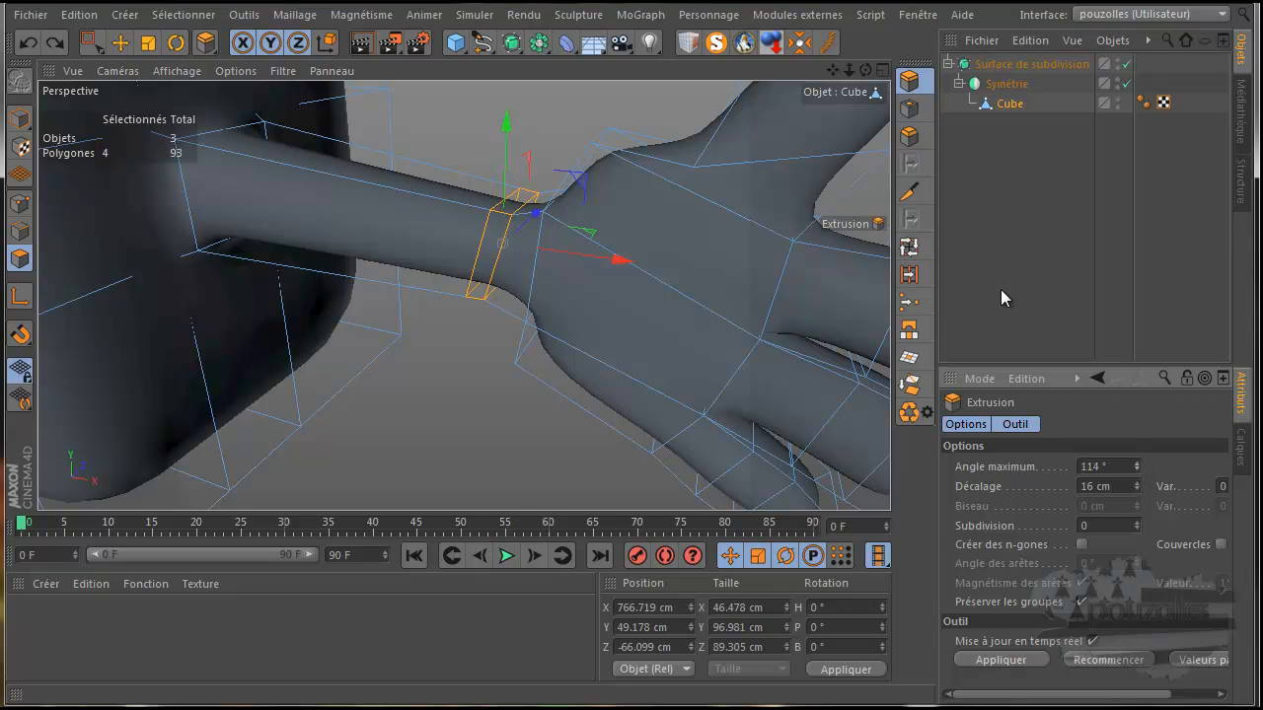
pyautogui.moveTo(385, 475); pyautogui.dragTo(395, 487)
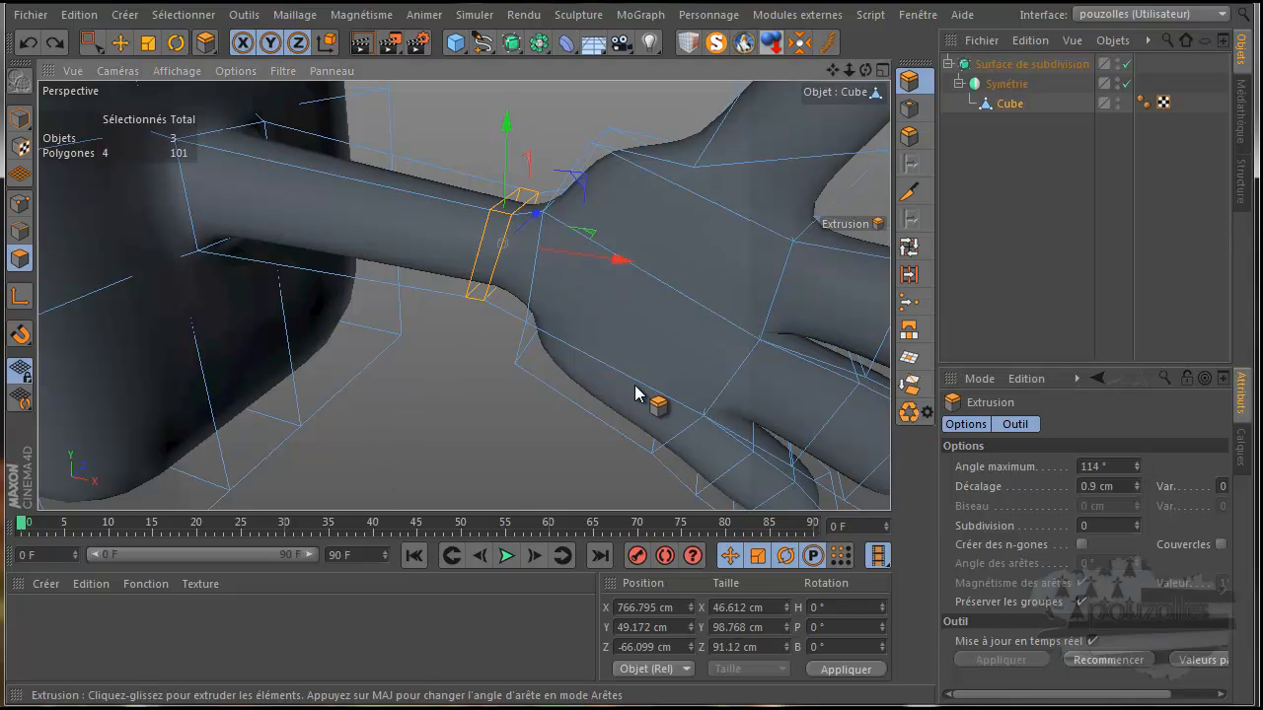
pyautogui.moveTo(634, 392); pyautogui.dragTo(643, 400)
pyautogui.moveTo(612, 264); pyautogui.dragTo(590, 267)
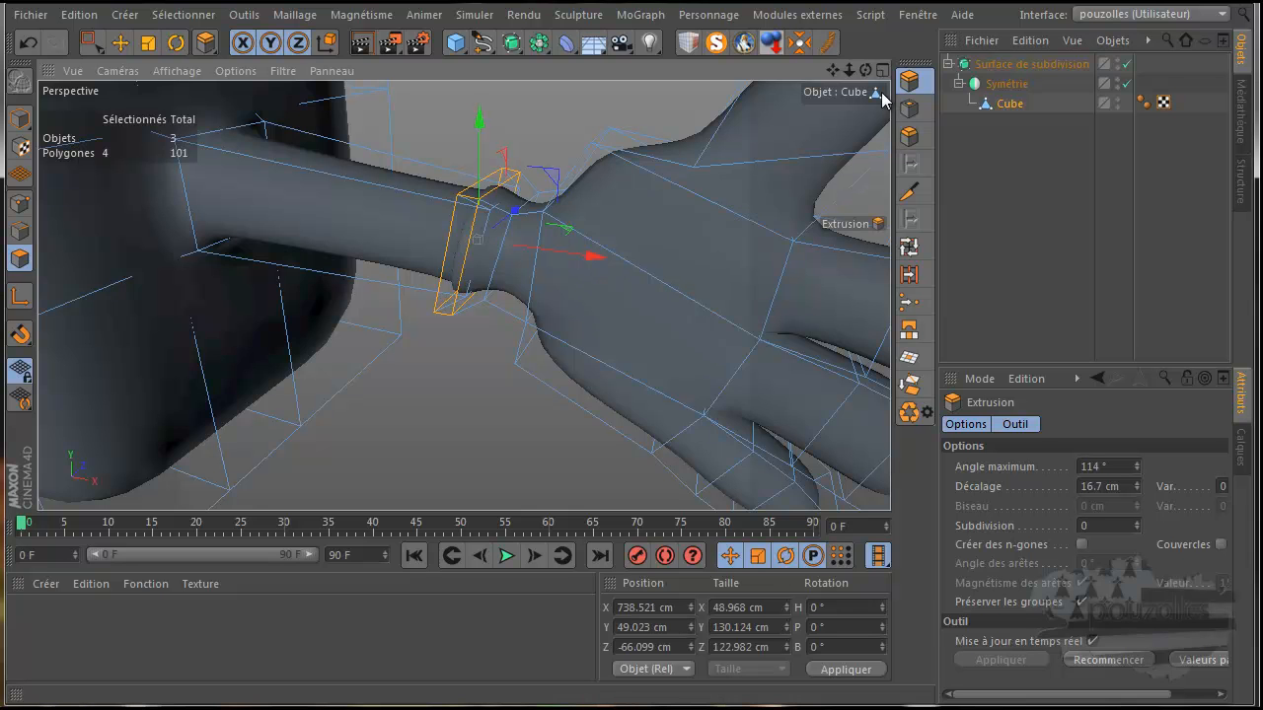
# Scale the extruded wrist band up to about 53.8 × 143 × 135.2 cm.
pyautogui.moveTo(648, 386)
pyautogui.keyDown('alt'); pyautogui.mouseDown()
pyautogui.moveTo(620, 388)
pyautogui.moveTo(630, 385)
pyautogui.mouseUp(); pyautogui.keyUp('alt')
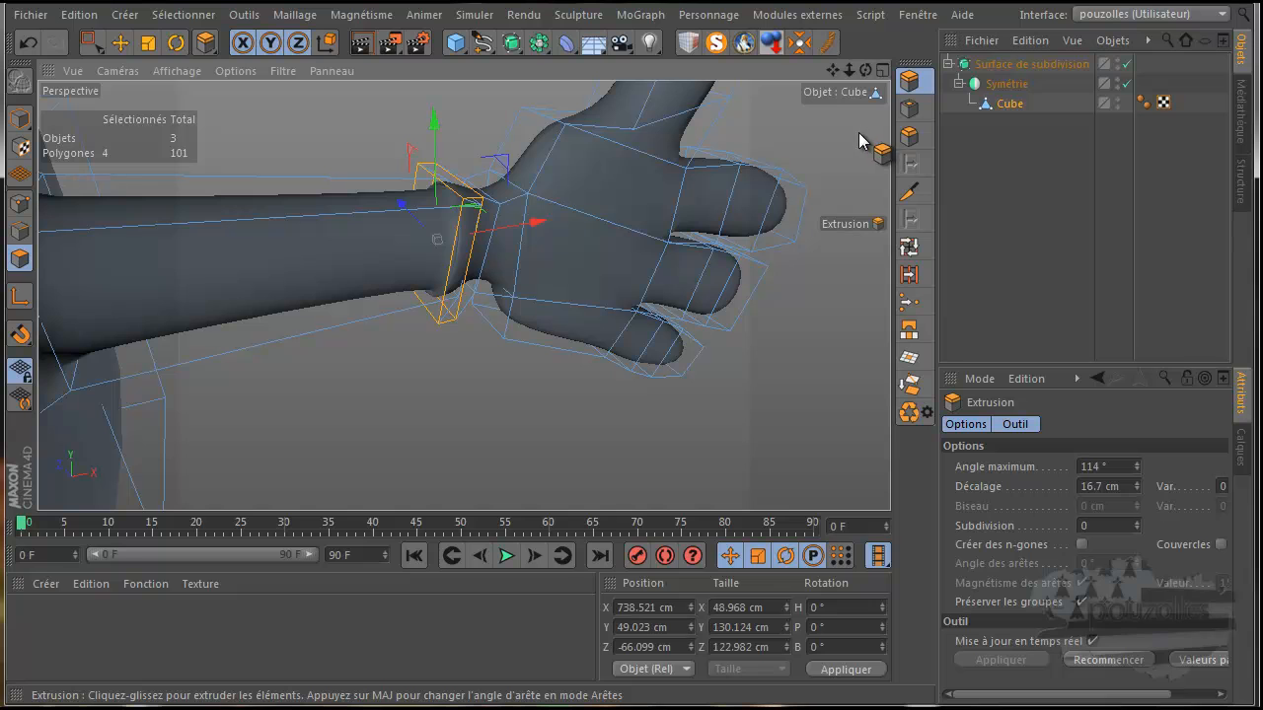
pyautogui.click(148, 43)
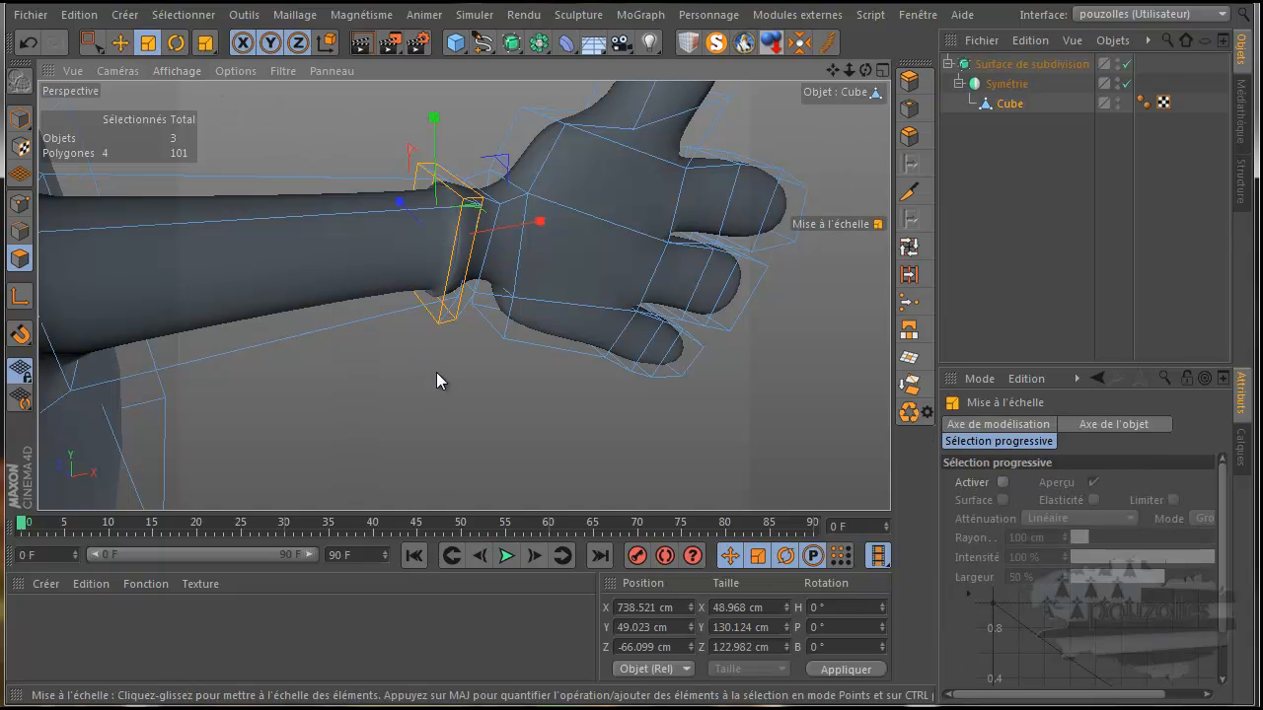
pyautogui.moveTo(455, 430); pyautogui.dragTo(521, 393)
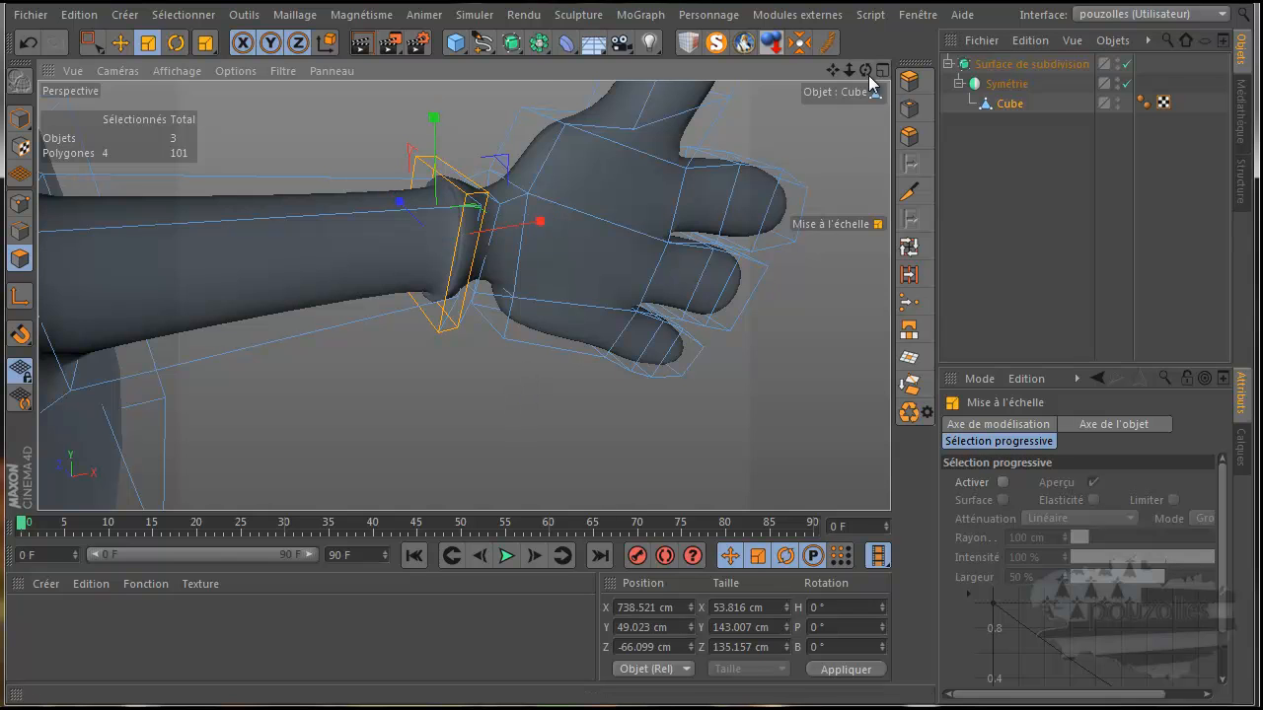
# Select the inner edge loop where the forearm meets the wrist band and move it towards the hand to about X 763.6 cm.
pyautogui.moveTo(629, 386)
pyautogui.keyDown('alt'); pyautogui.mouseDown()
pyautogui.moveTo(607, 383)
pyautogui.moveTo(645, 378)
pyautogui.moveTo(632, 386)
pyautogui.mouseUp(); pyautogui.keyUp('alt')
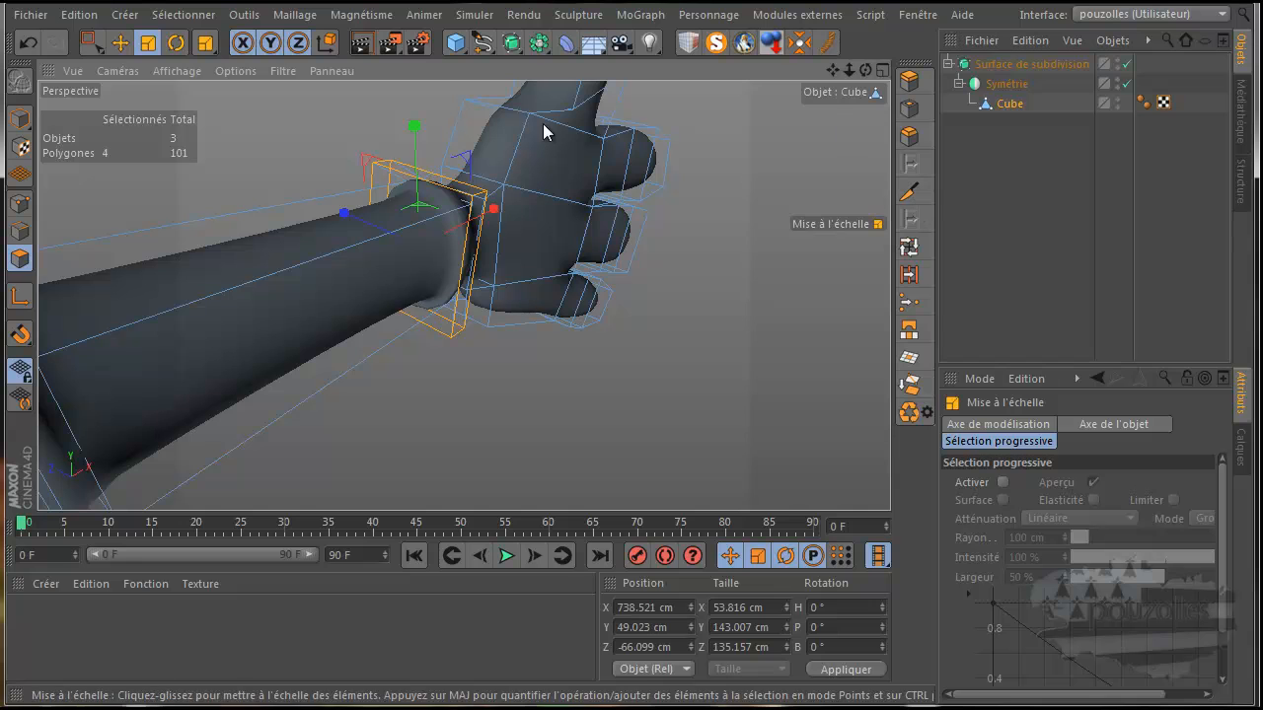
pyautogui.click(21, 231)
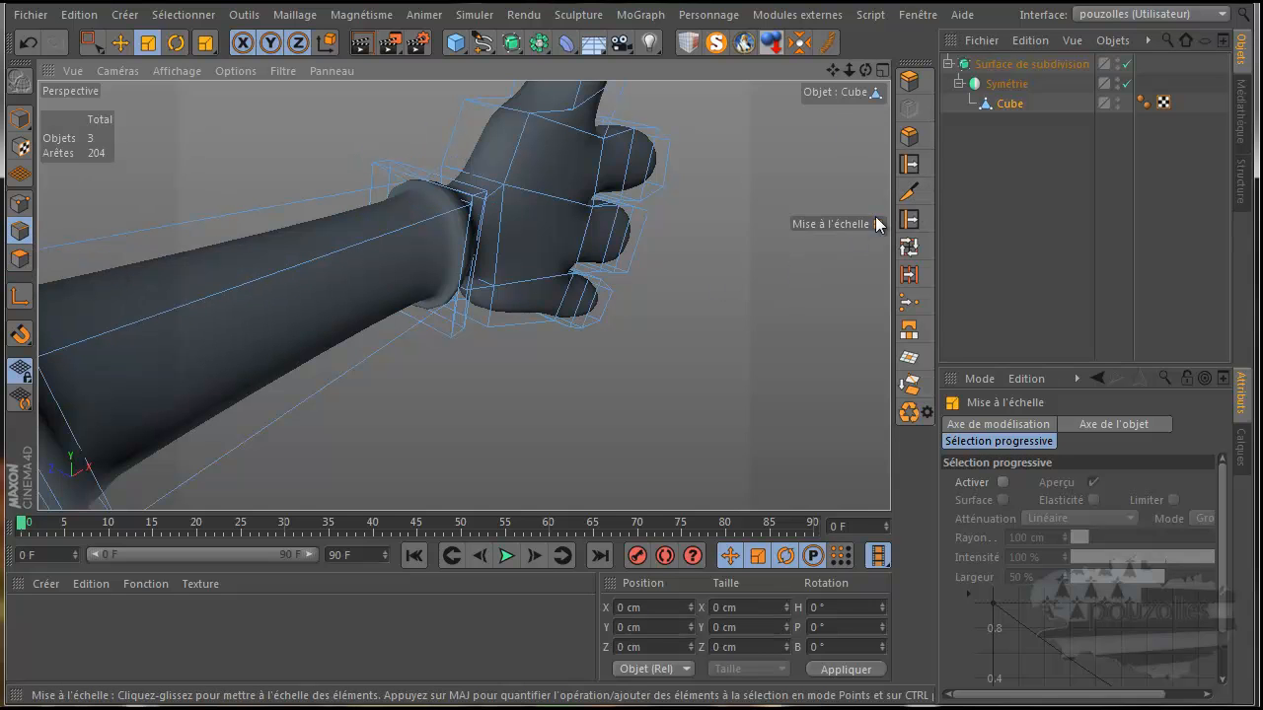
pyautogui.click(909, 247)
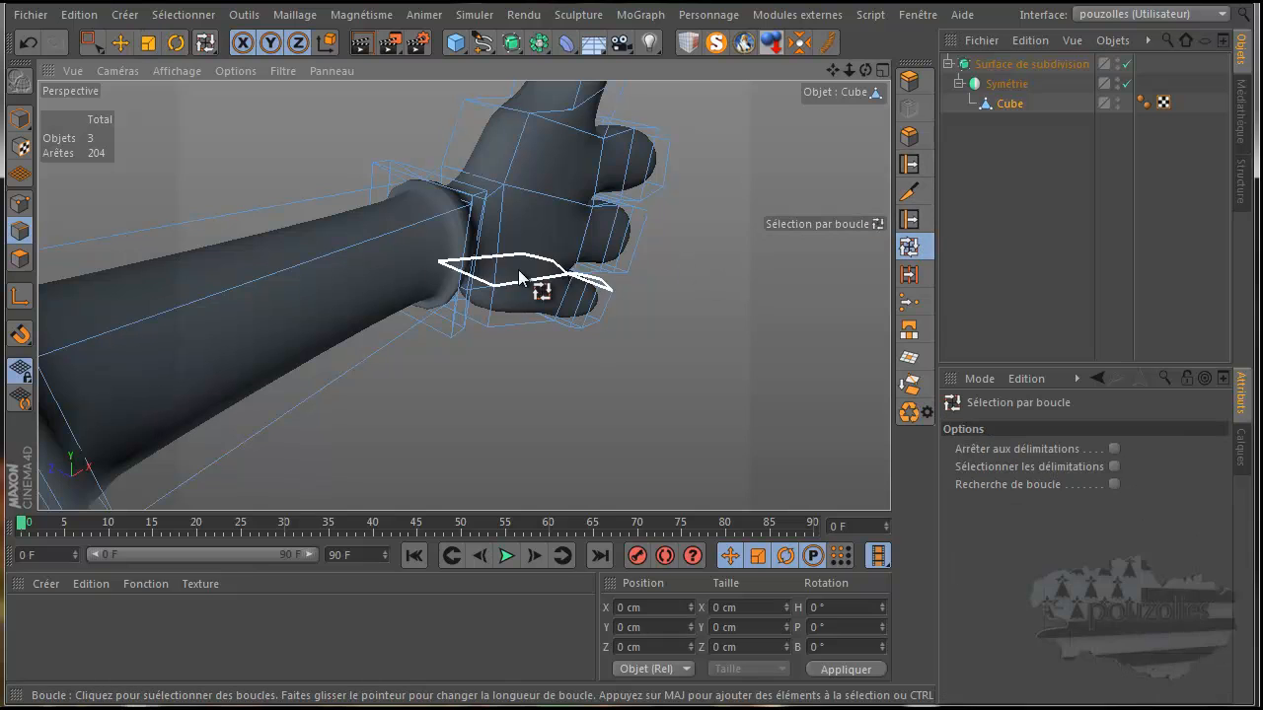
pyautogui.click(449, 236)
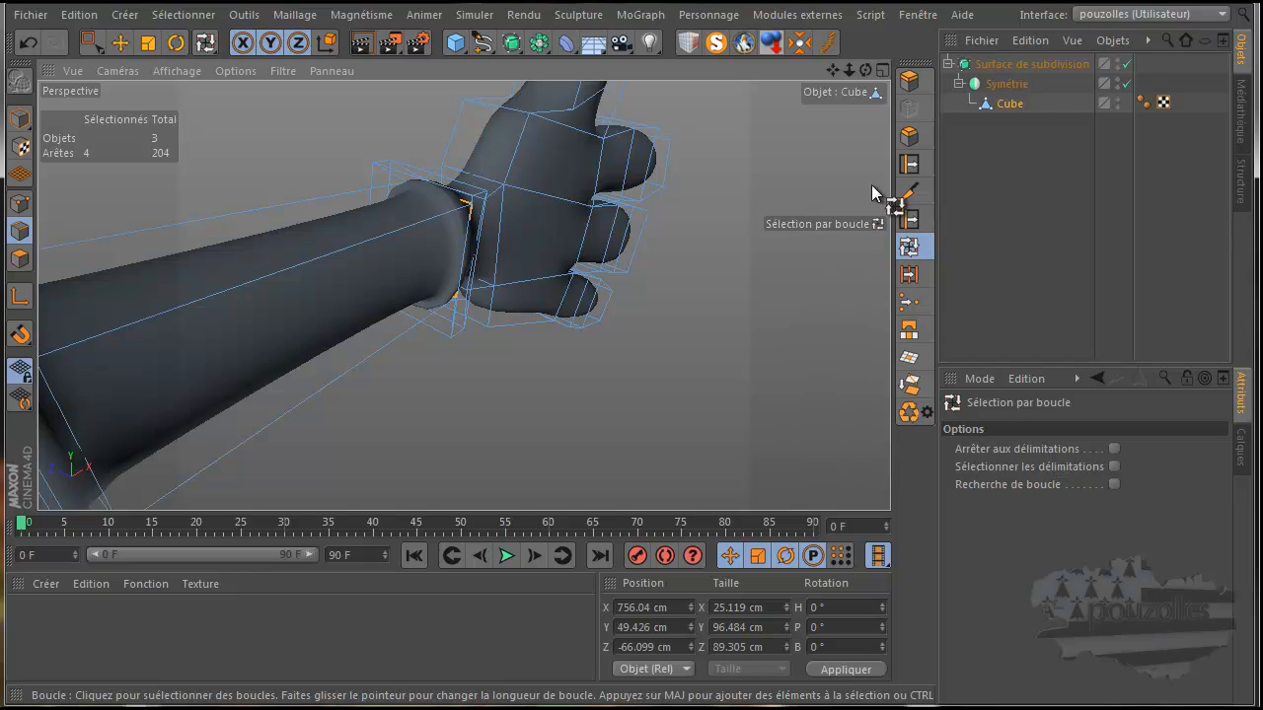
pyautogui.click(1125, 63)
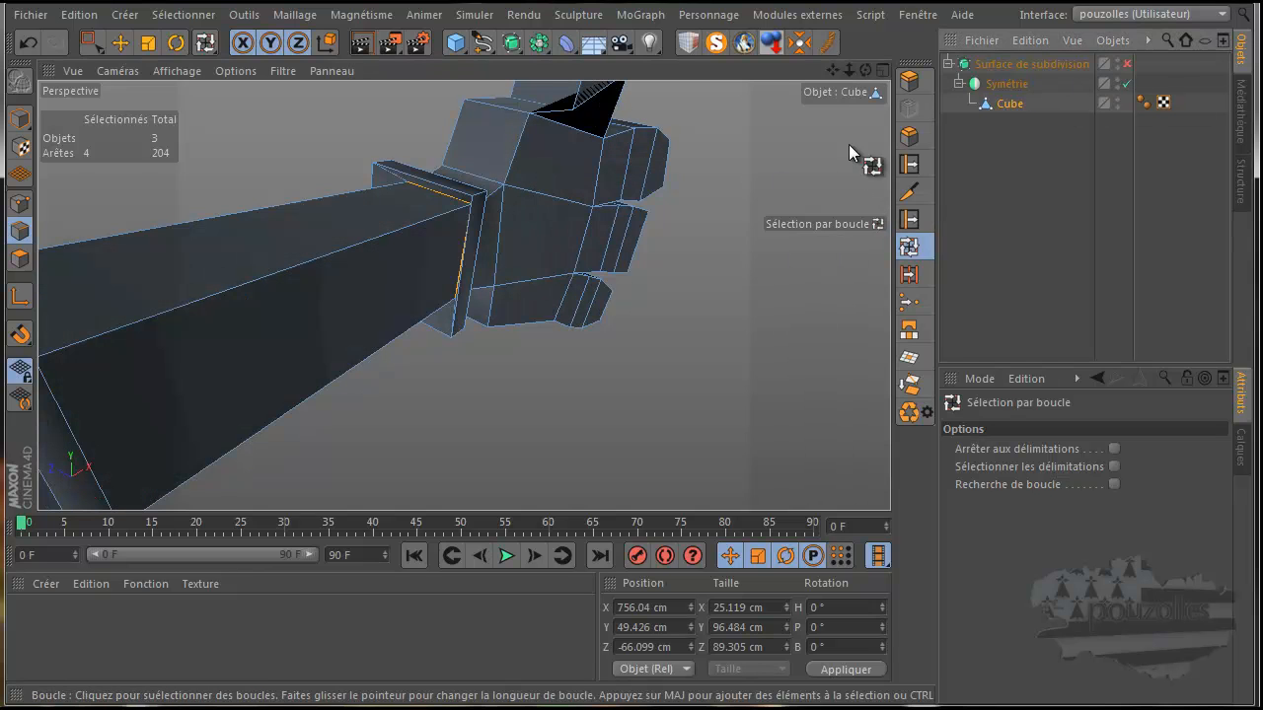
pyautogui.moveTo(866, 71); pyautogui.dragTo(633, 384)
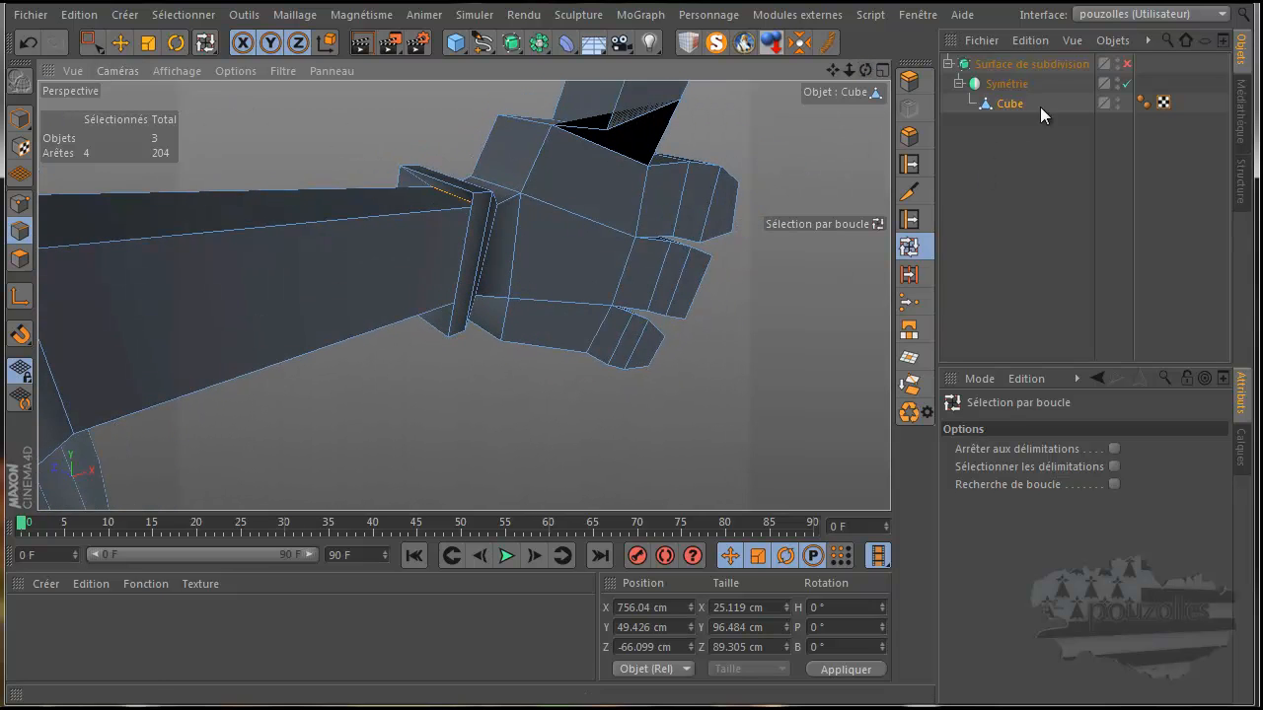
pyautogui.click(1128, 64)
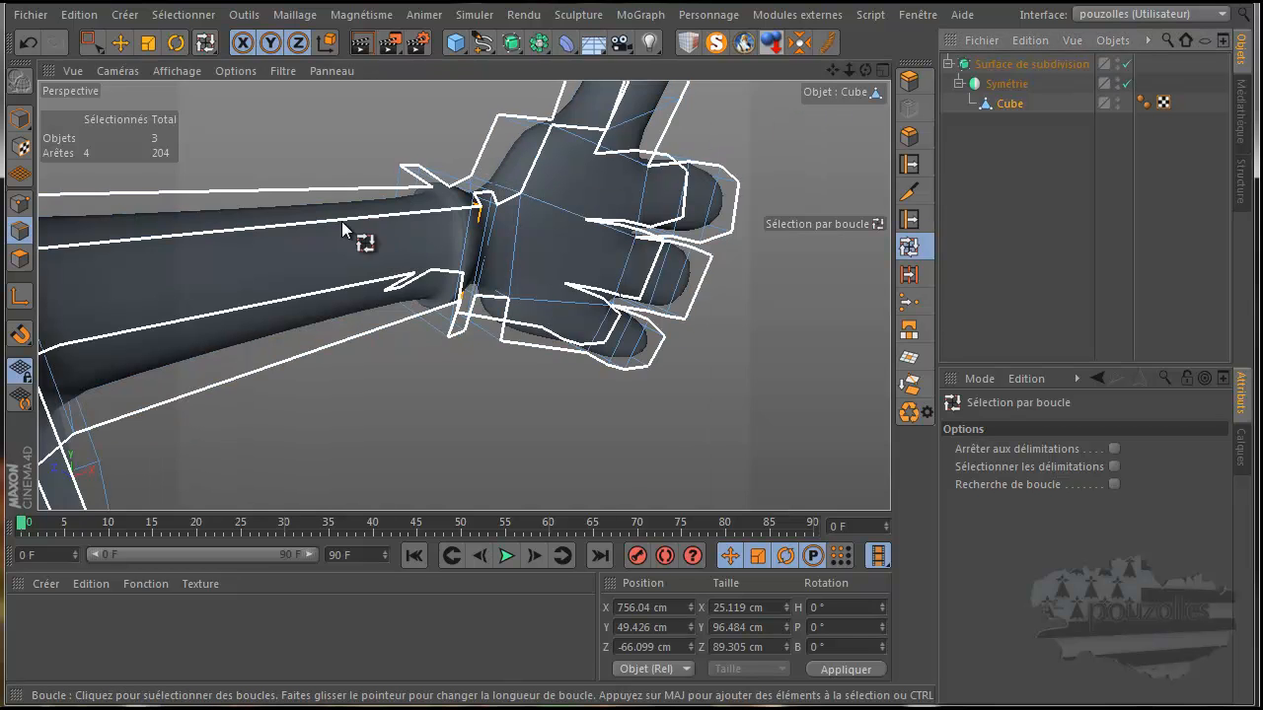
pyautogui.click(119, 45)
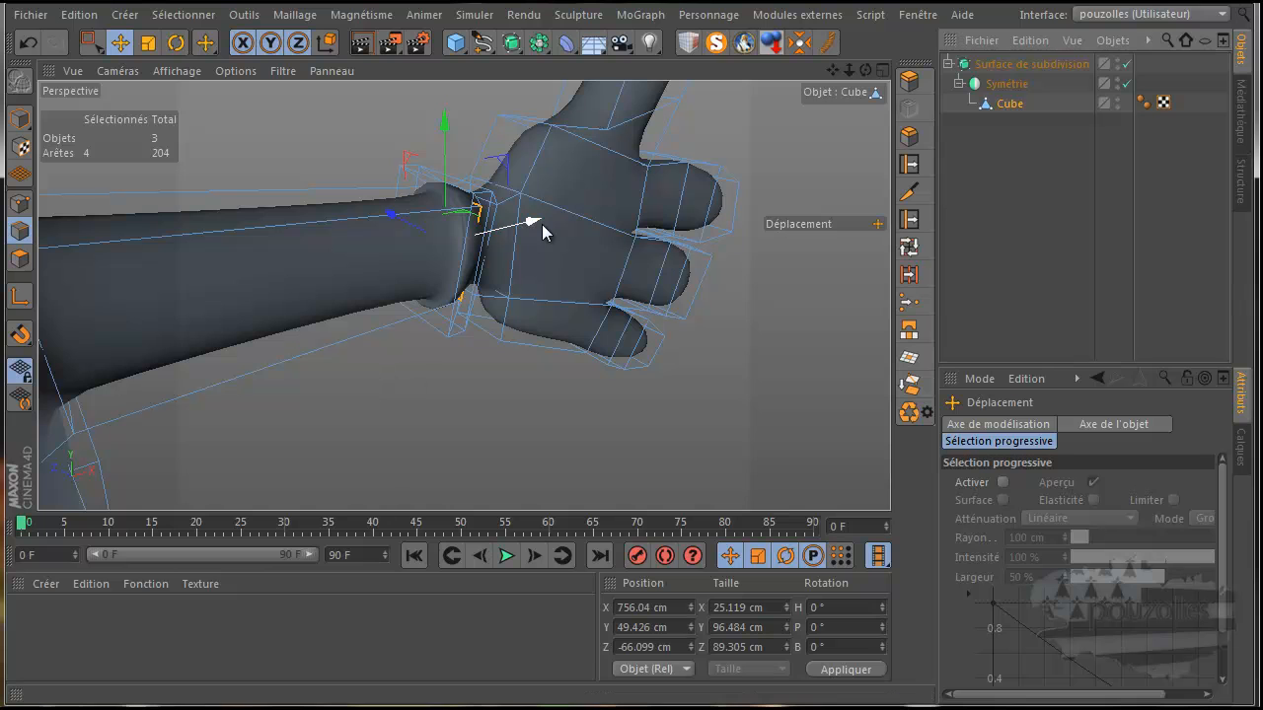
pyautogui.moveTo(532, 220)
pyautogui.mouseDown()
pyautogui.moveTo(549, 222)
pyautogui.moveTo(537, 221)
pyautogui.mouseUp()
pyautogui.moveTo(866, 70); pyautogui.dragTo(632, 385)
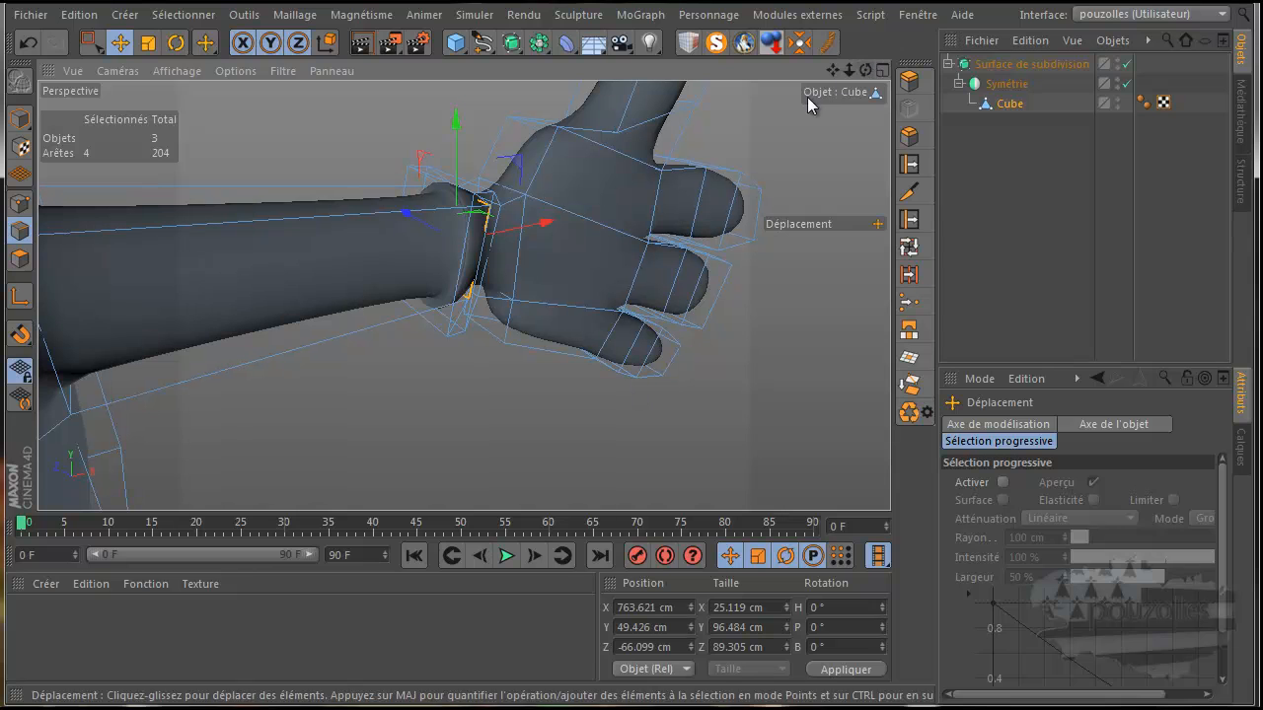
# Move the band's outer arm-side edge loop to about X 684.2 cm and scale it to about 34.2 × 160.6 × 152.3 cm.
pyautogui.click(909, 246)
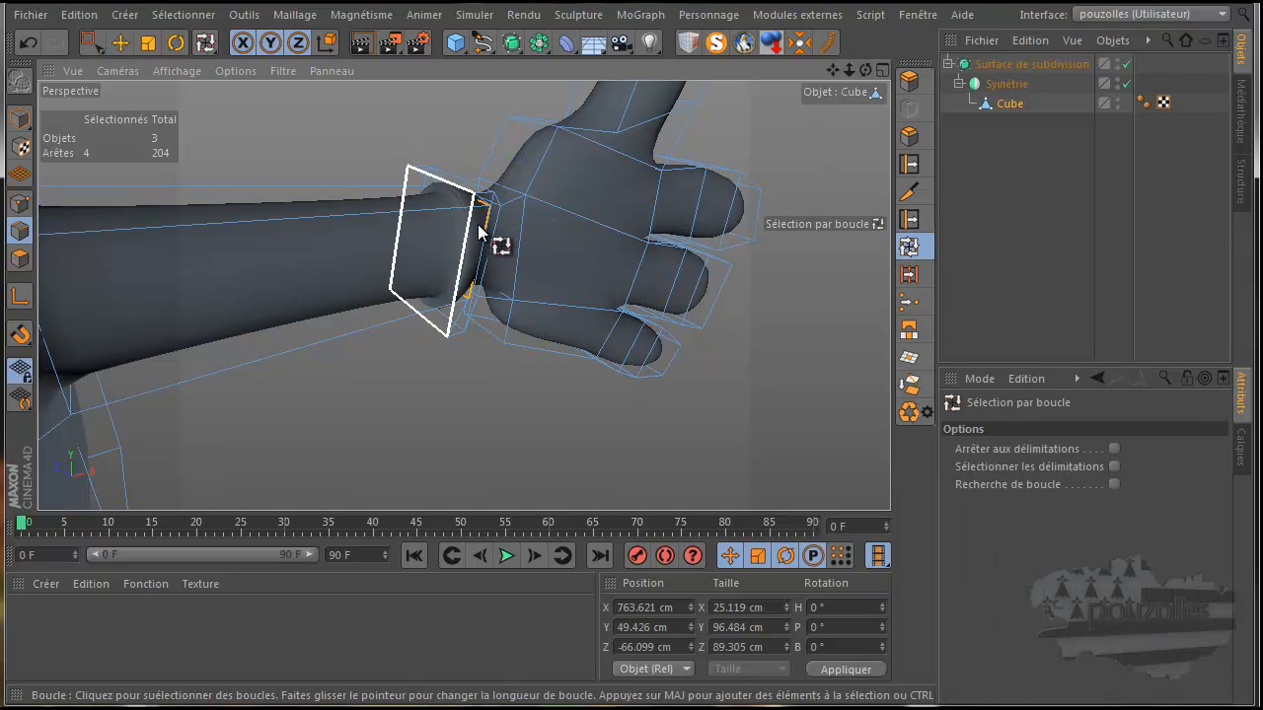
pyautogui.click(428, 179)
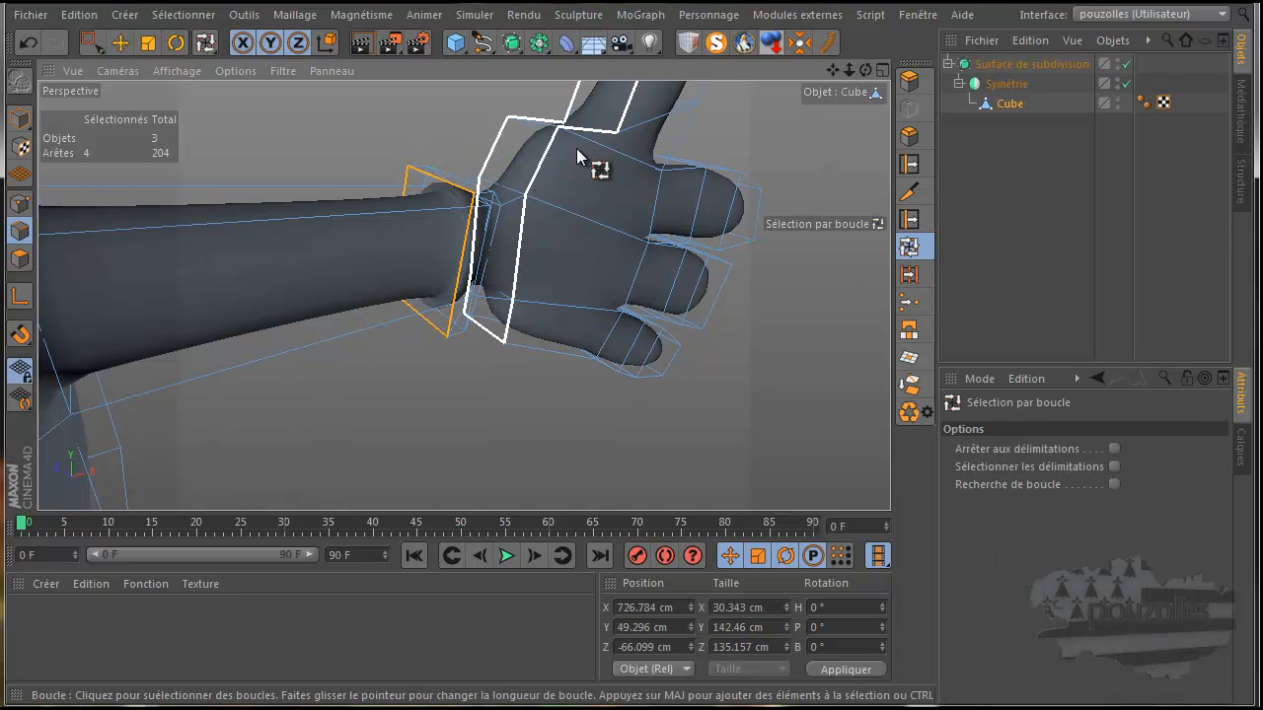
pyautogui.click(120, 48)
pyautogui.moveTo(519, 231); pyautogui.dragTo(483, 235)
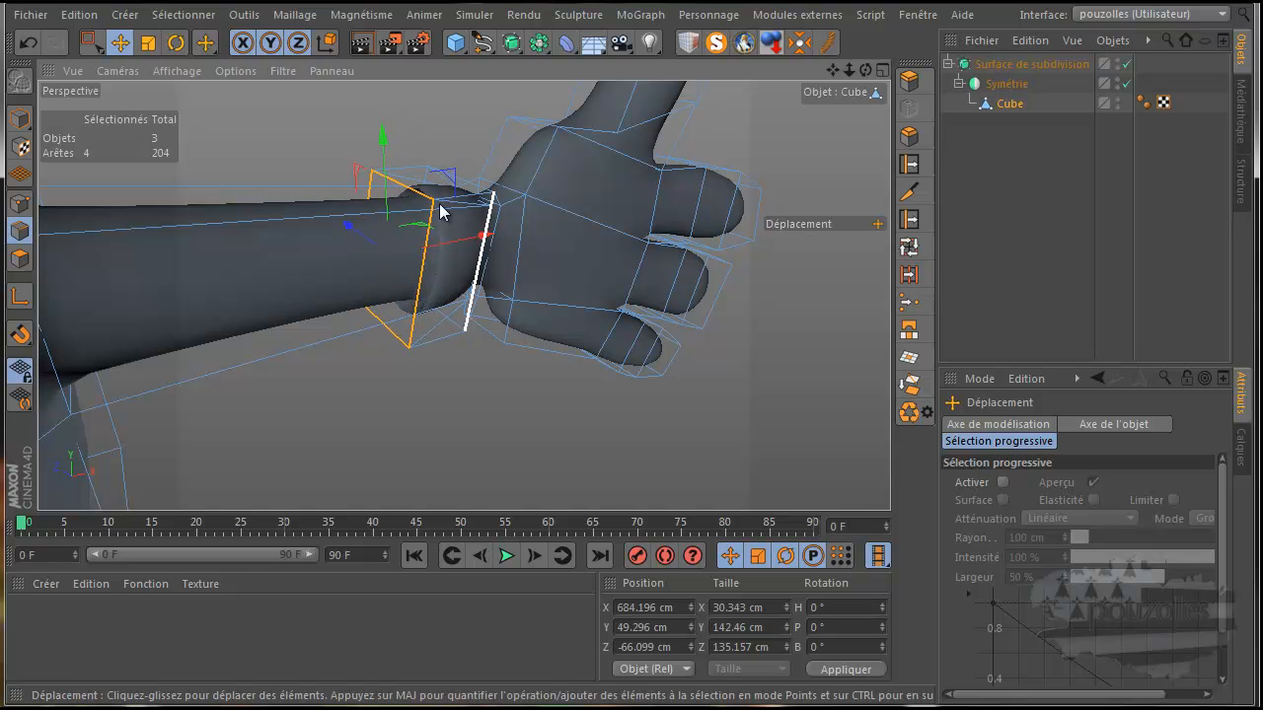
pyautogui.click(142, 44)
pyautogui.moveTo(274, 133); pyautogui.dragTo(333, 85)
pyautogui.moveTo(865, 71); pyautogui.dragTo(637, 384)
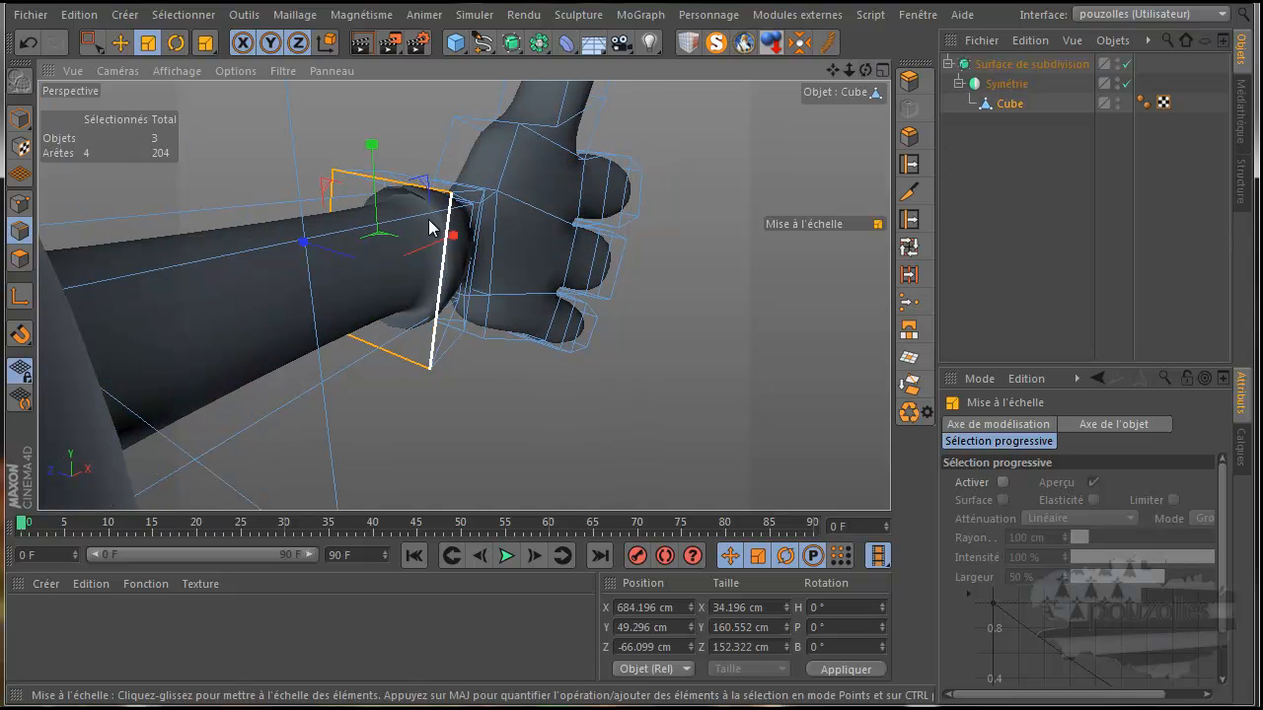
# Clear the edge selection and cut a new loop around the forearm beside the wrist band with the Knife in point mode.
pyautogui.click(910, 191)
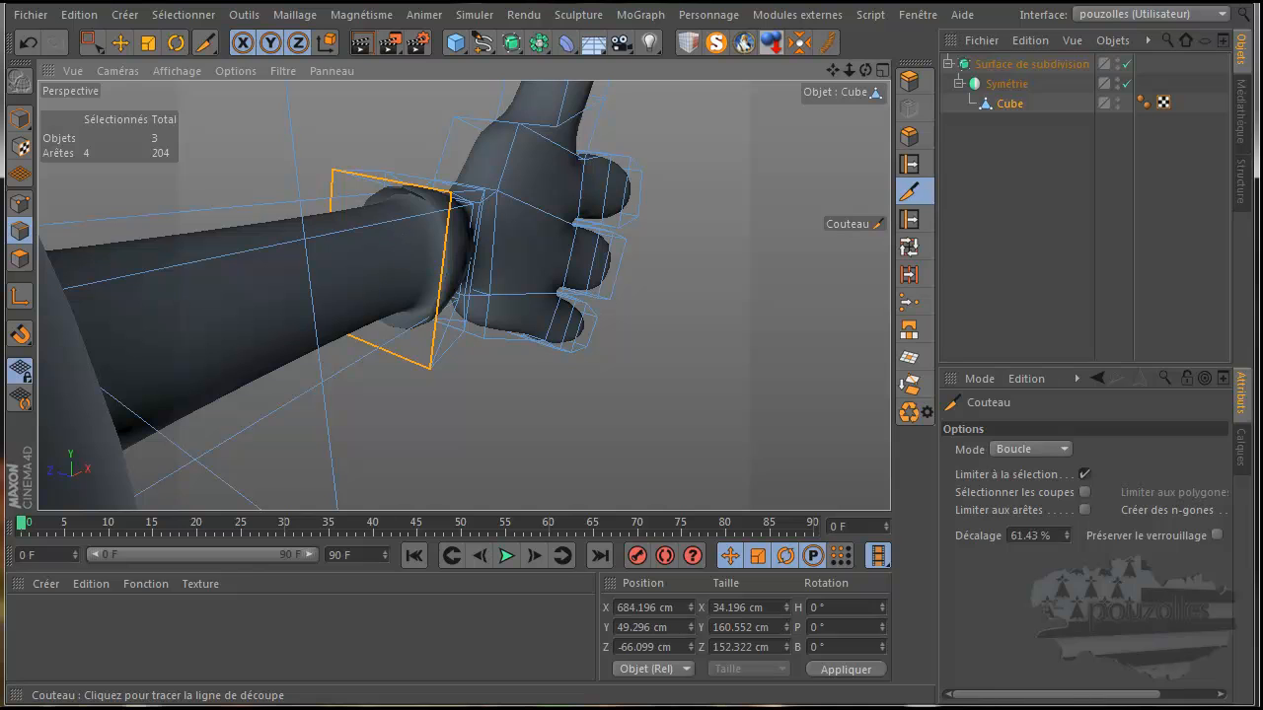
pyautogui.click(121, 42)
pyautogui.click(293, 148)
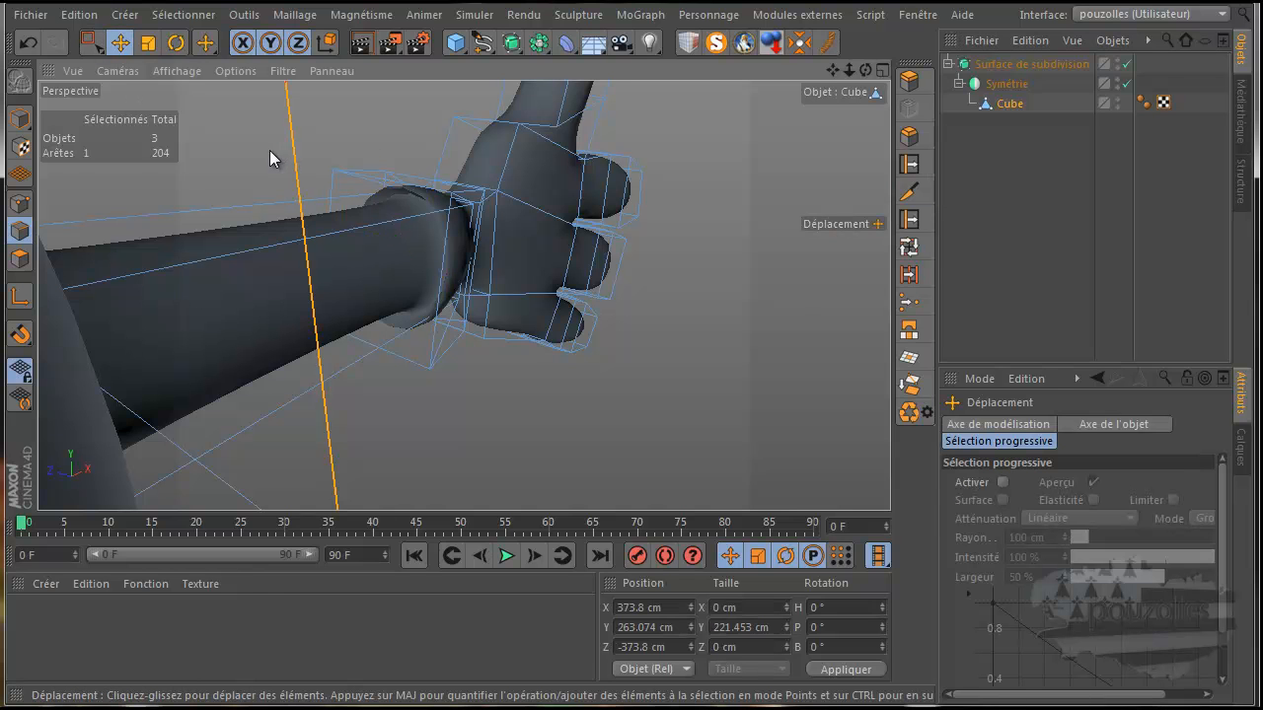
pyautogui.click(742, 286)
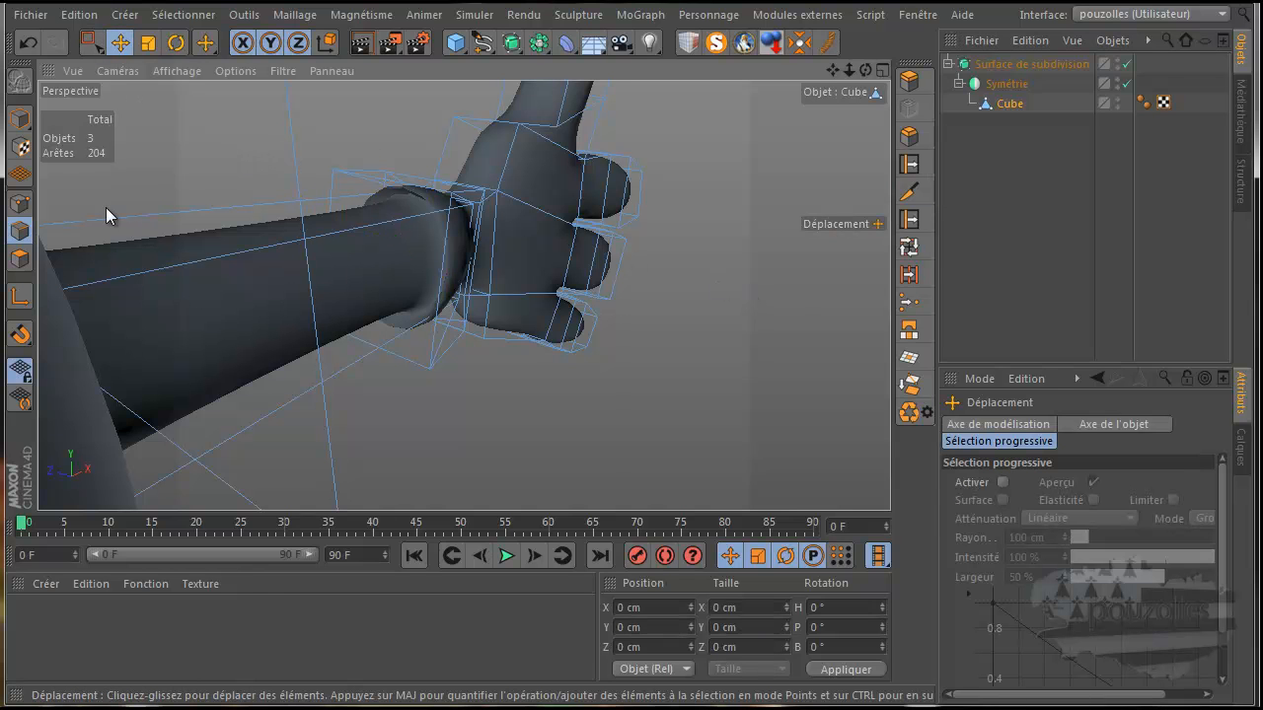
pyautogui.click(19, 203)
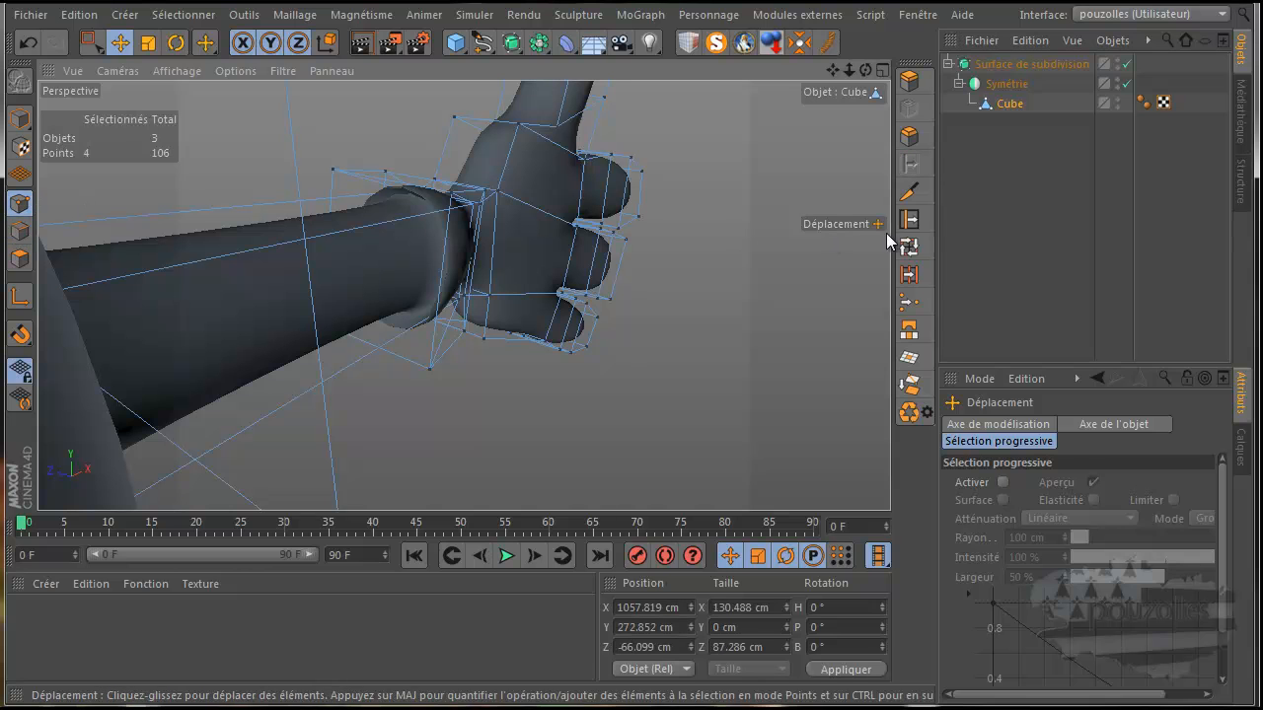
pyautogui.click(909, 191)
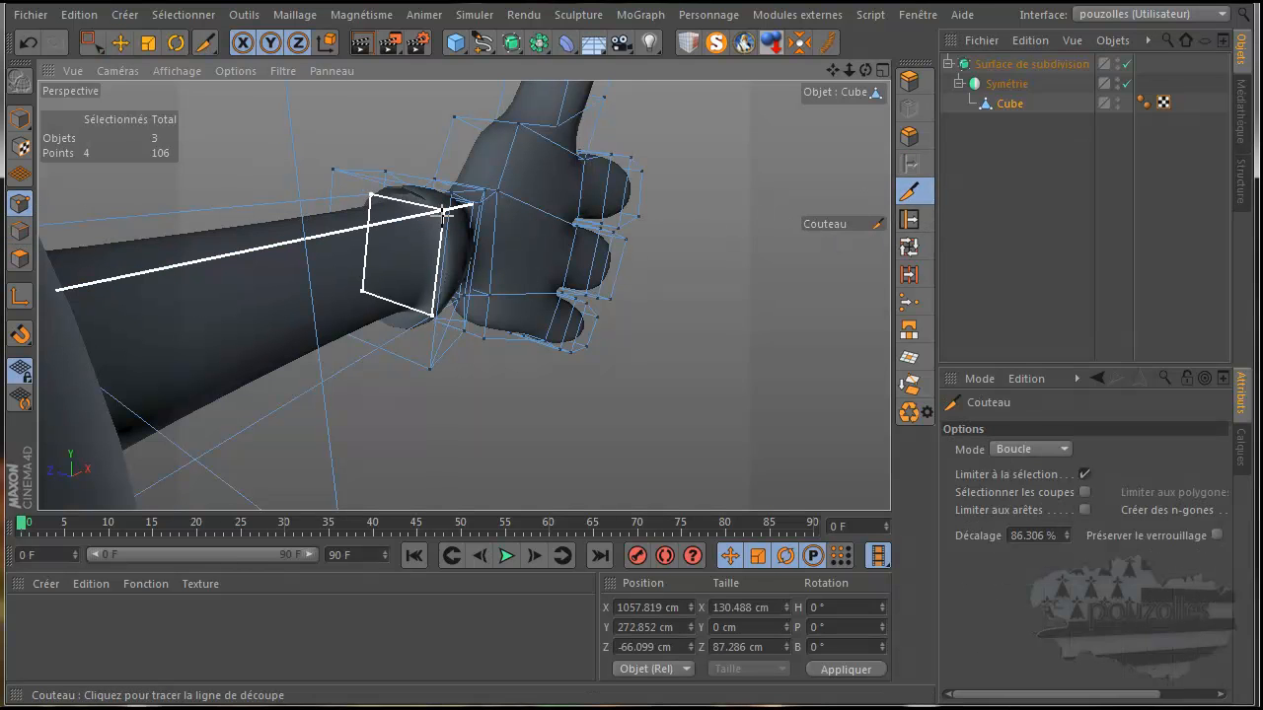
pyautogui.click(449, 208)
# Select the two large polygons on the rear side of the hand and move them outward to about Z -12.1 cm.
pyautogui.keyDown('alt'); pyautogui.moveTo(777, 284); pyautogui.dragTo(831, 165); pyautogui.keyUp('alt')
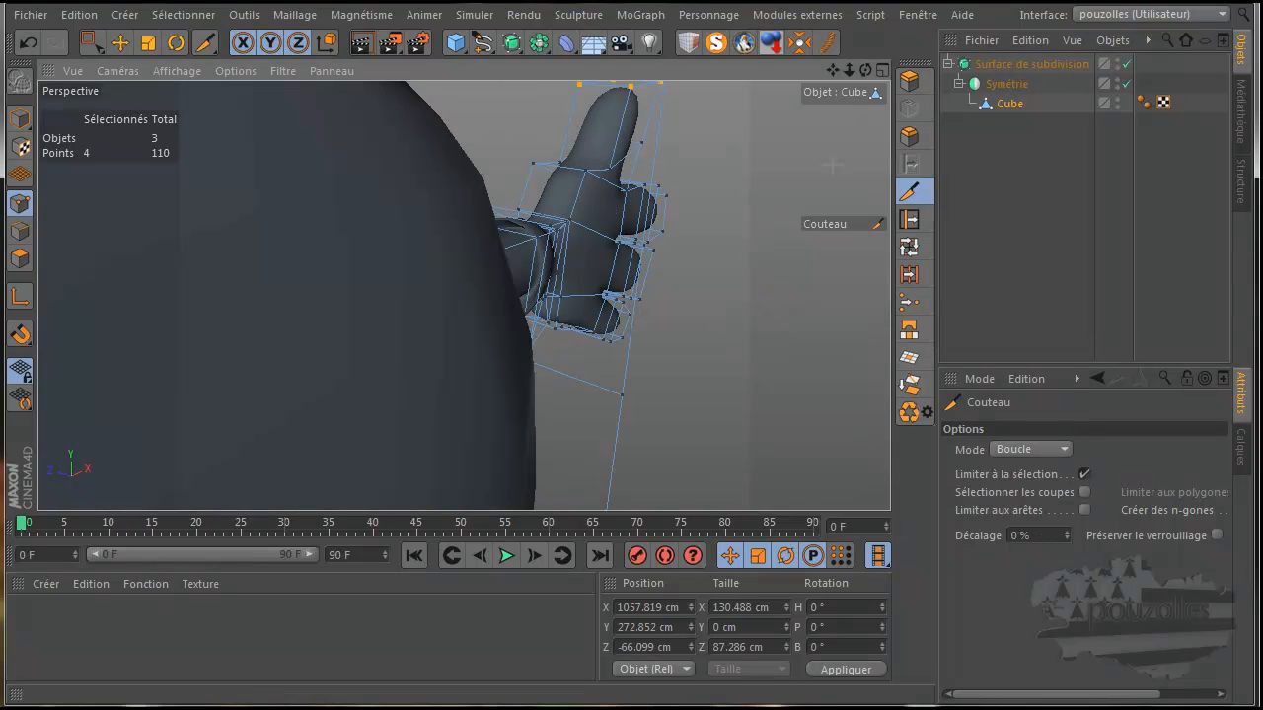
pyautogui.moveTo(865, 75); pyautogui.dragTo(518, 424)
pyautogui.scroll(-4, 735, 278)
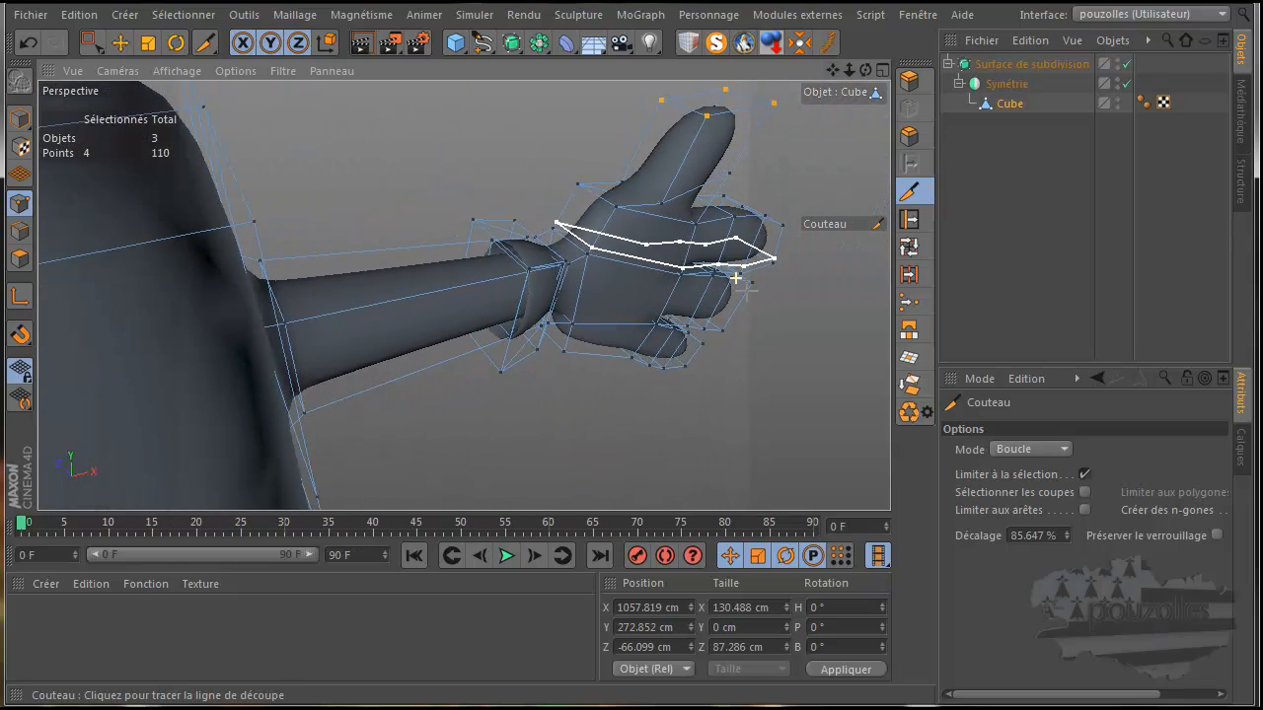
pyautogui.moveTo(834, 77); pyautogui.dragTo(558, 402)
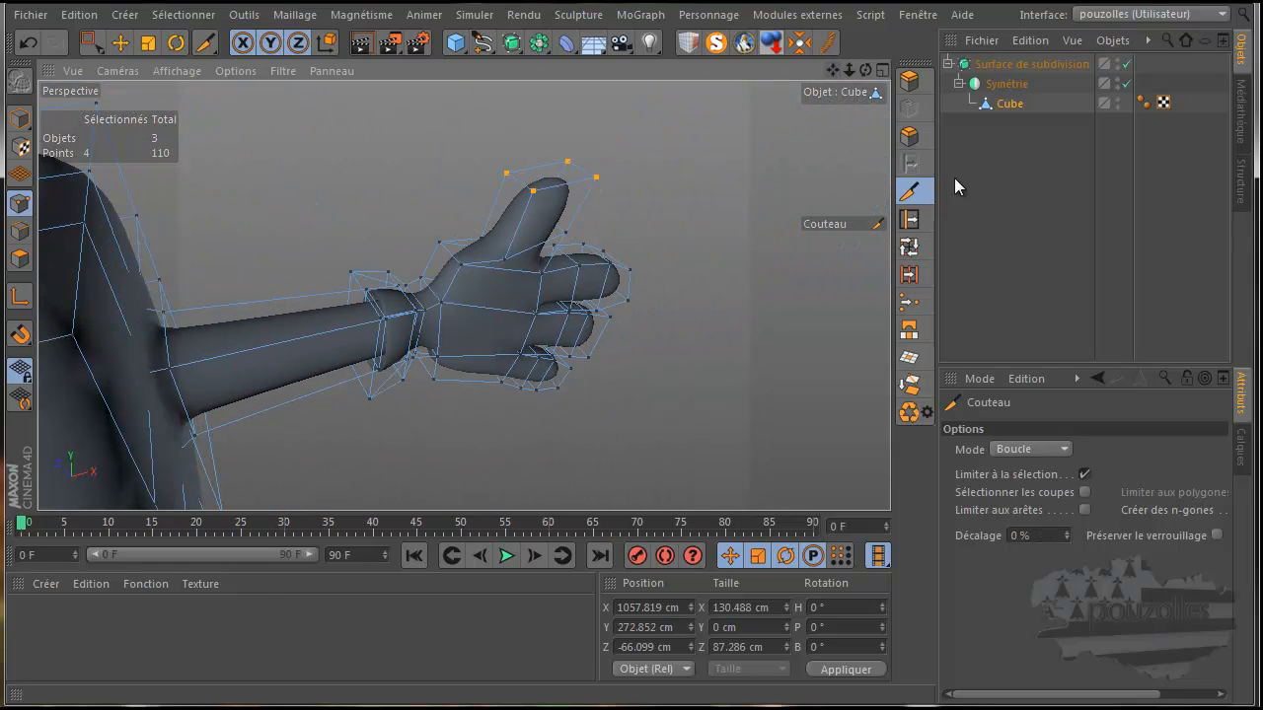
pyautogui.click(1040, 219)
pyautogui.moveTo(866, 72); pyautogui.dragTo(642, 386)
pyautogui.click(1006, 104)
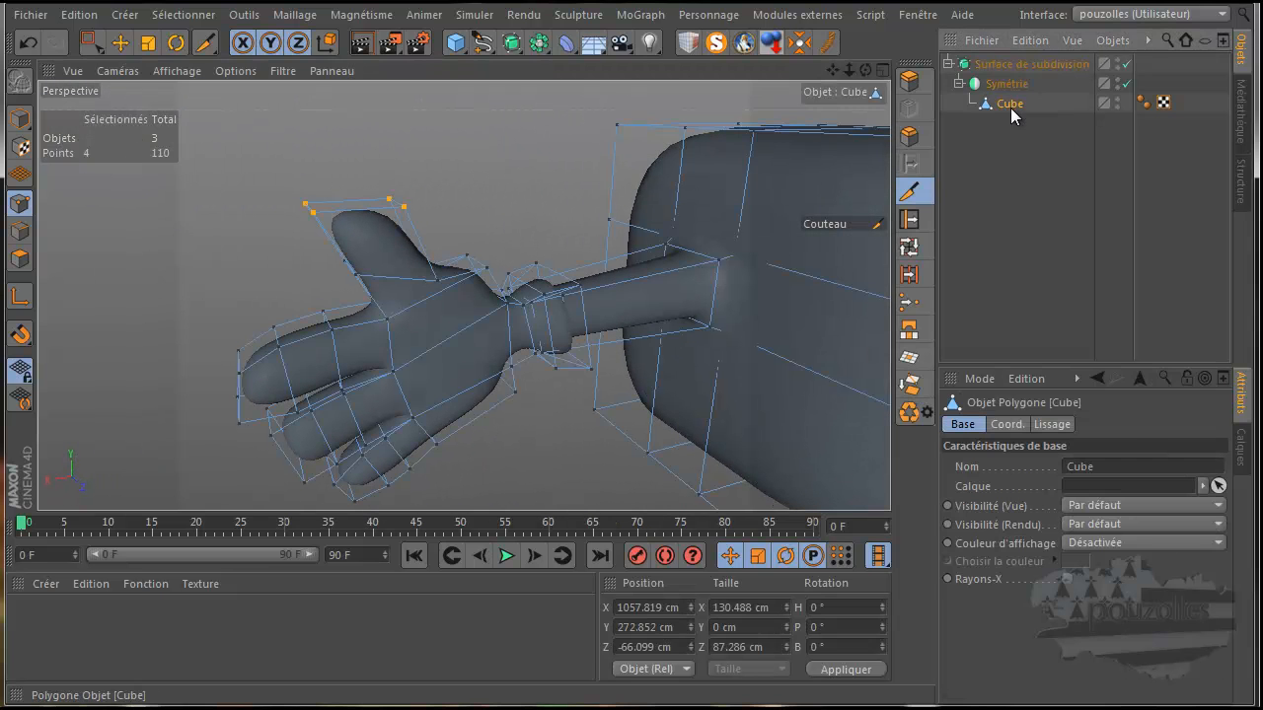
pyautogui.click(20, 258)
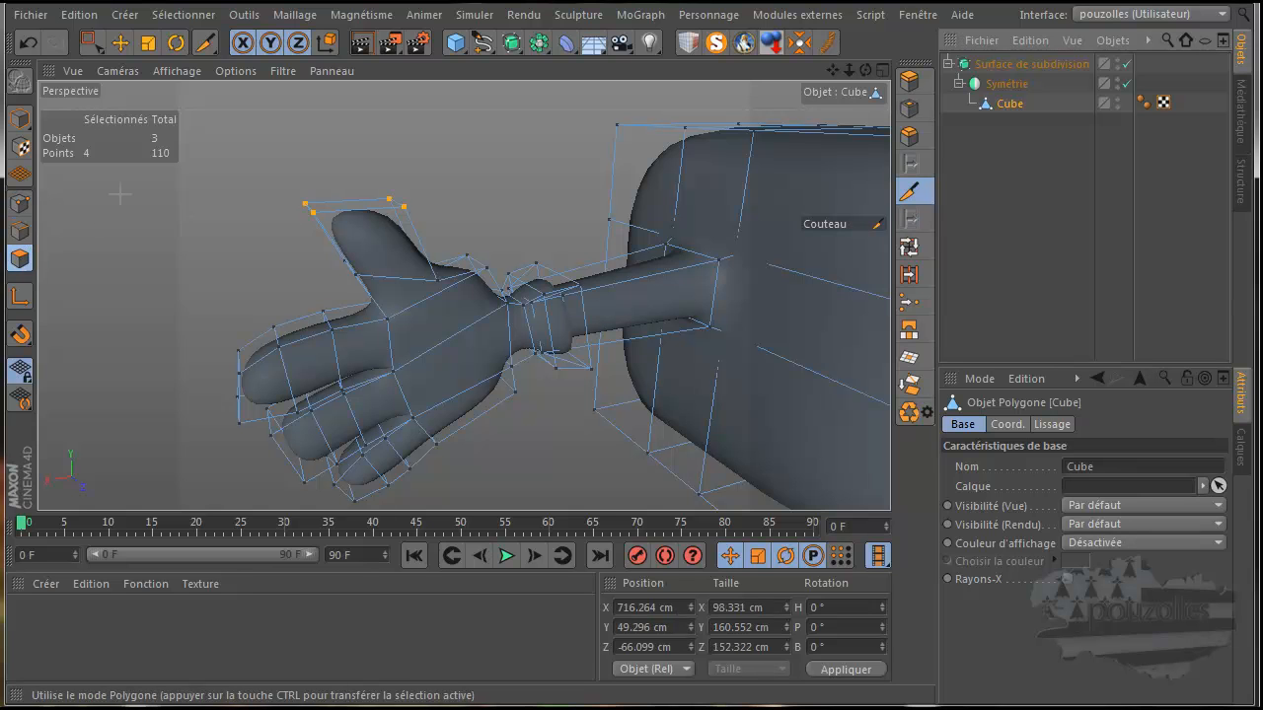
pyautogui.click(120, 46)
pyautogui.click(430, 341)
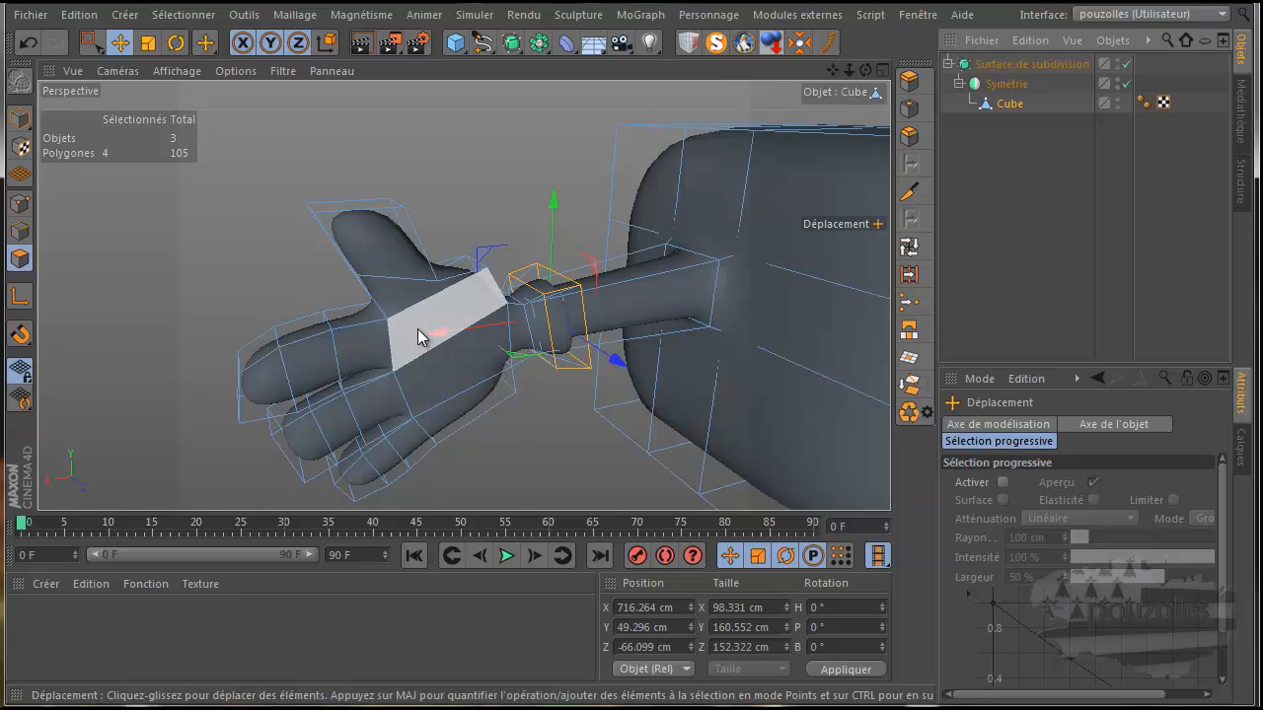
pyautogui.keyDown('shift'); pyautogui.click(445, 378); pyautogui.keyUp('shift')
pyautogui.moveTo(866, 71); pyautogui.dragTo(634, 393)
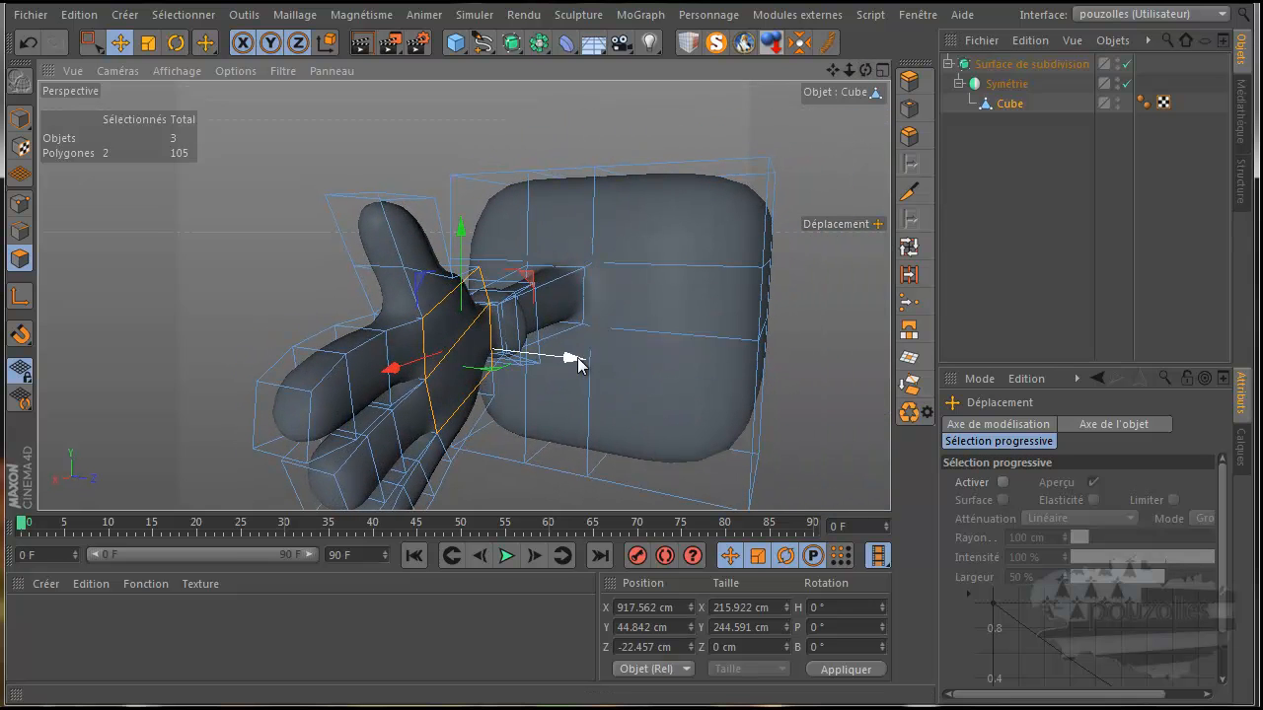
pyautogui.moveTo(570, 363); pyautogui.dragTo(578, 367)
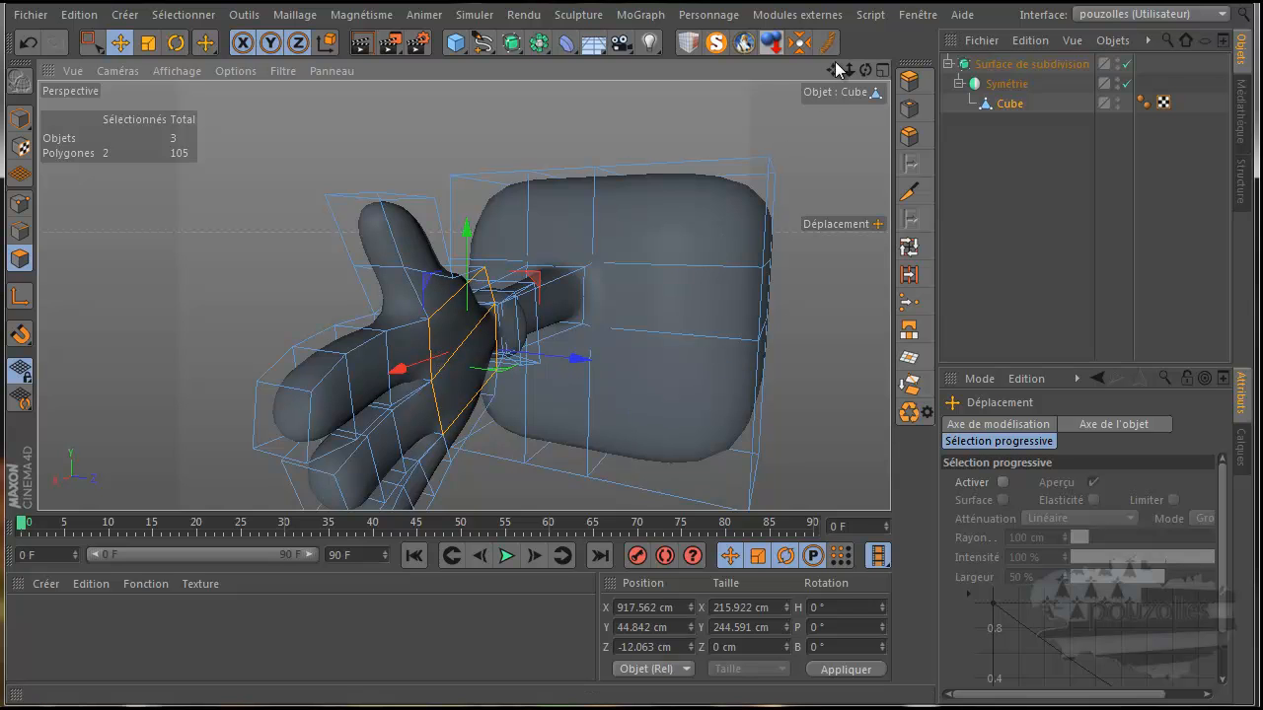
# Move the lower front palm polygon inward along Z and place its wrist-side edge at about X 821.8, Z -98.4 cm.
pyautogui.moveTo(865, 73); pyautogui.dragTo(634, 395)
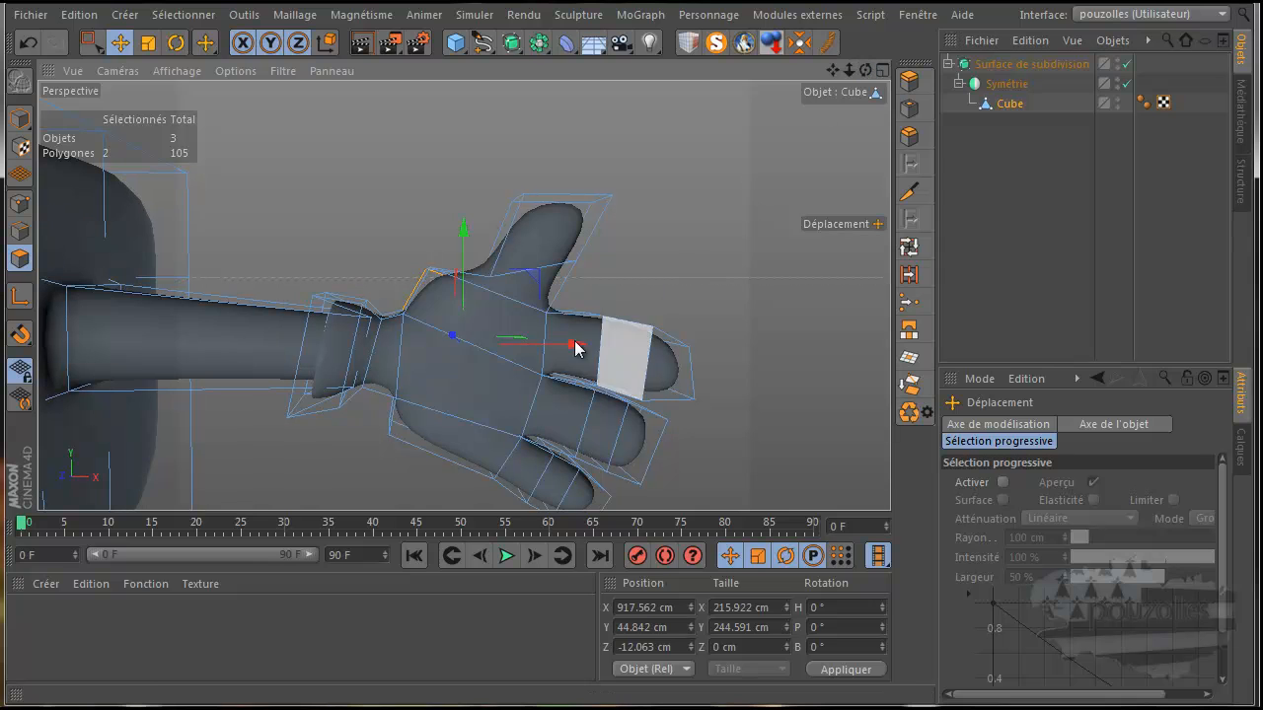
pyautogui.click(463, 378)
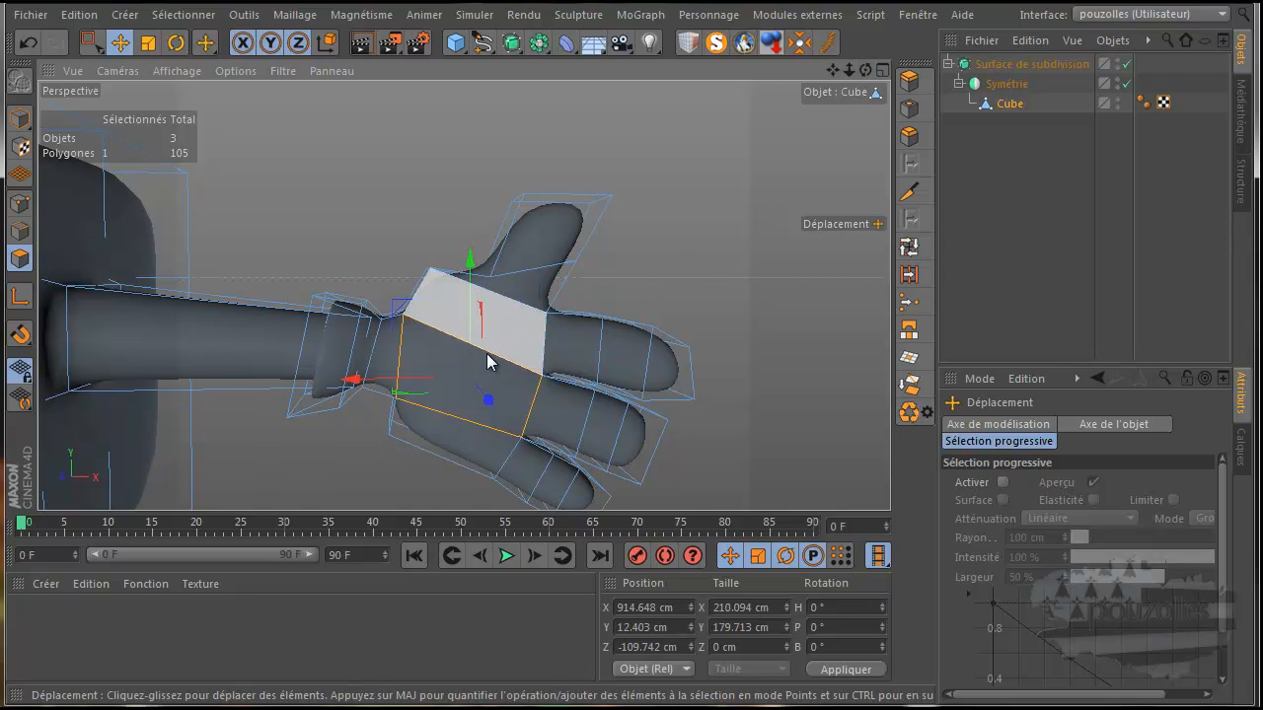
pyautogui.moveTo(631, 386); pyautogui.dragTo(629, 387)
pyautogui.moveTo(374, 411); pyautogui.dragTo(391, 407)
pyautogui.moveTo(866, 70); pyautogui.dragTo(631, 386)
pyautogui.click(20, 230)
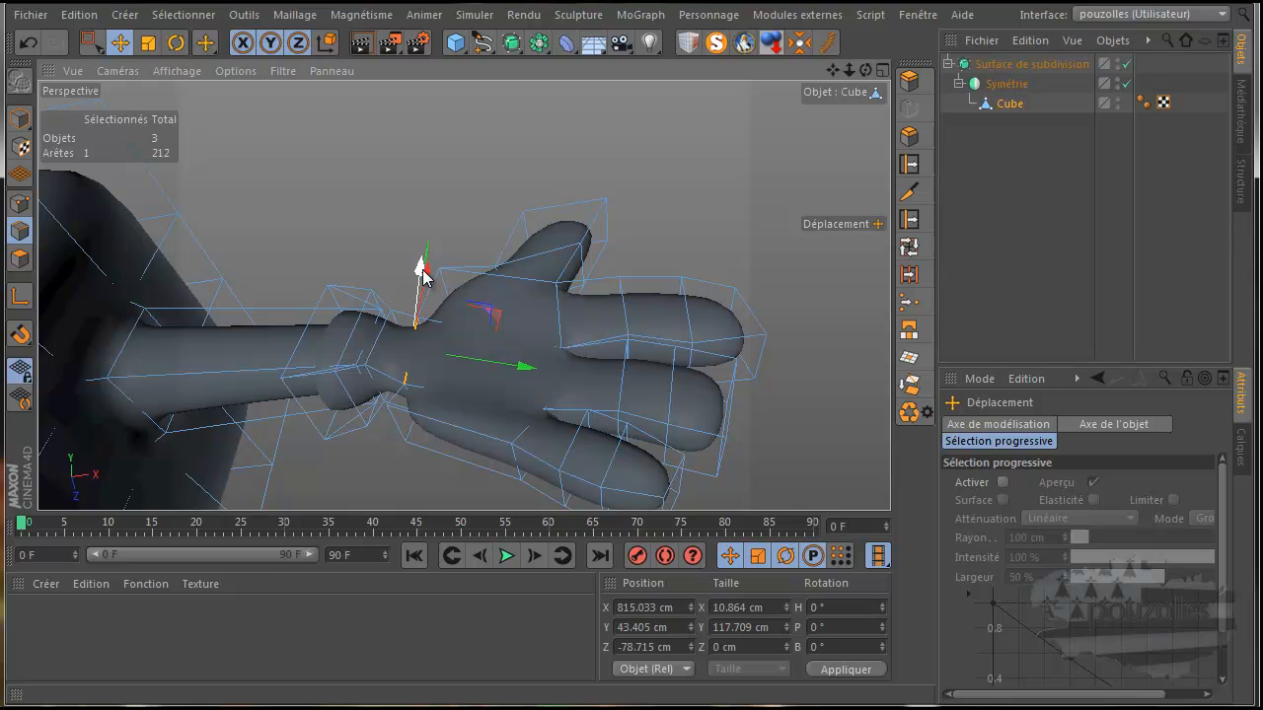
pyautogui.moveTo(420, 268); pyautogui.dragTo(431, 264)
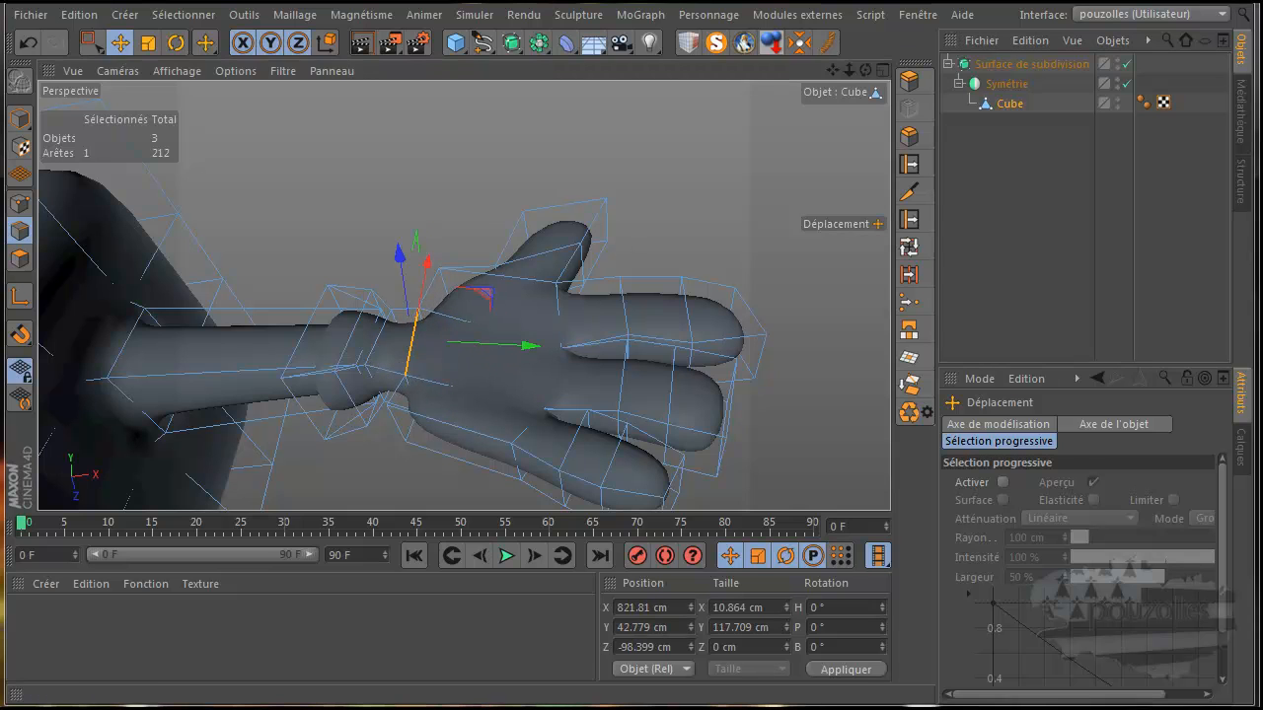
pyautogui.moveTo(632, 387)
pyautogui.keyDown('alt'); pyautogui.mouseDown()
pyautogui.moveTo(643, 424)
pyautogui.moveTo(621, 390)
pyautogui.moveTo(638, 388)
pyautogui.moveTo(632, 374)
pyautogui.moveTo(623, 388)
pyautogui.moveTo(639, 387)
pyautogui.mouseUp(); pyautogui.keyUp('alt')
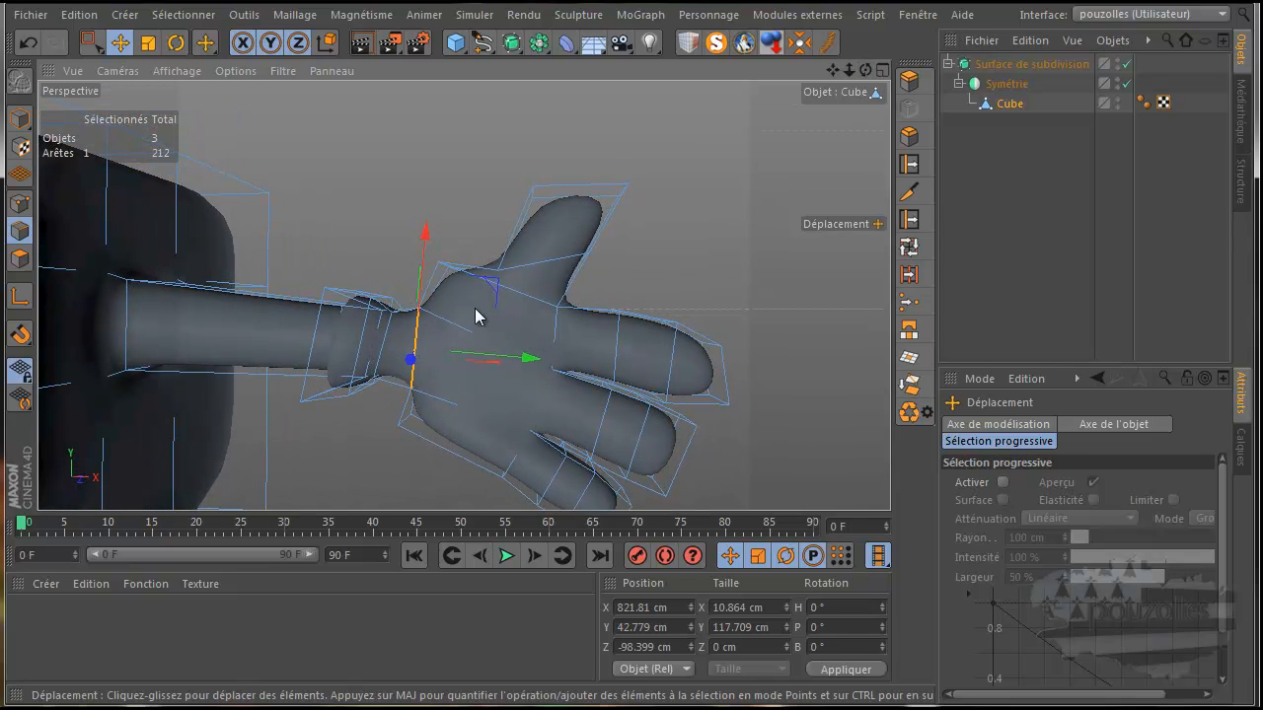
# Move the front palm polygon at the thumb's base to about Z -120.6 cm and rotate it by about 10°.
pyautogui.click(19, 259)
pyautogui.click(468, 292)
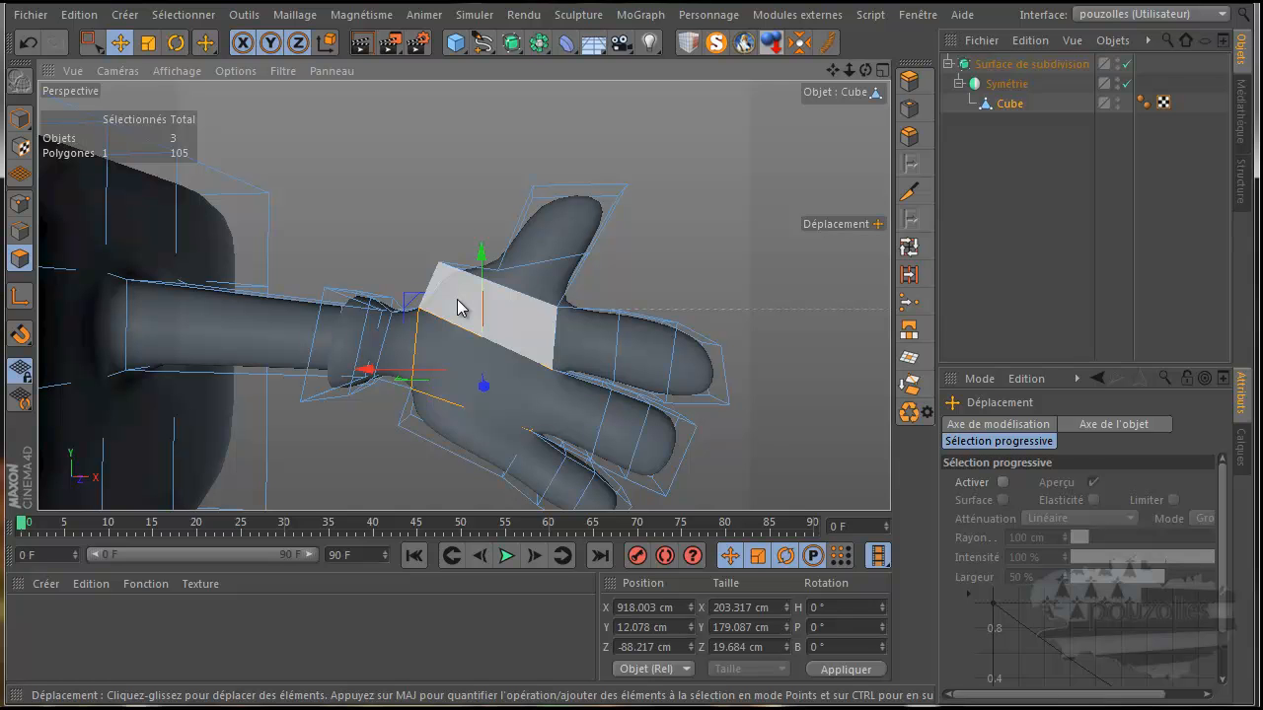
pyautogui.click(459, 308)
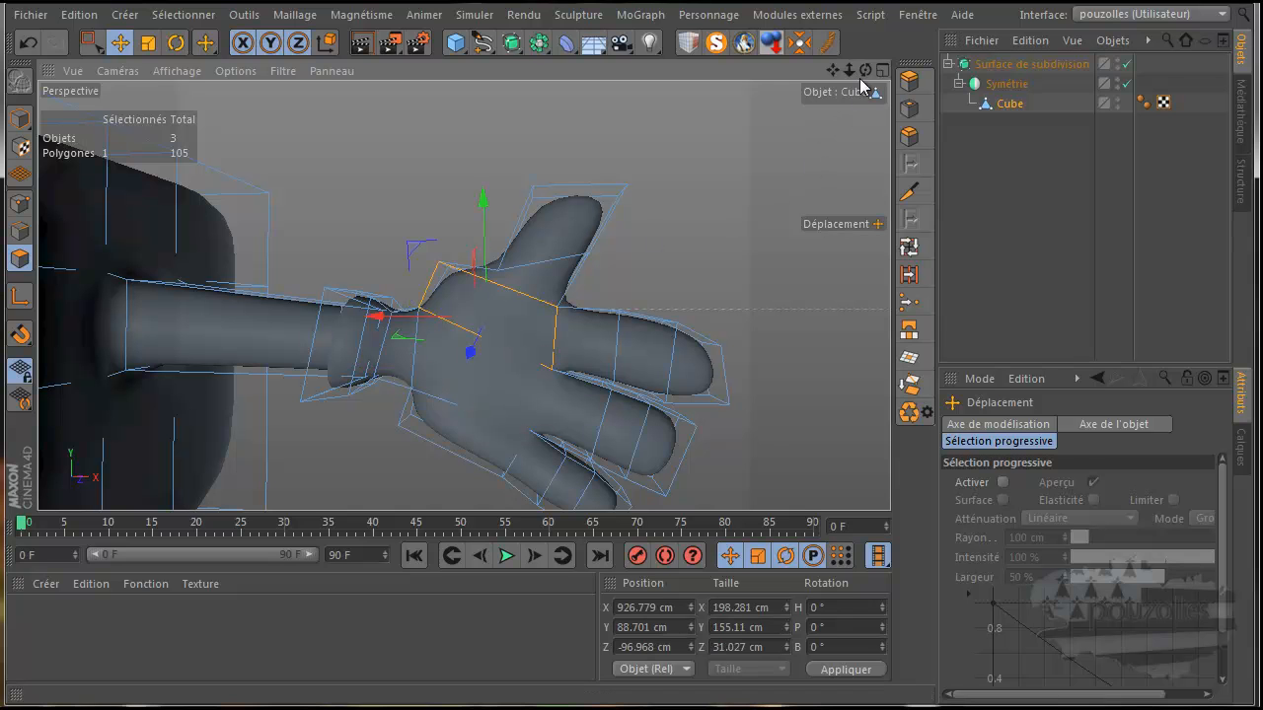
pyautogui.keyDown('alt'); pyautogui.moveTo(634, 395); pyautogui.dragTo(631, 392); pyautogui.keyUp('alt')
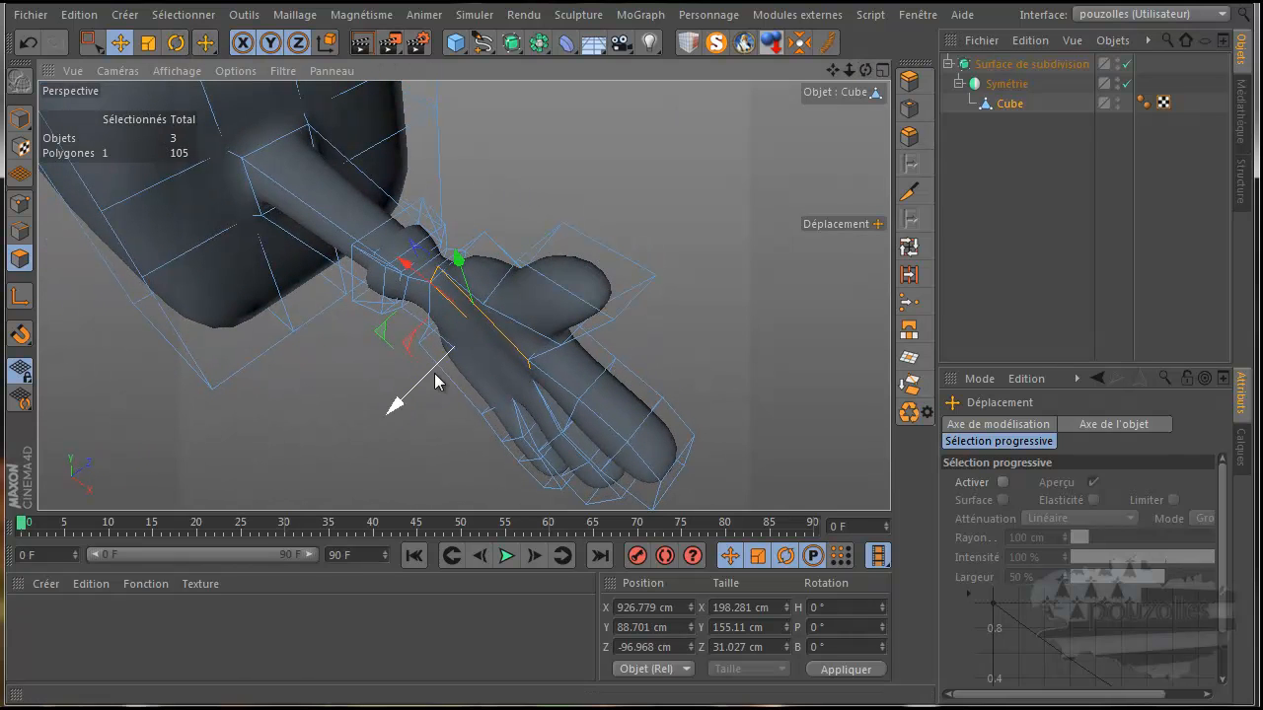
pyautogui.moveTo(390, 417); pyautogui.dragTo(379, 420)
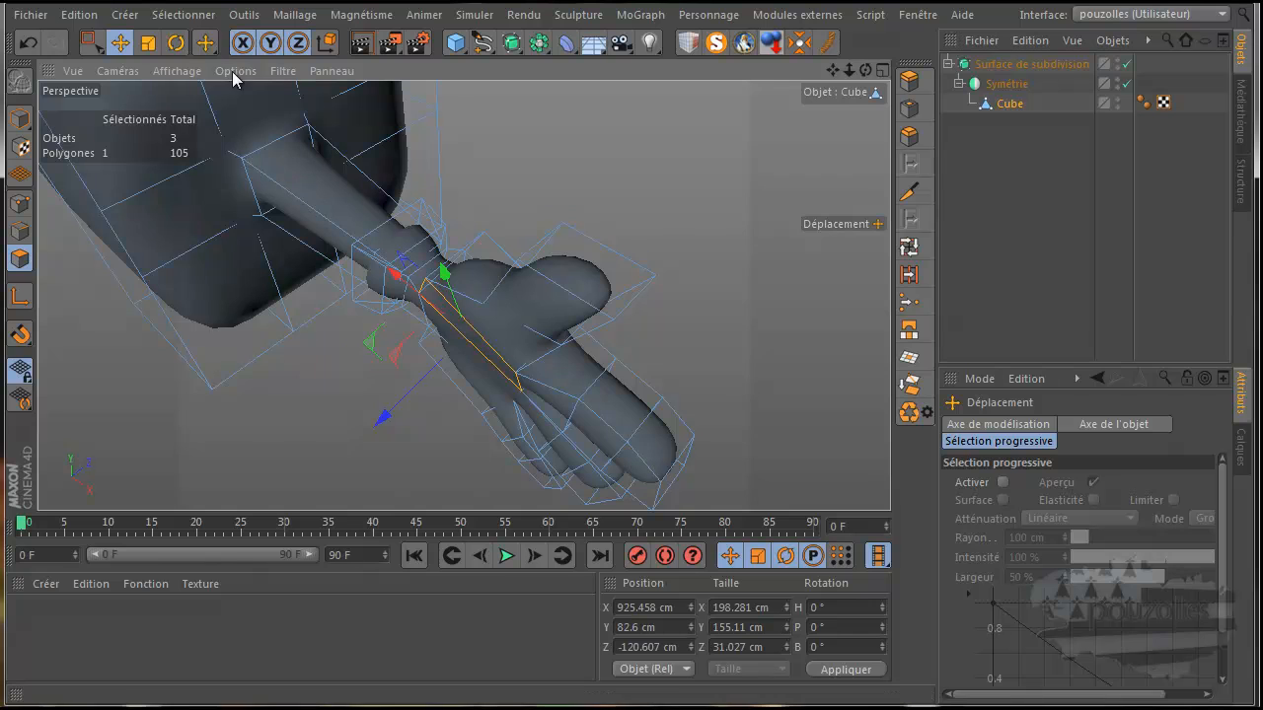
pyautogui.click(176, 44)
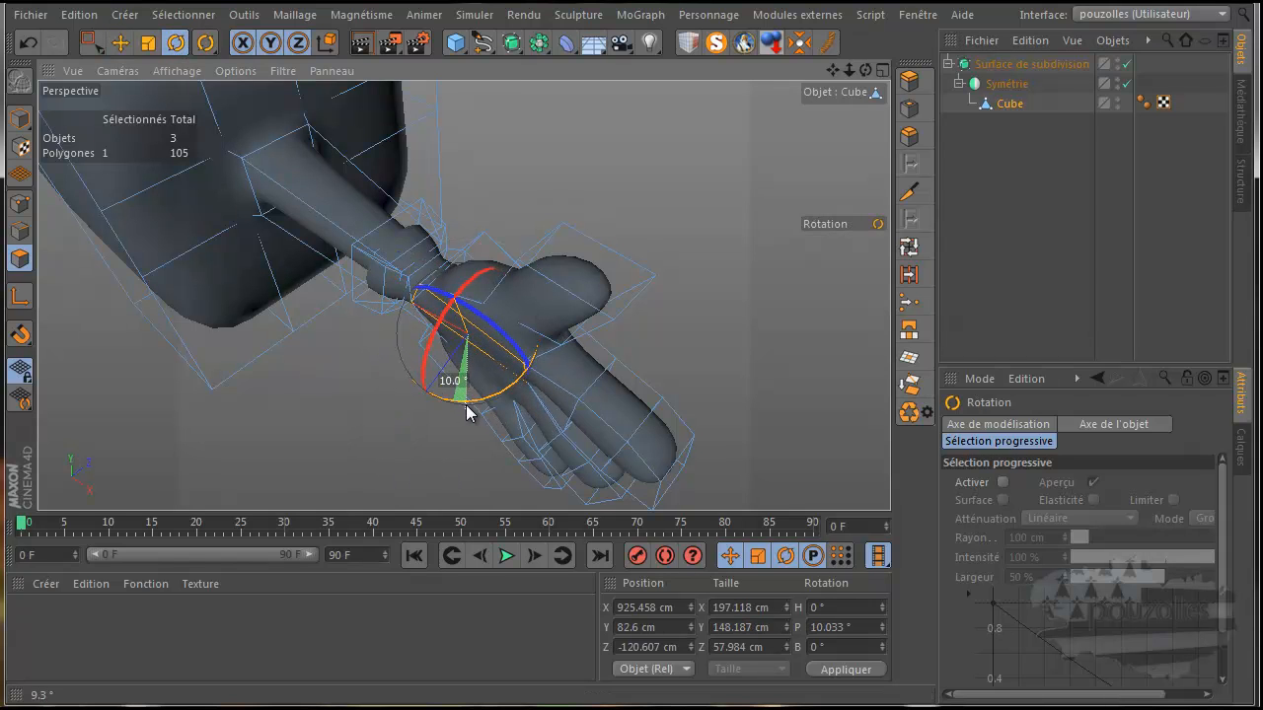
pyautogui.moveTo(466, 408); pyautogui.dragTo(468, 409)
# Render the whole mirrored model in the perspective view to check both arms and hands.
pyautogui.moveTo(866, 70); pyautogui.dragTo(747, 316)
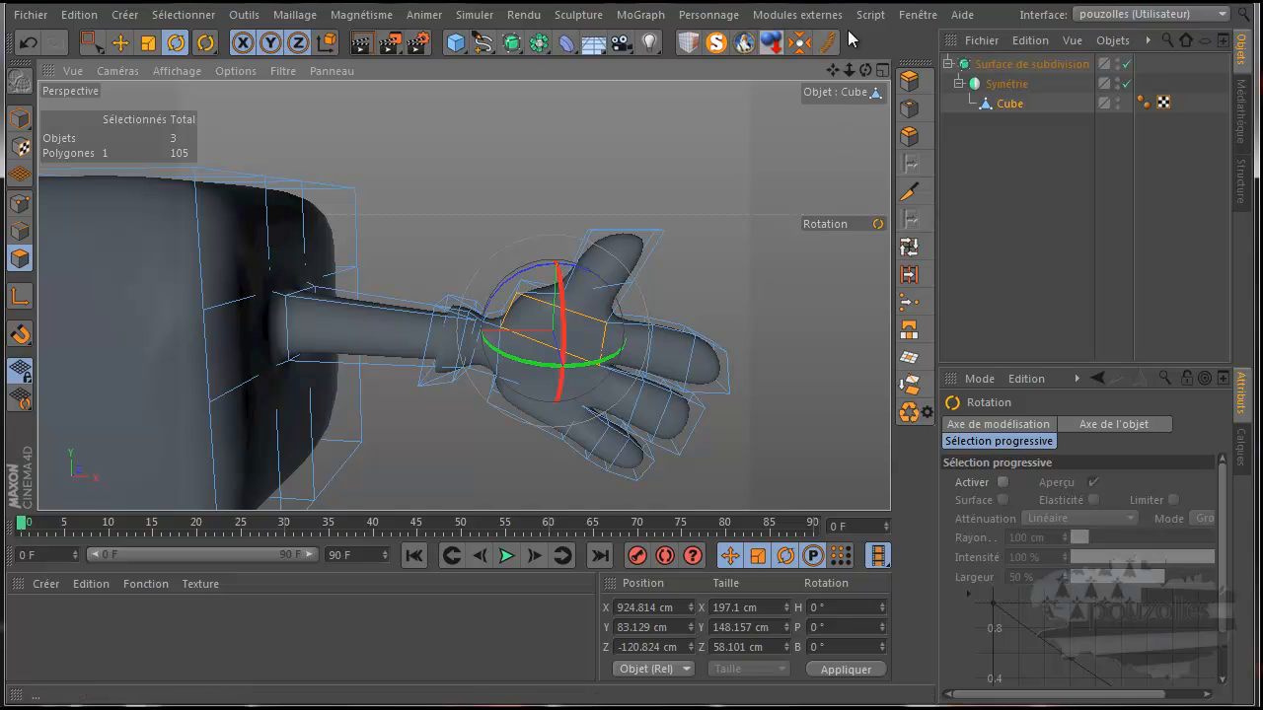
pyautogui.scroll(-7, 678, 194)
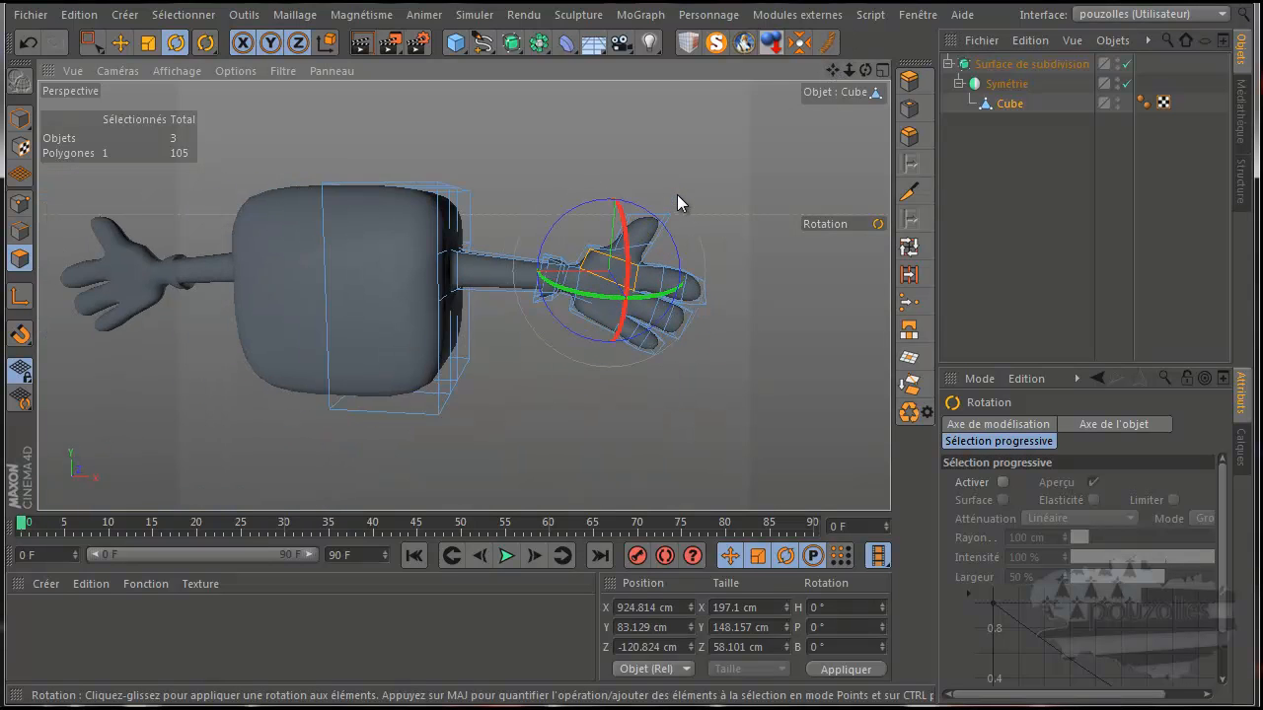
pyautogui.click(362, 43)
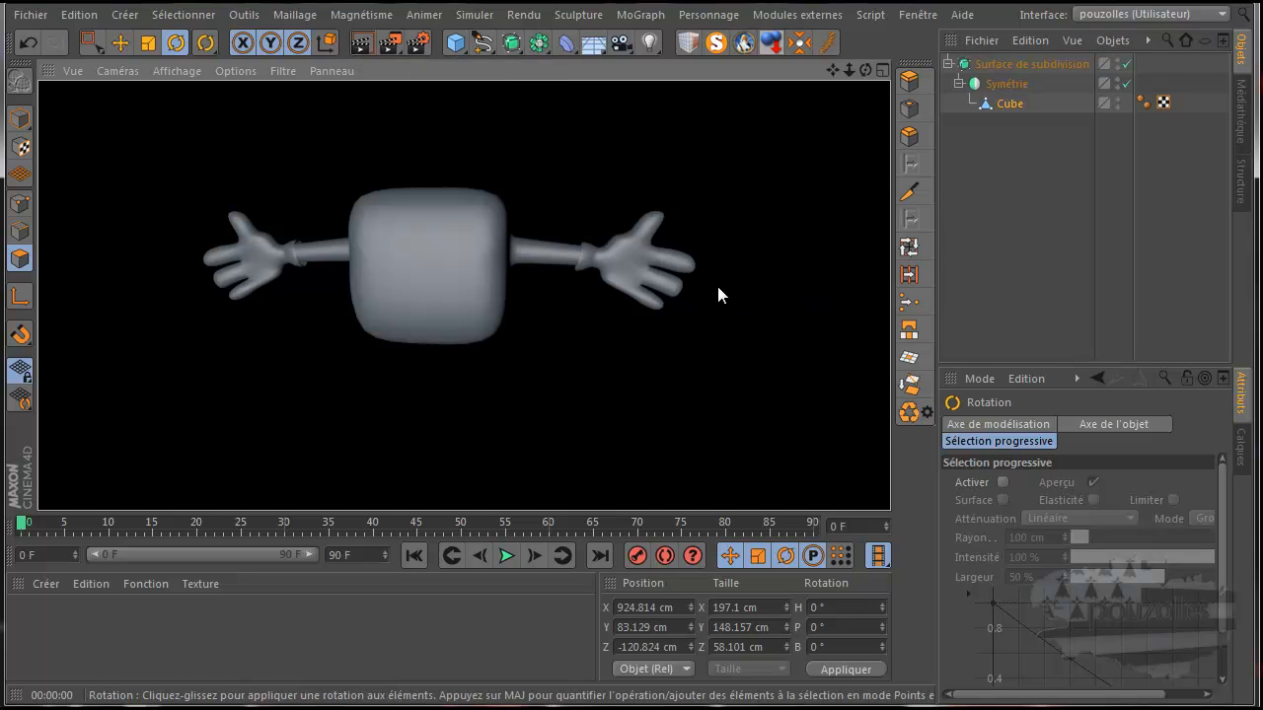
pyautogui.moveTo(679, 283); pyautogui.dragTo(782, 293)
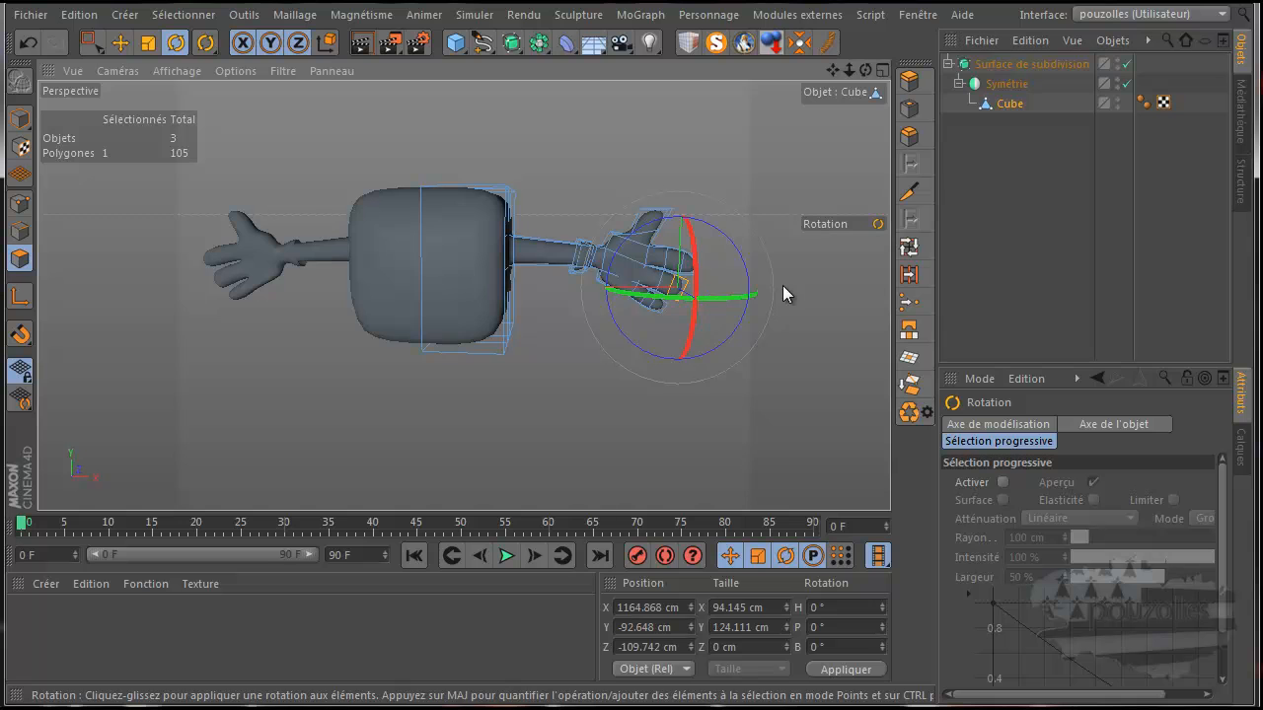
# In the front view, lower two point pairs on the middle finger's upper edge, the outer pair to about Y -45 cm.
pyautogui.scroll(3, 767, 298)
pyautogui.scroll(6, 665, 250)
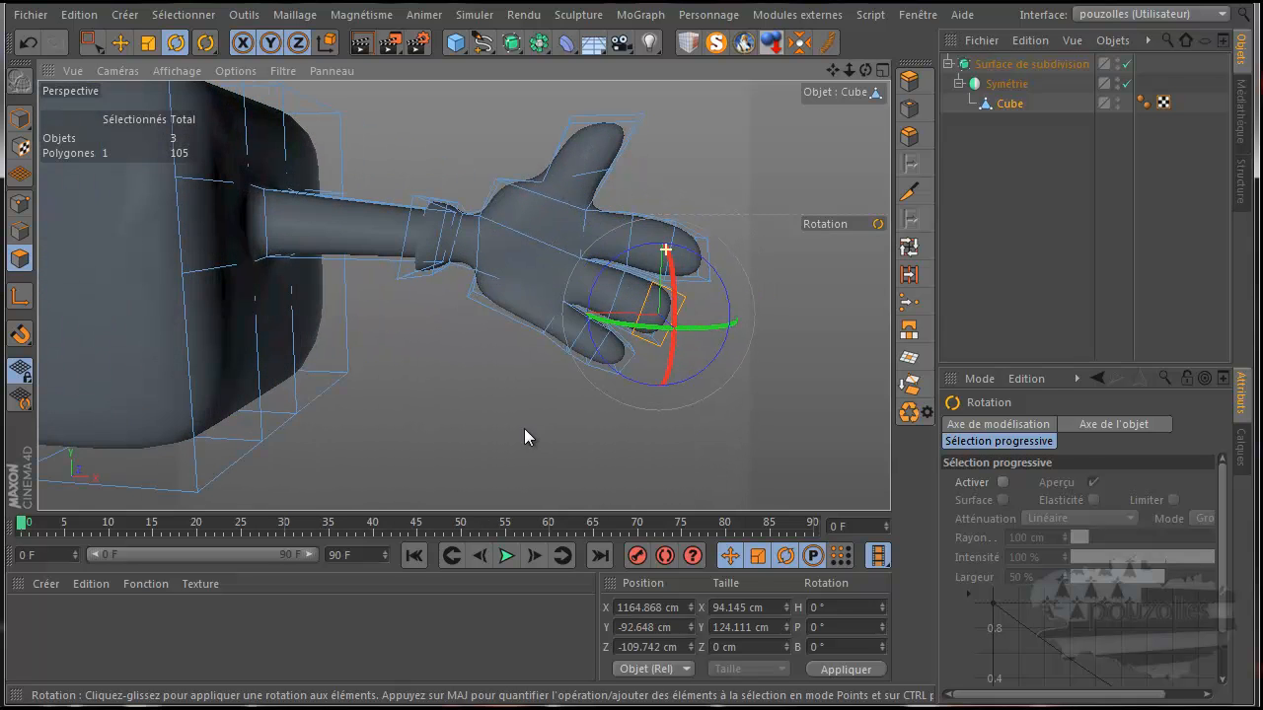
pyautogui.middleClick(507, 445)
pyautogui.middleClick(596, 437)
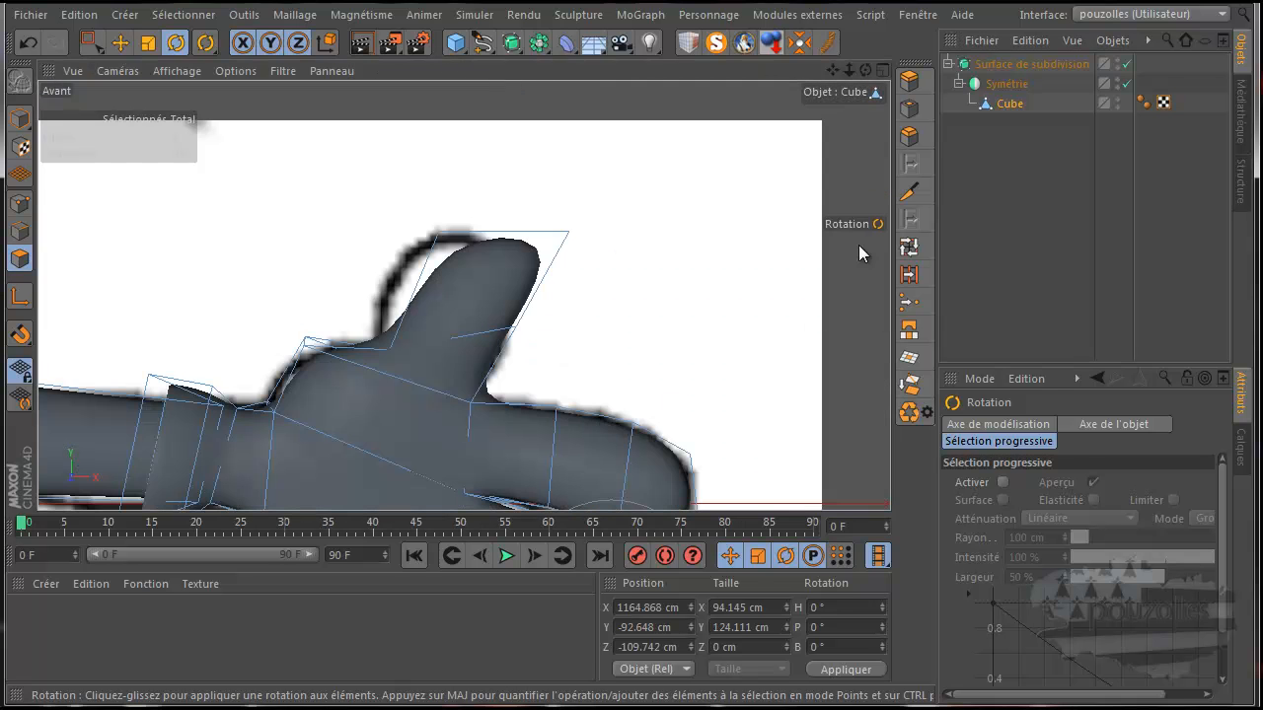
pyautogui.moveTo(834, 71); pyautogui.dragTo(829, 0)
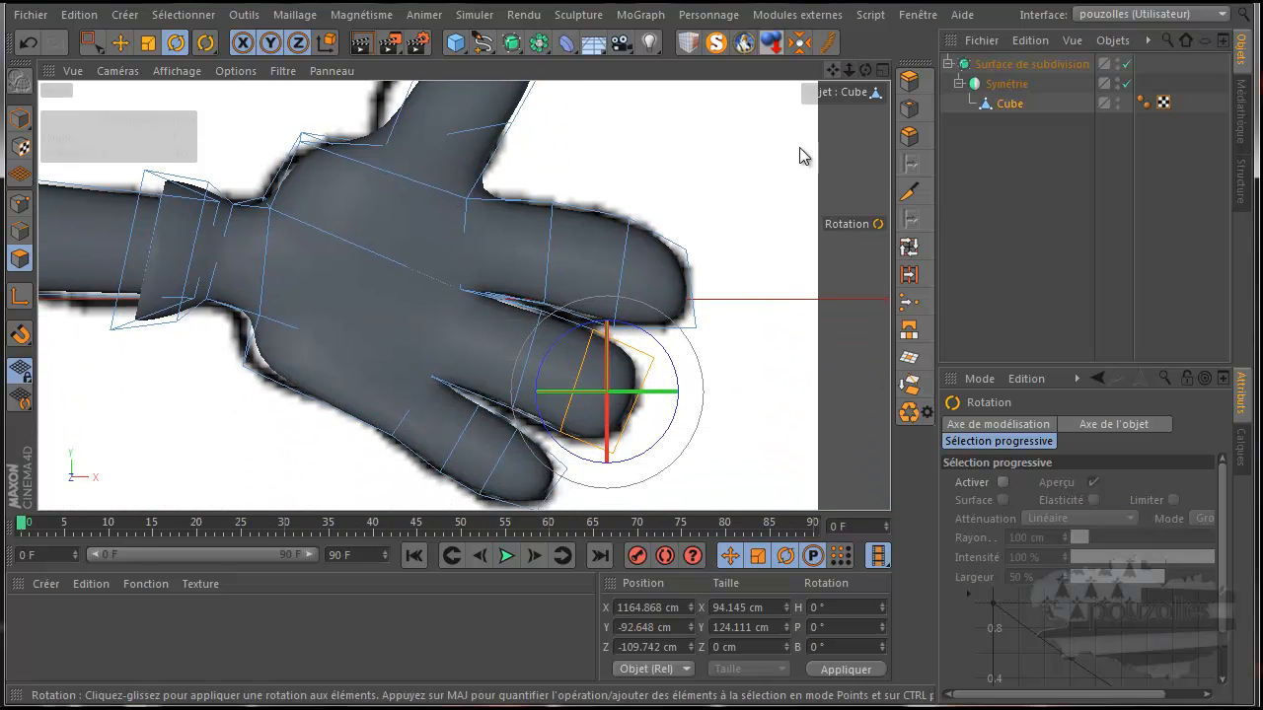
pyautogui.click(91, 44)
pyautogui.click(20, 203)
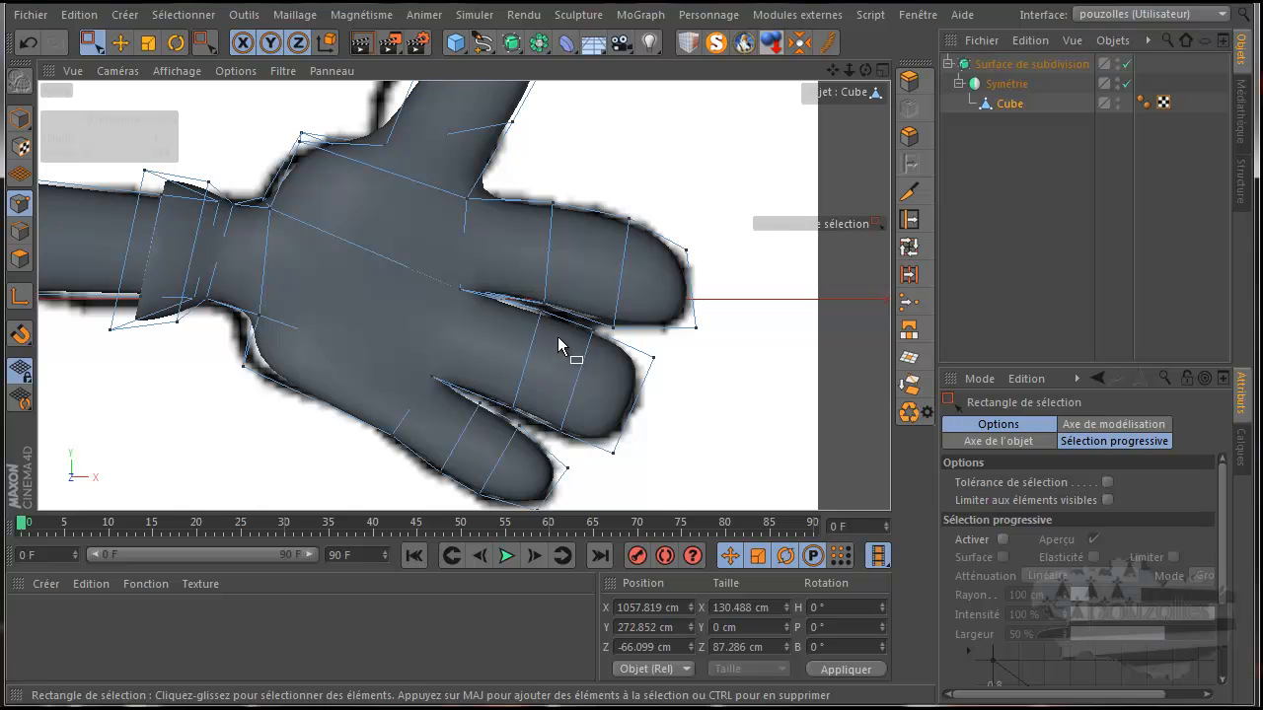
pyautogui.scroll(2, 547, 413)
pyautogui.moveTo(515, 284); pyautogui.dragTo(578, 316)
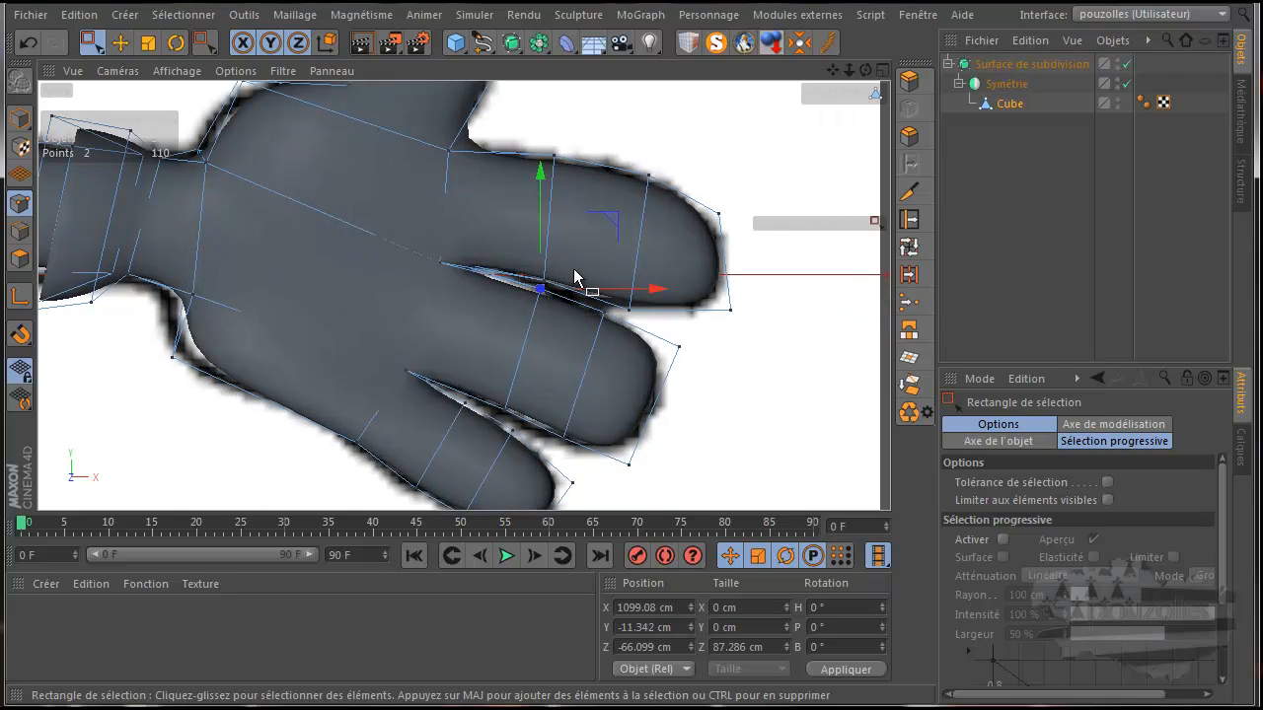
pyautogui.moveTo(540, 181); pyautogui.dragTo(604, 225)
pyautogui.moveTo(720, 331); pyautogui.dragTo(655, 333)
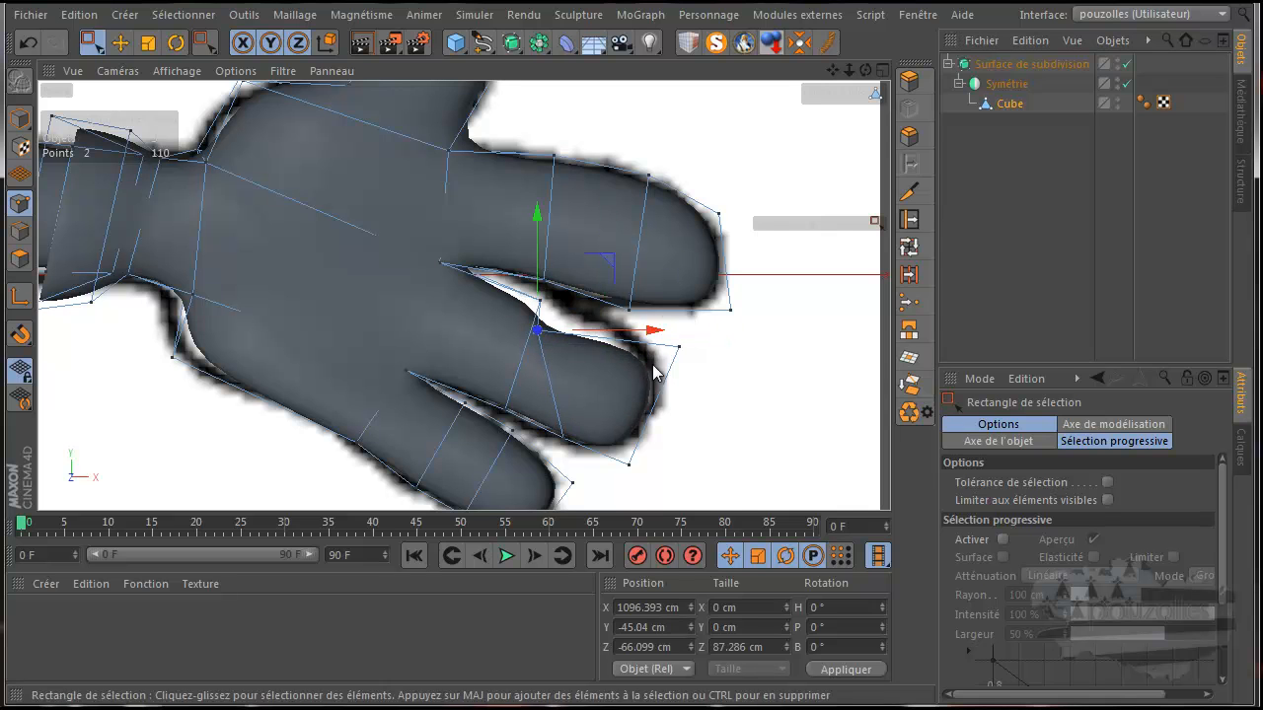
pyautogui.click(28, 41)
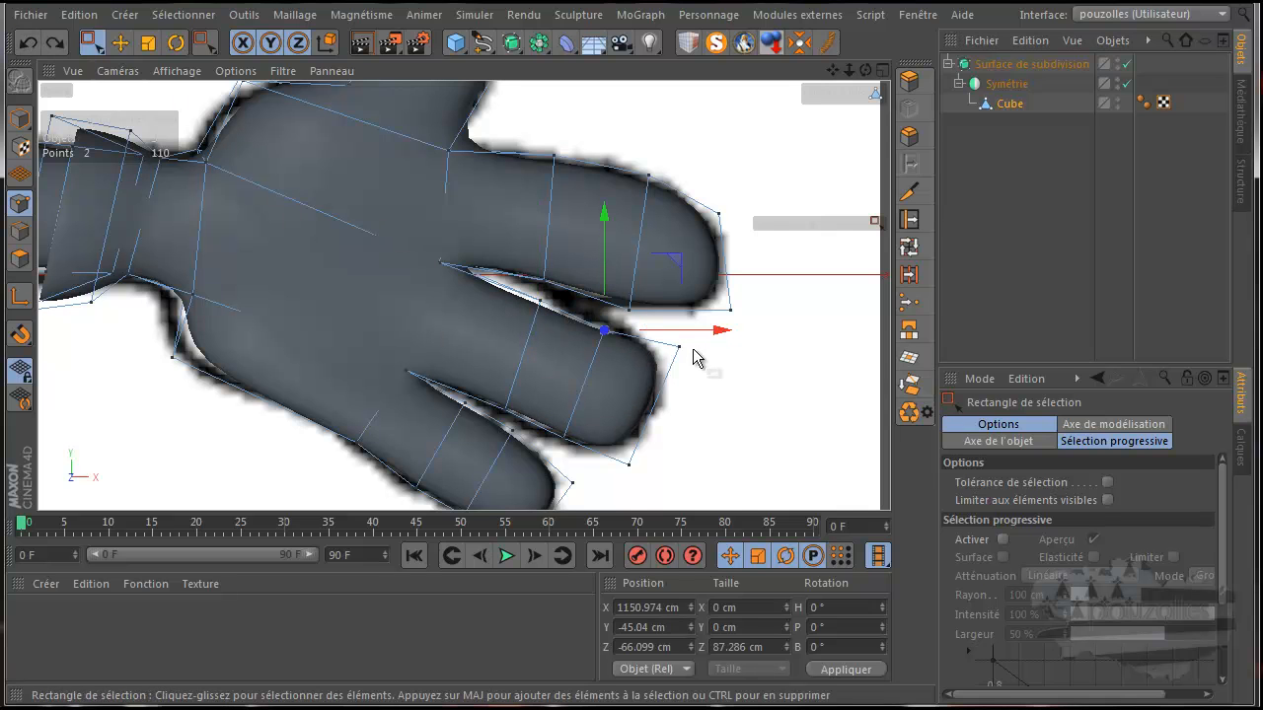
# Lower the middle fingertip's upper points to about Y -82.8 cm and the index finger's four upper points to about Y 76.3 cm.
pyautogui.moveTo(670, 349); pyautogui.dragTo(697, 355)
pyautogui.moveTo(678, 239); pyautogui.dragTo(675, 278)
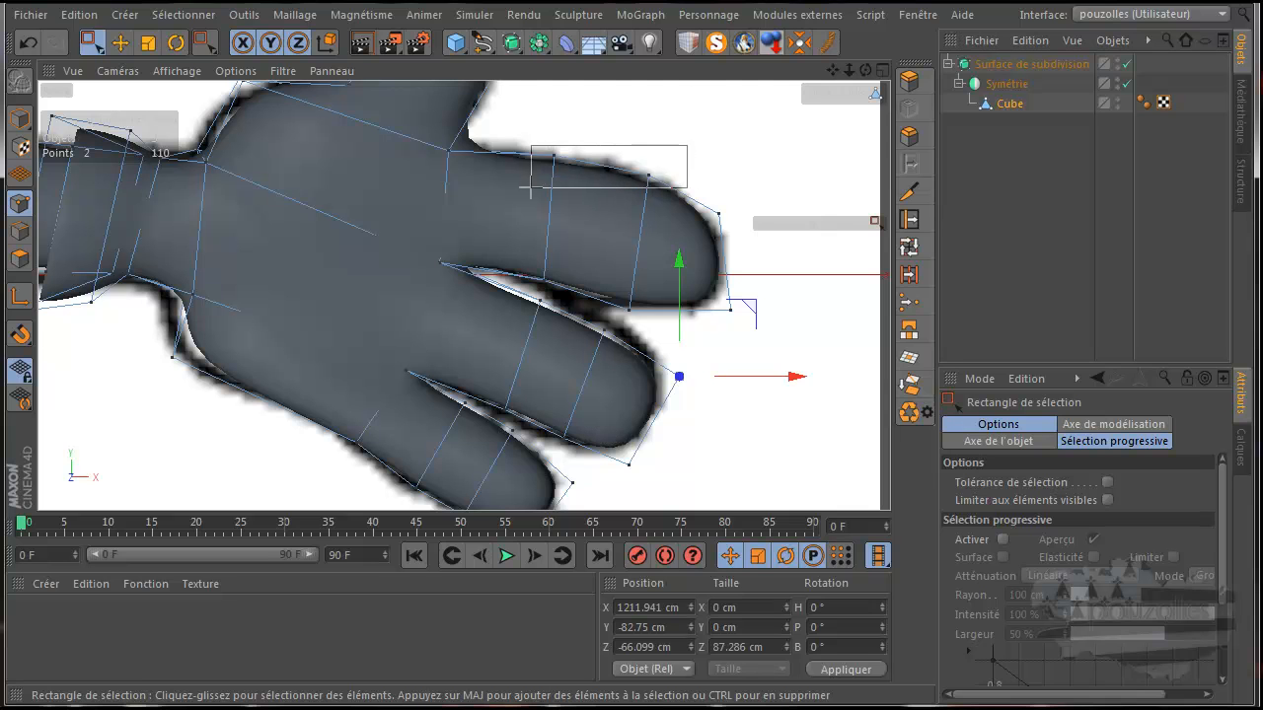
pyautogui.moveTo(533, 187); pyautogui.dragTo(534, 185)
pyautogui.moveTo(600, 107); pyautogui.dragTo(596, 124)
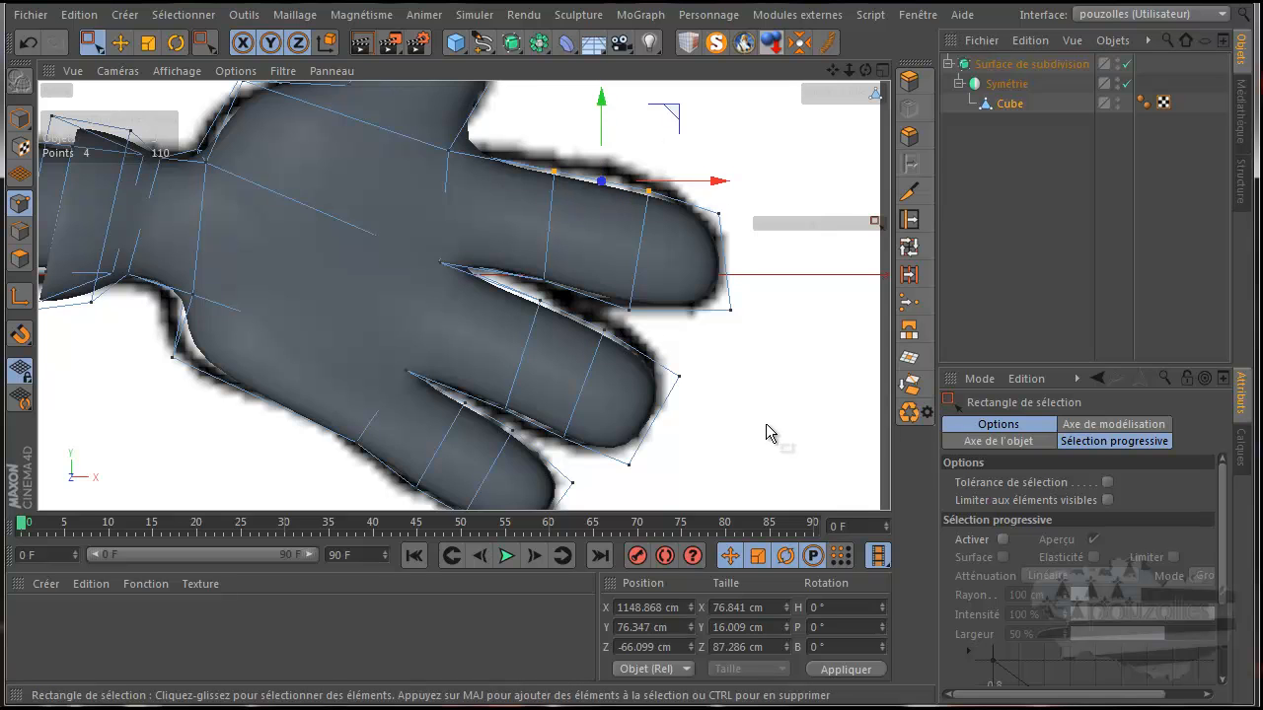
# Shift the index fingertip's lower points to about X 1234.9 cm and all four tip points to about X 1252.7 cm.
pyautogui.scroll(-2, 767, 431)
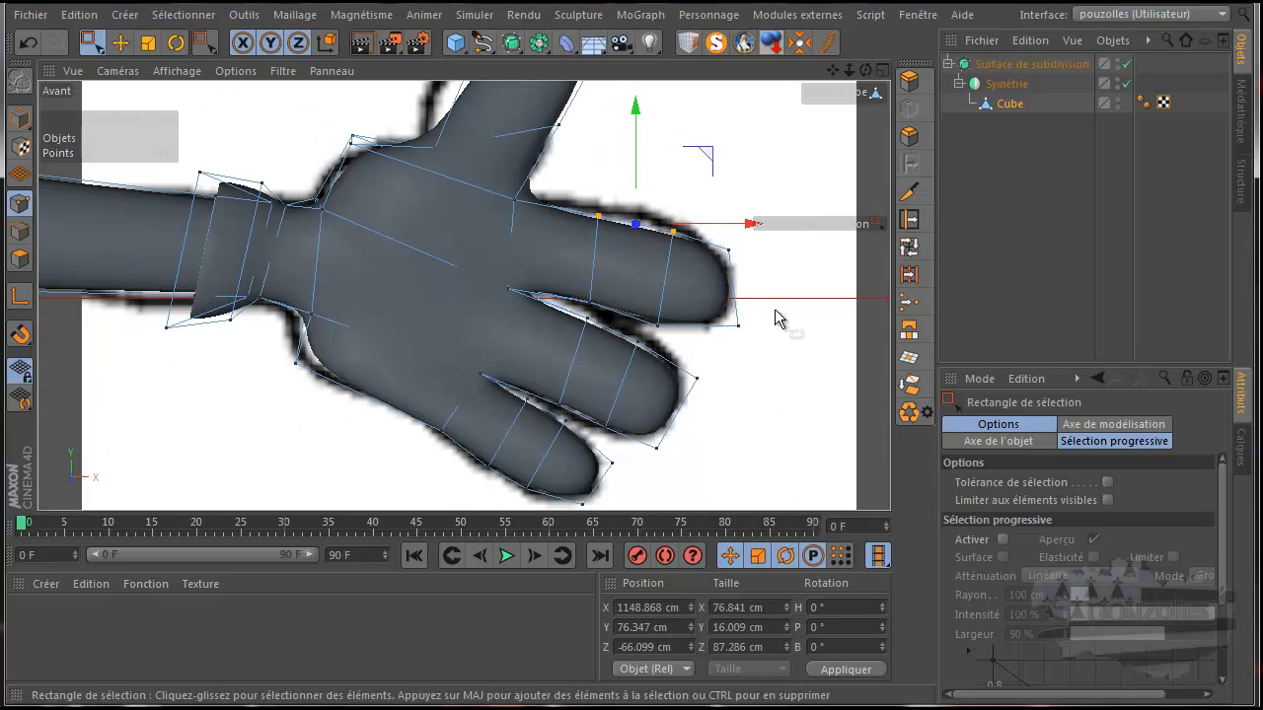
pyautogui.moveTo(728, 338); pyautogui.dragTo(730, 338)
pyautogui.moveTo(835, 335); pyautogui.dragTo(813, 336)
pyautogui.rightClick(768, 232)
pyautogui.click(751, 247)
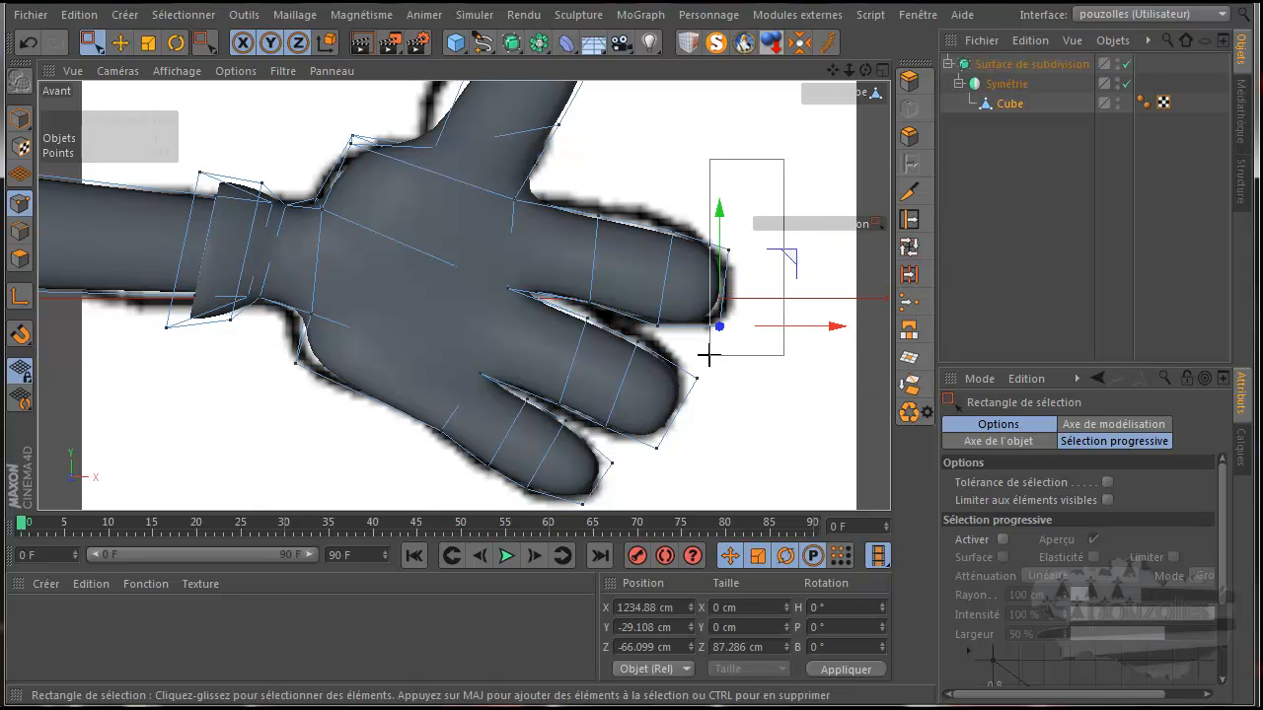
pyautogui.moveTo(708, 355); pyautogui.dragTo(708, 355)
pyautogui.moveTo(793, 290); pyautogui.dragTo(804, 294)
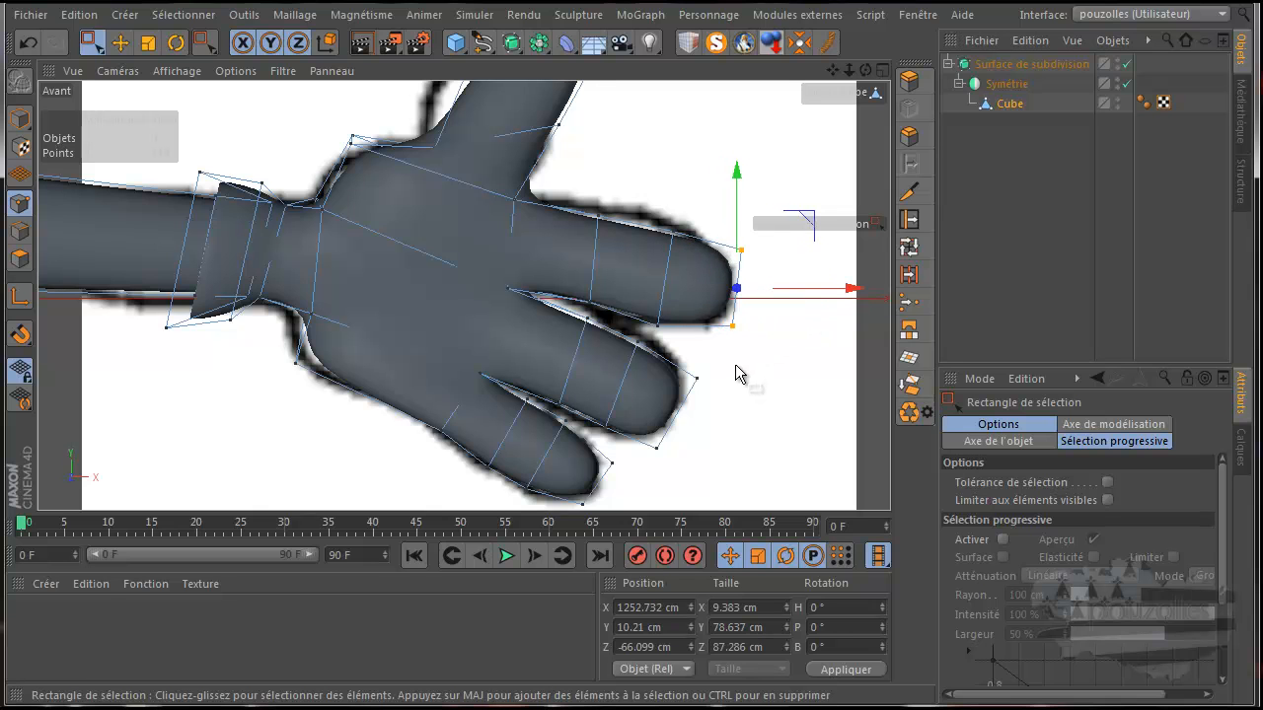
pyautogui.scroll(-4, 720, 407)
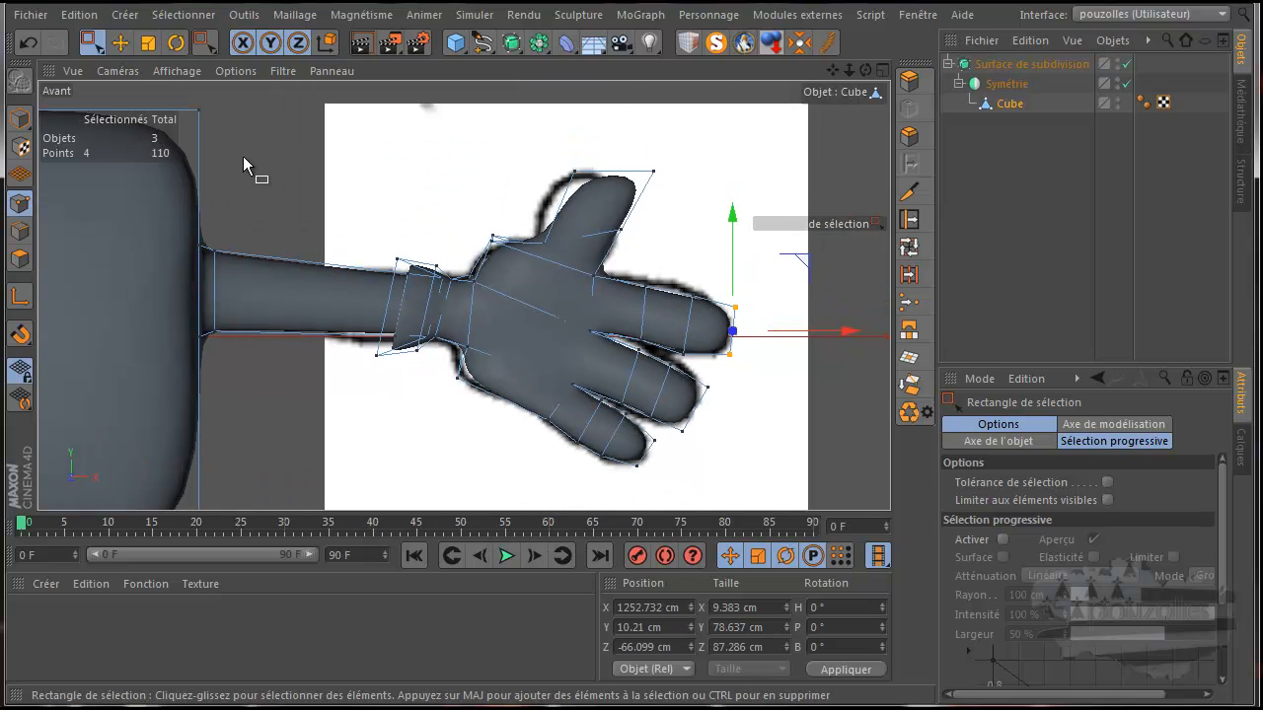
# Render the perspective view from an oblique side angle to check the reshaped fingers and the arm's join to the body.
pyautogui.middleClick(243, 156)
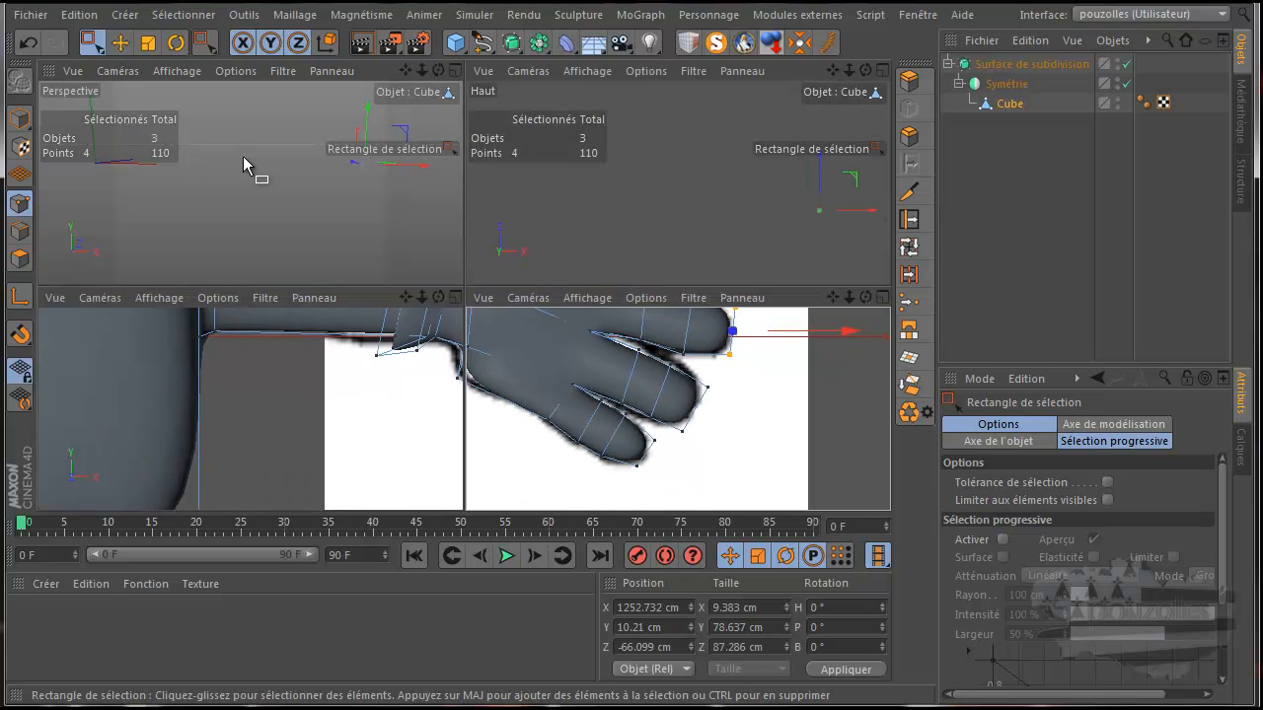
pyautogui.middleClick(359, 232)
pyautogui.scroll(-2, 614, 301)
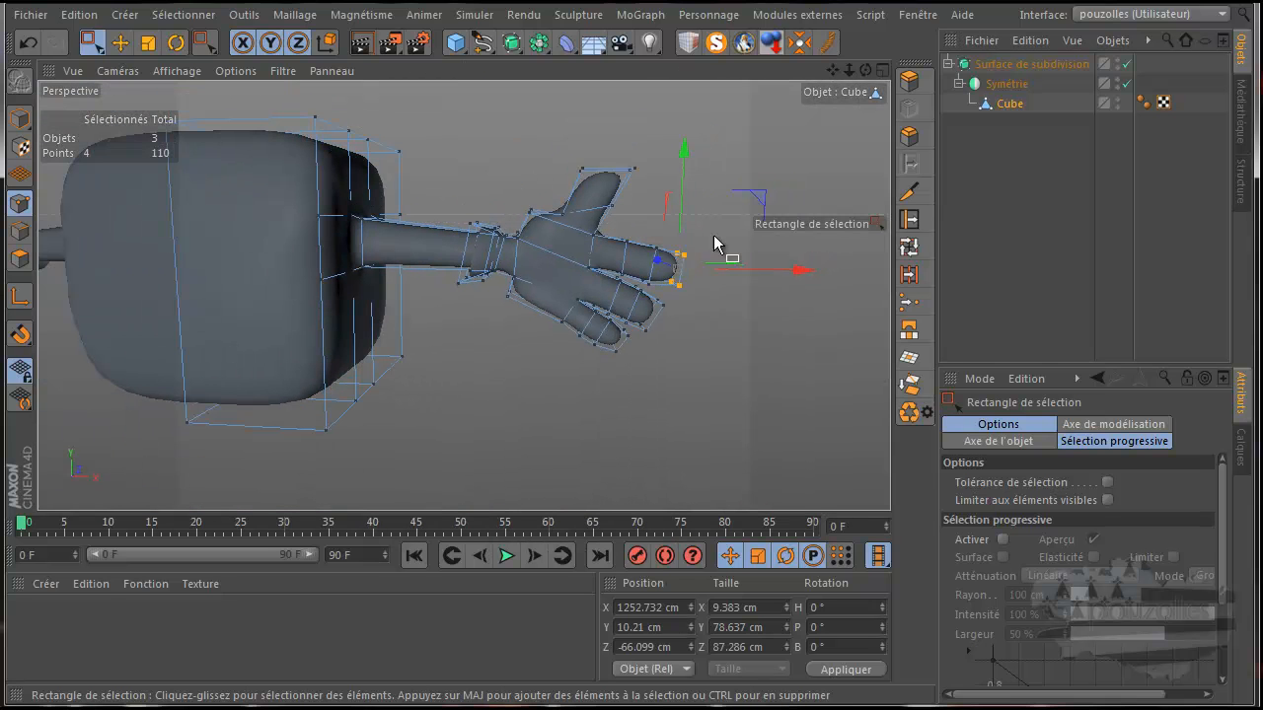
pyautogui.moveTo(834, 71); pyautogui.dragTo(631, 389)
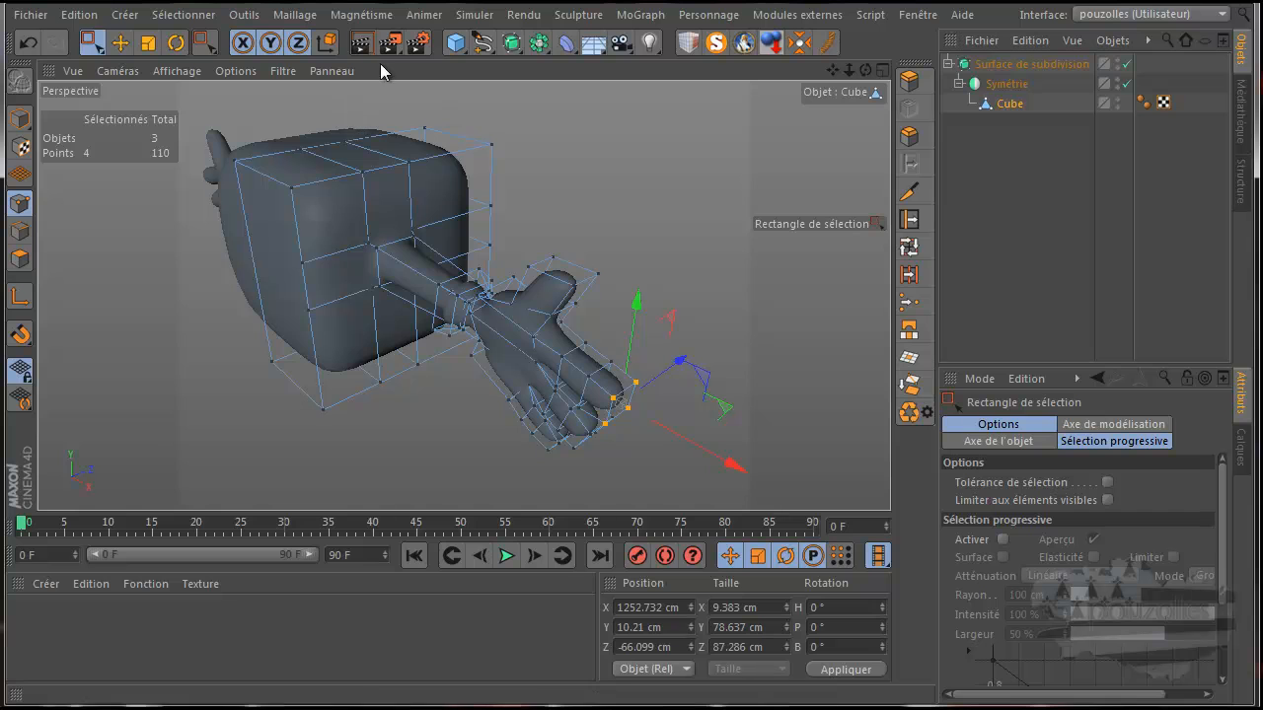
pyautogui.click(361, 44)
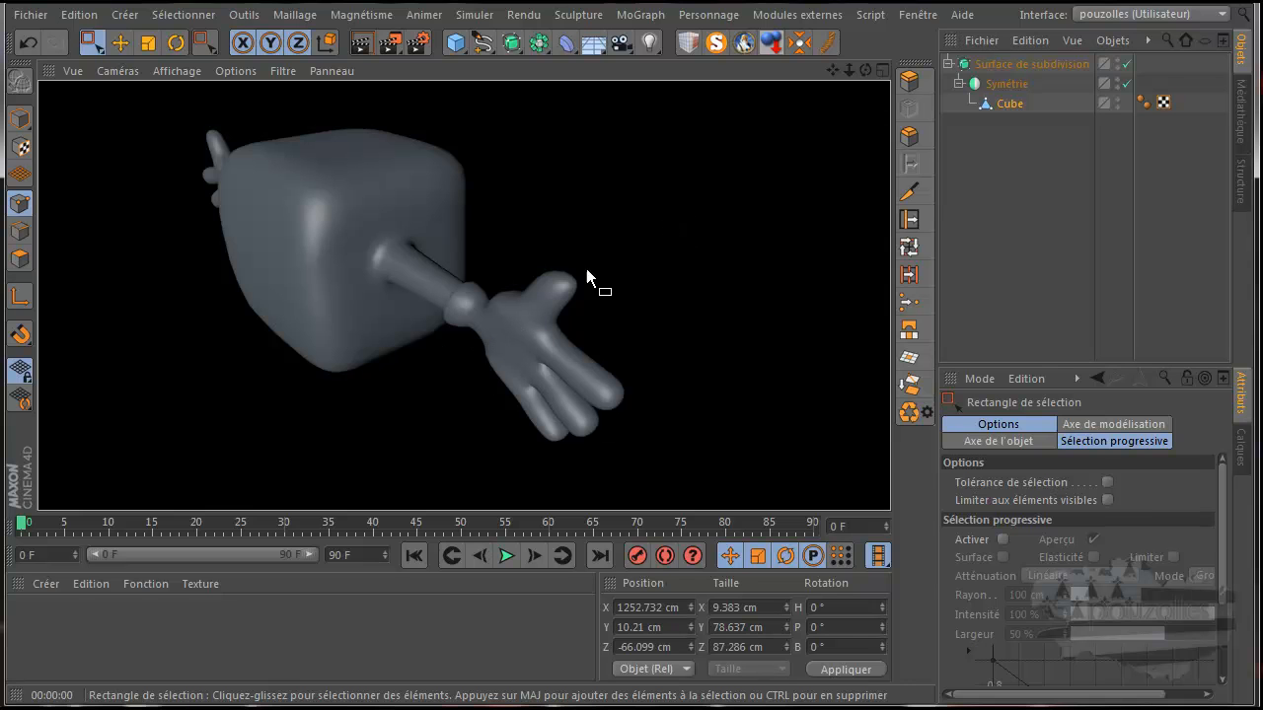
pyautogui.click(1009, 103)
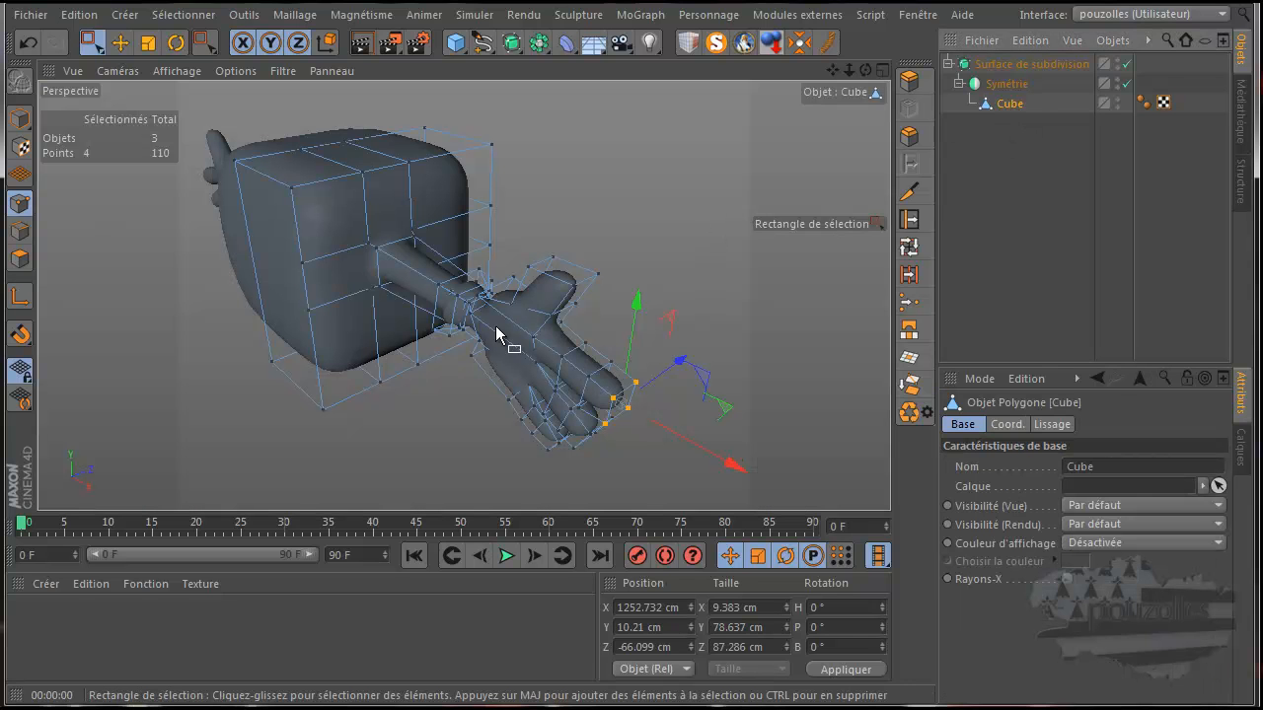
# Render the model from a near-frontal angle, both close to the hand and from farther back with both arms in frame.
pyautogui.moveTo(865, 73); pyautogui.dragTo(634, 390)
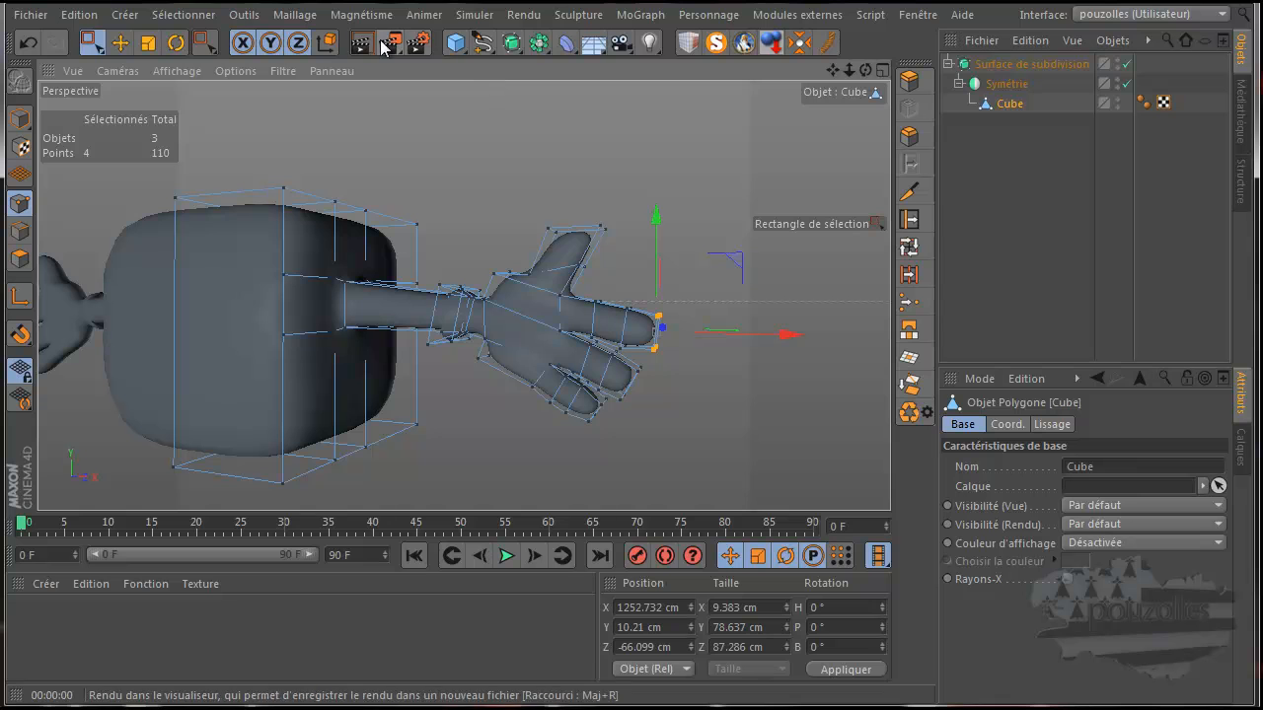
pyautogui.hotkey('ctrl', 'r')
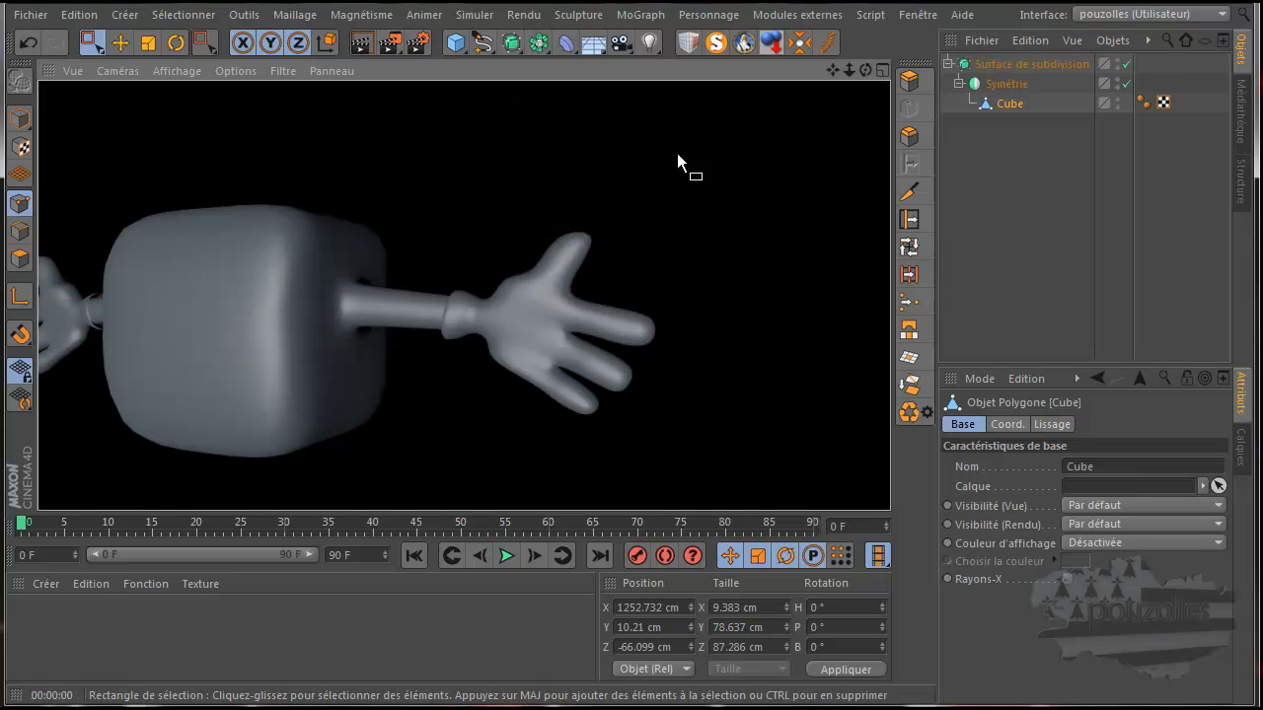
pyautogui.scroll(-5, 678, 164)
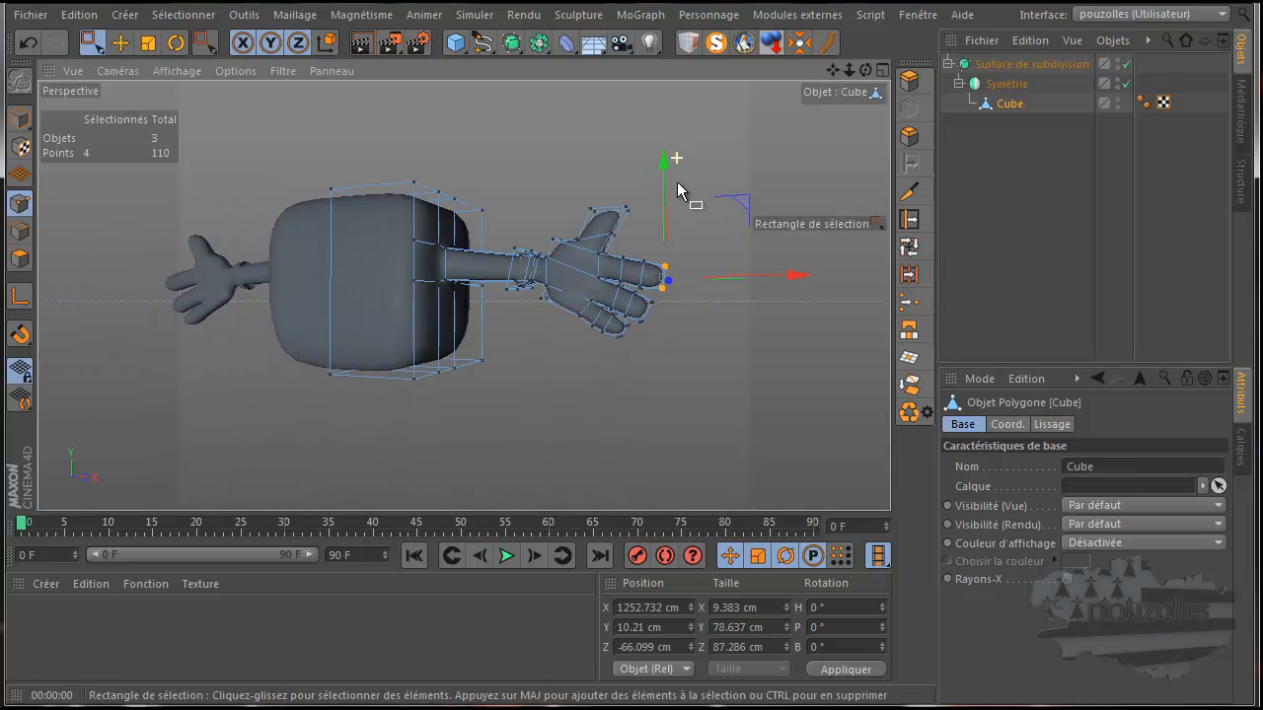
pyautogui.click(365, 44)
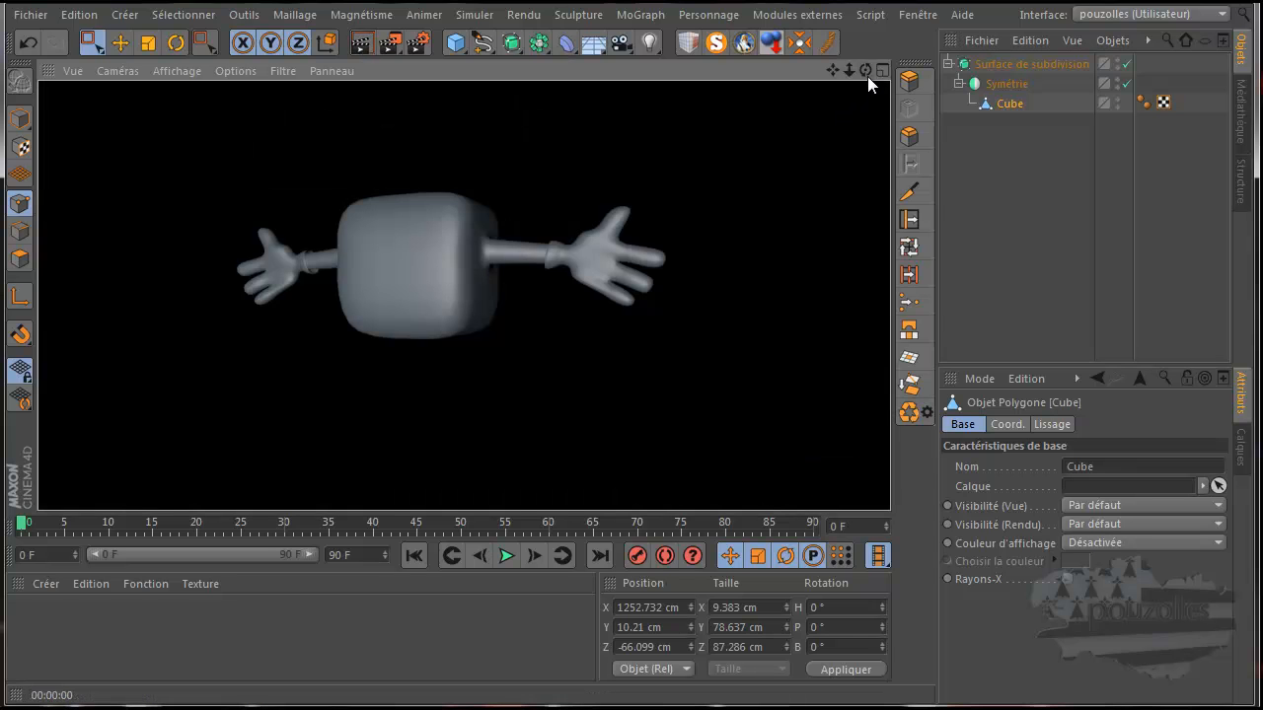
pyautogui.moveTo(867, 69); pyautogui.dragTo(622, 393)
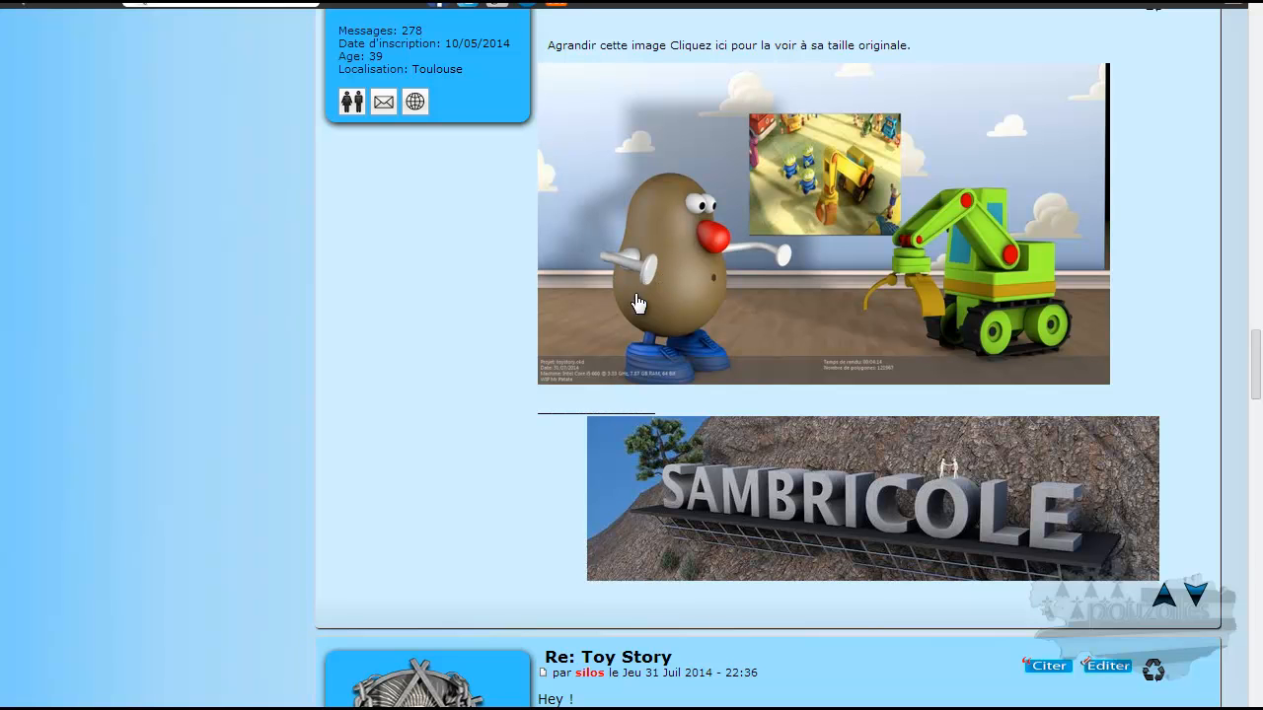
# Switch to the web browser and examine the Toy Story forum thread's posts and renders about Mr Patate's hands.
pyautogui.scroll(-8, 459, 474)
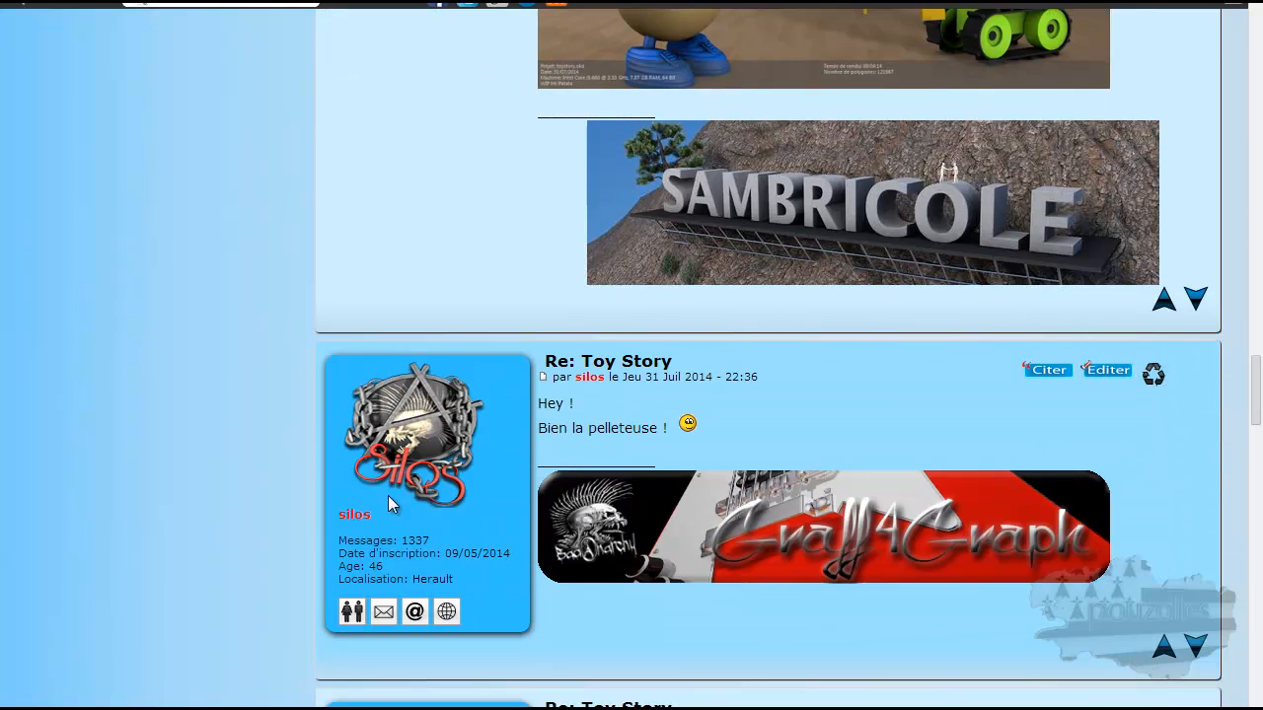
pyautogui.scroll(-12, 270, 530)
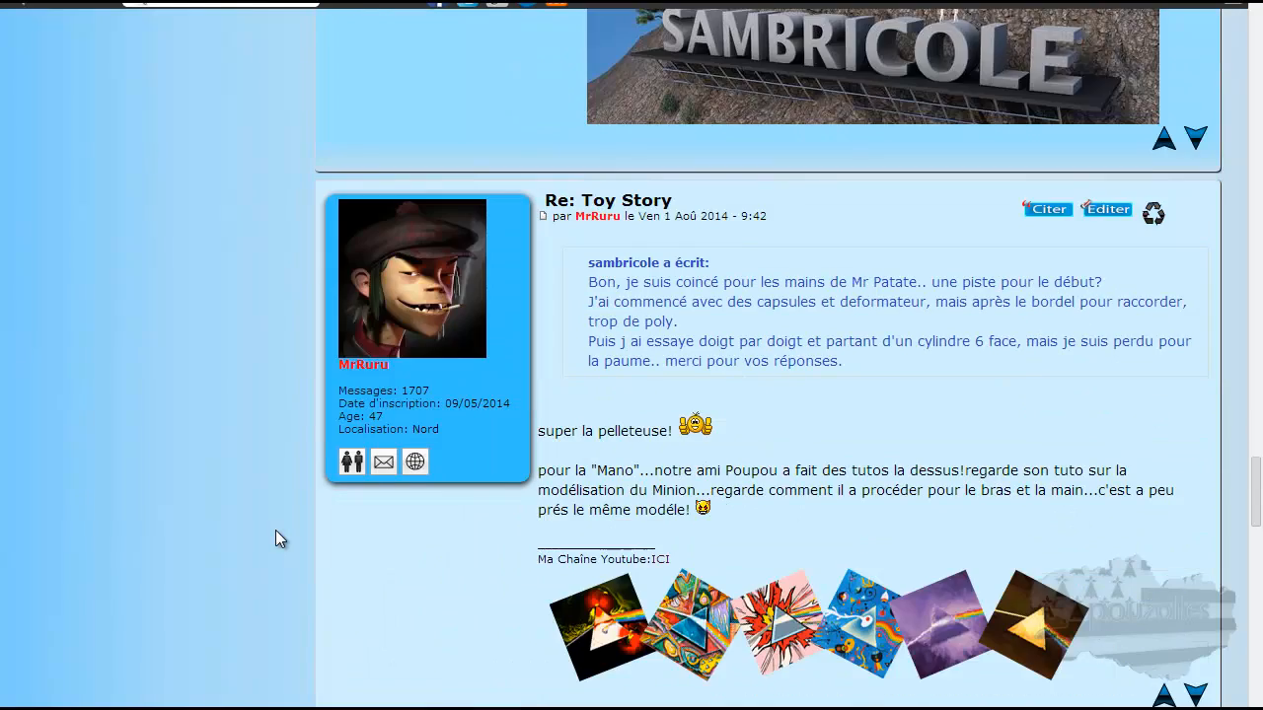
pyautogui.scroll(-10, 276, 530)
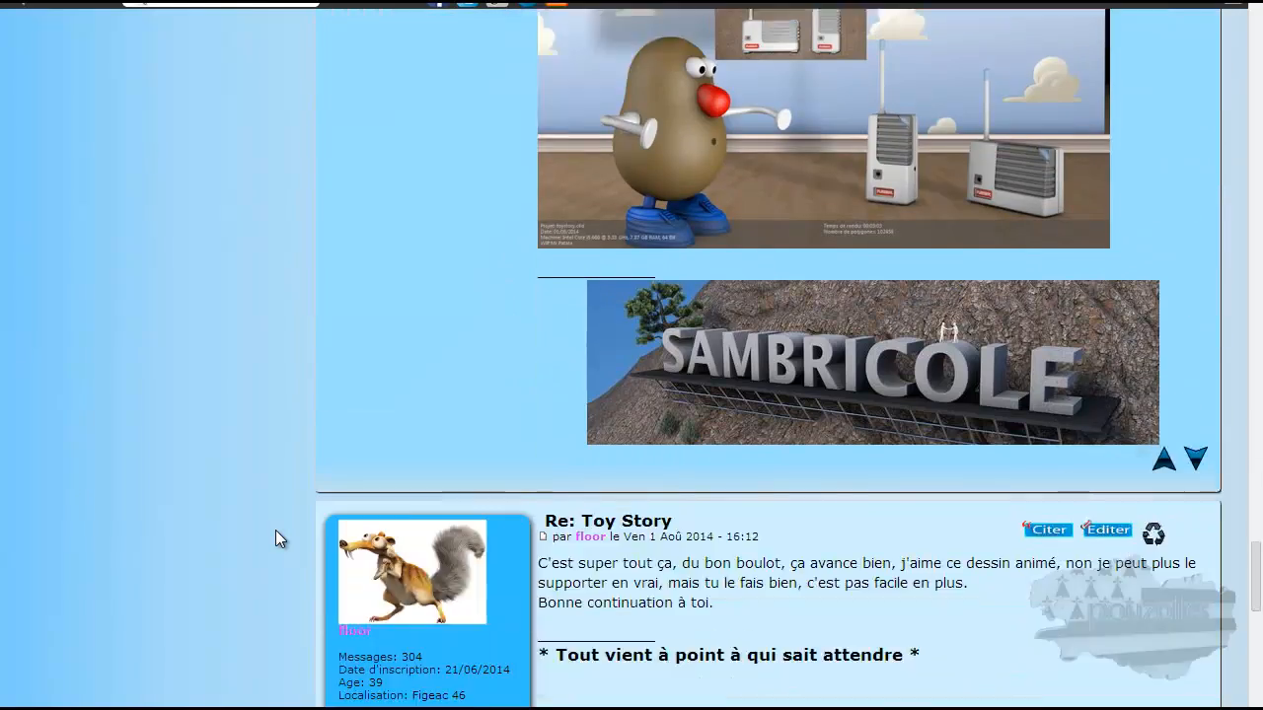
pyautogui.scroll(-5, 276, 530)
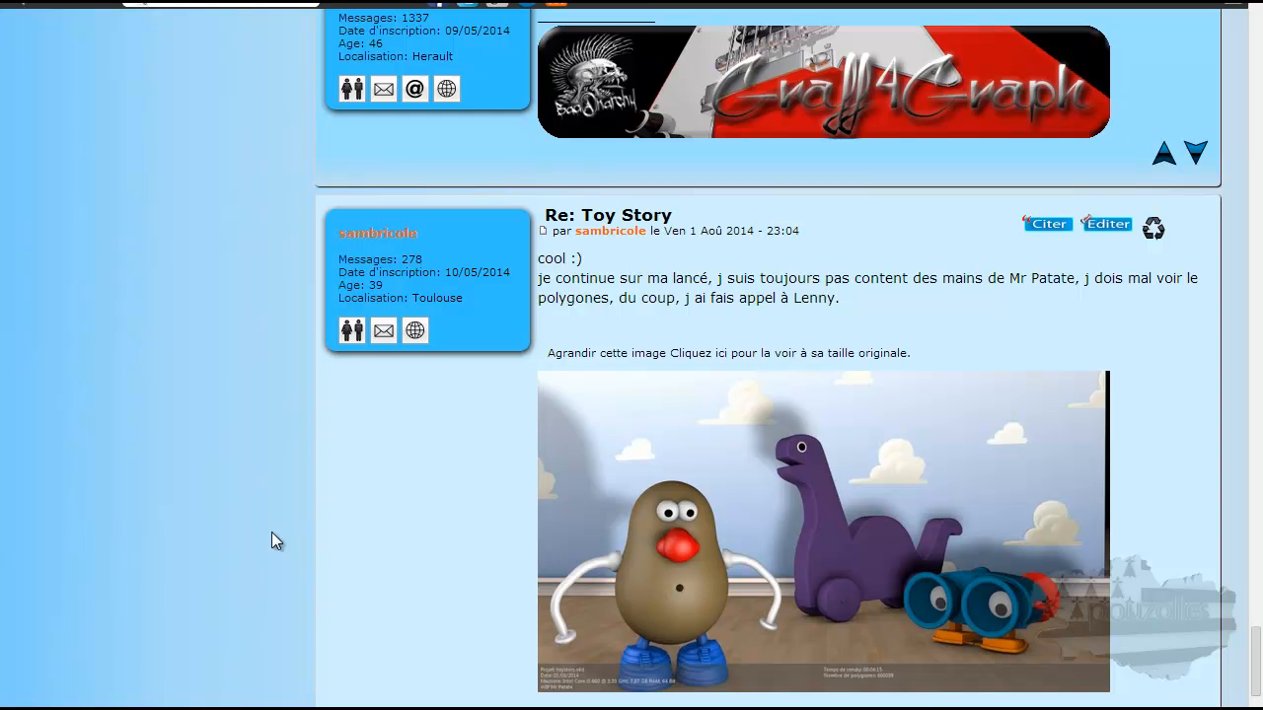
pyautogui.scroll(-3, 273, 532)
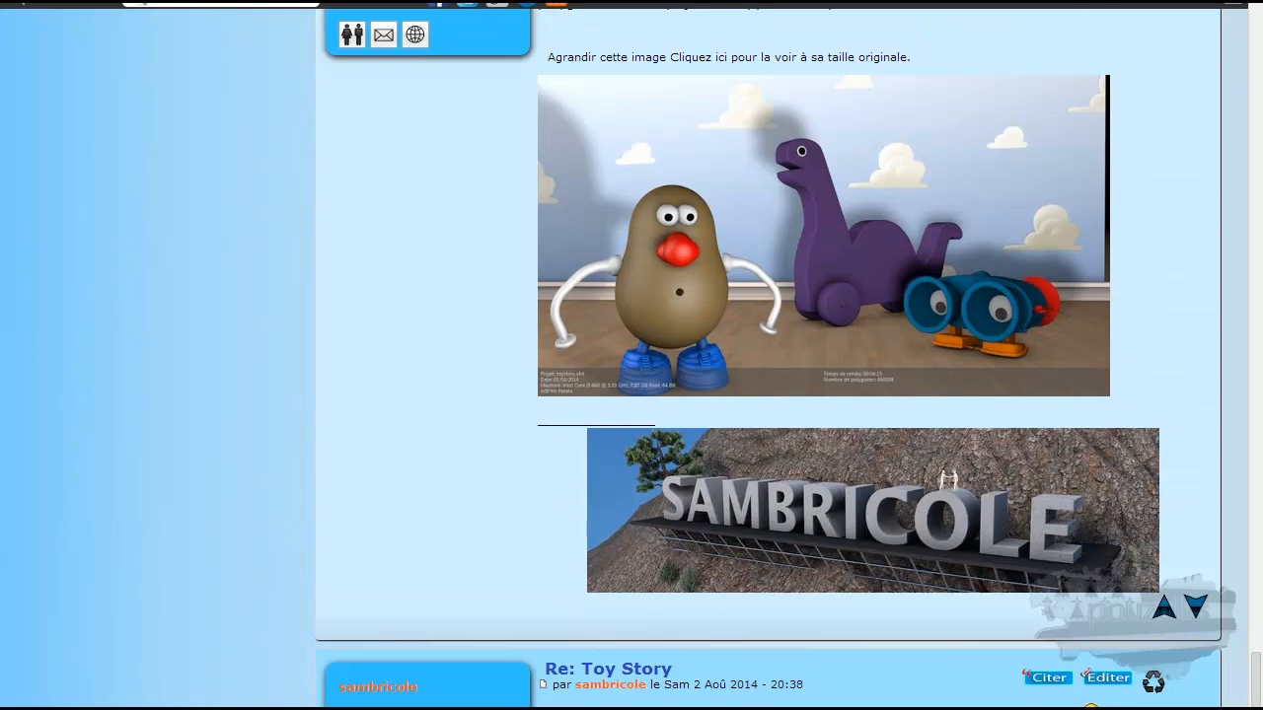